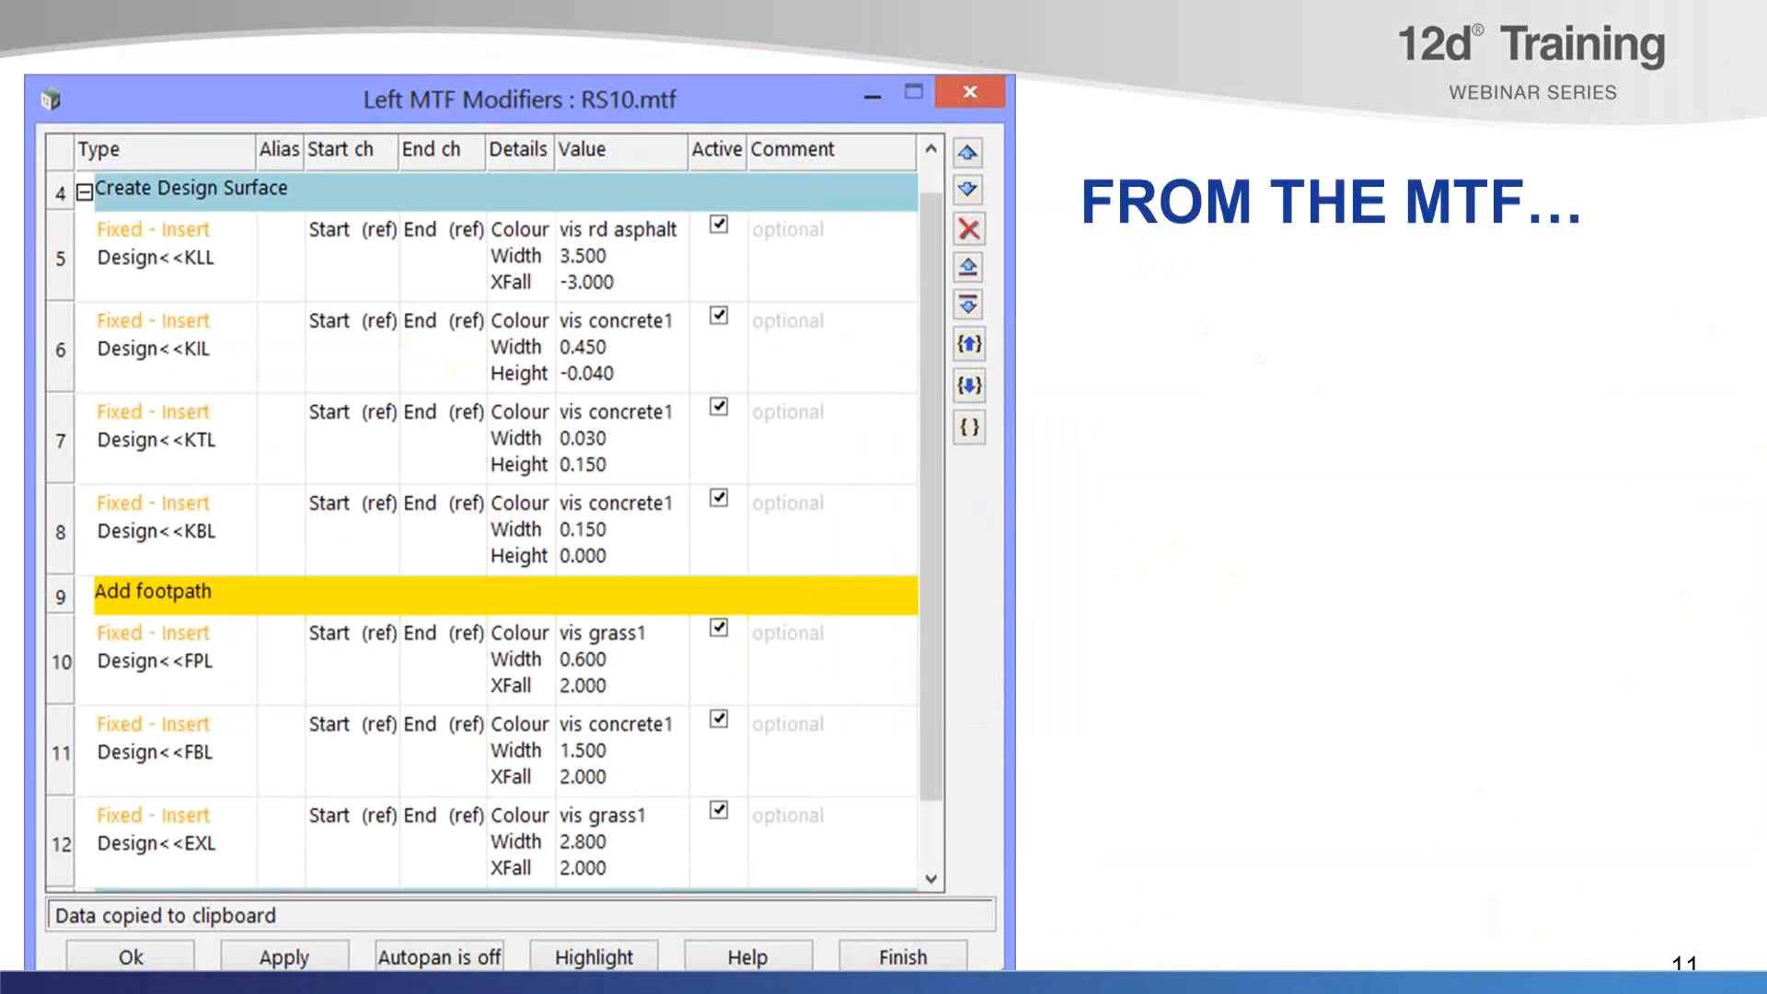
pyautogui.press('Right')
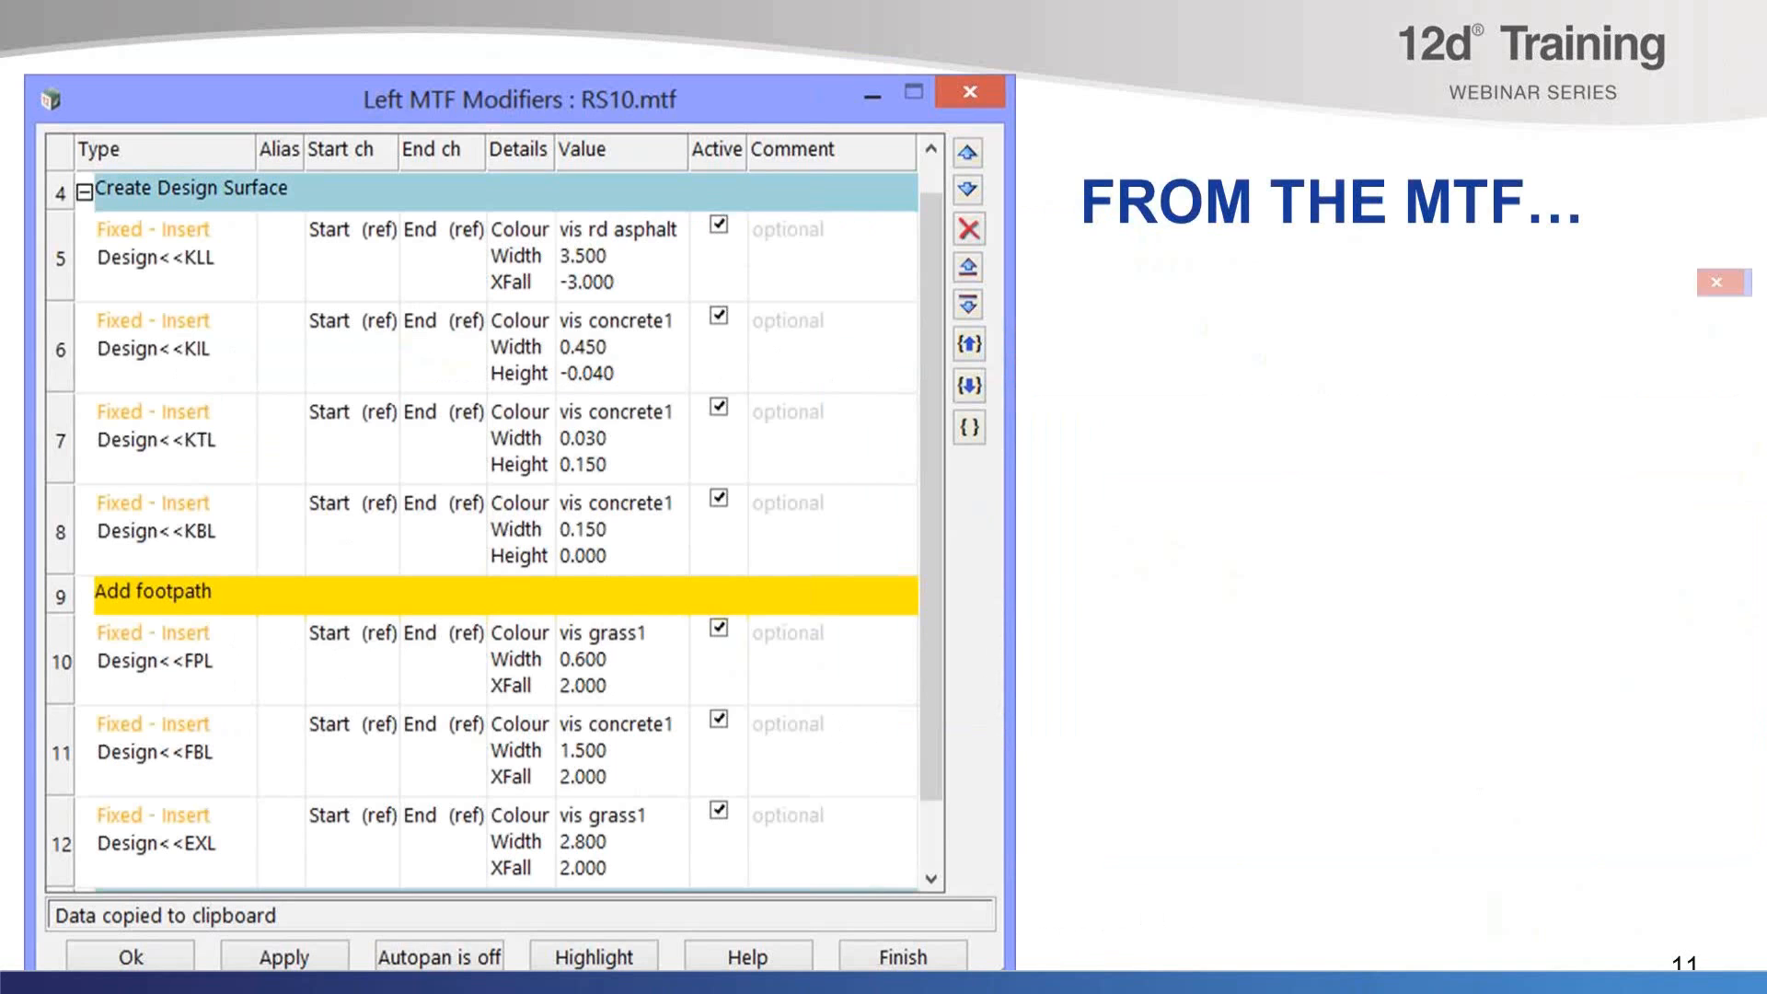
pyautogui.press('Right')
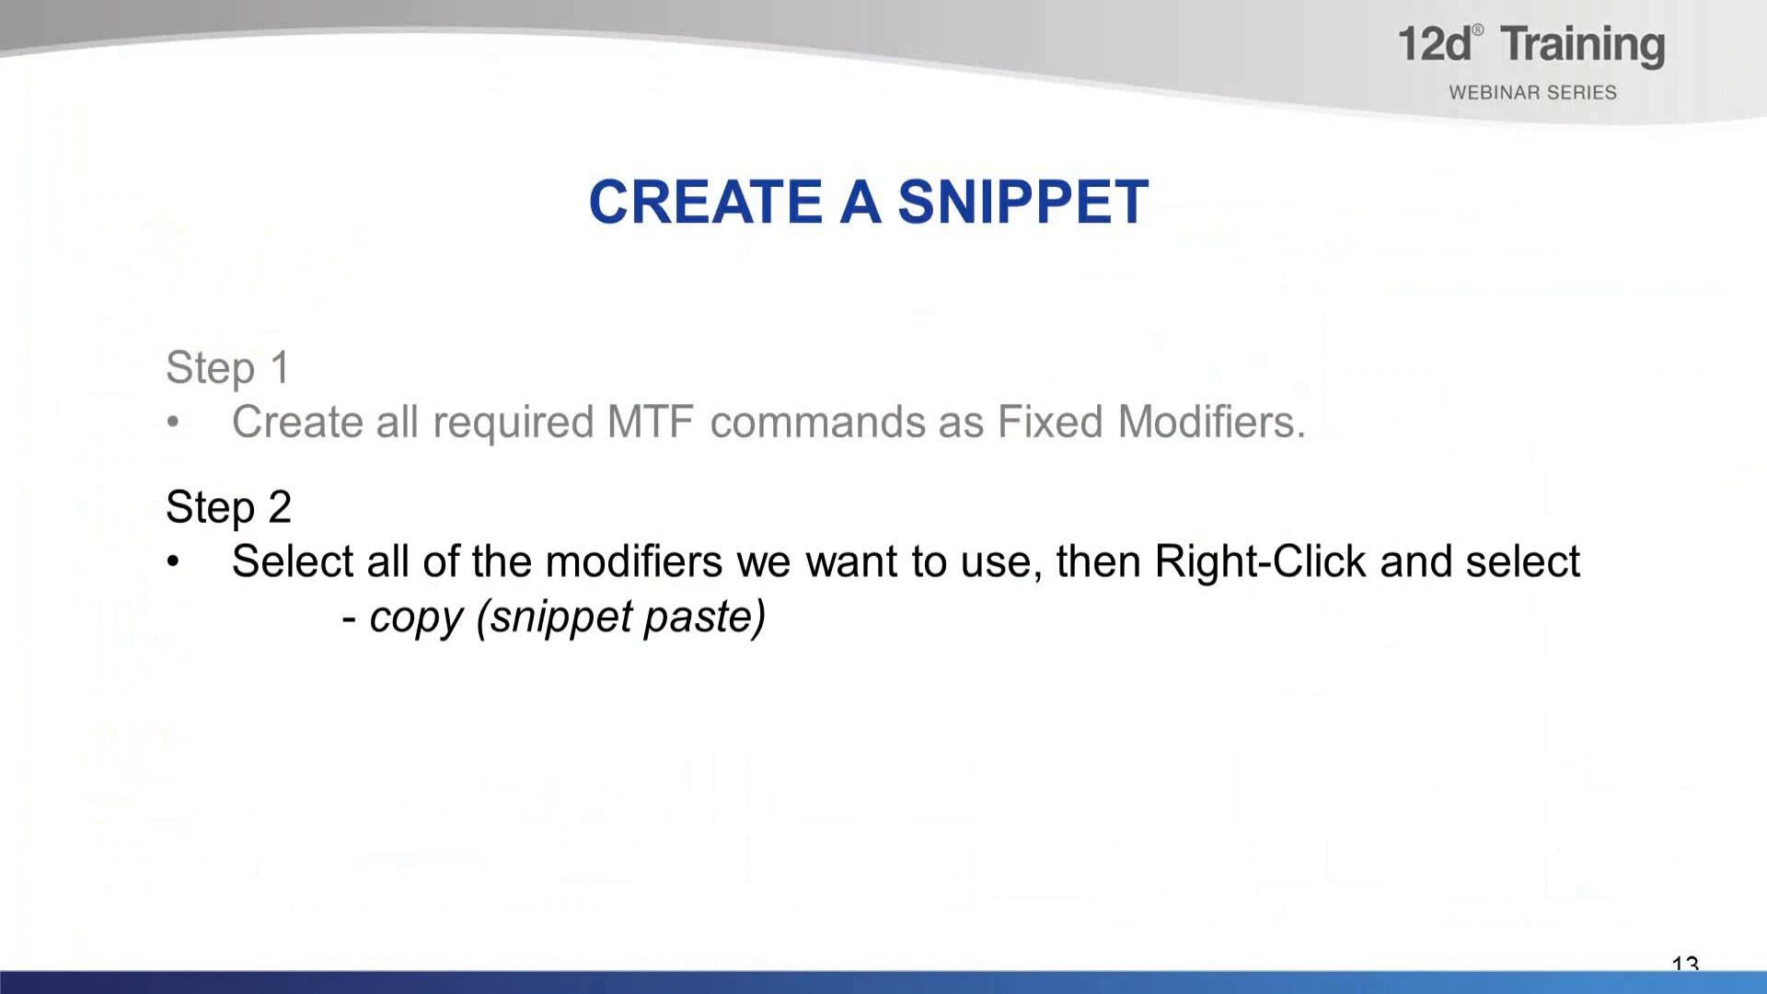
pyautogui.press('Right')
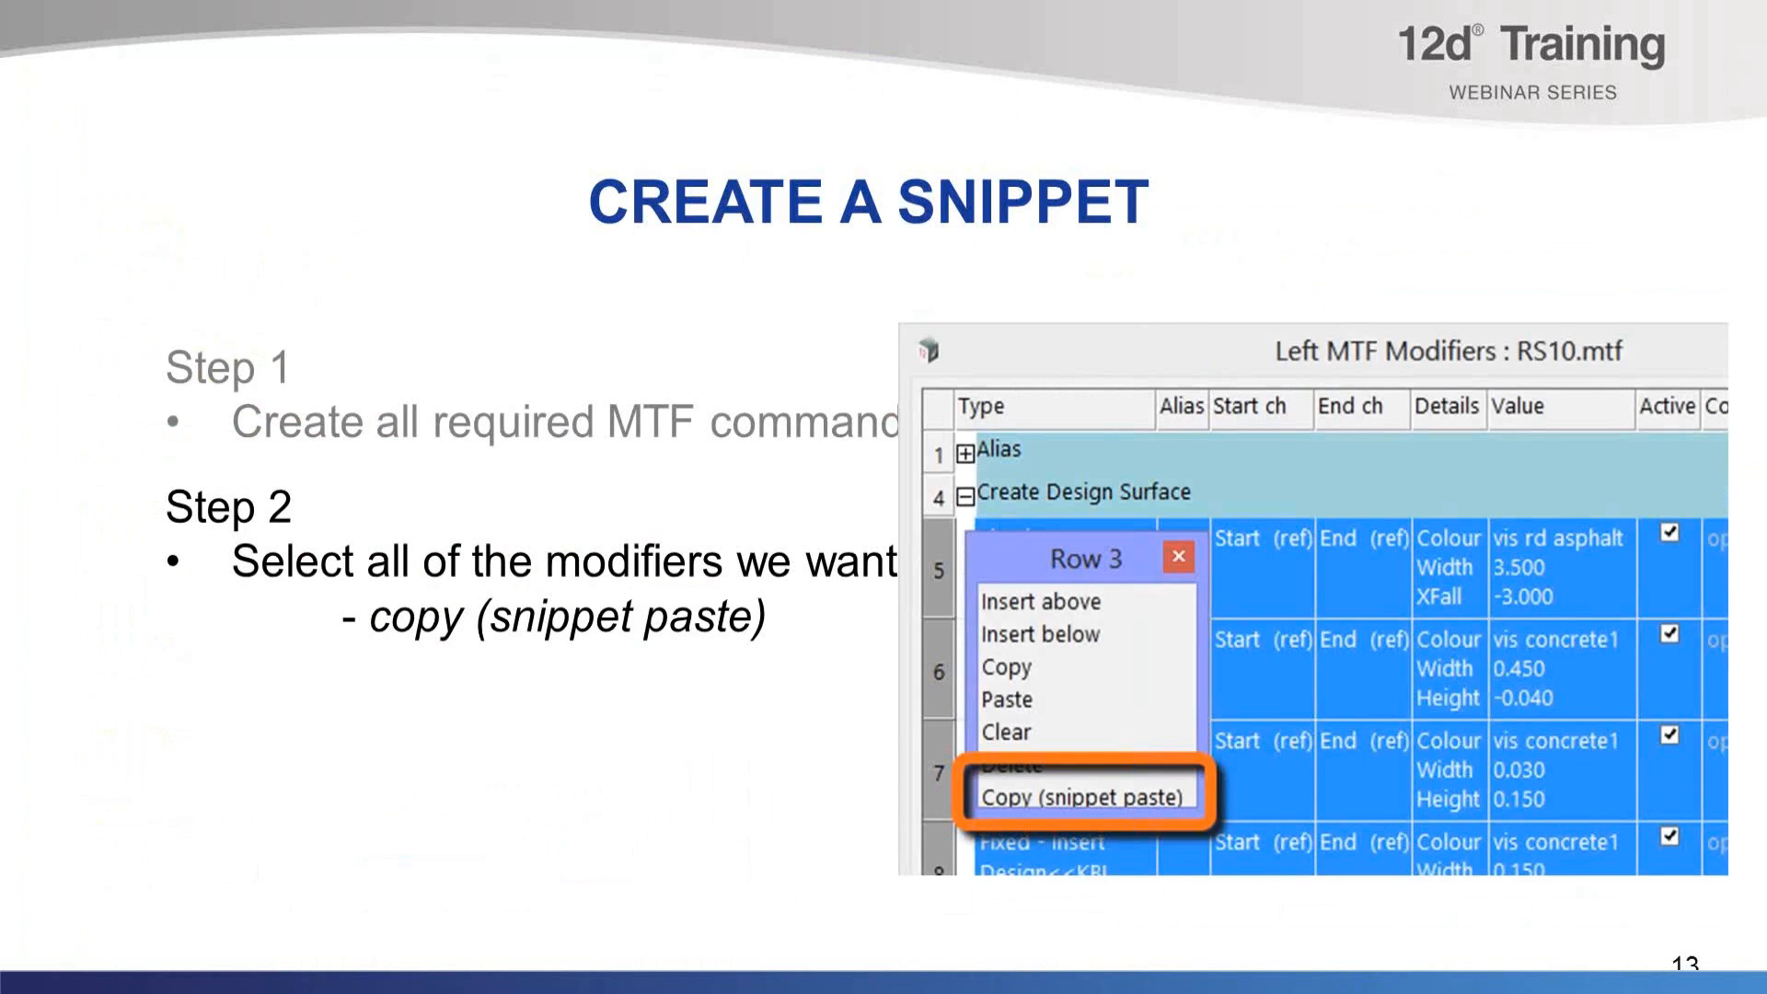
pyautogui.press('Right')
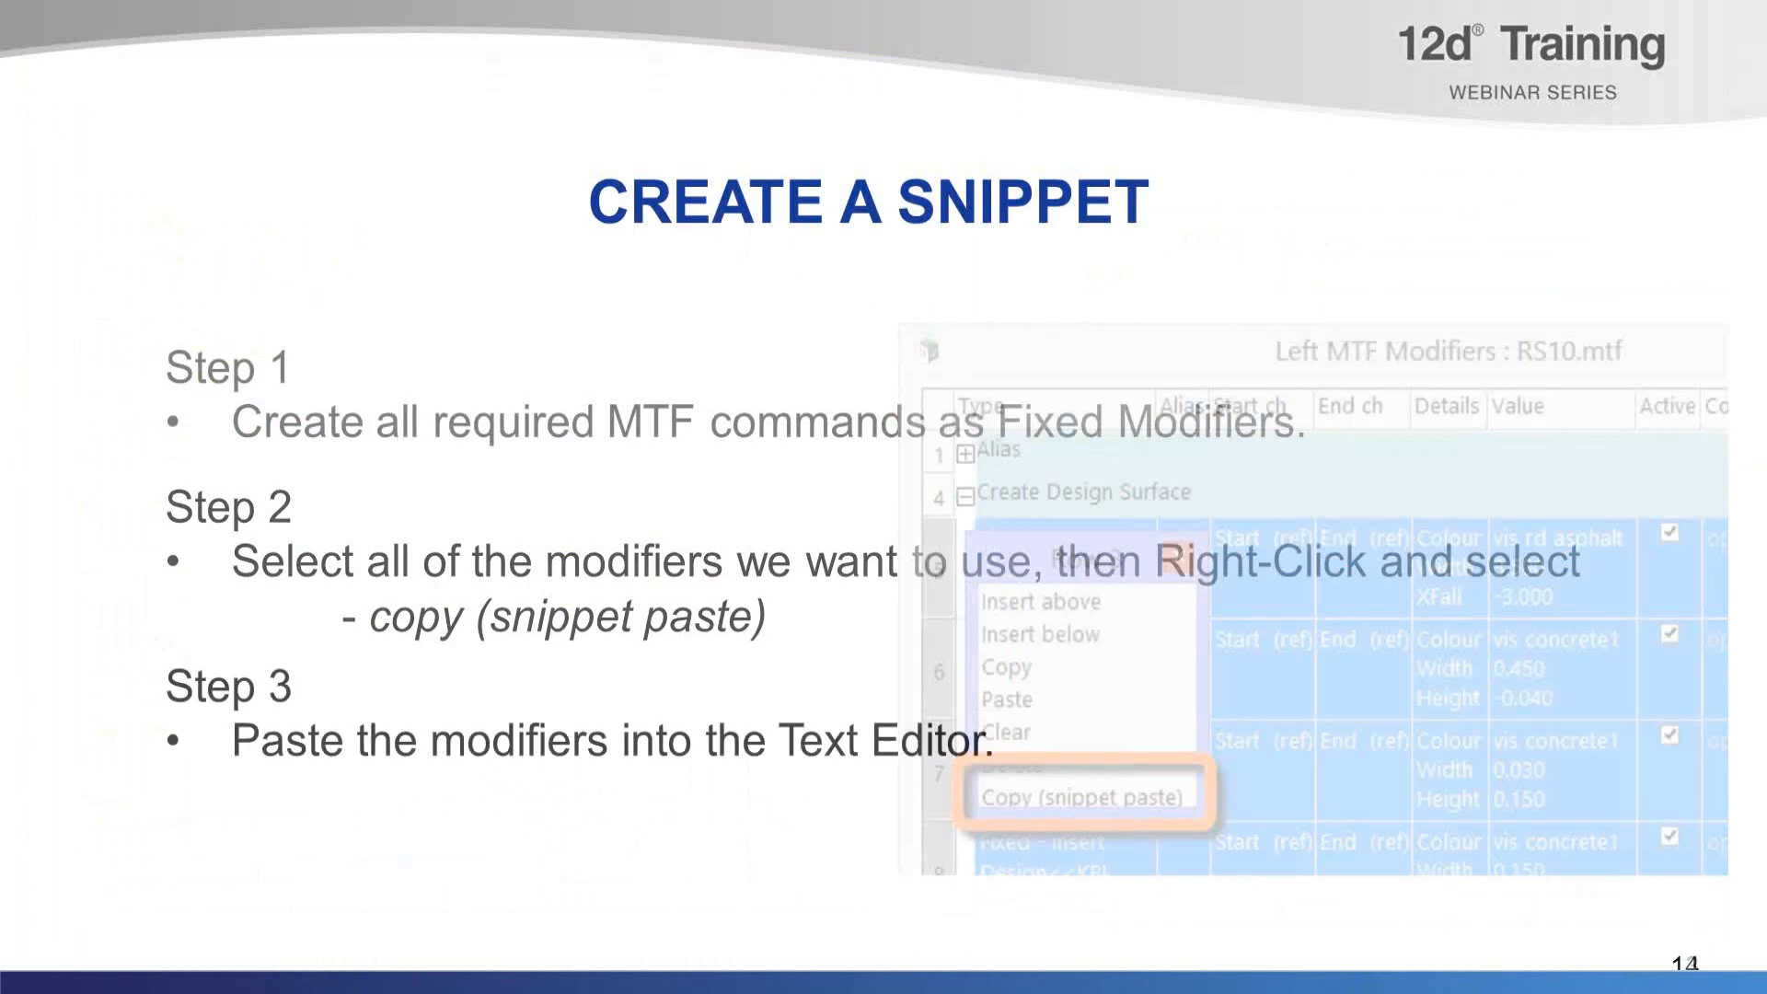
pyautogui.press('Right')
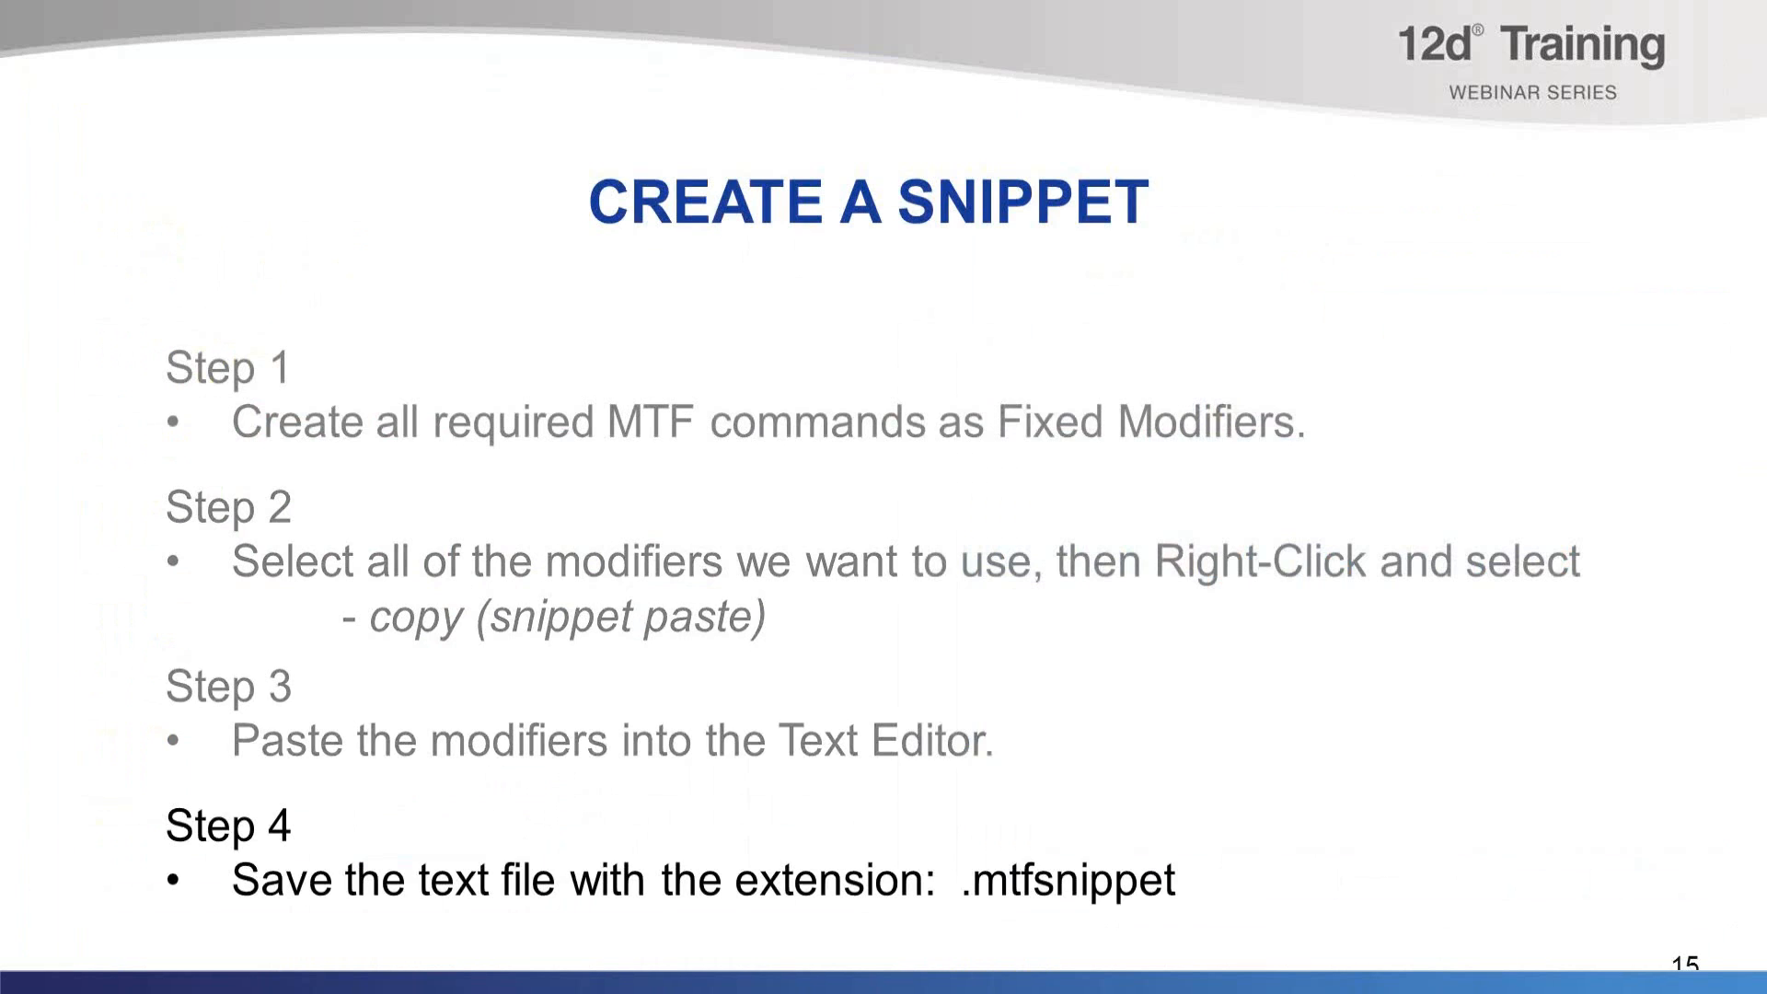
pyautogui.press('Right')
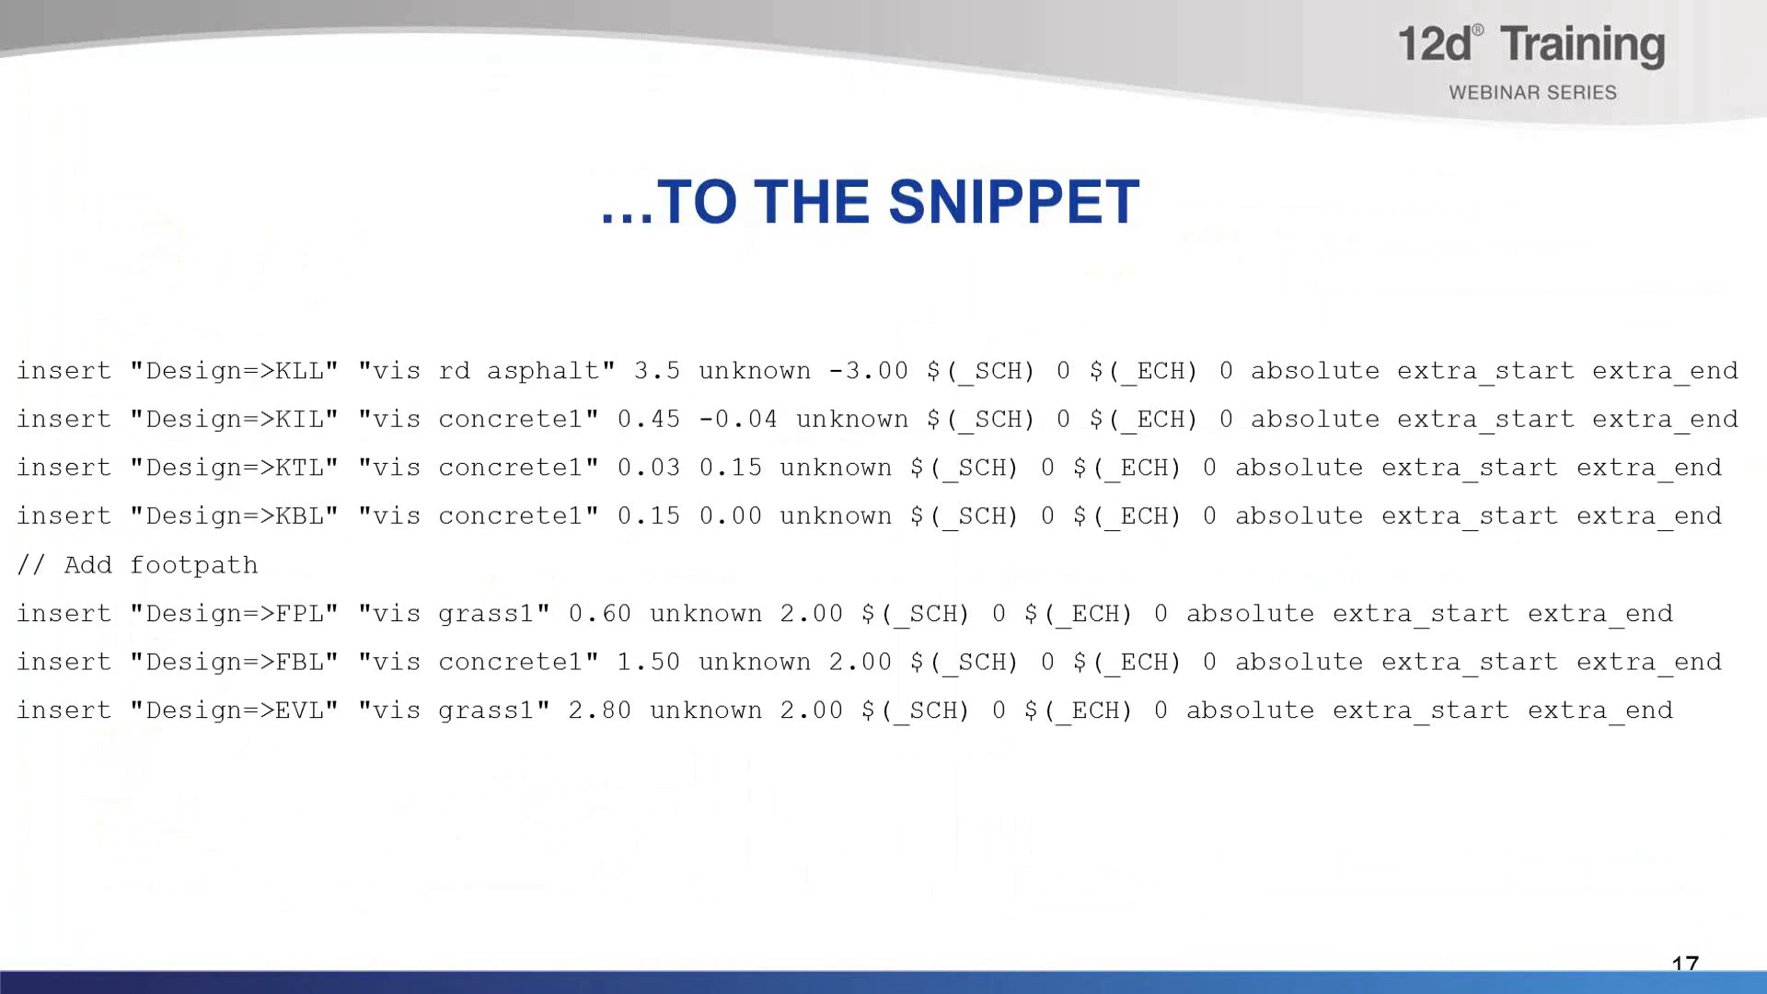
# Switch to 12d Model and agree to save the project when reminded.
pyautogui.hotkey('alt', 'Tab')
pyautogui.press('Tab')
pyautogui.hotkey('alt', 'Tab')
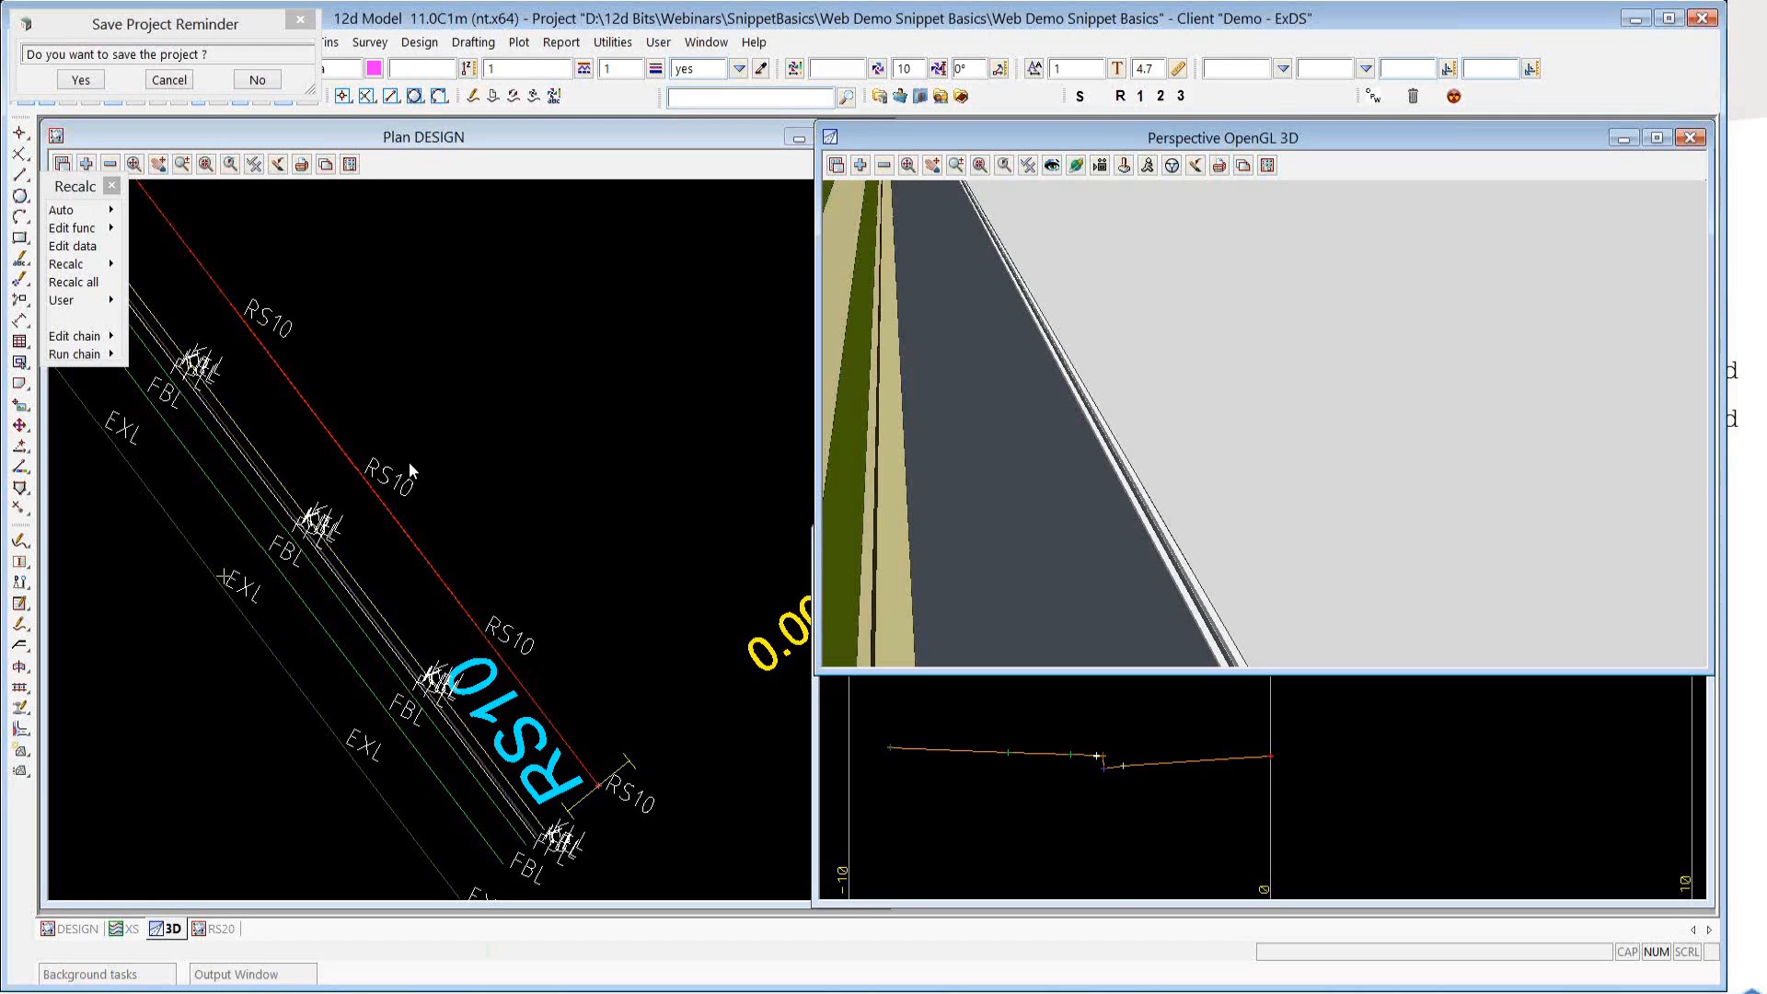
pyautogui.click(92, 79)
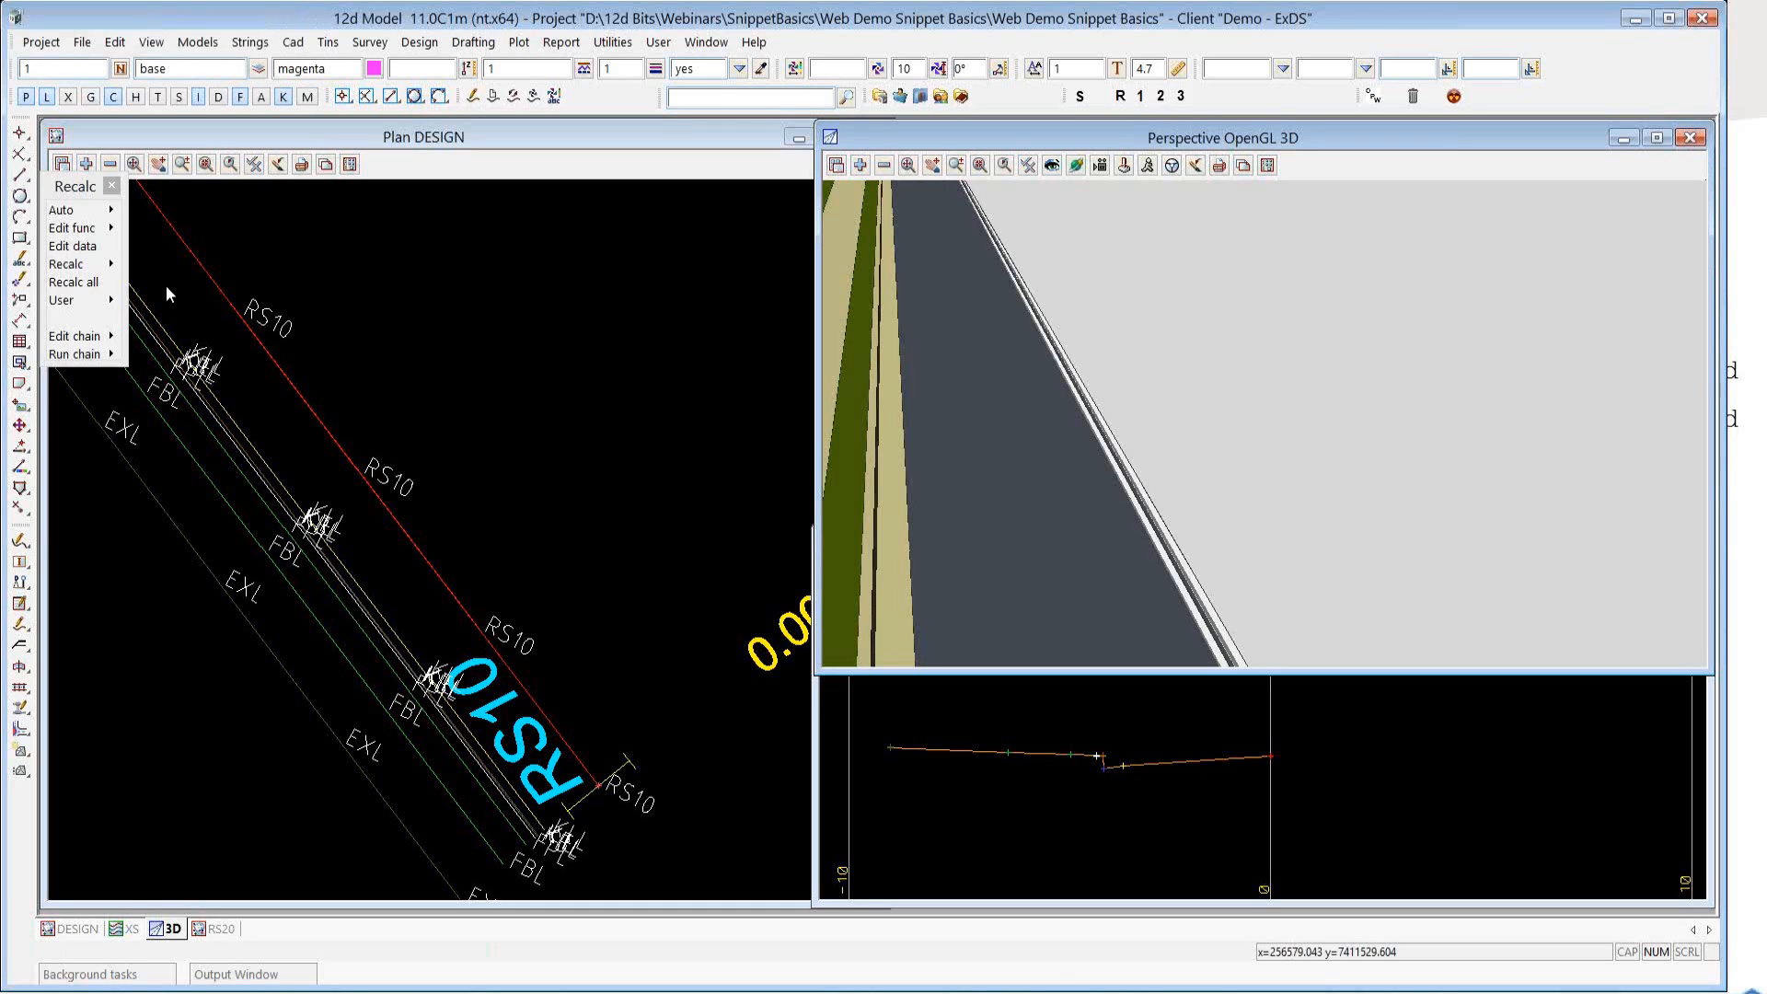
# Open the left modifiers of RS10.mtf by picking its FBL string in the plan, and enlarge the modifier window.
pyautogui.click(72, 245)
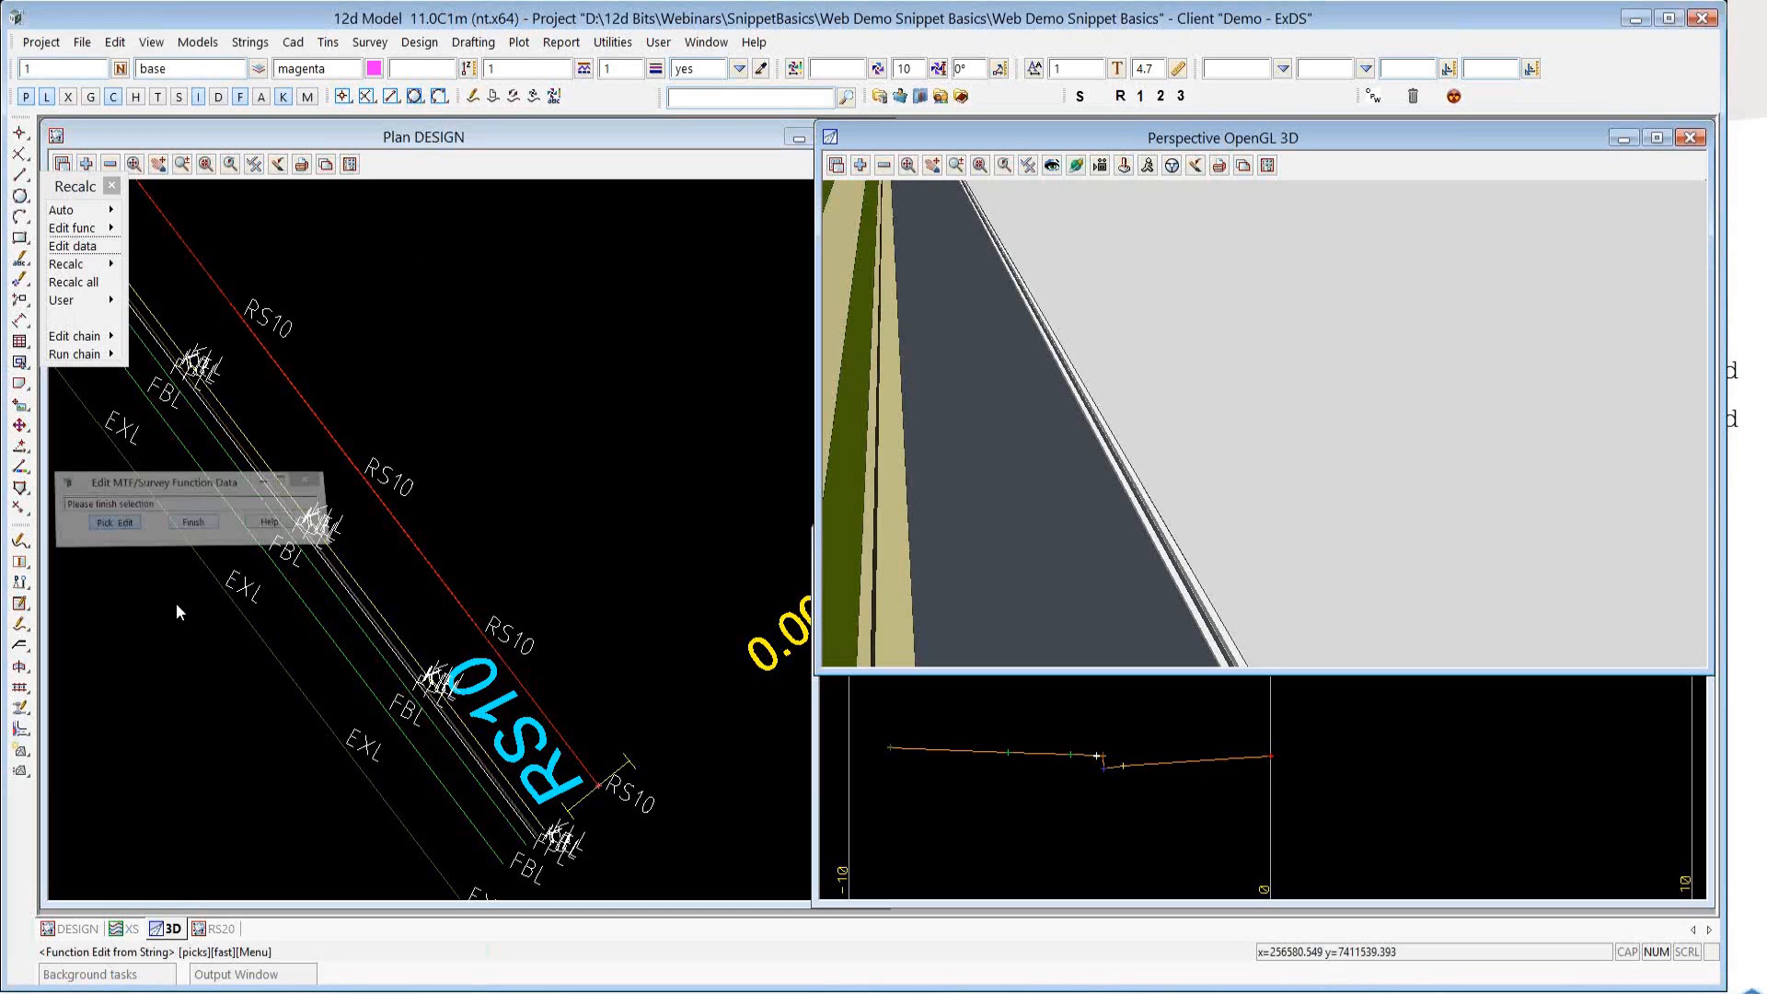
pyautogui.click(181, 549)
pyautogui.middleClick(181, 548)
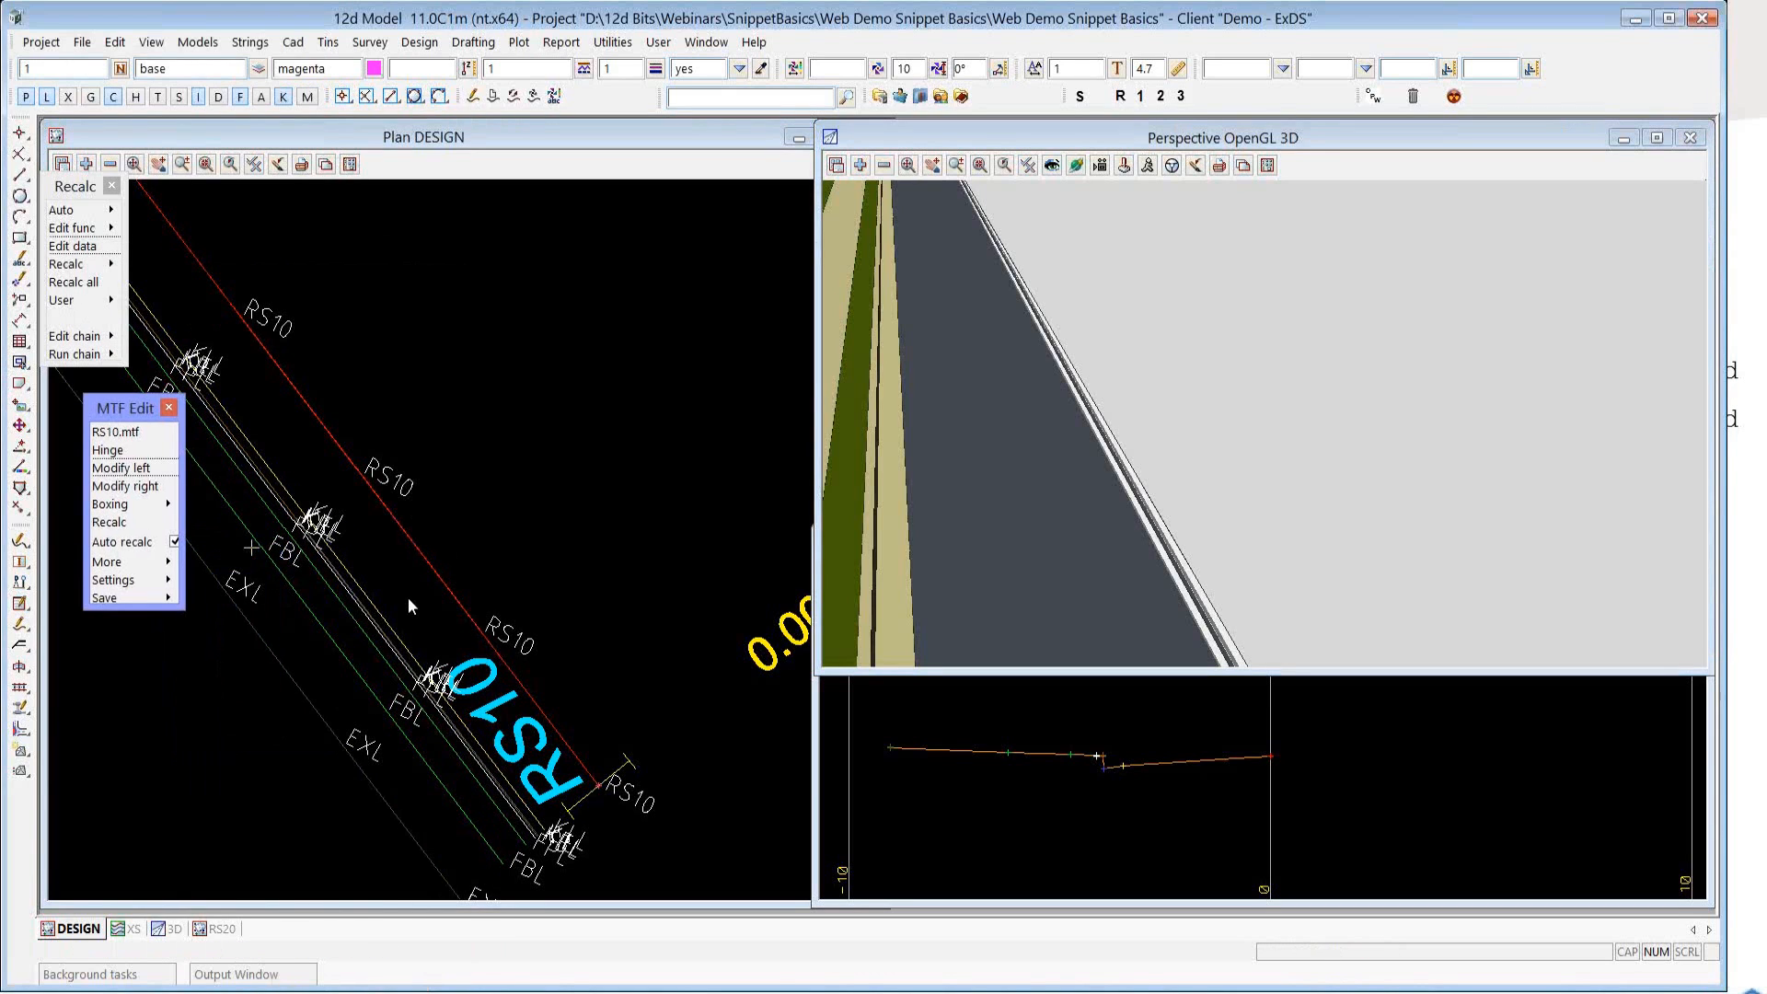
pyautogui.click(121, 469)
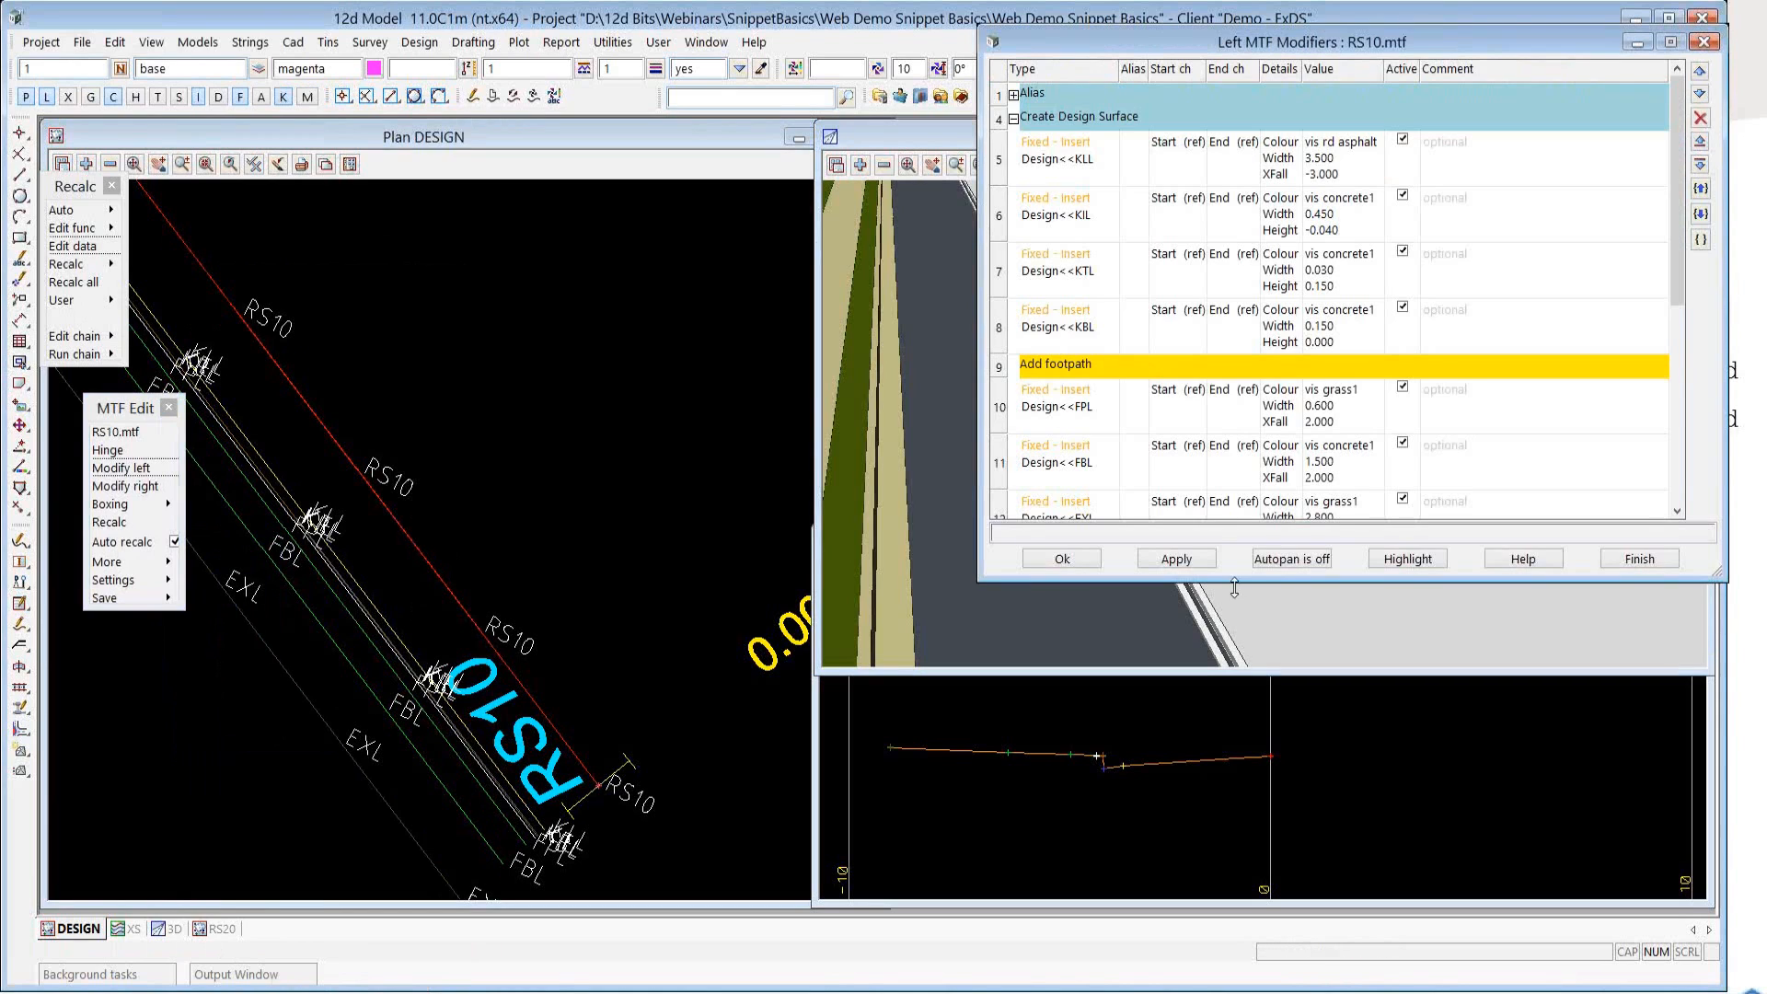
pyautogui.moveTo(1234, 589); pyautogui.dragTo(1242, 770)
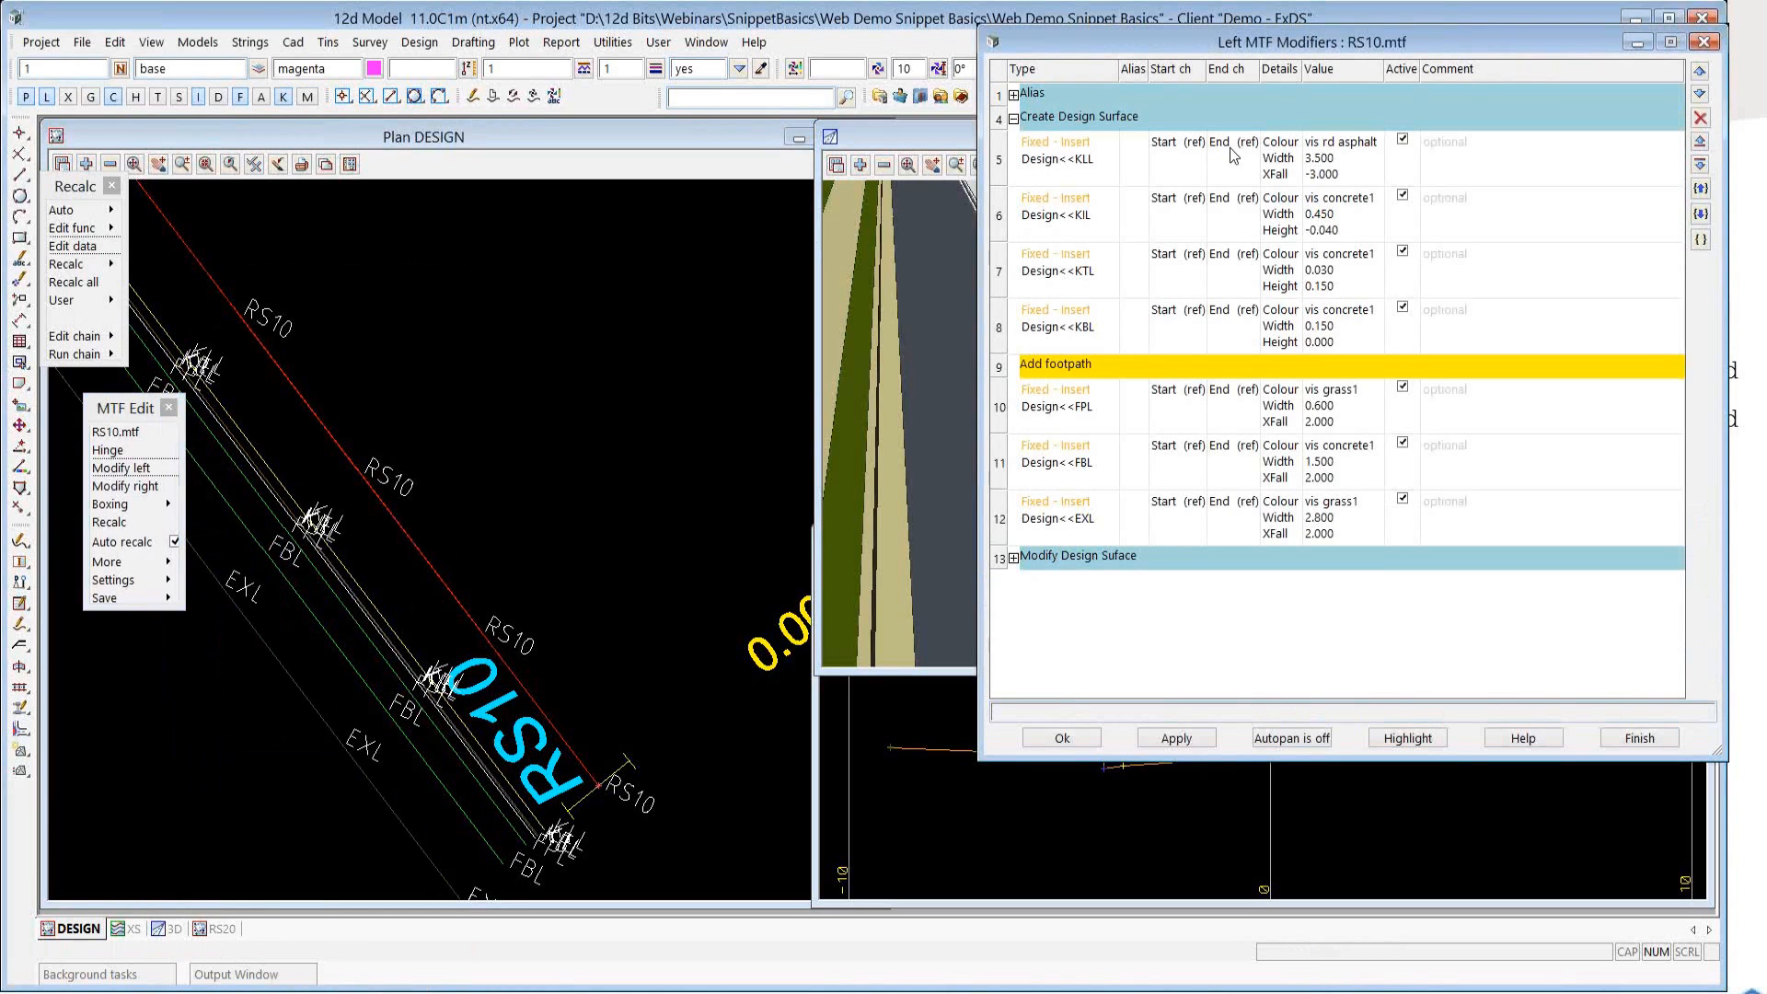
# Copy the modifiers from Design<<KLL through Design<<EXL, including the footpath comment, in snippet paste format.
pyautogui.moveTo(1082, 213); pyautogui.dragTo(1051, 541)
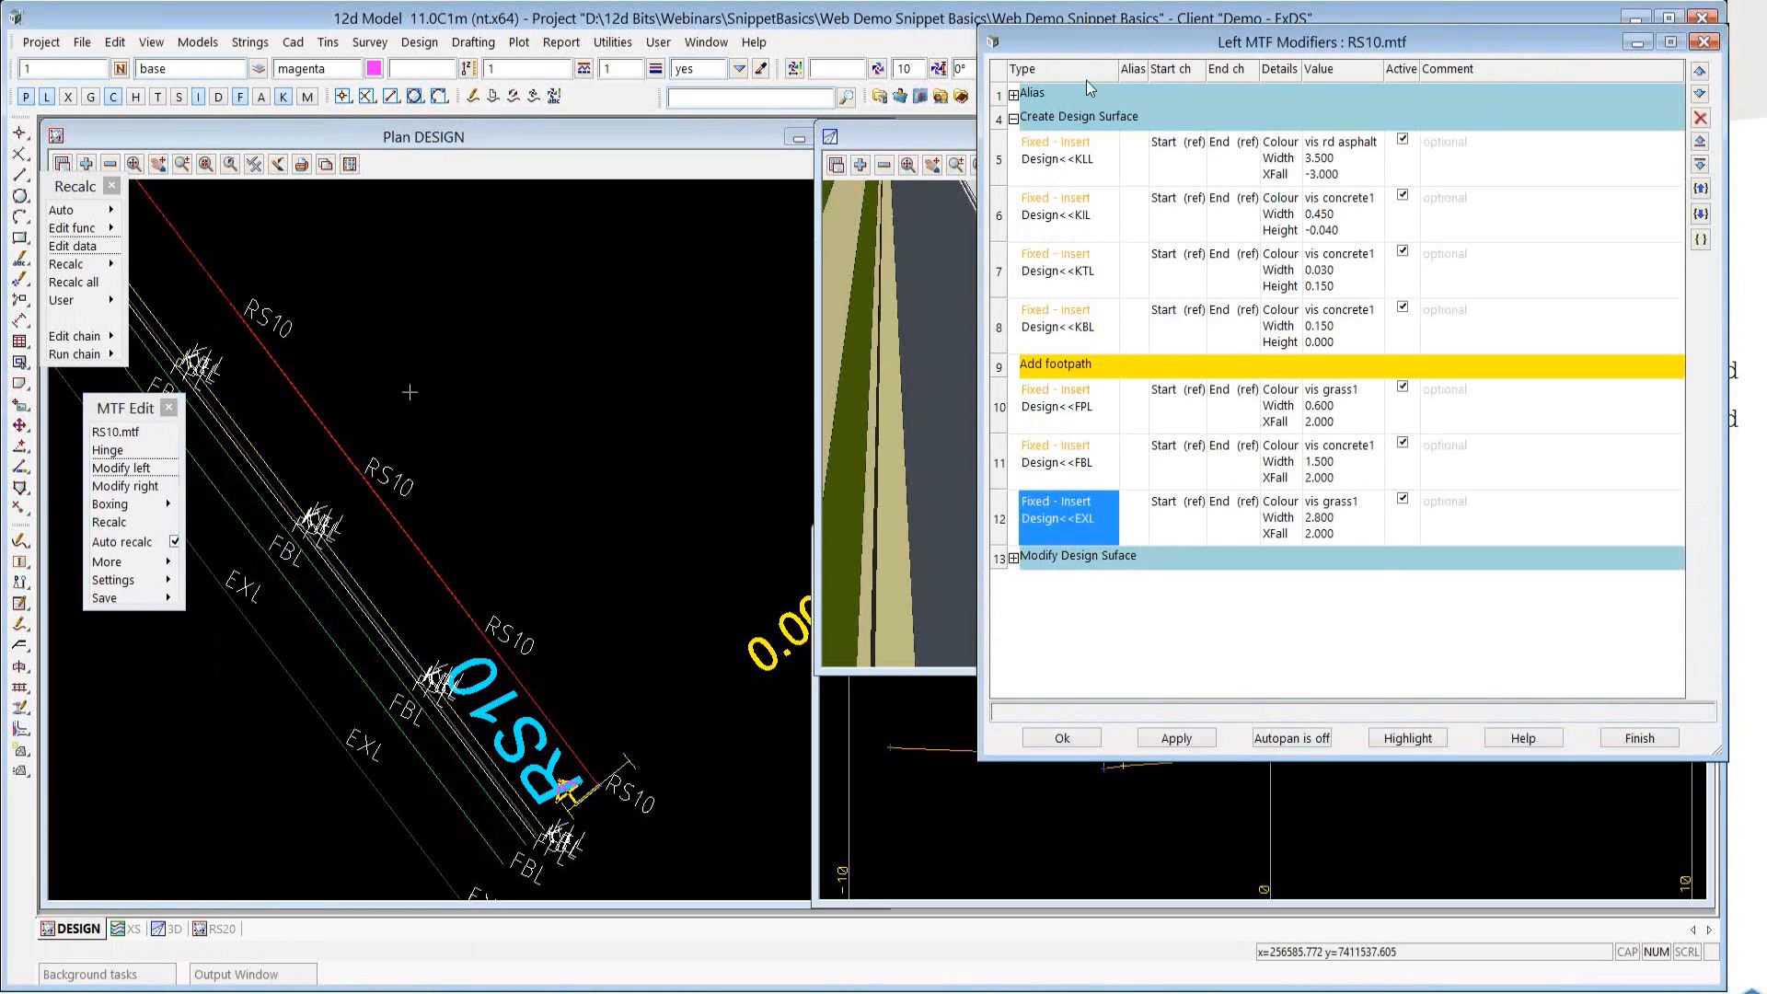
pyautogui.click(1000, 160)
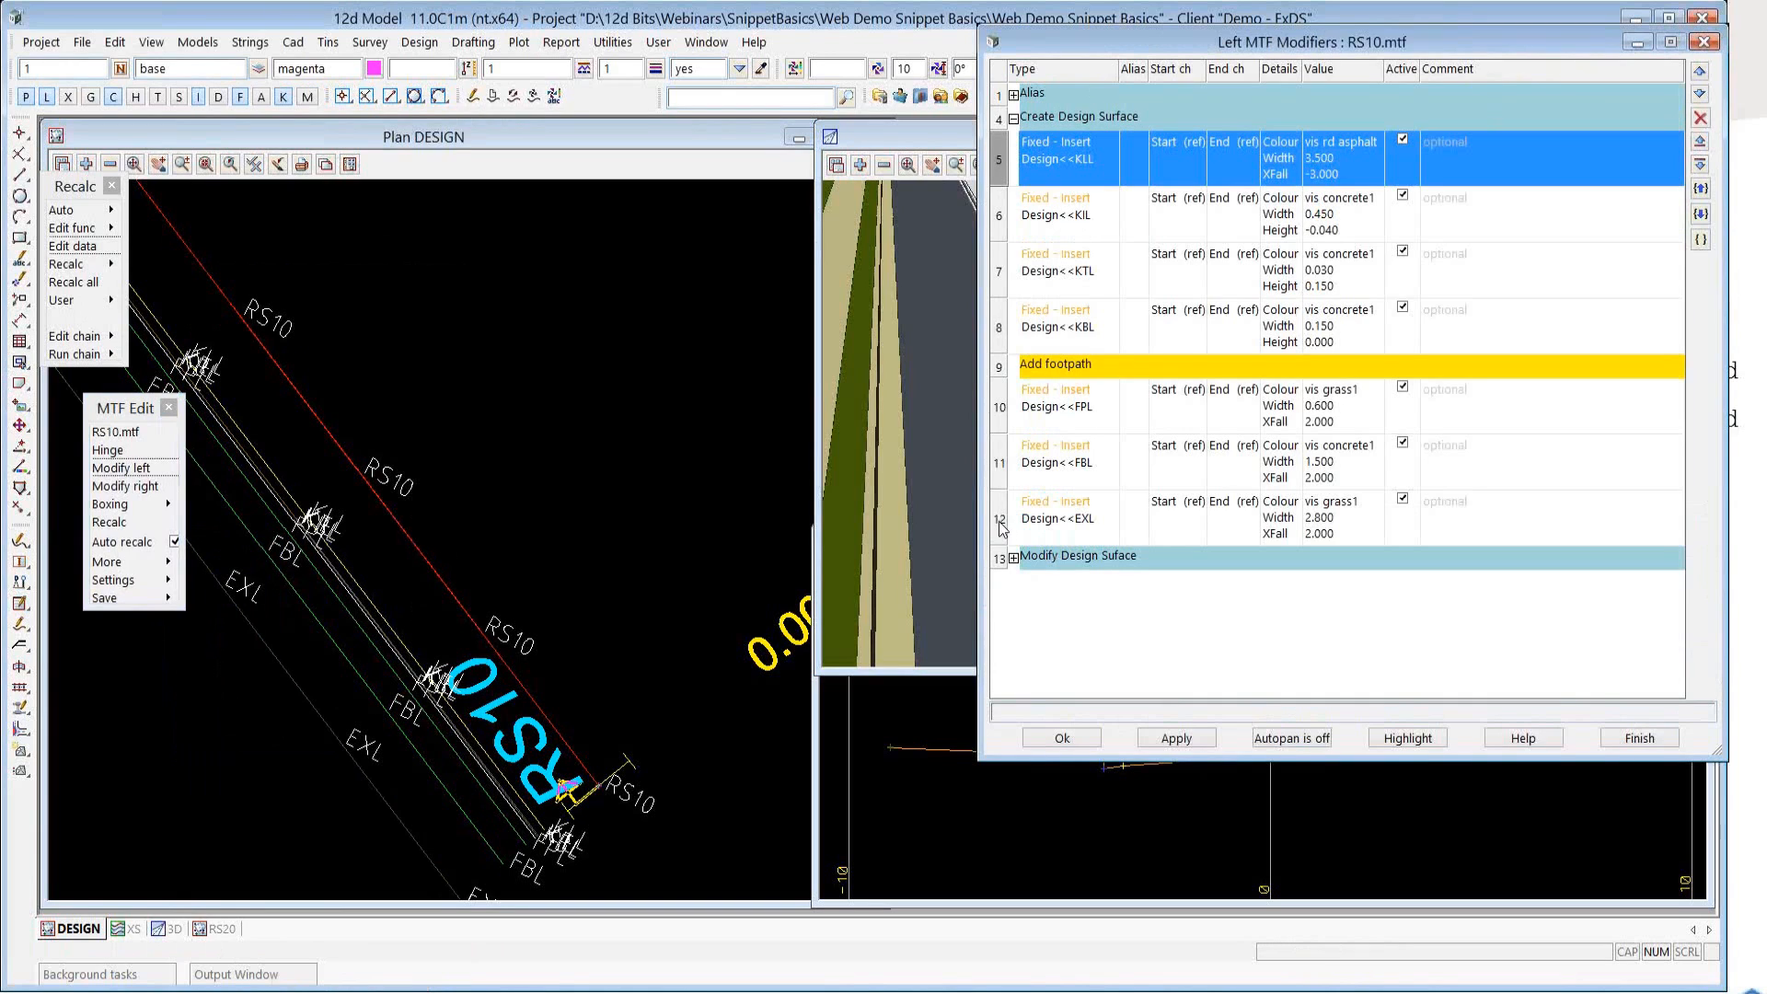
pyautogui.keyDown('shift'); pyautogui.click(1001, 524); pyautogui.keyUp('shift')
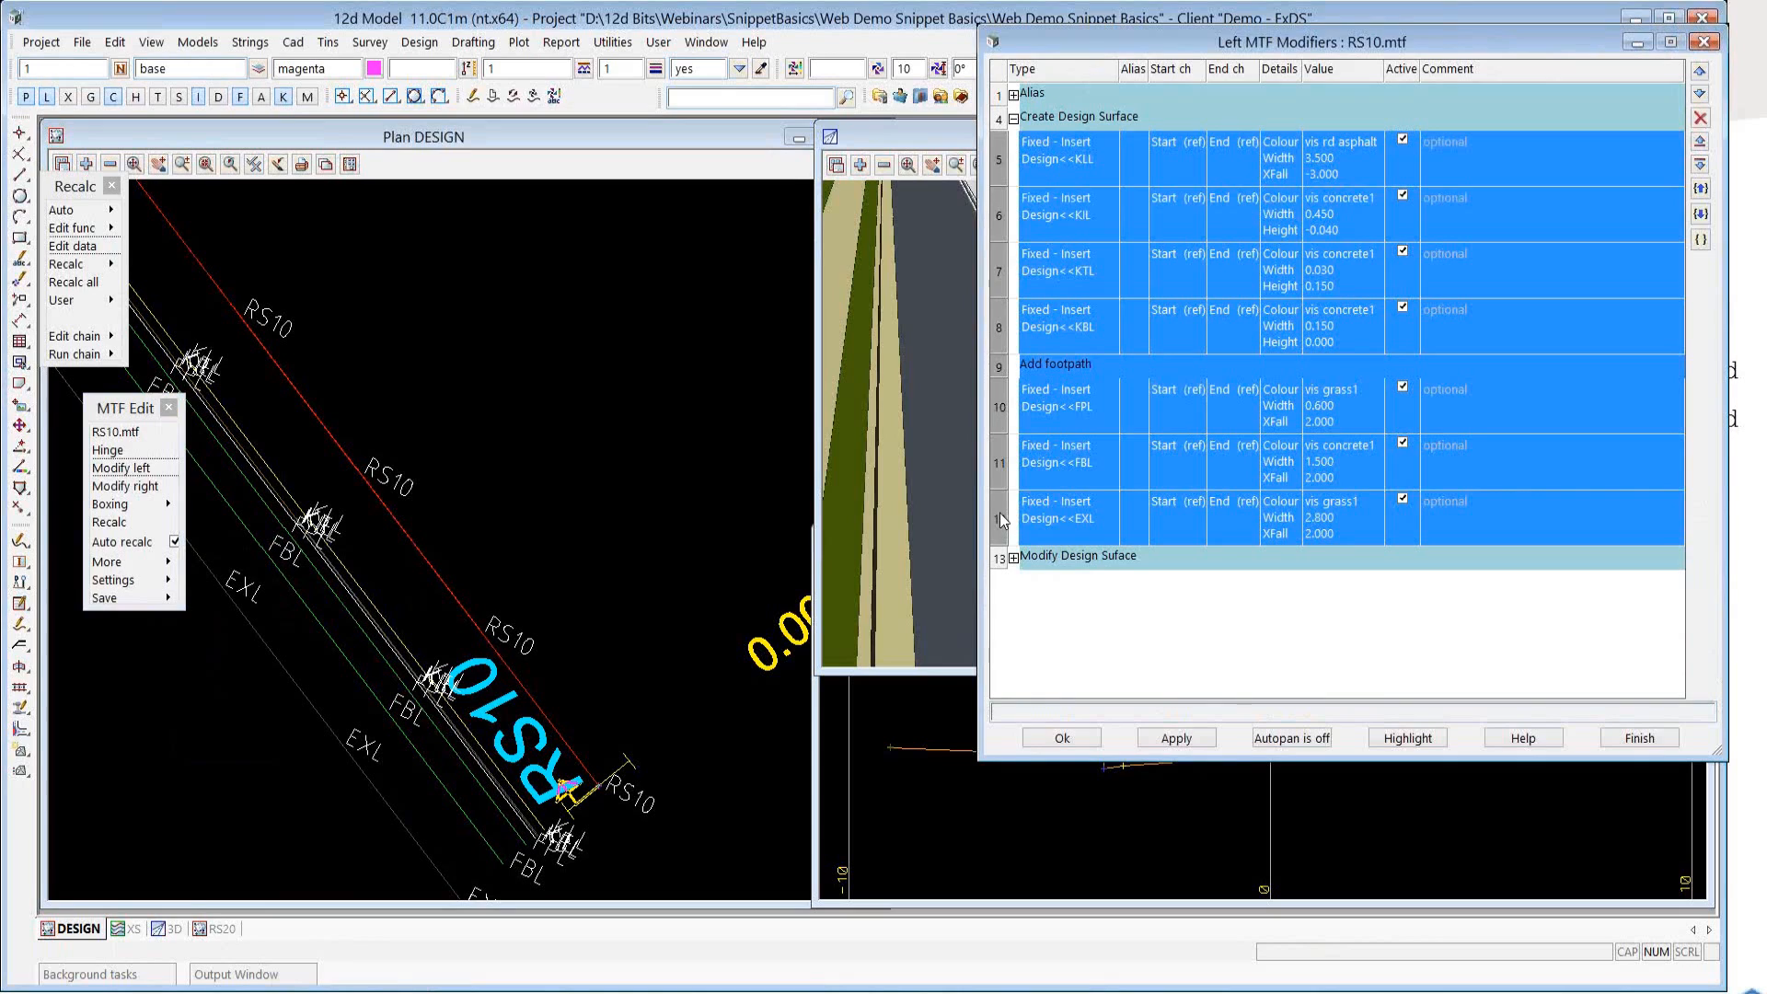
pyautogui.rightClick(1001, 520)
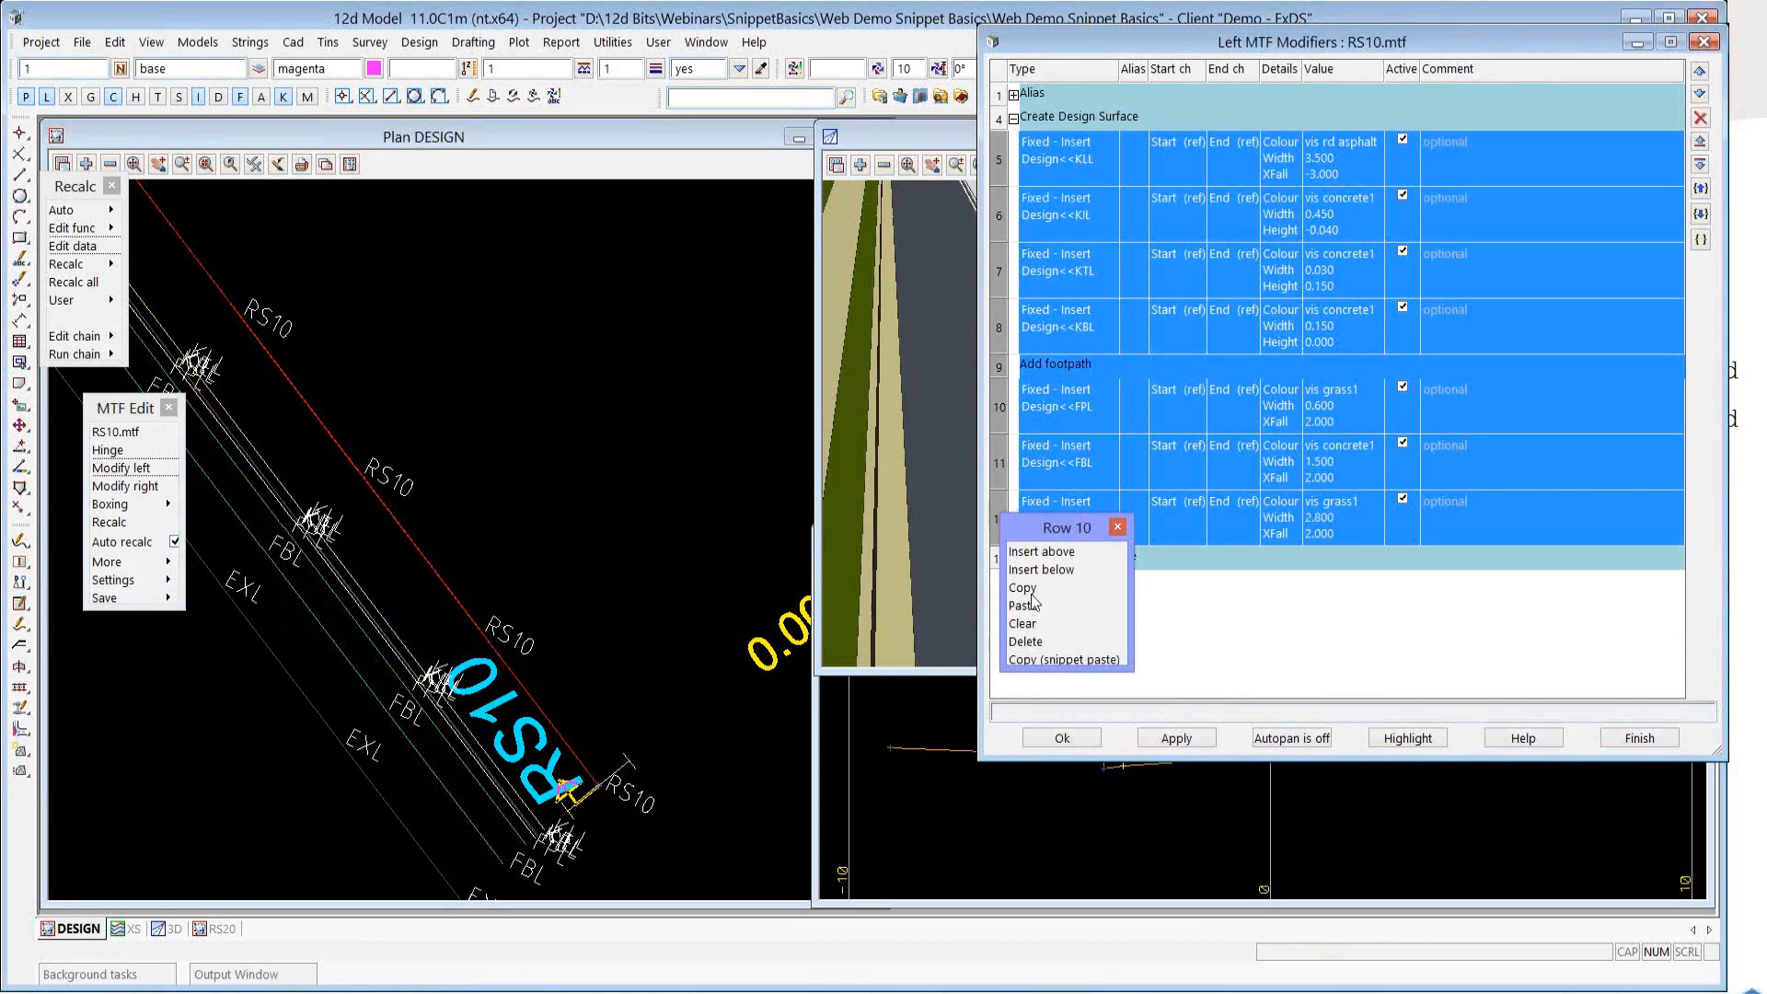
pyautogui.click(1064, 659)
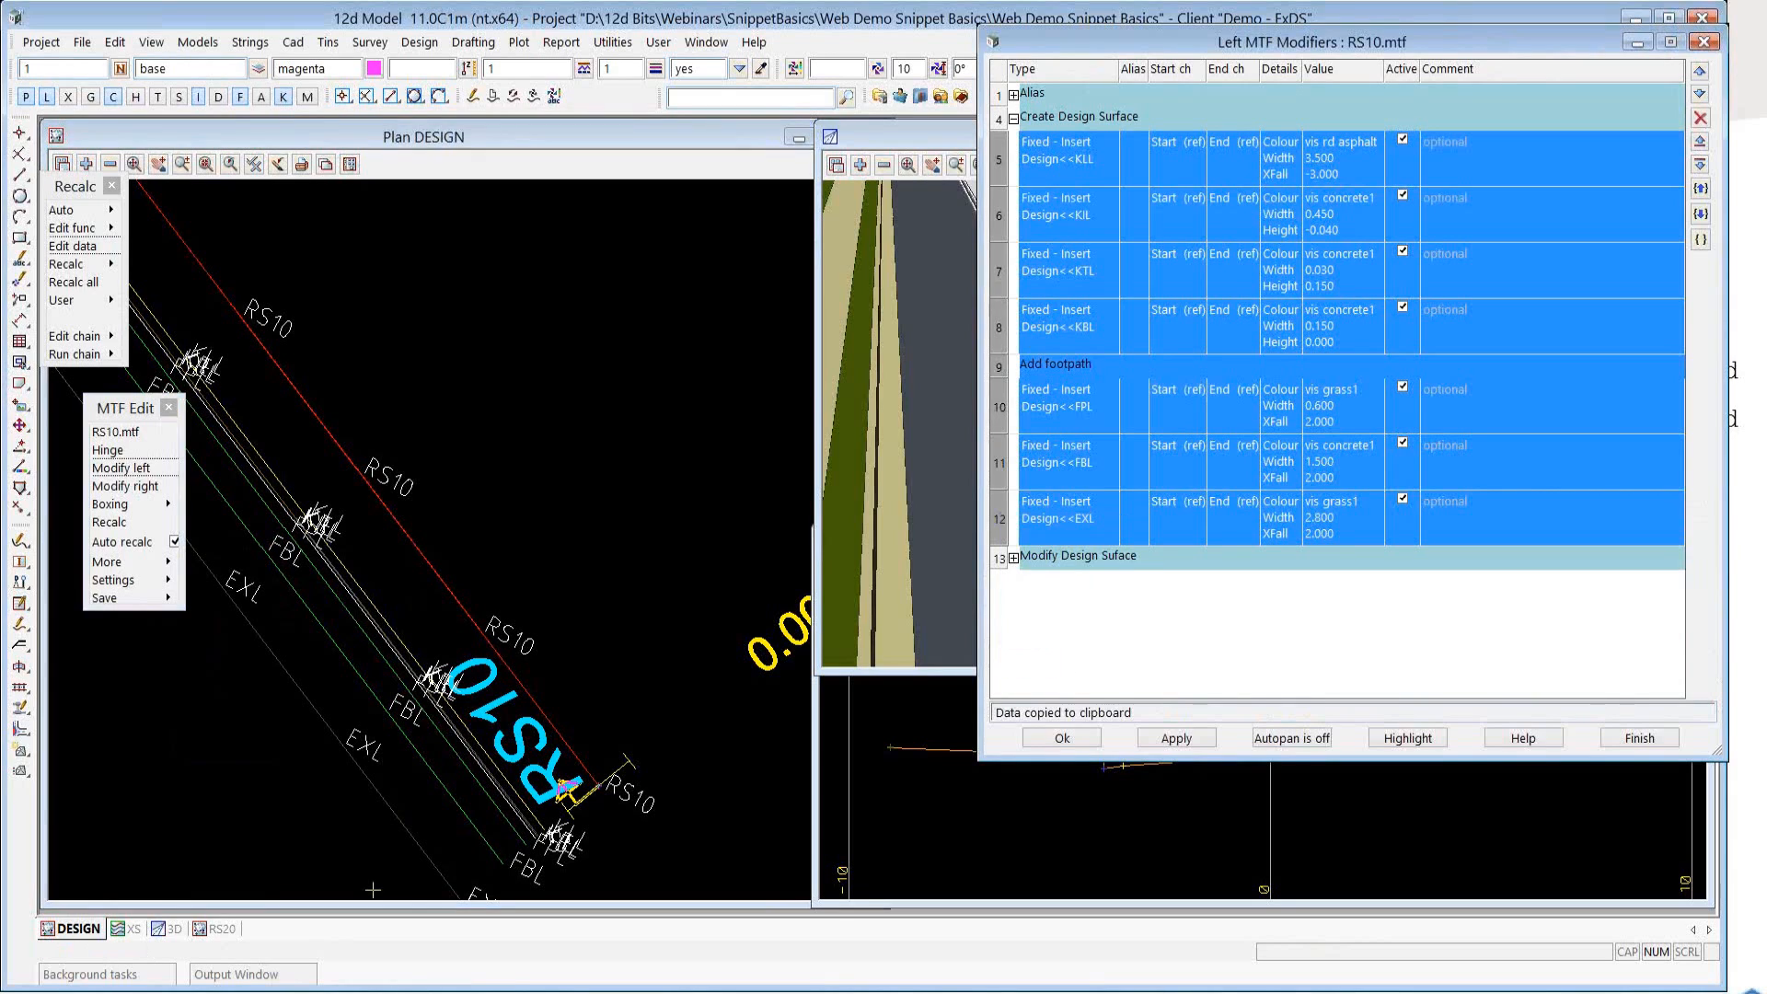
# Switch to TextPad, paste the copied modifiers into the empty document and widen the window.
pyautogui.hotkey('alt', 'Tab')
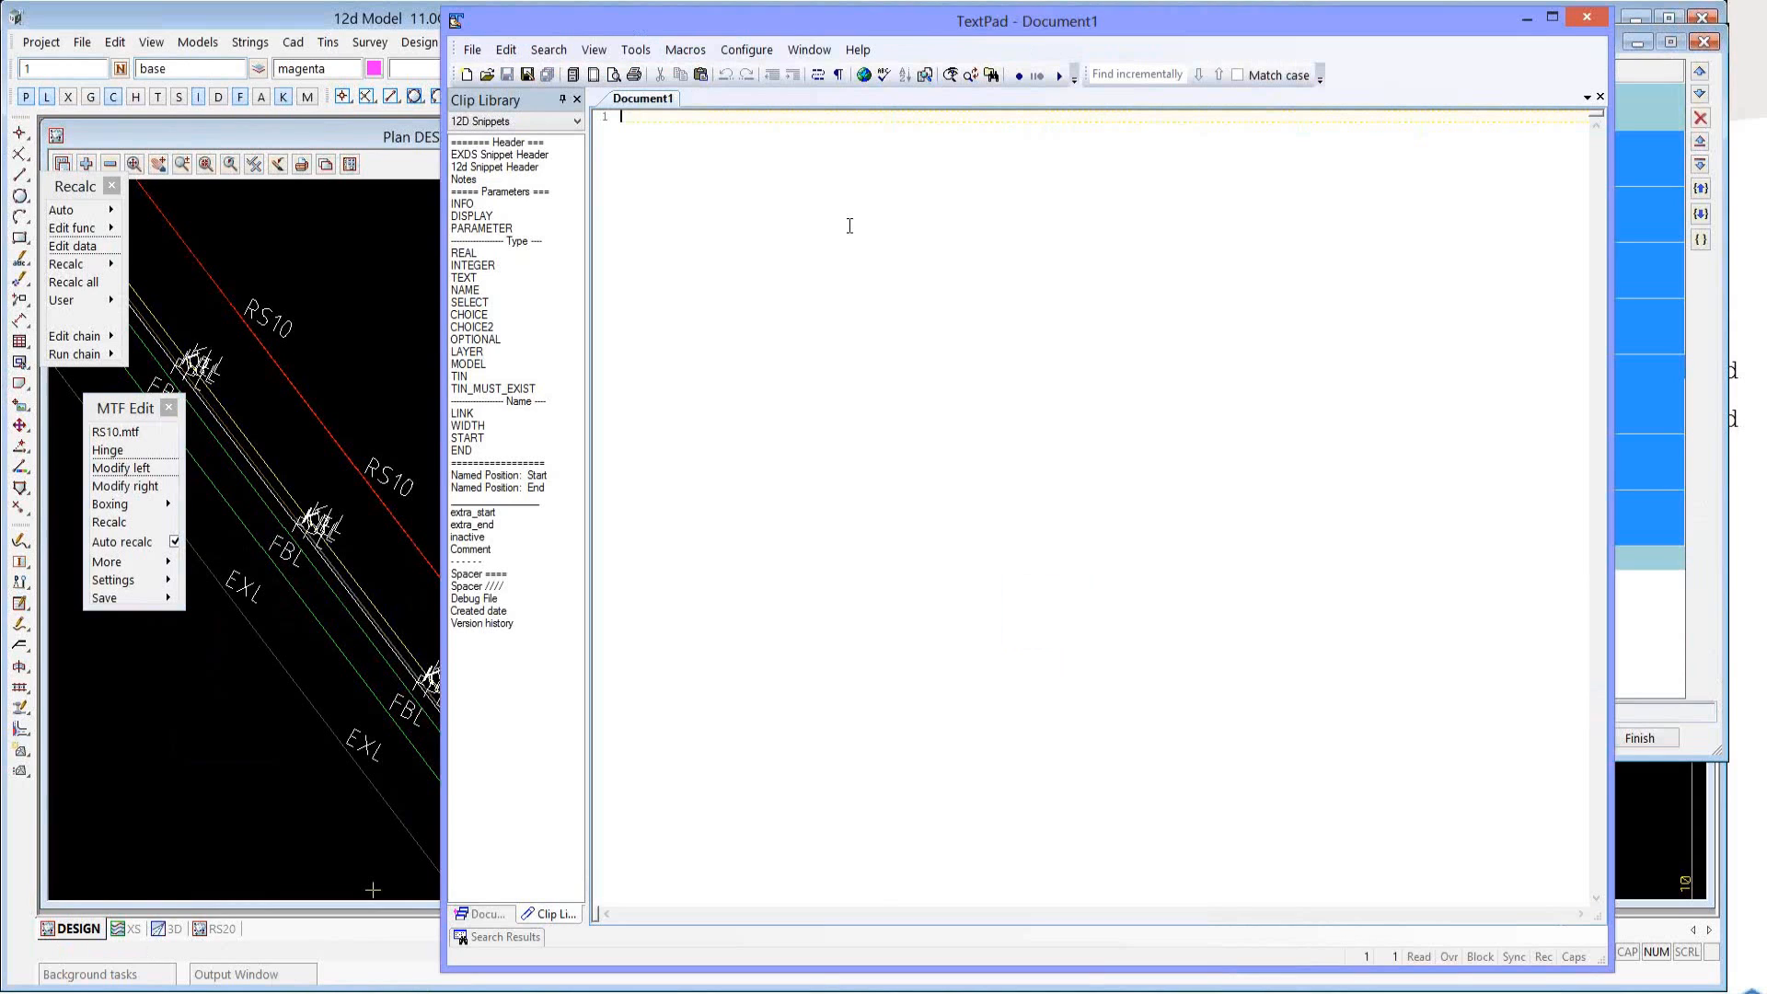
pyautogui.write('insert "Design=>KLL" "vis rd asphalt" 3.500000000 unknown -3.000000000 $(_SCH) 0 $(_ECH) 0 absolute extra_start extra_end insert "Design=>KIL" "vis concrete1" 0.450000000 -0.040000000 unknown $(_SCH) 0 $(_ECH) 0 absolute extra_start extra_end insert "Design=>KTL" "vis concrete1" 0.030000000 0.150000000 unknown $(_SCH) 0 $(_ECH) 0 absolute extra_start extra_end insert "Design=>KBL" "vis concrete1" 0.150000000 0.000000000 unknown $(_SCH) 0 $(_ECH) 0 absolute extra_start extra_end  // Add footpath insert "Design=>FPL" "vis grass1" 0.600000000 unknown 2.000000000 $(_SCH) 0 $(_ECH) 0 absolute extra_start extra_end insert "Design=>FBL" "vis concrete1" 1.500000000 unknown 2.000000000 $(_SCH) 0 $(_ECH) 0 absolute extra_start extra_end insert "Design=>EXL" "vis grass1" 2.800000000 unknown 2.000000000 $(_SCH) 0 $(_ECH) 0 absolute extra_start extra_end')
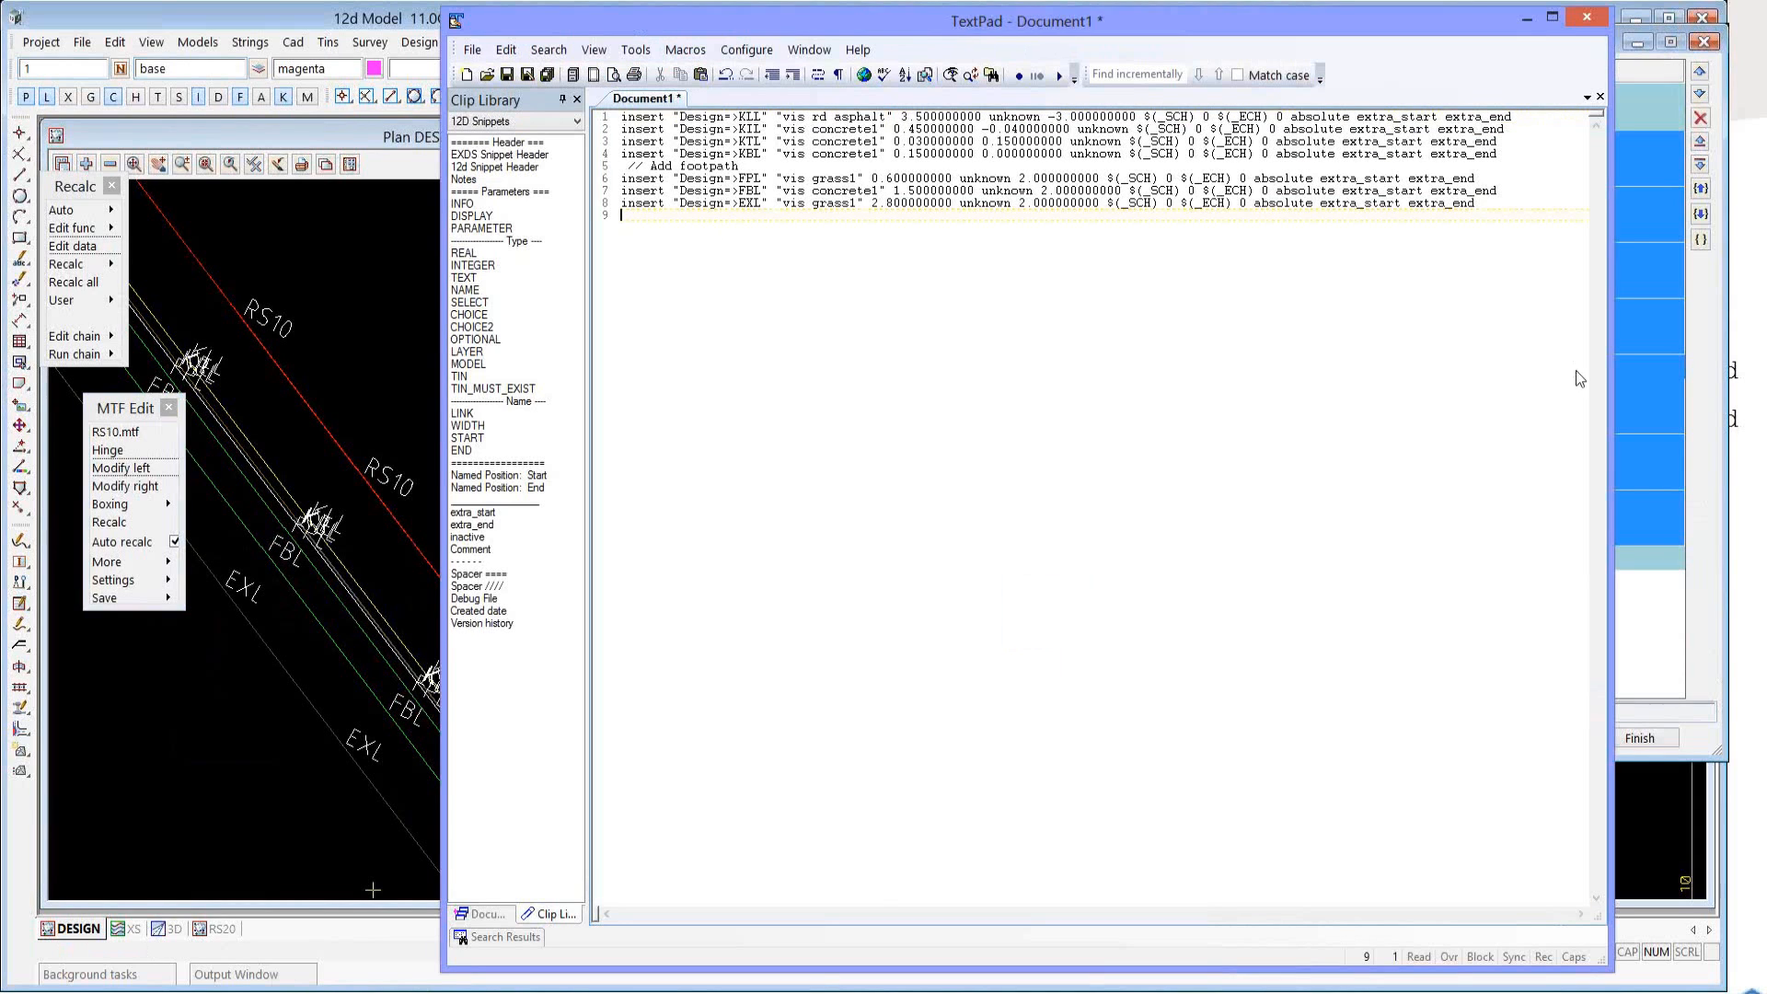
pyautogui.moveTo(1610, 372); pyautogui.dragTo(1652, 364)
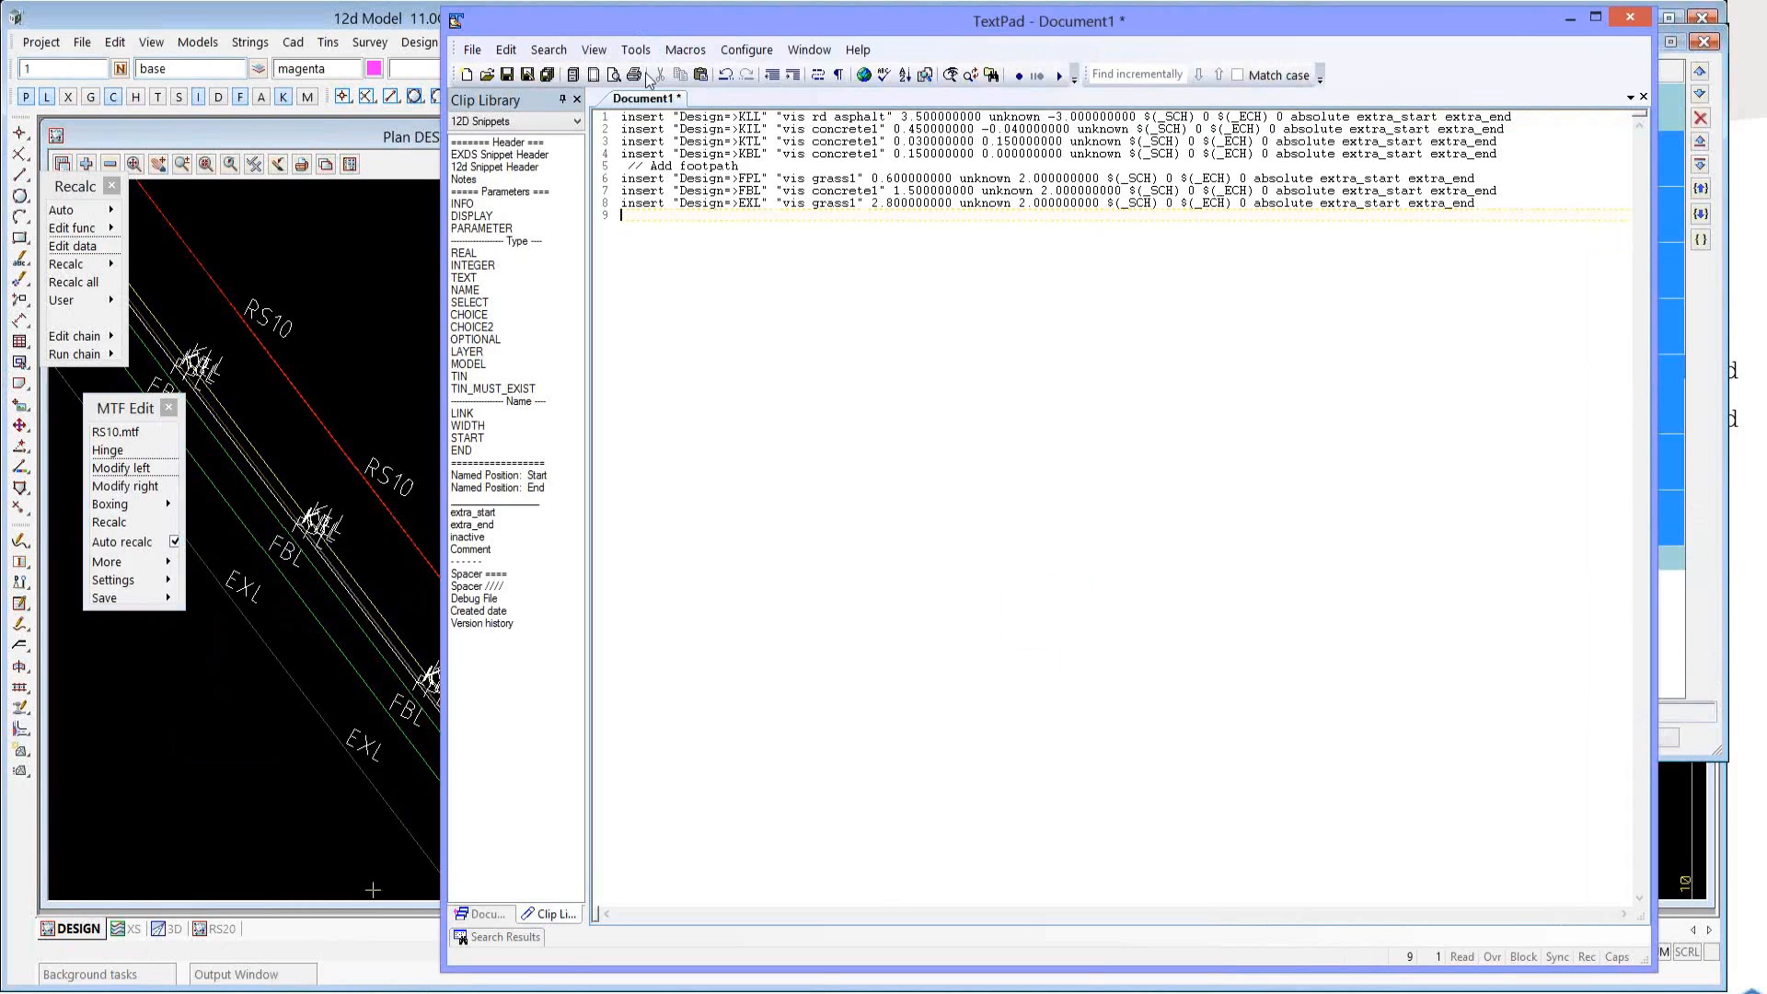
# Start saving the document under a new name in D:\12d Bits\Webinars\SnippetBasics\Web Demo Snippet Basics.
pyautogui.click(525, 74)
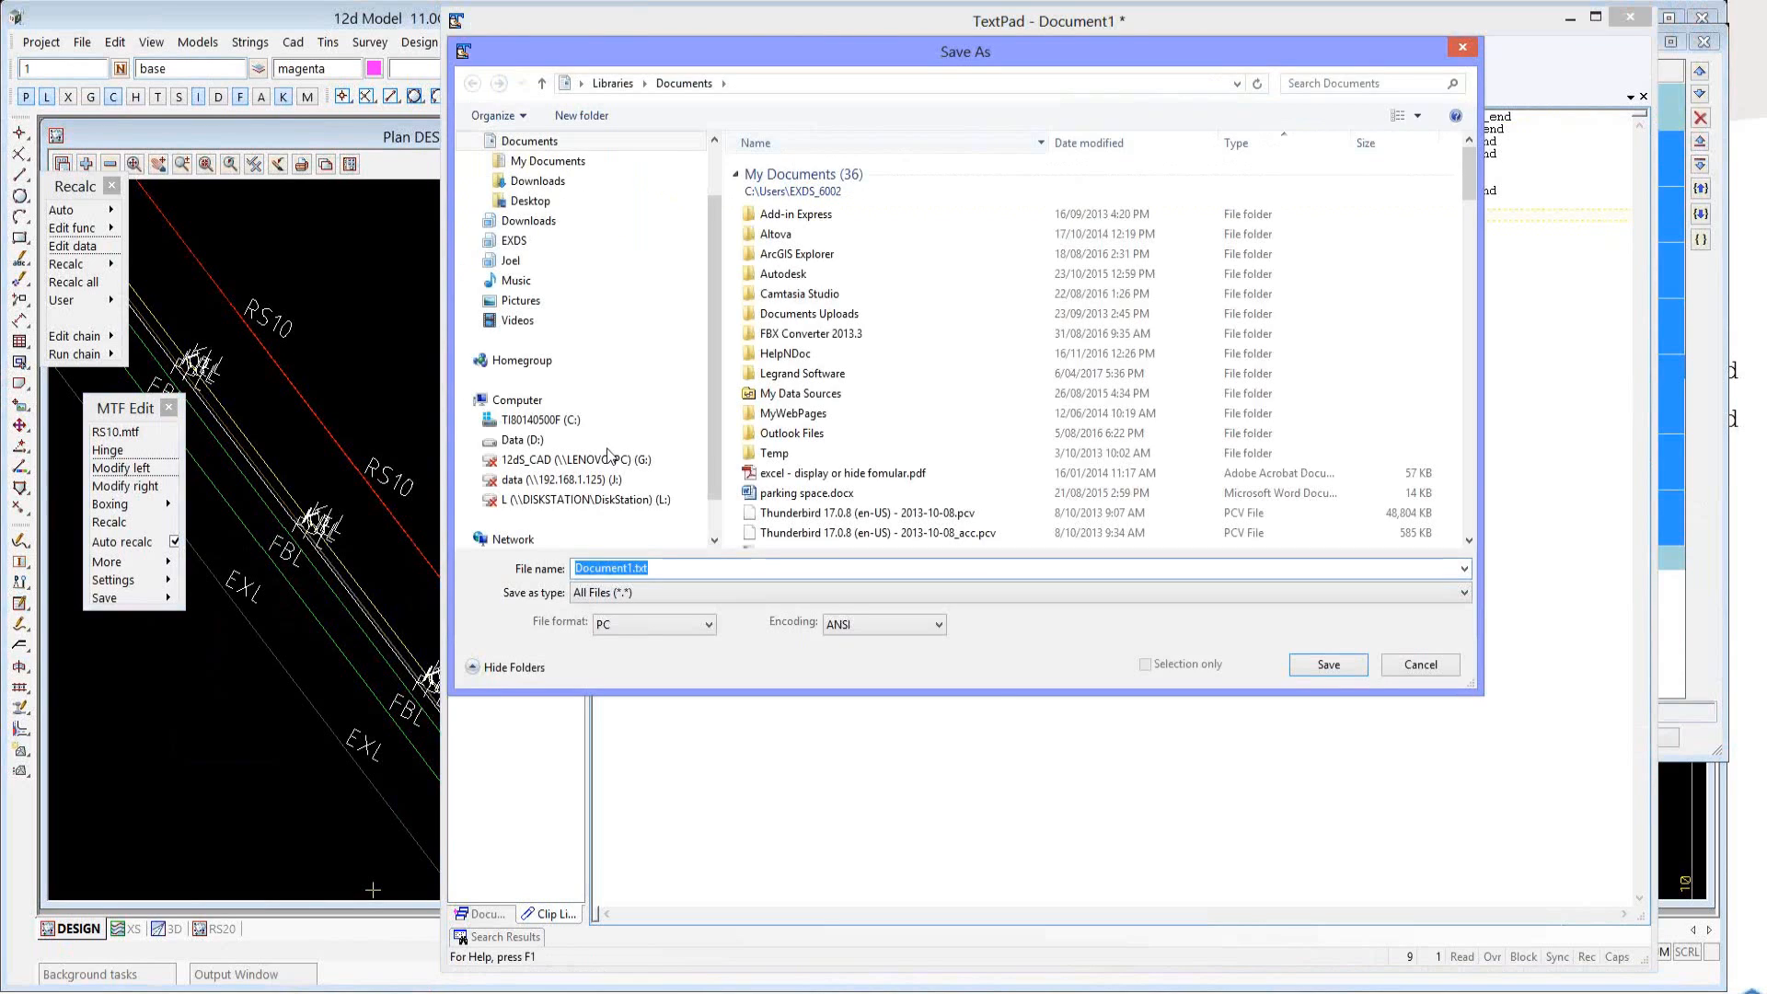
pyautogui.click(607, 447)
pyautogui.doubleClick(807, 210)
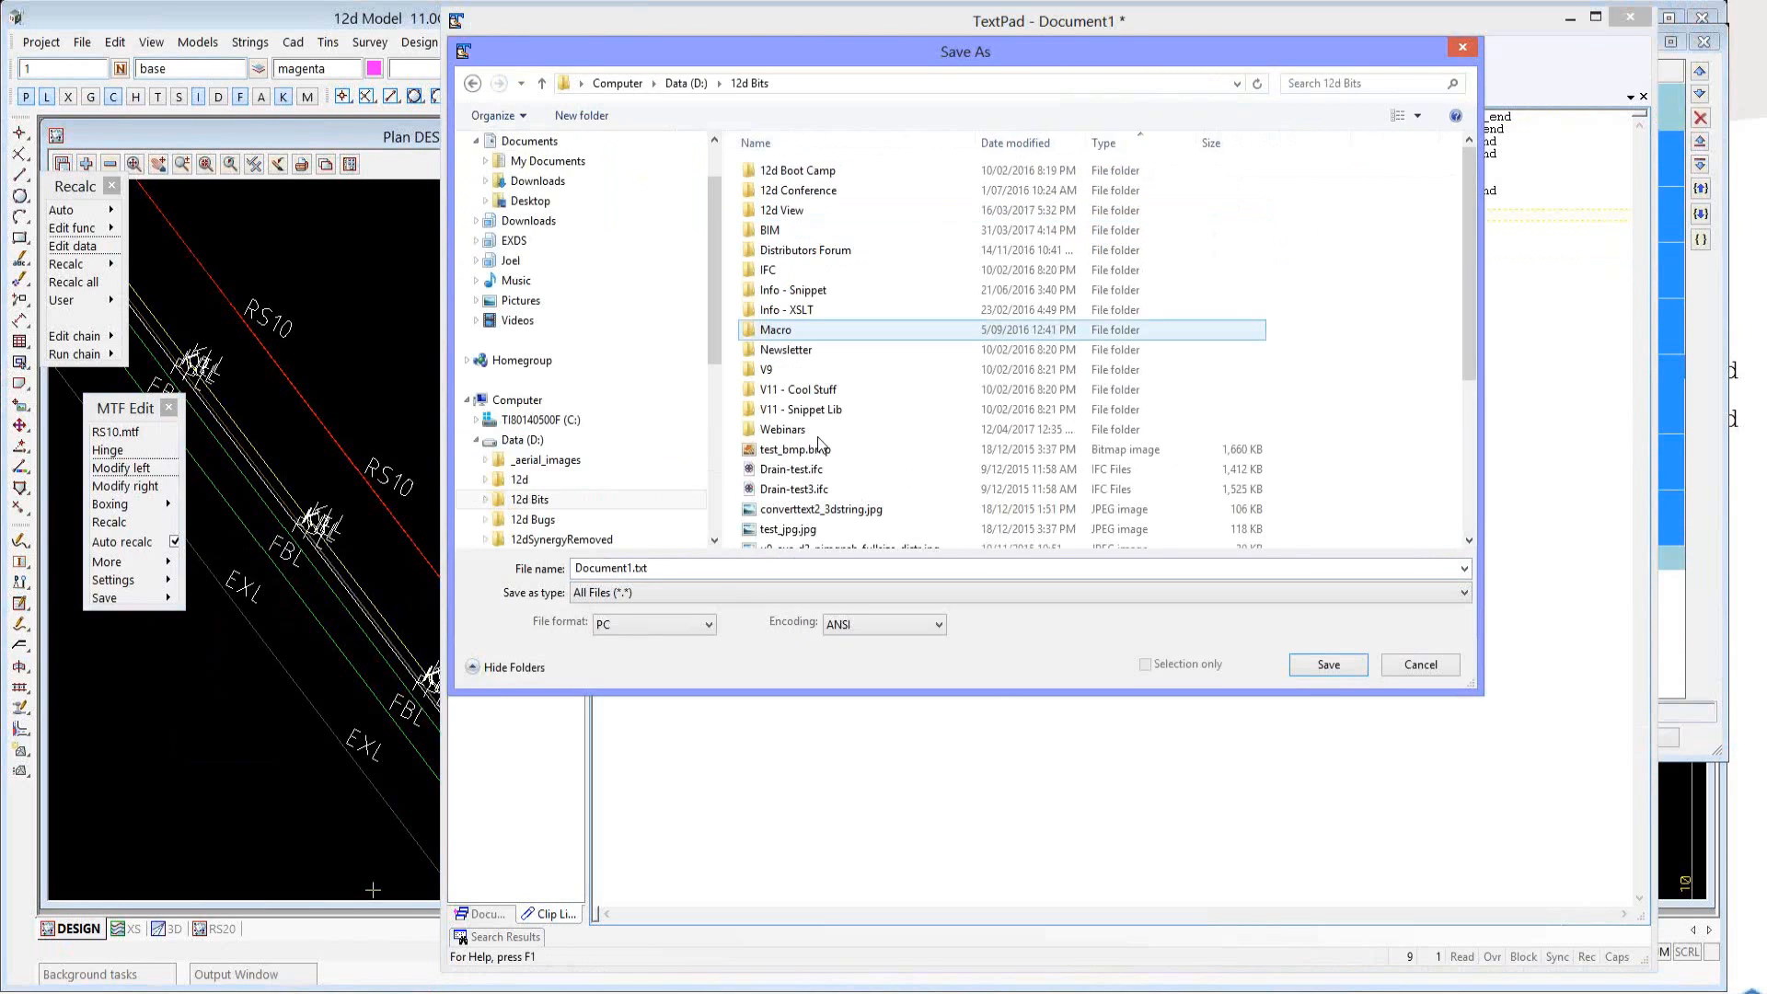
pyautogui.doubleClick(810, 429)
pyautogui.doubleClick(870, 257)
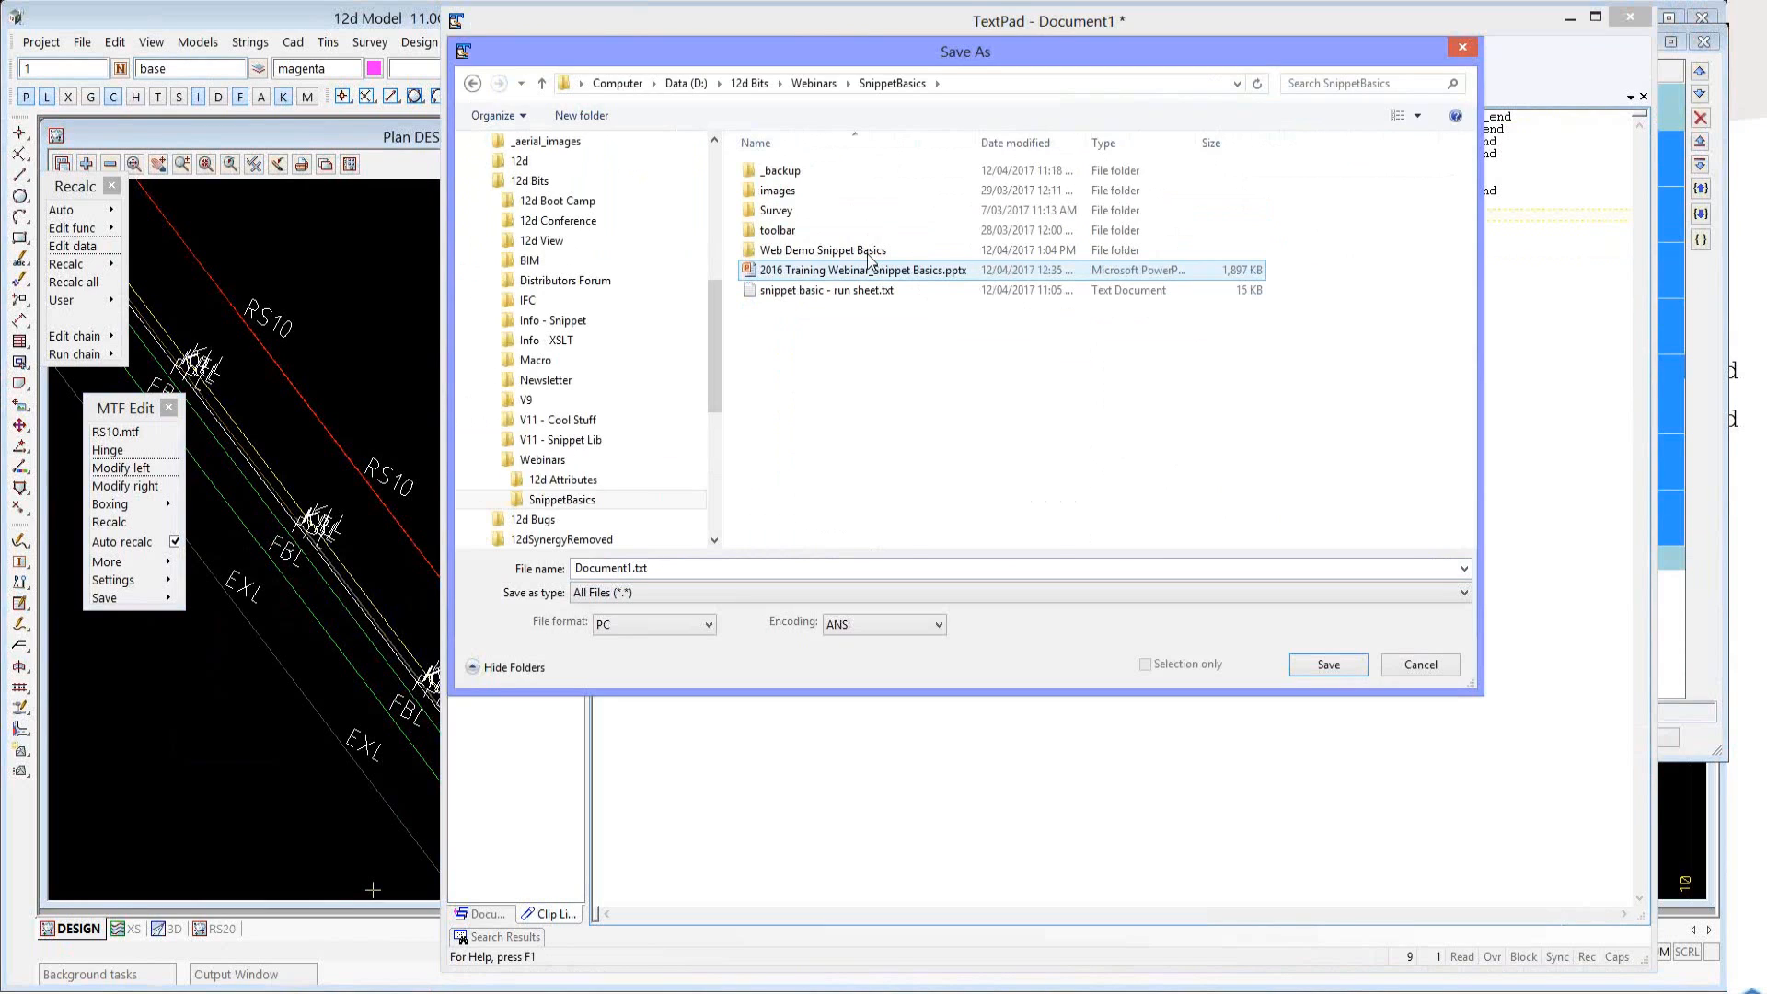
pyautogui.doubleClick(868, 251)
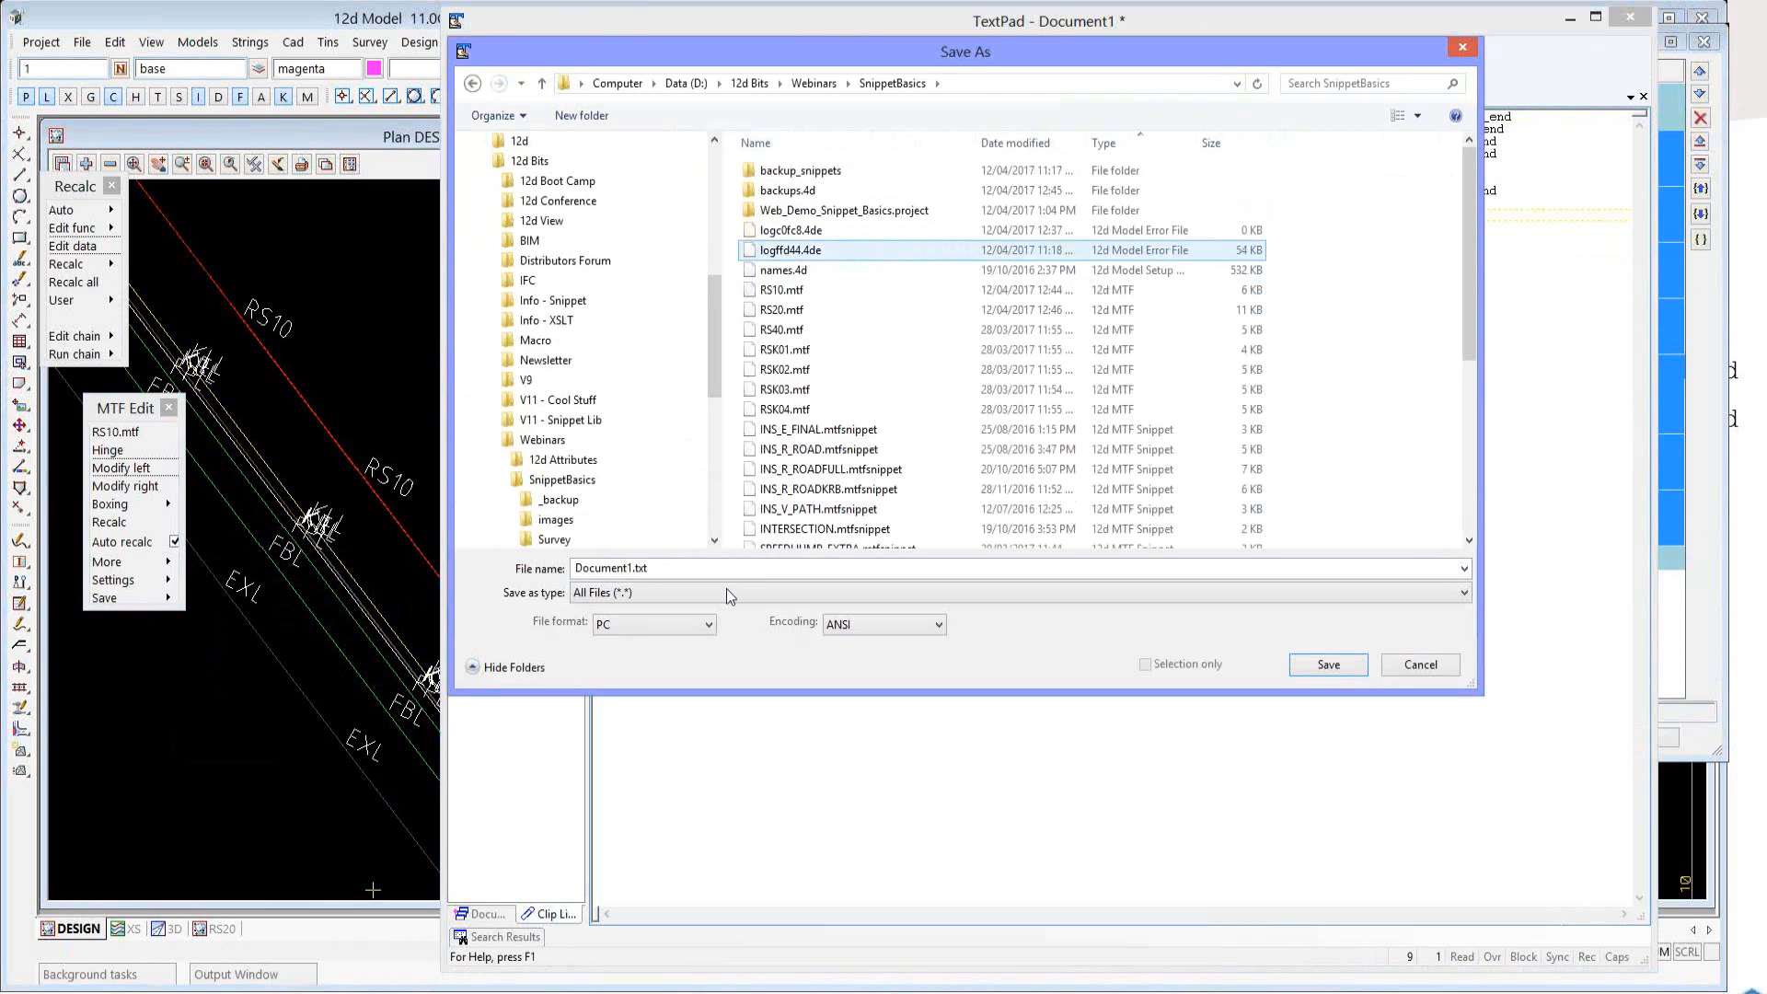
# Name the file FULLROAD.mtfsnippet and save it.
pyautogui.click(728, 577)
pyautogui.write('FULLROD')
pyautogui.press('BackSpace')
pyautogui.write('AD.m')
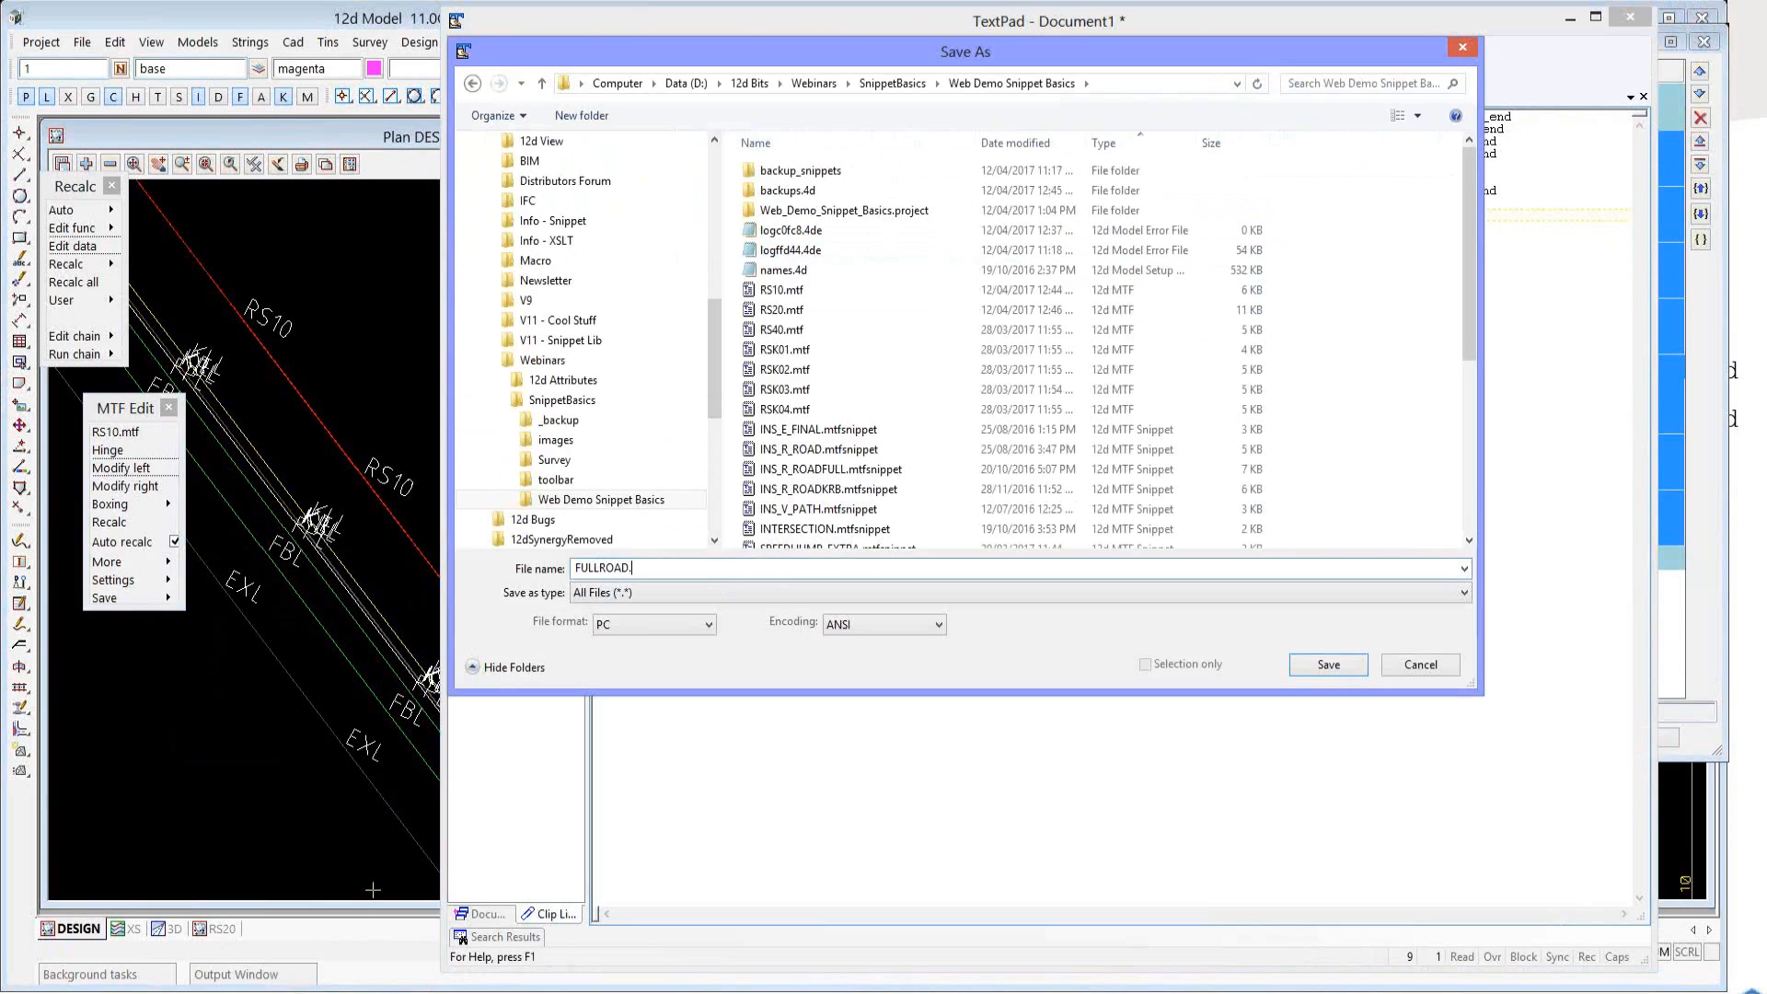
pyautogui.write('tfsnippet')
pyautogui.press('Return')
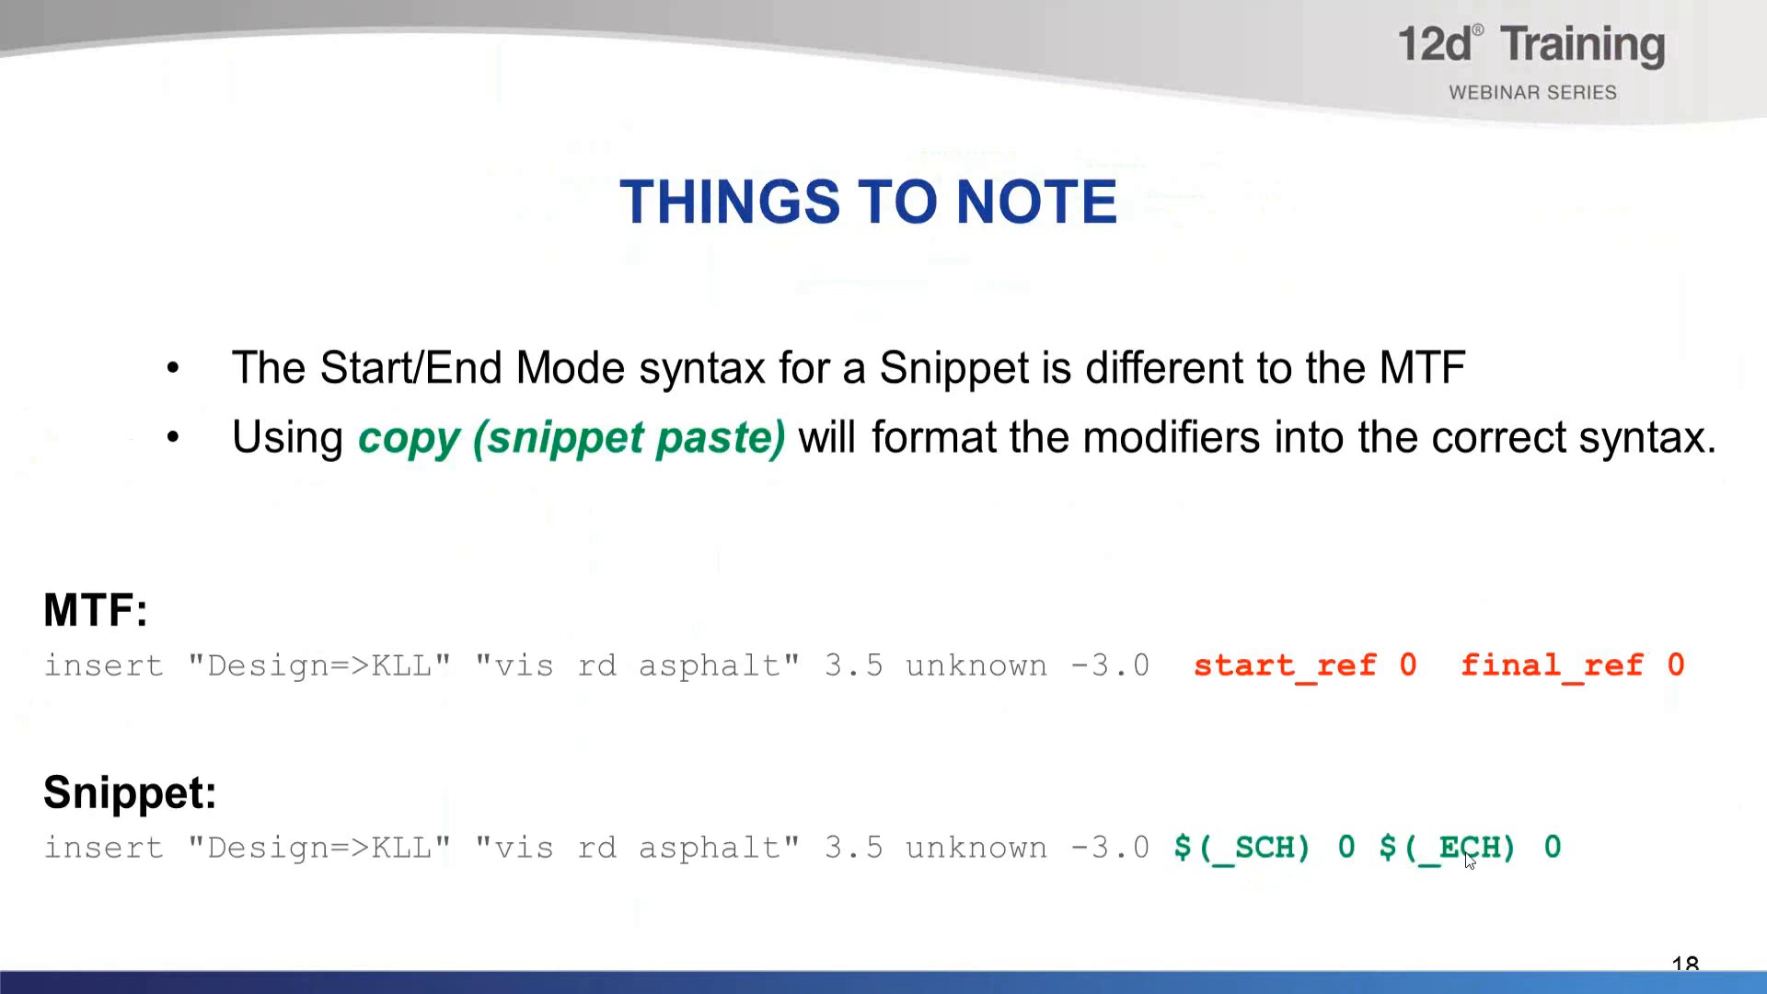
pyautogui.press('Right')
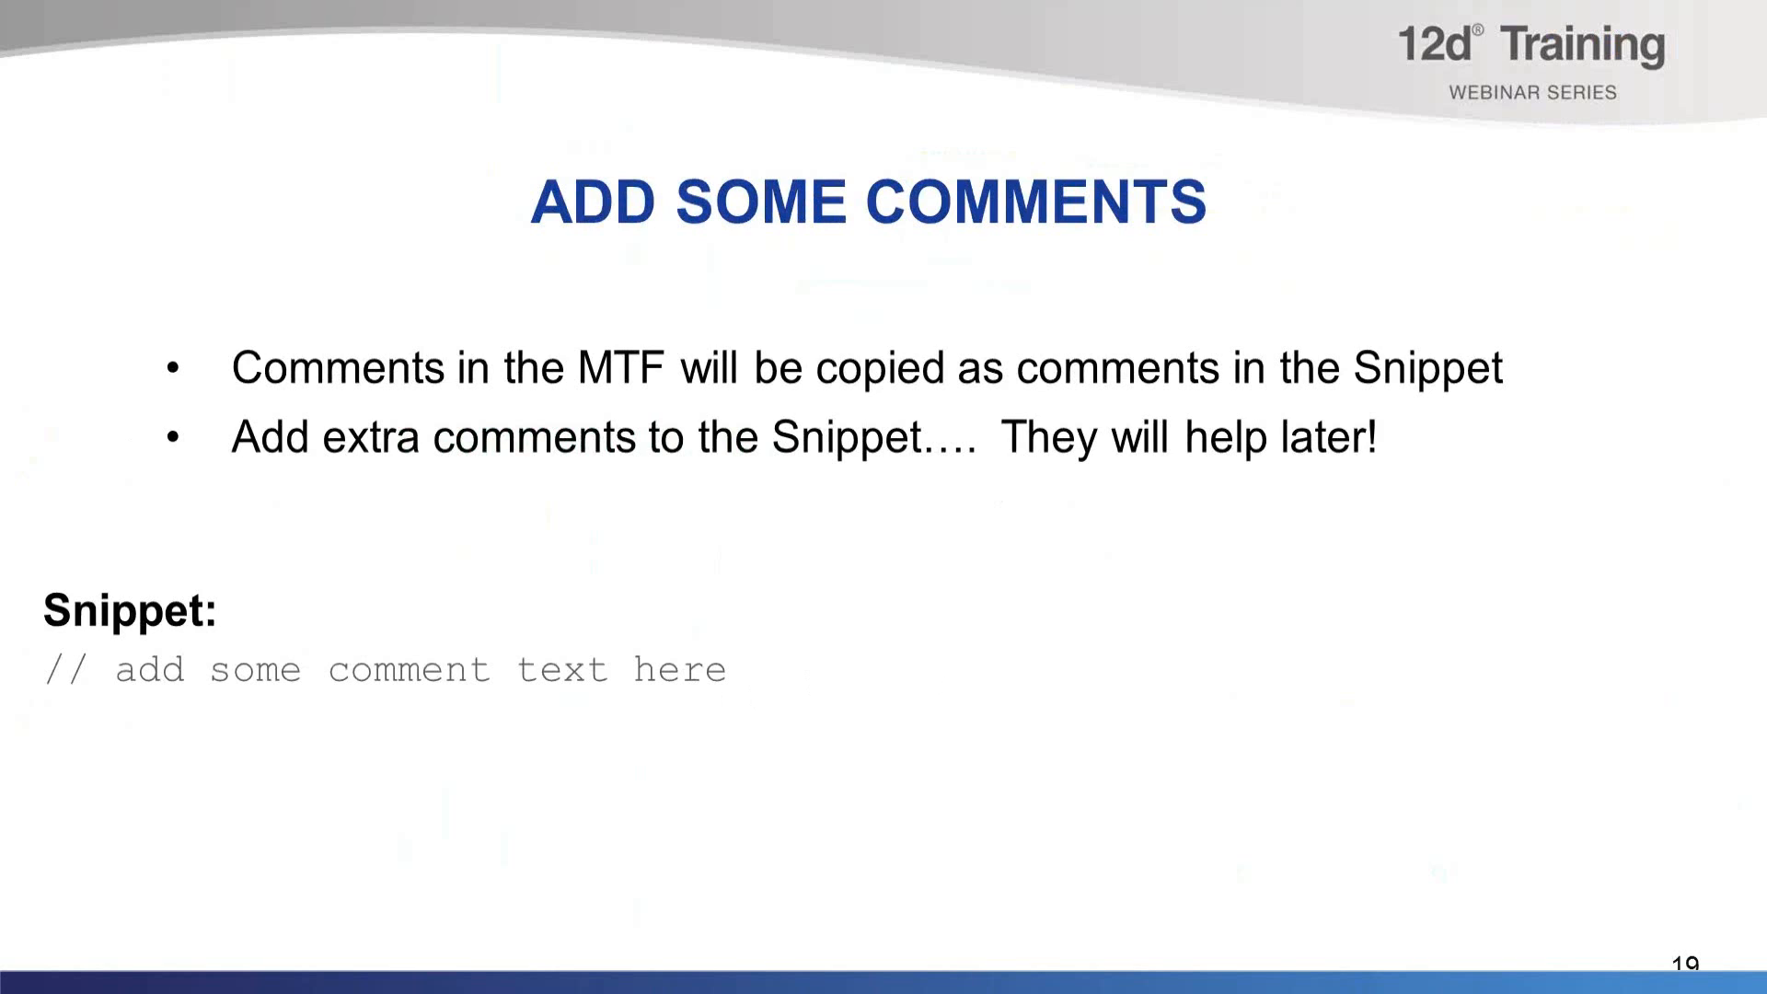
# Switch to TextPad and add the comment "// Create road" on a new line above the KLL insert command.
pyautogui.hotkey('alt', 'Tab')
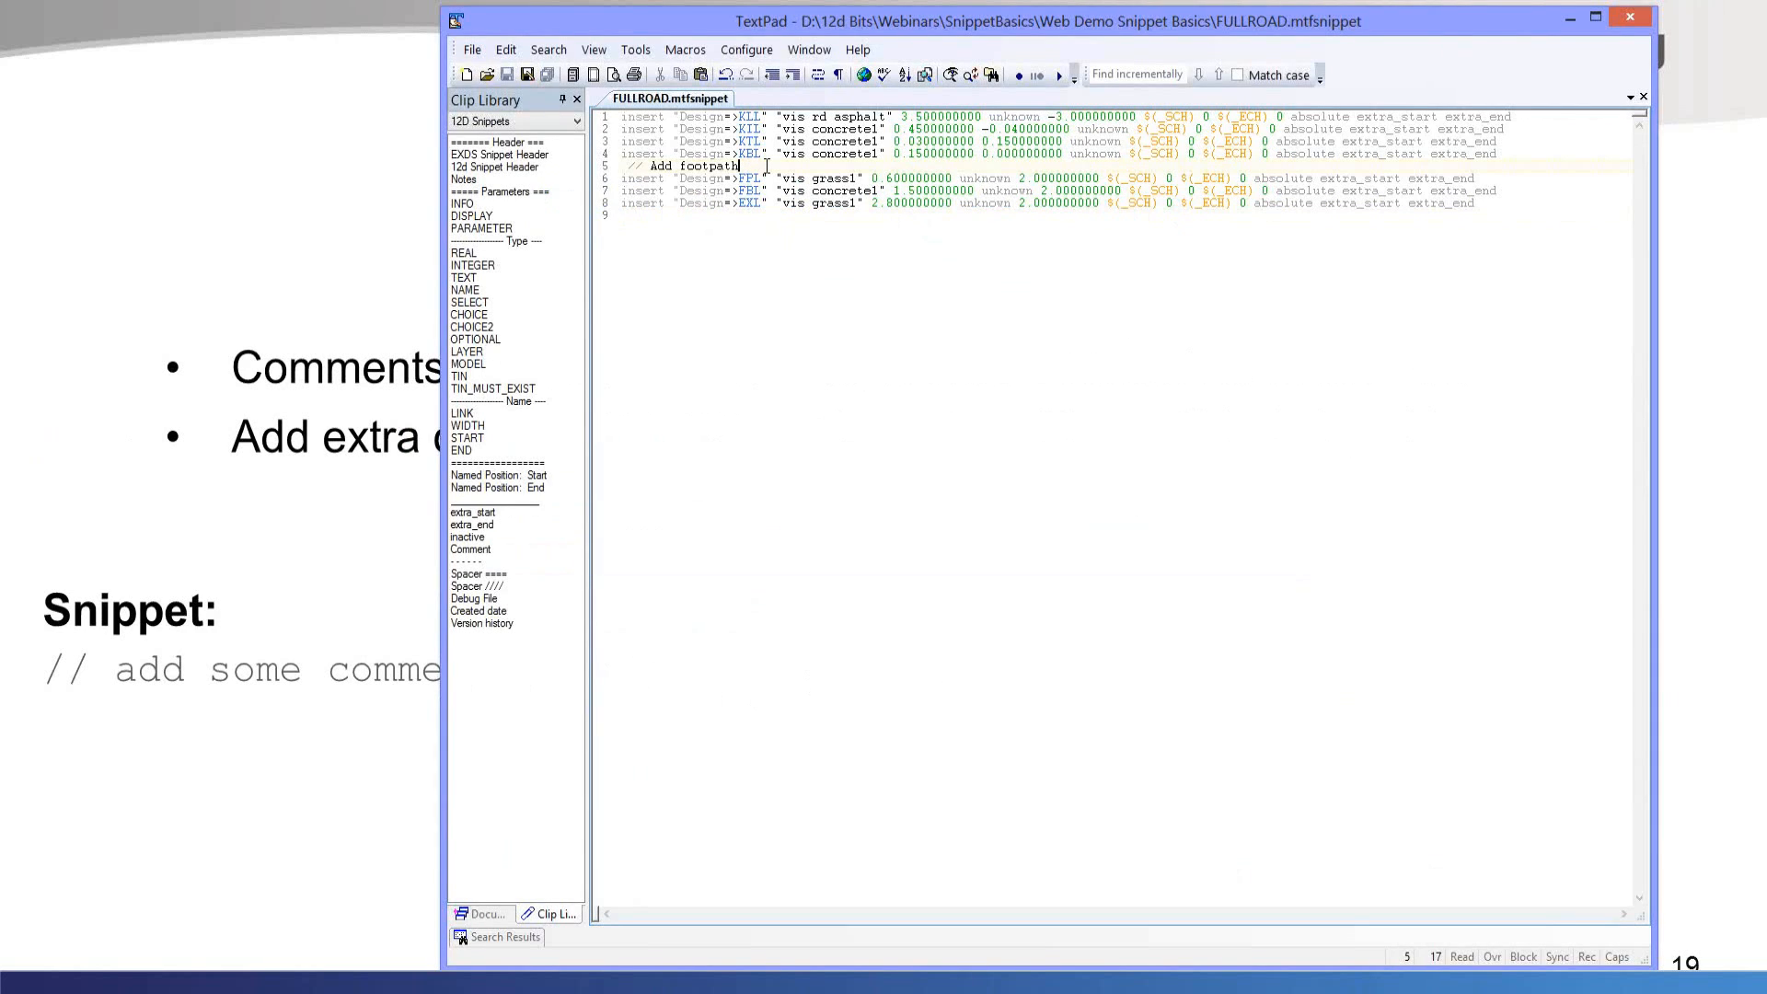
pyautogui.click(630, 119)
pyautogui.press('Return')
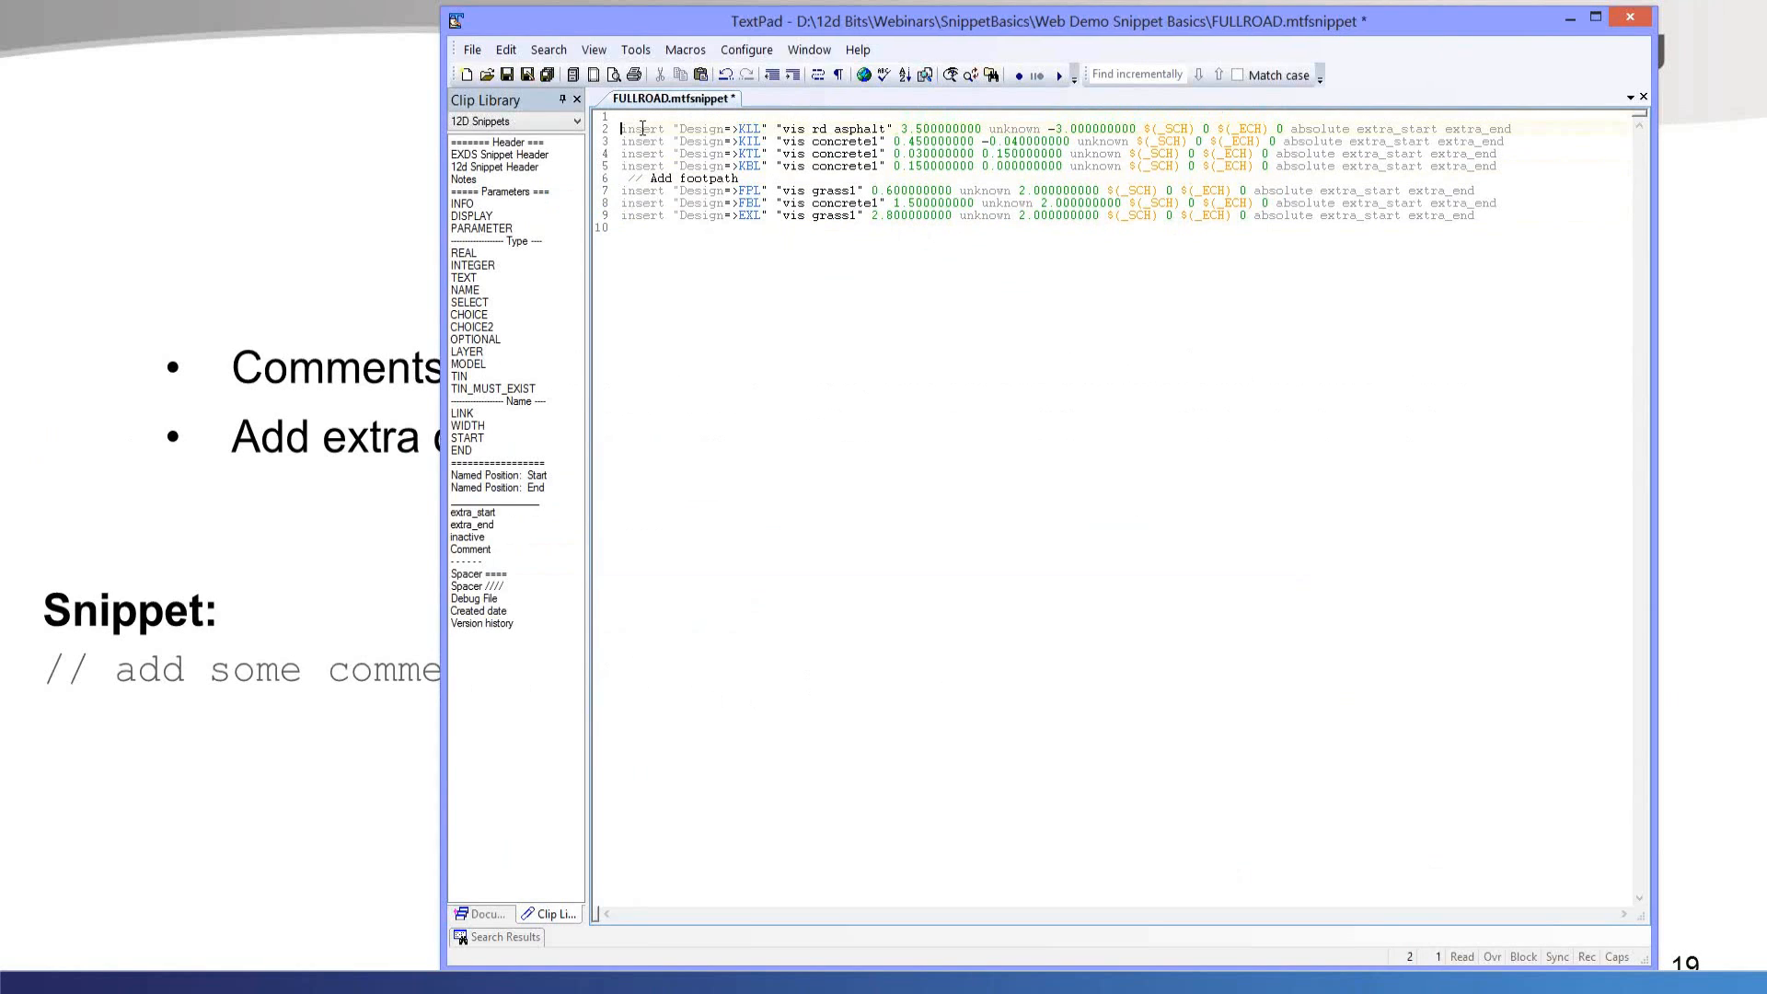
pyautogui.press('Up')
pyautogui.write('// Create road')
# Add the comment "// Create kerb" on a new line above the KIL insert command and save the snippet.
pyautogui.press('Down')
pyautogui.press('Down')
pyautogui.press('Home')
pyautogui.press('Return')
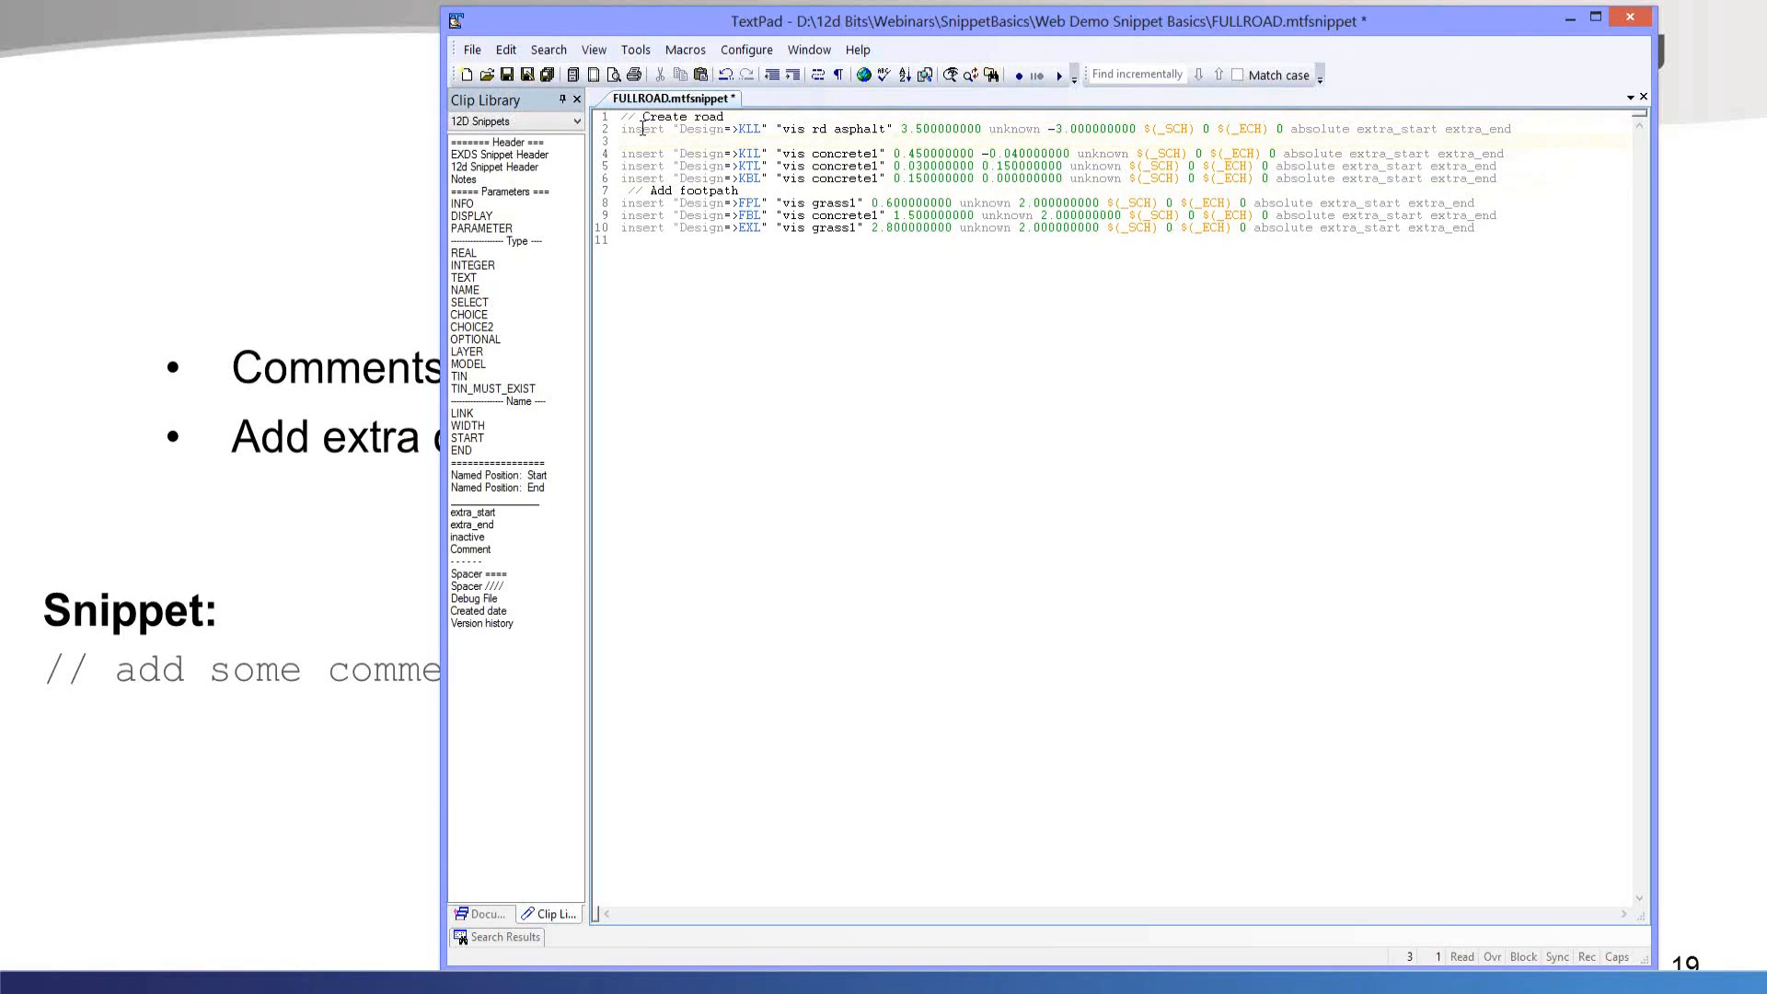
pyautogui.write('//c')
pyautogui.press('BackSpace')
pyautogui.write('Create kerb')
pyautogui.click(506, 75)
pyautogui.moveTo(518, 191)
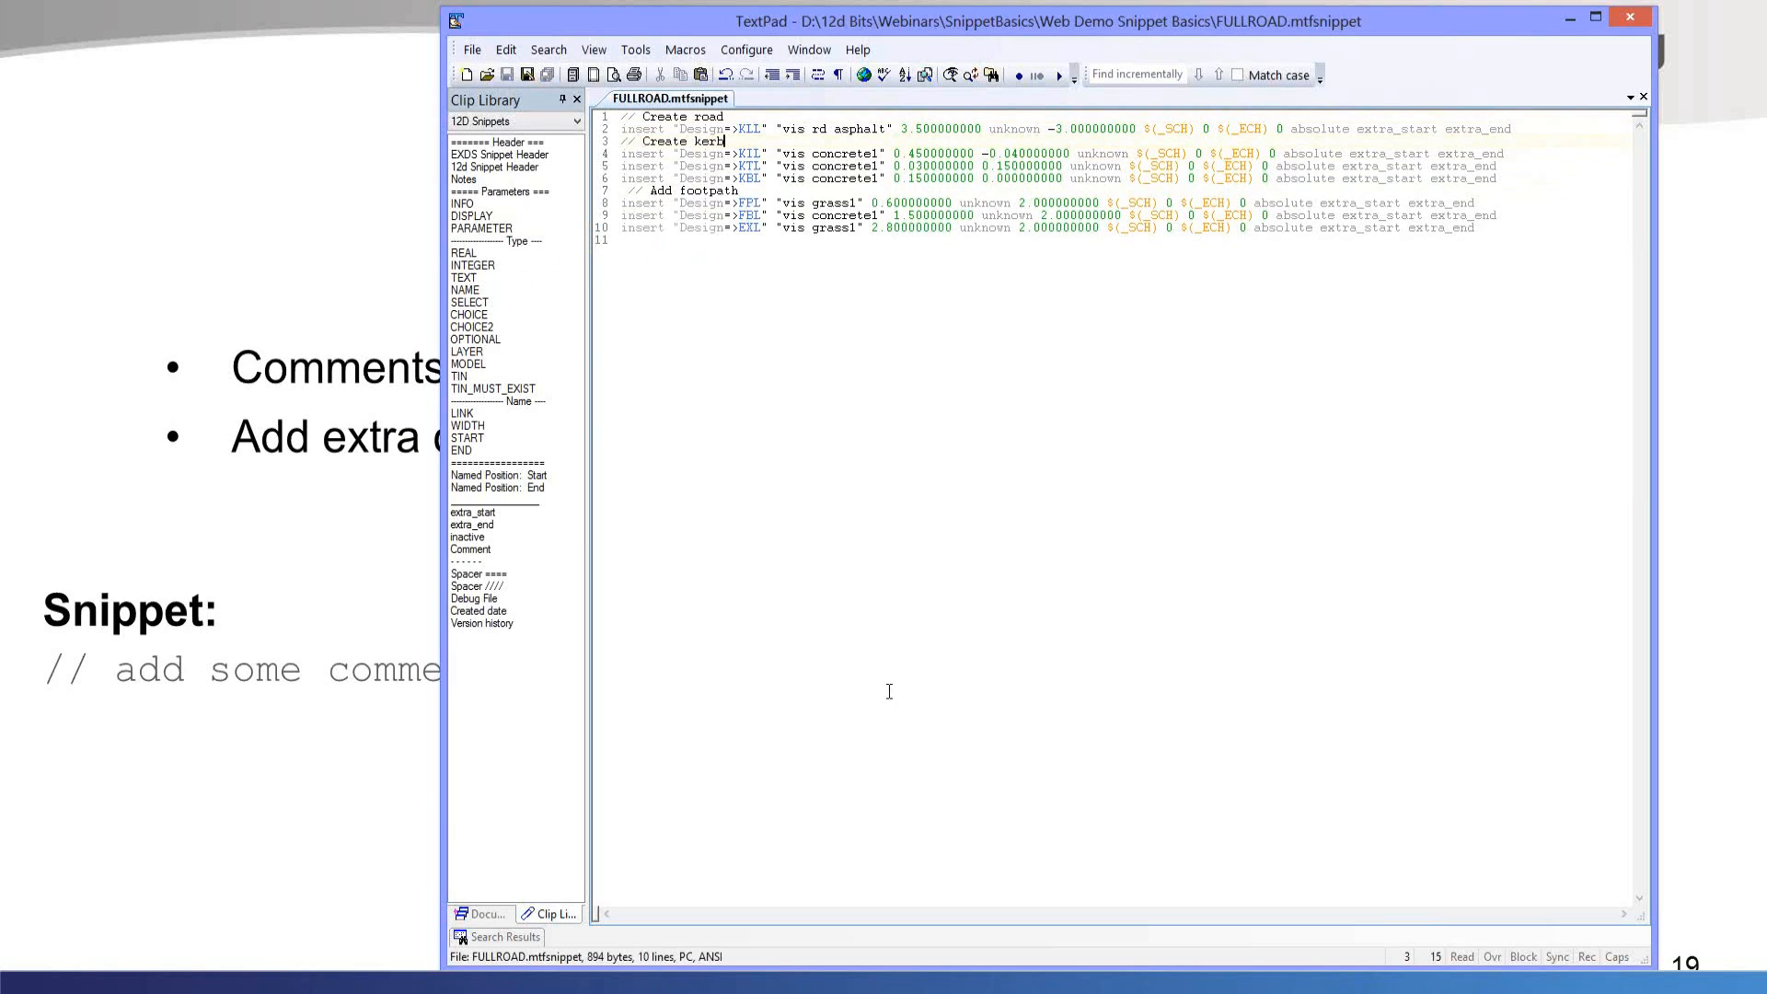
pyautogui.hotkey('alt', 'Tab')
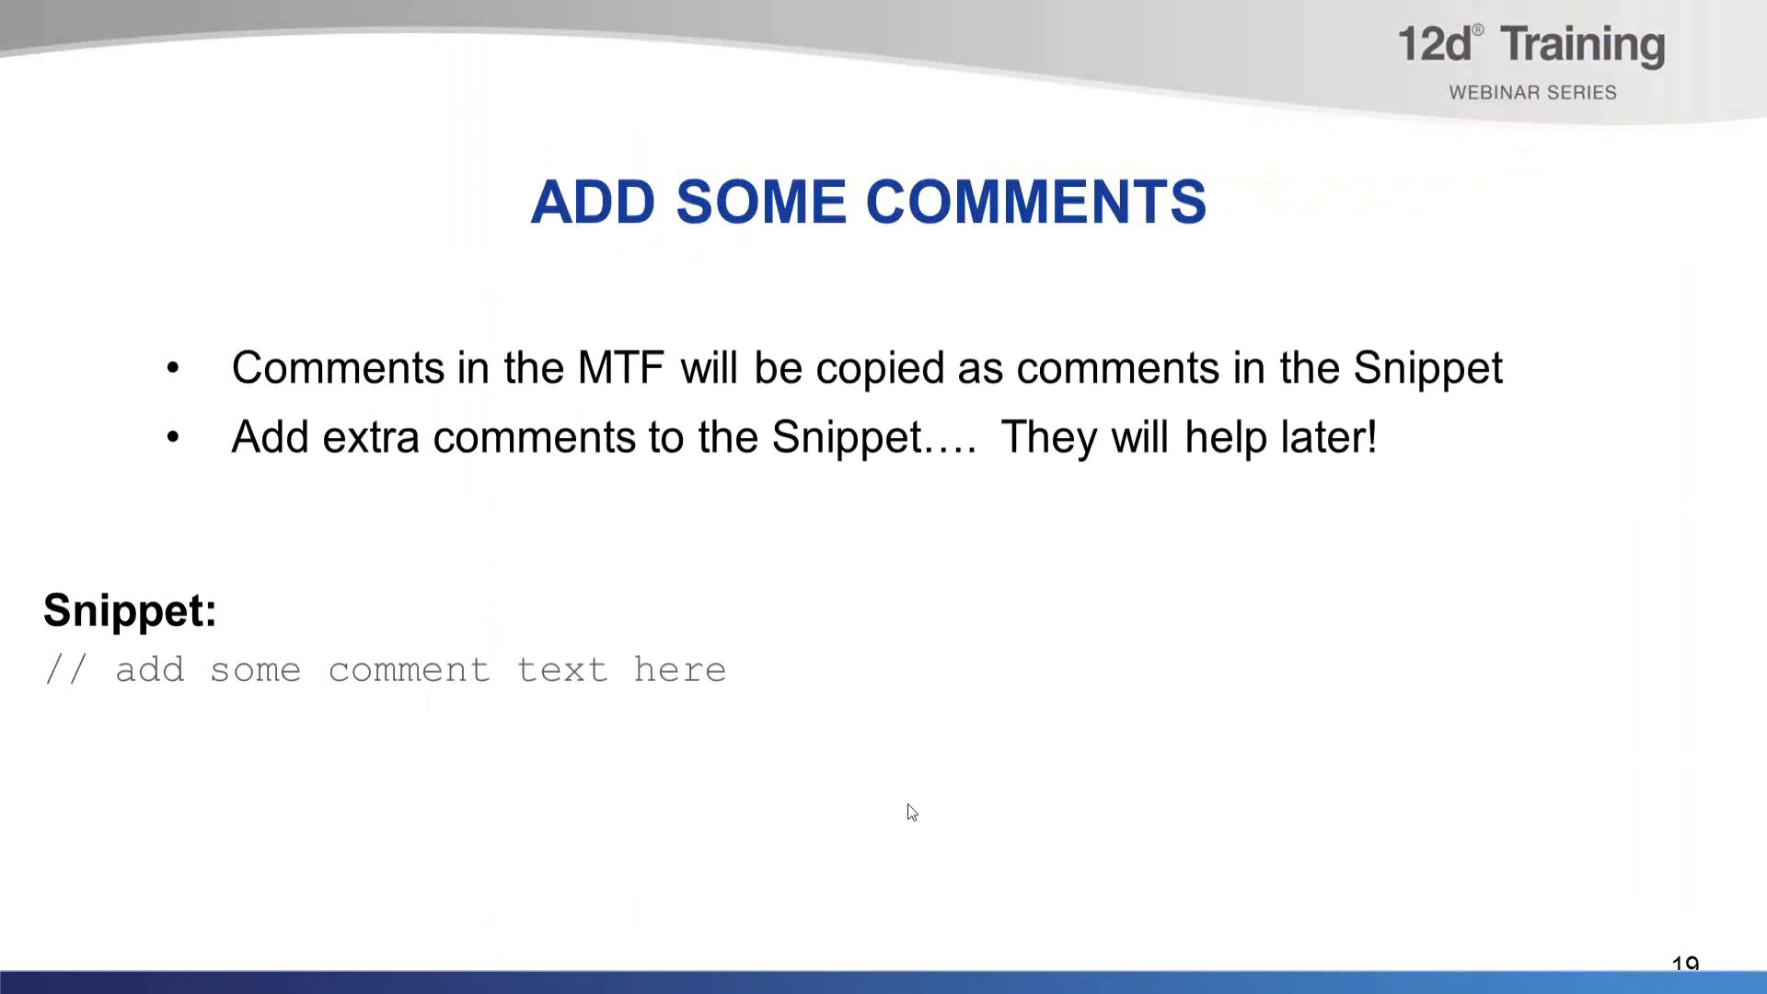
pyautogui.click(903, 609)
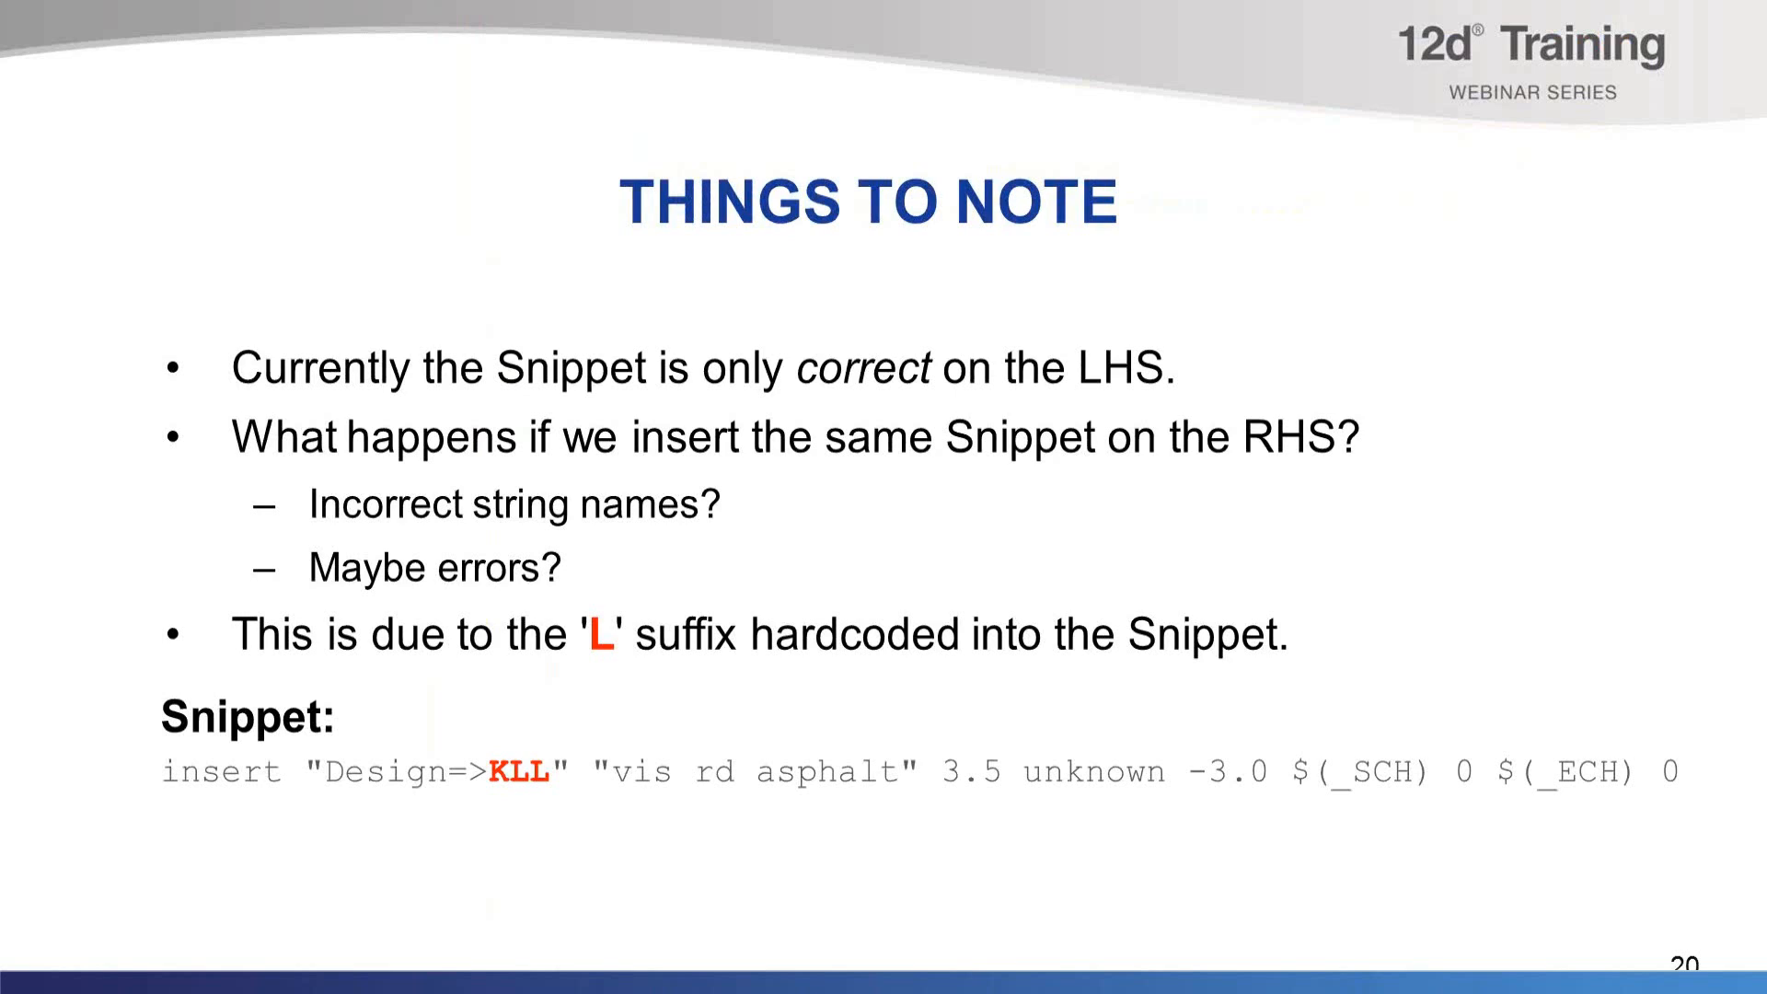
# Switch to 12d Model and accept the left modifiers of RS10.mtf.
pyautogui.hotkey('alt', 'Tab')
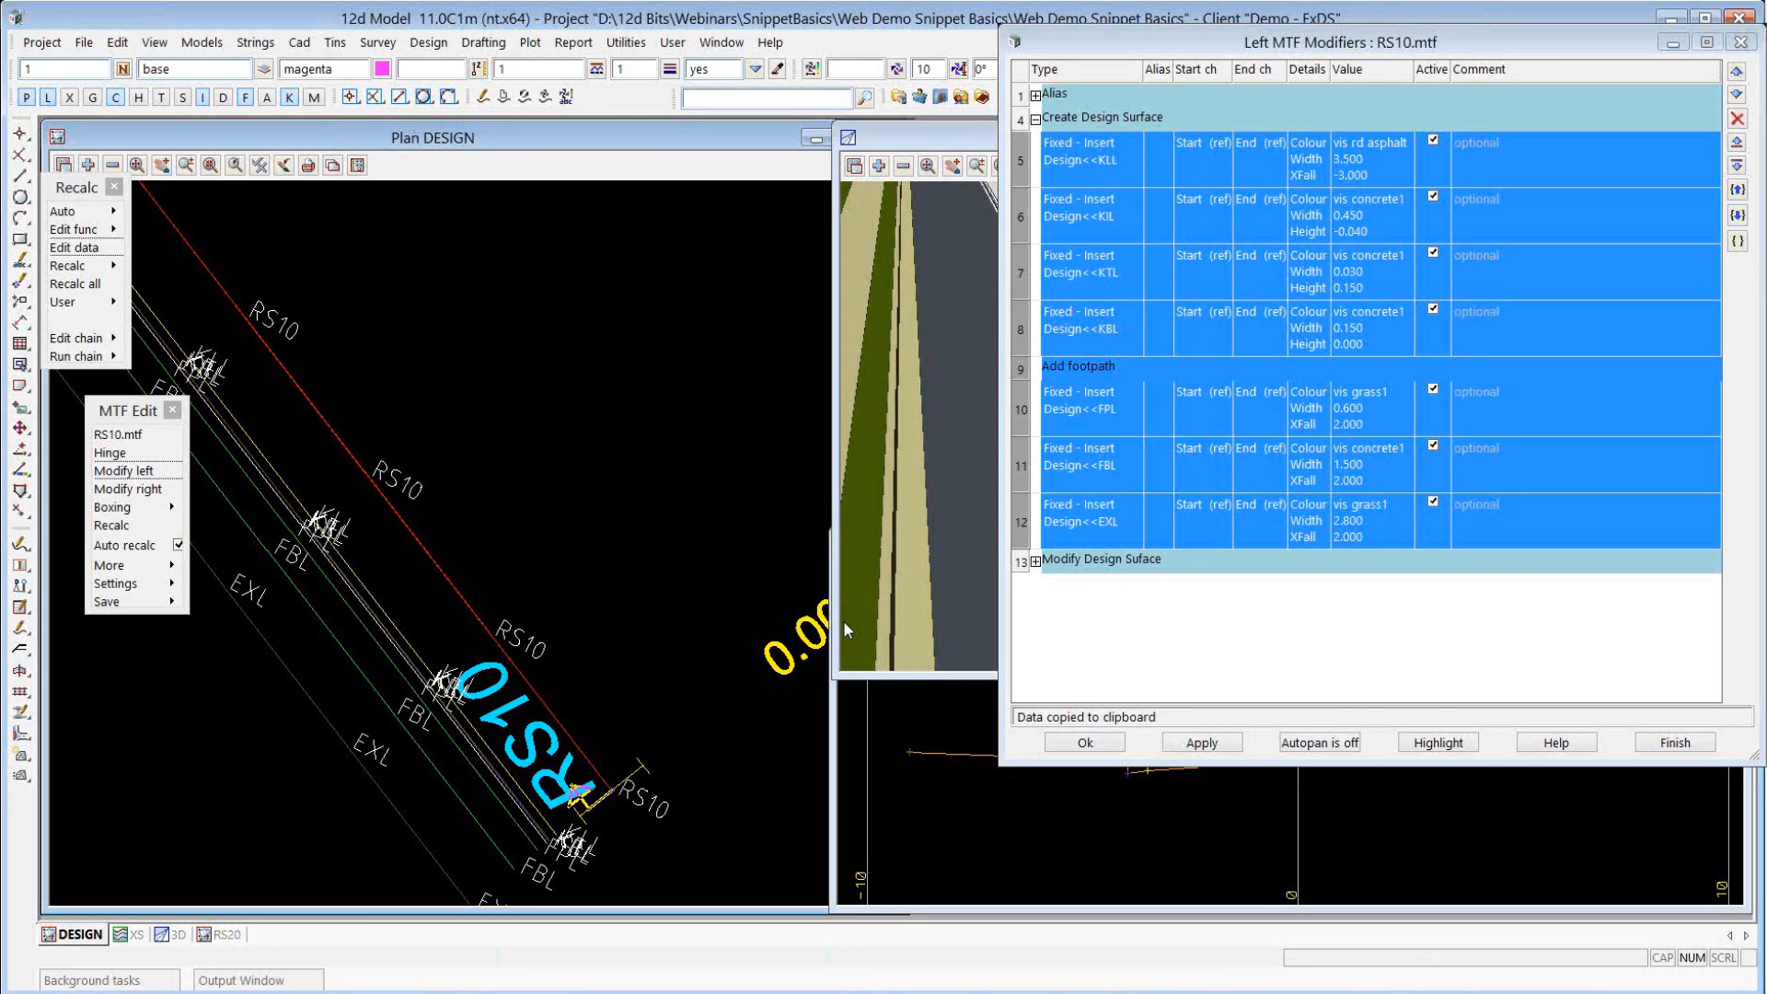
pyautogui.click(1085, 744)
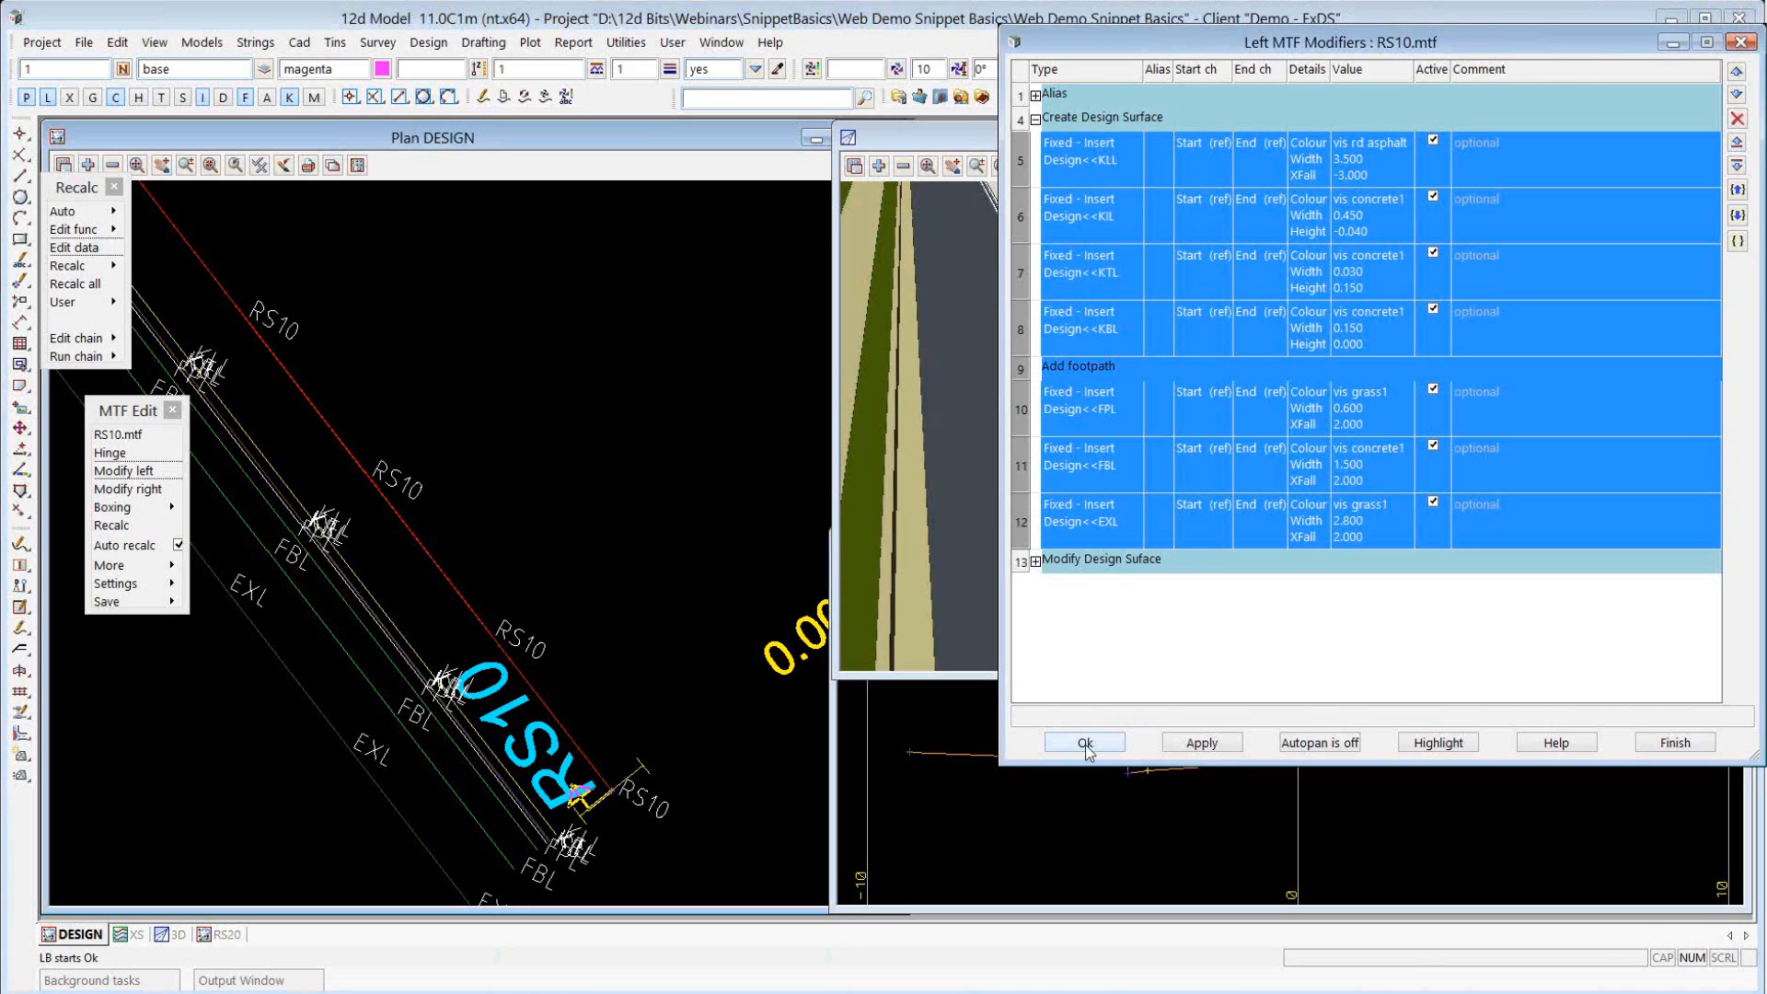
# Open the right modifiers of RS10.mtf and add a Snippet modifier on a new row under Create Design Surface.
pyautogui.click(1085, 743)
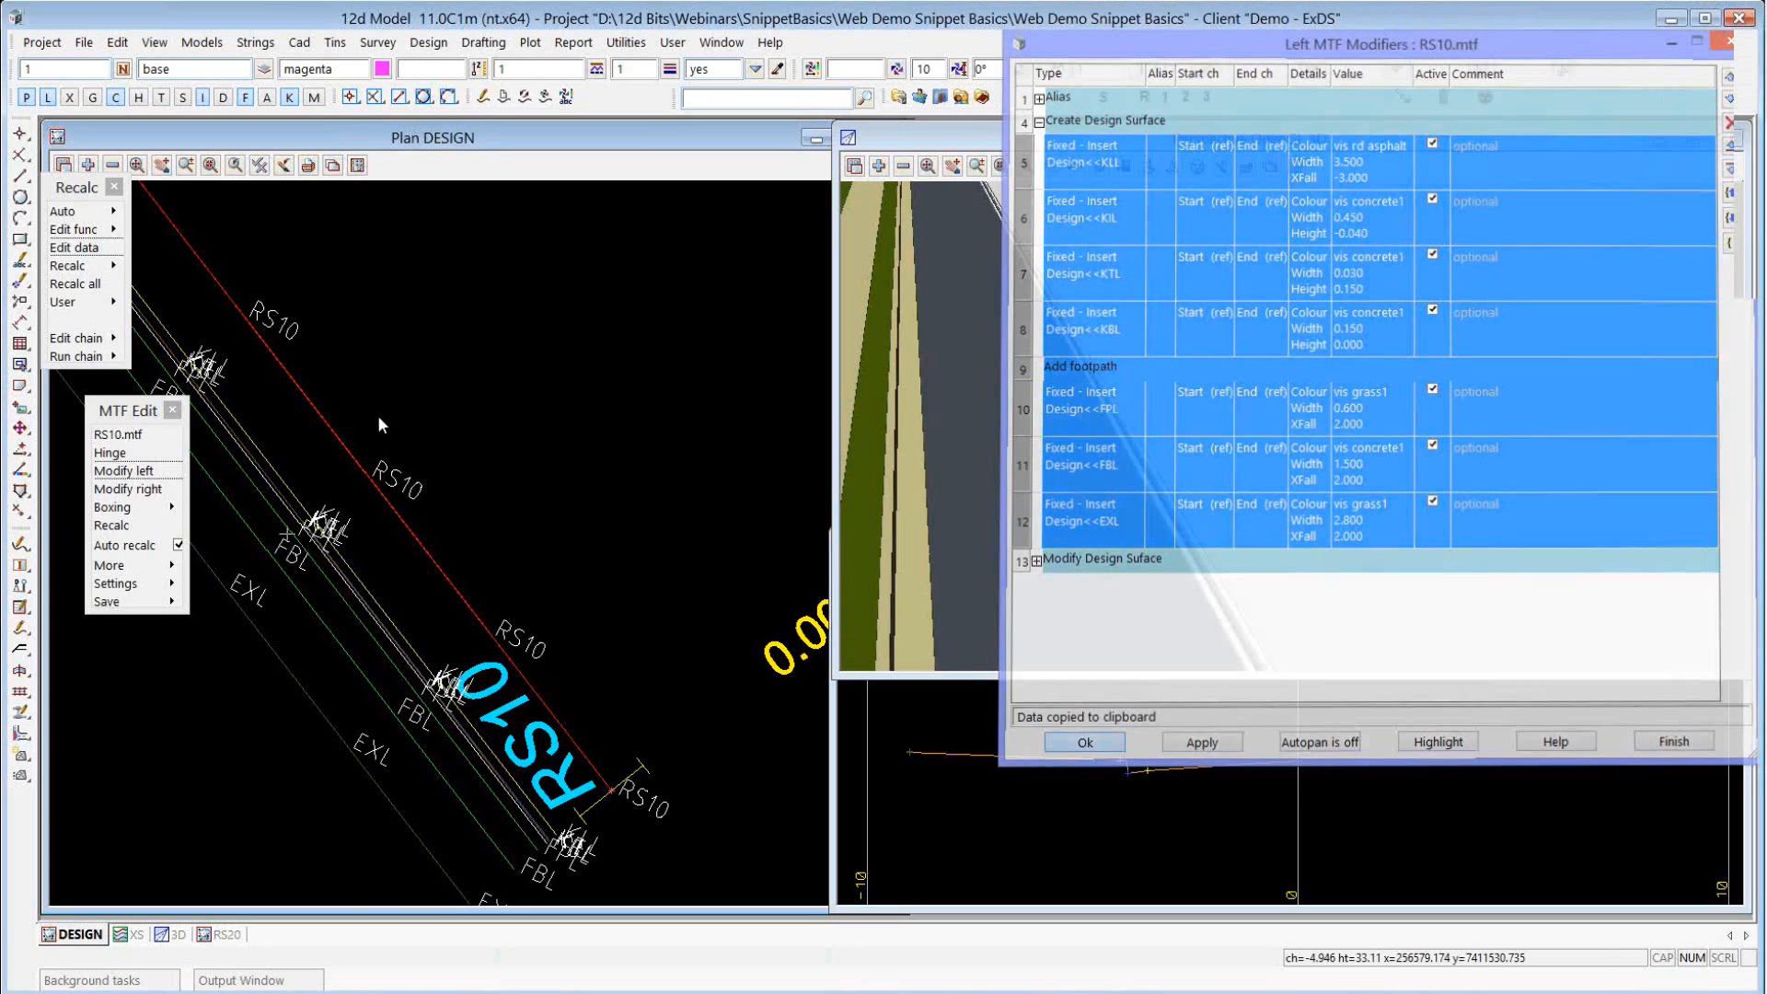
pyautogui.click(128, 489)
pyautogui.click(1150, 148)
pyautogui.press('Down')
pyautogui.rightClick(1115, 167)
pyautogui.click(1150, 281)
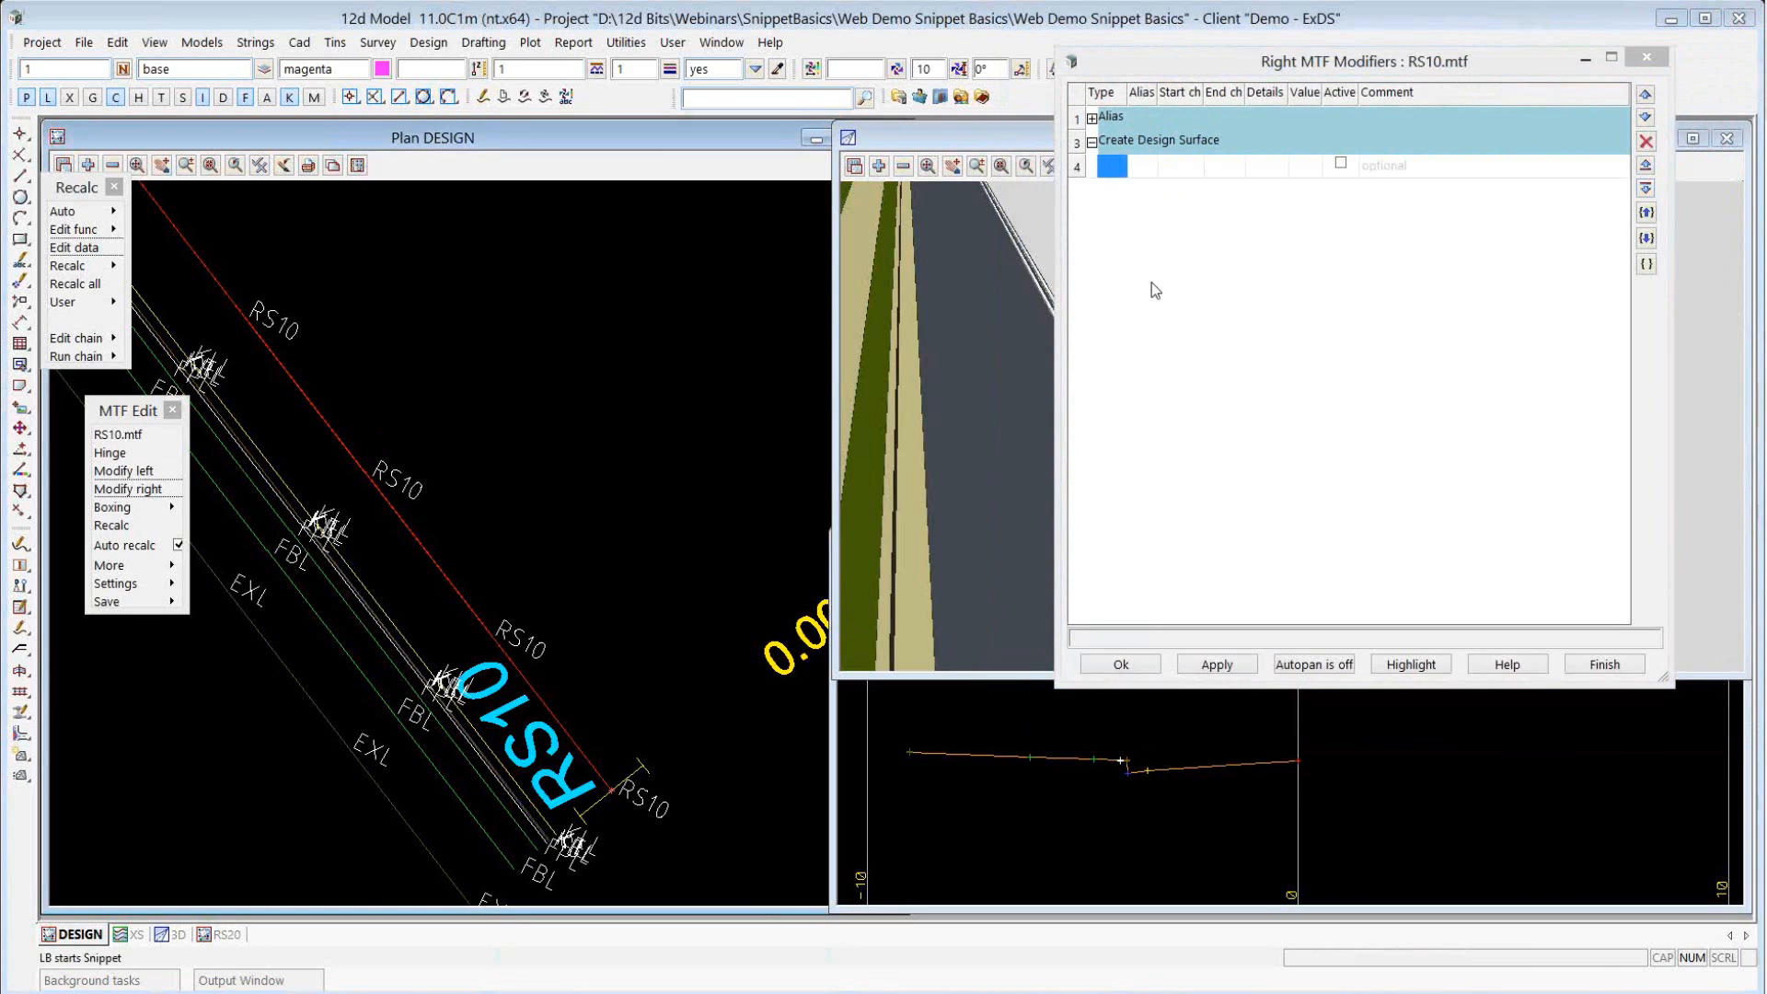
# Set the modifier's snippet file to FULLROAD.mtfsnippet, apply it to the right side and close the snippet settings.
pyautogui.click(1545, 184)
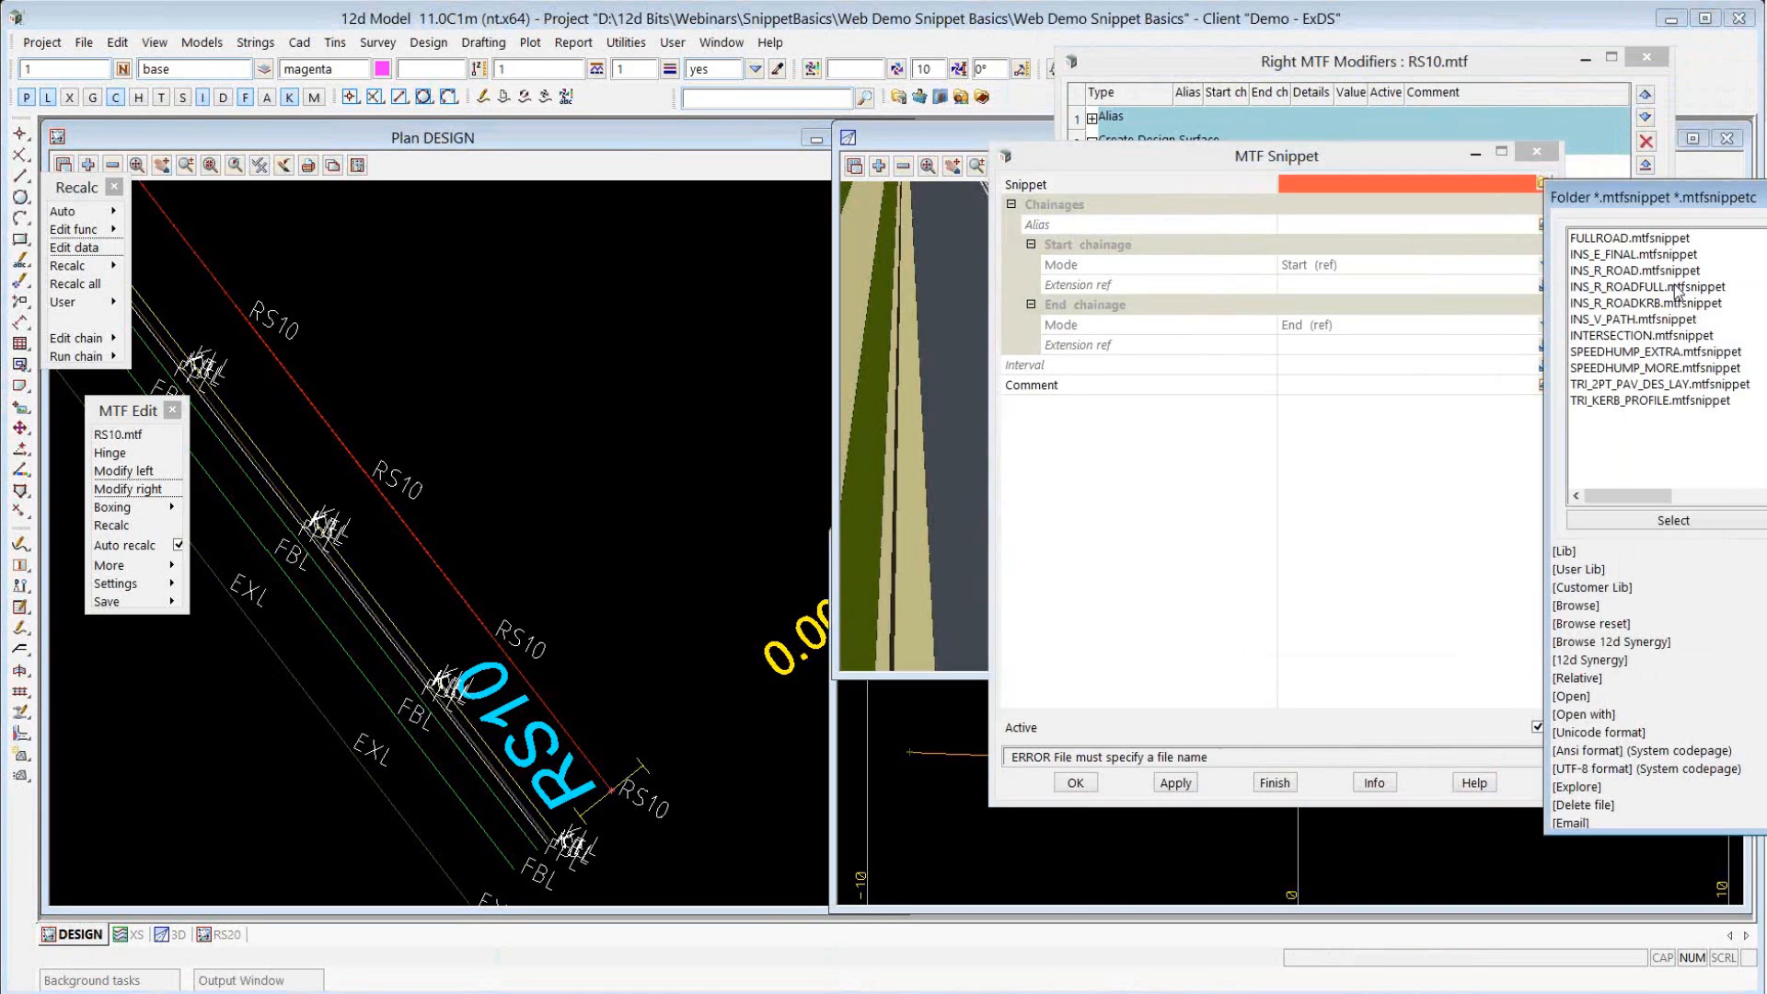
pyautogui.click(1600, 240)
pyautogui.doubleClick(1601, 239)
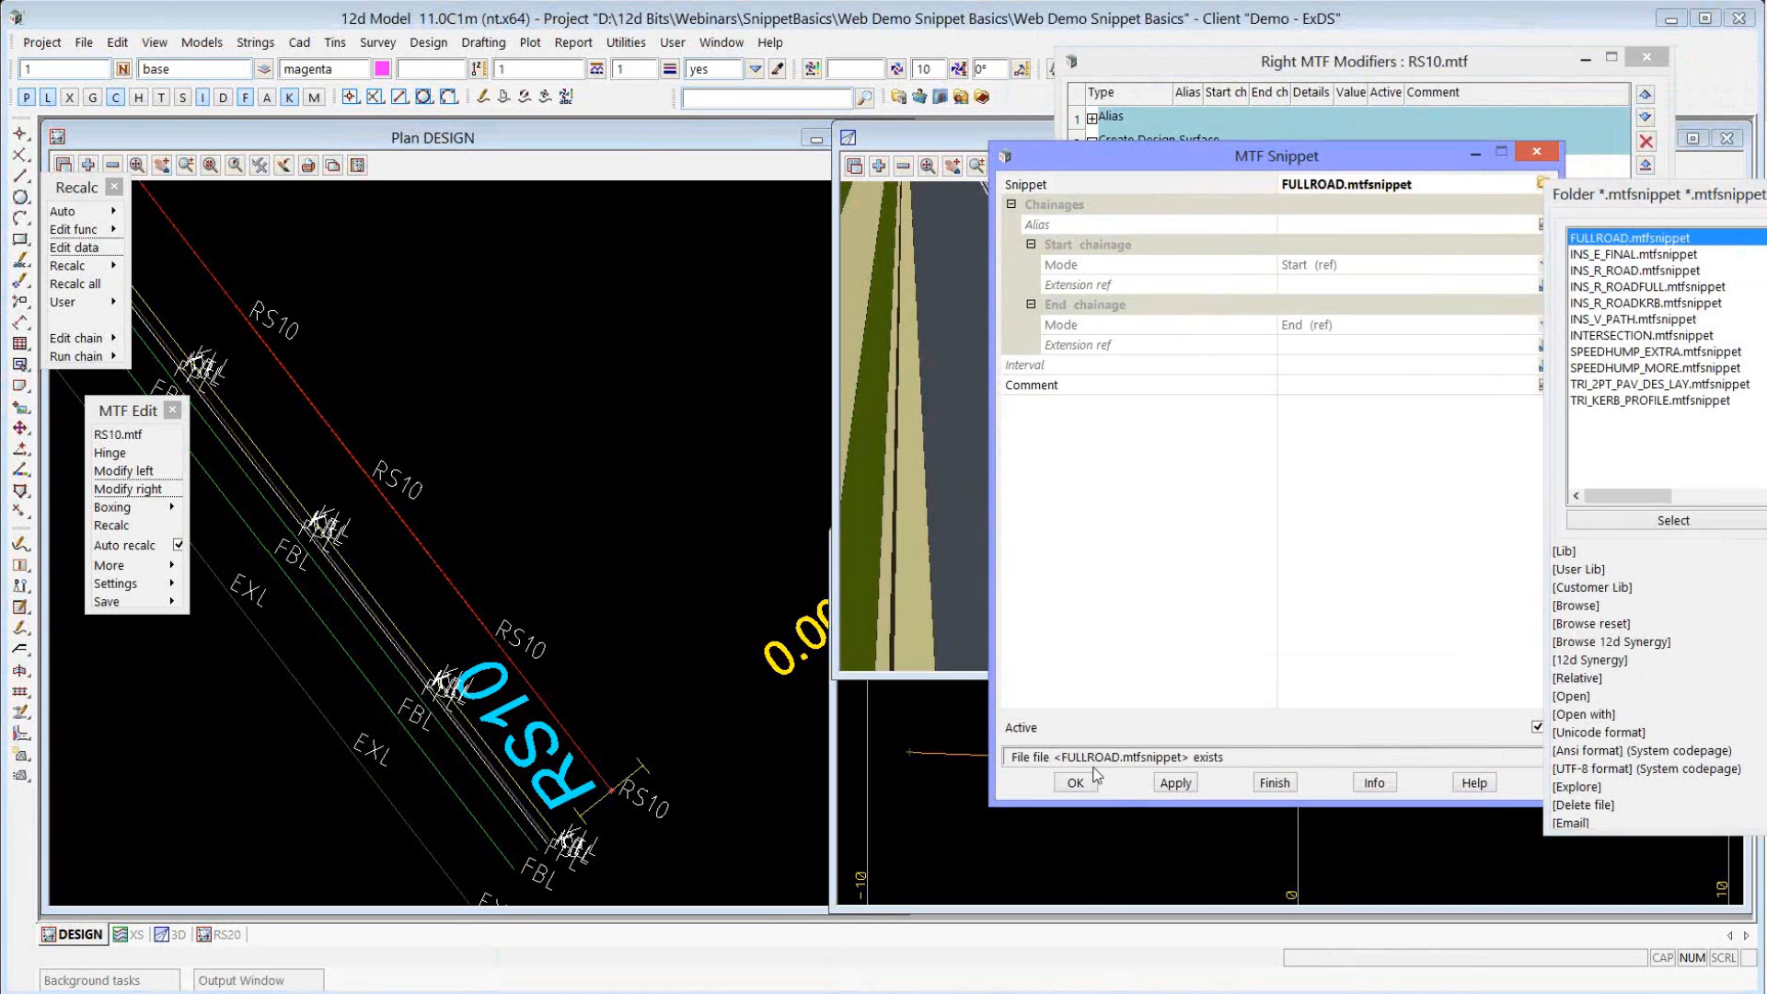
pyautogui.click(1274, 783)
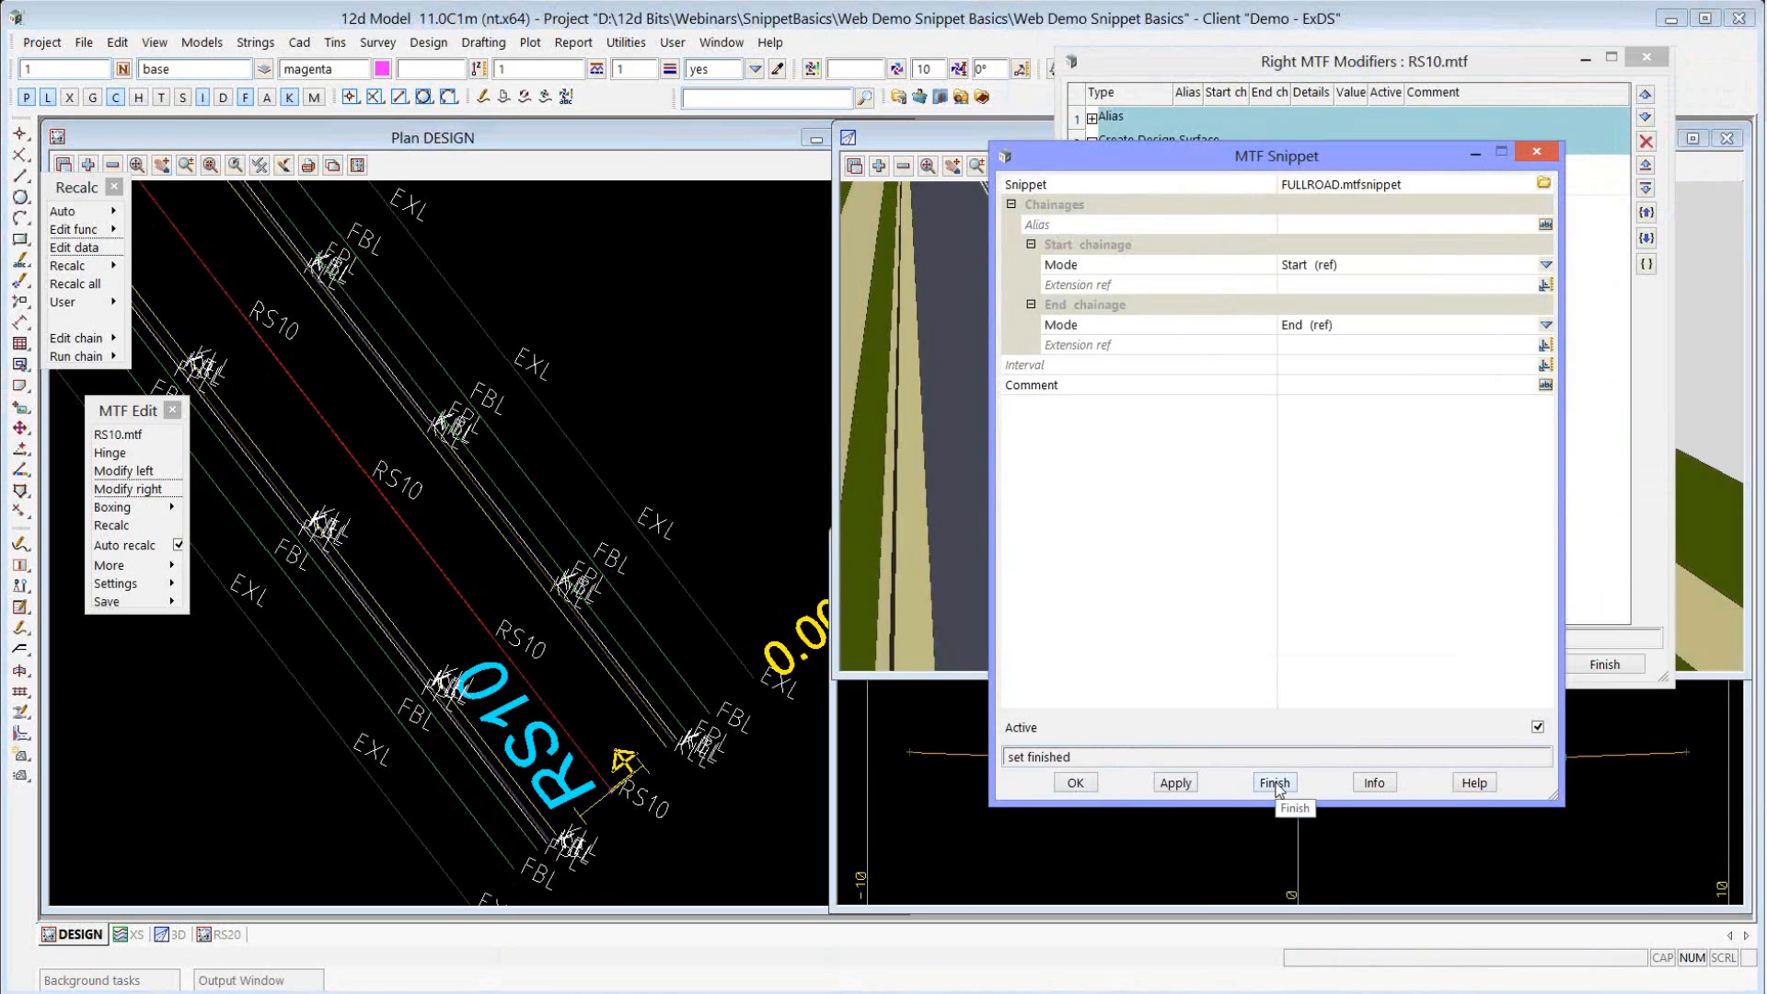
pyautogui.click(1274, 783)
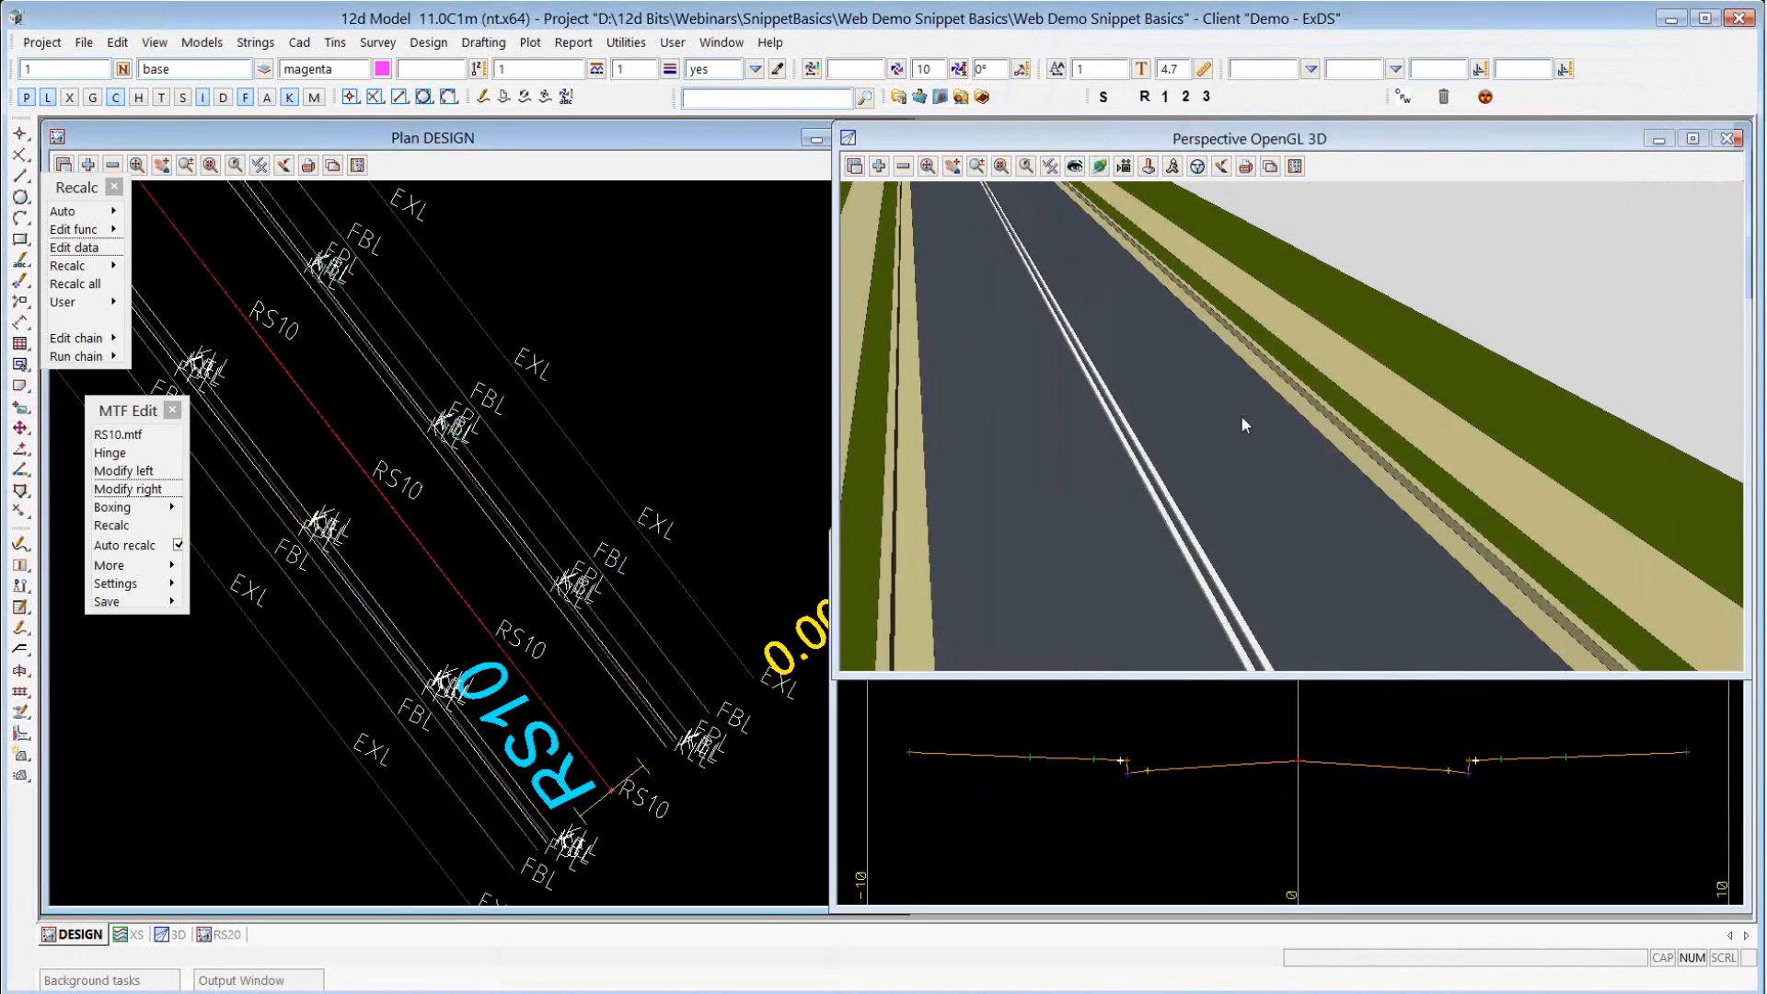
pyautogui.click(1369, 408)
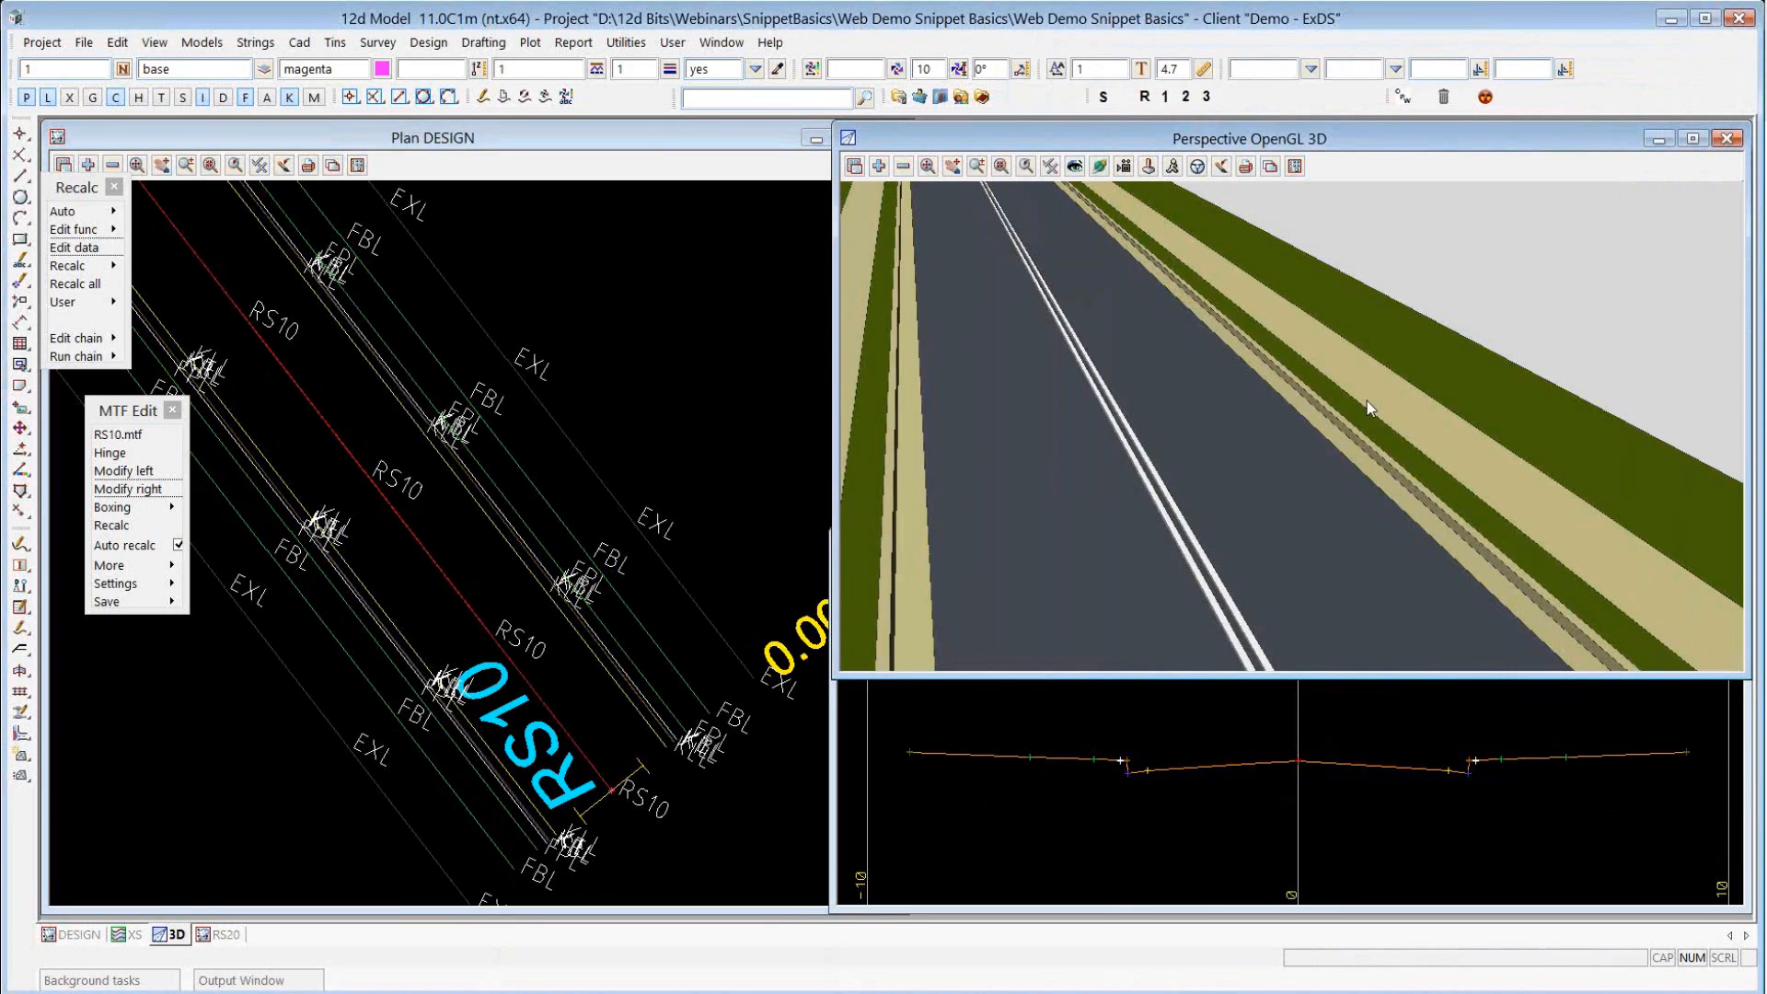
pyautogui.click(657, 420)
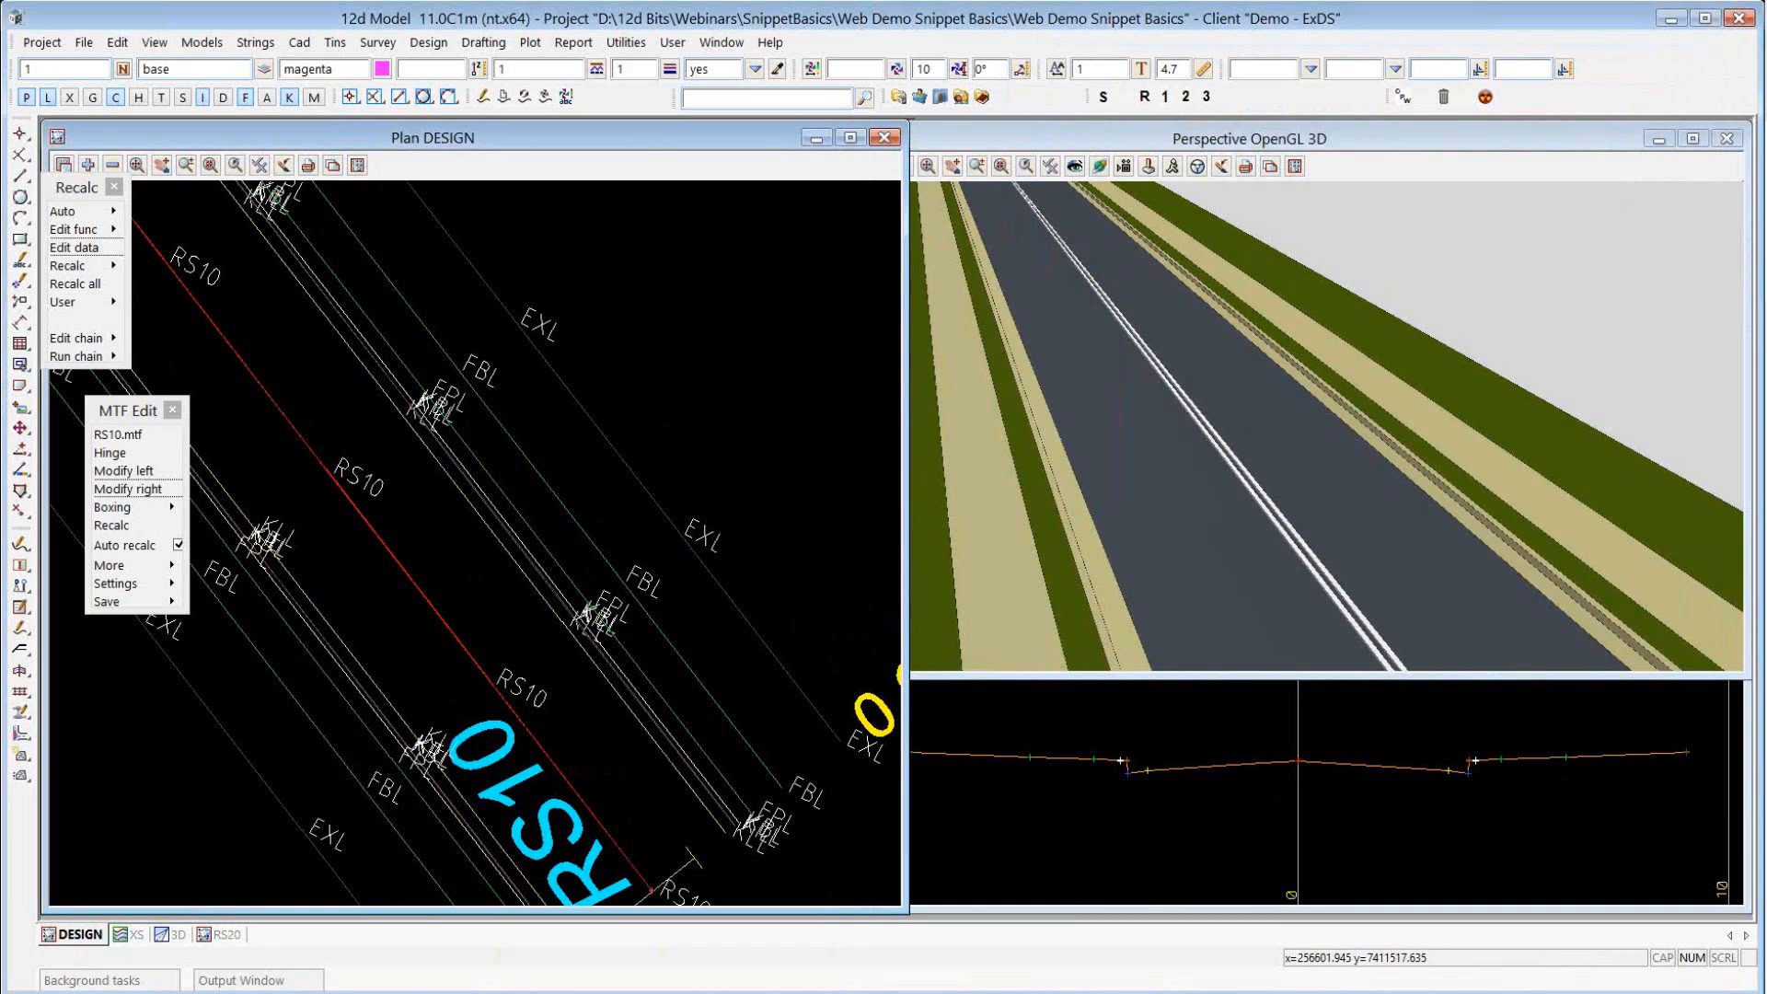
pyautogui.moveTo(946, 992)
pyautogui.click(1047, 923)
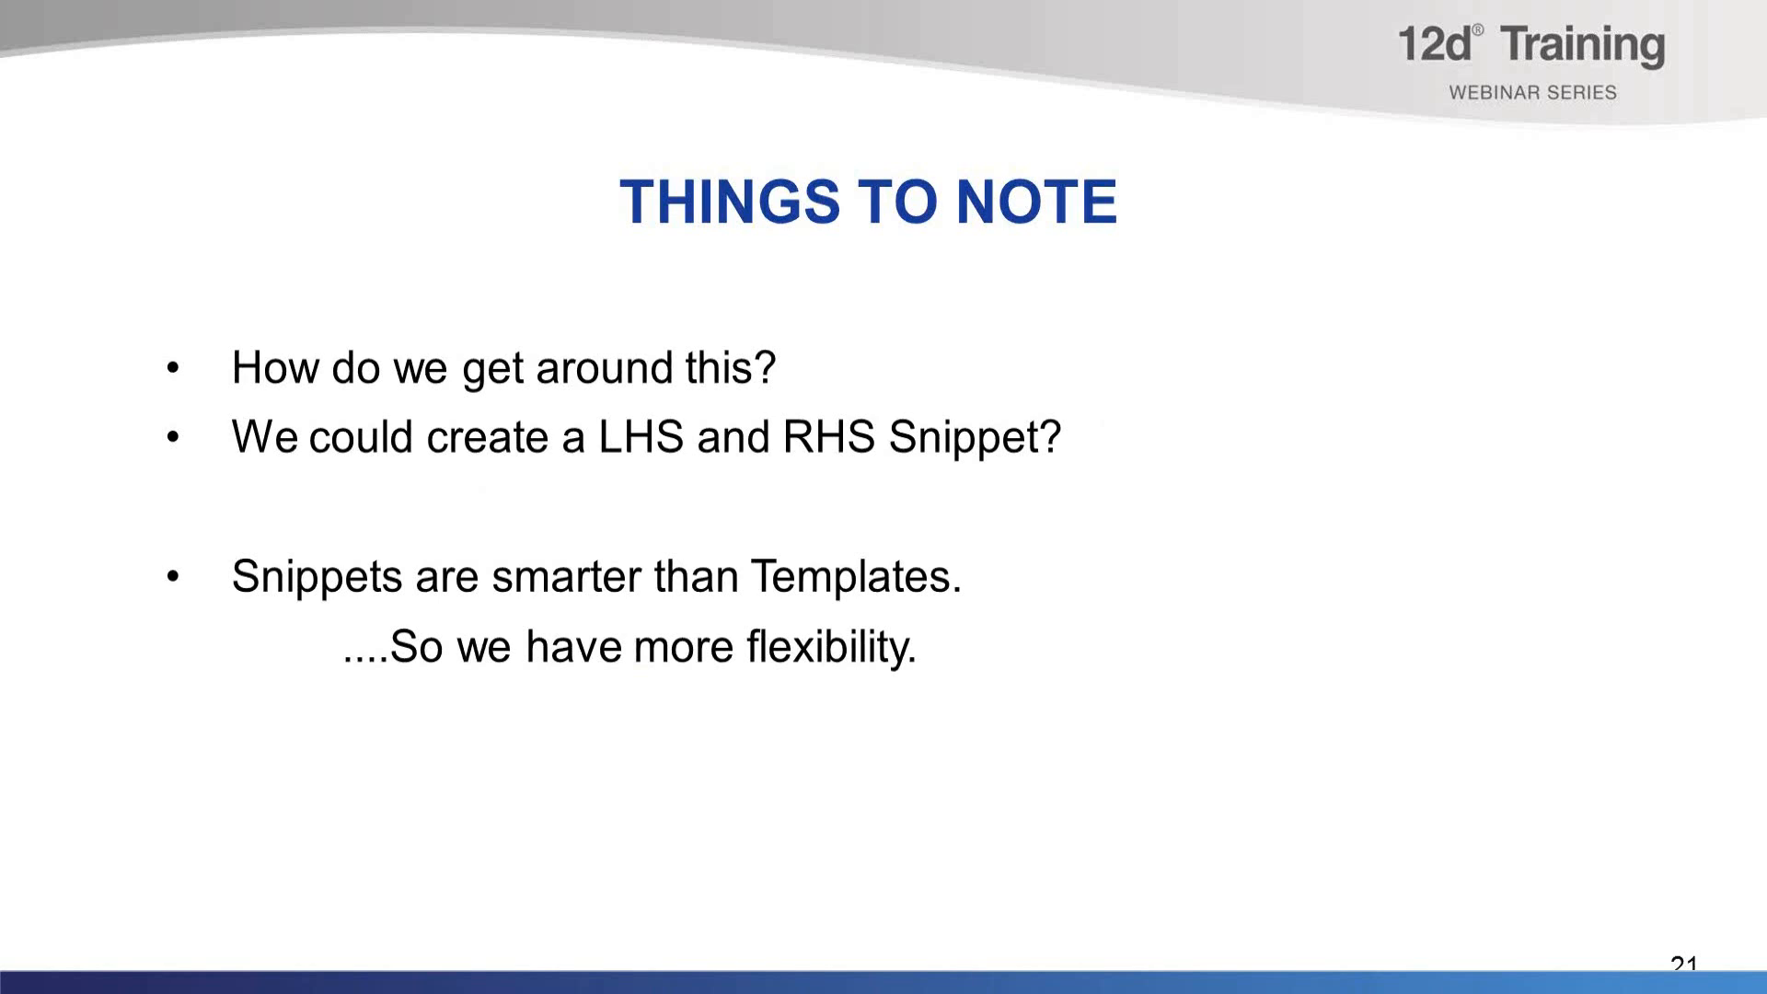
pyautogui.press('Right')
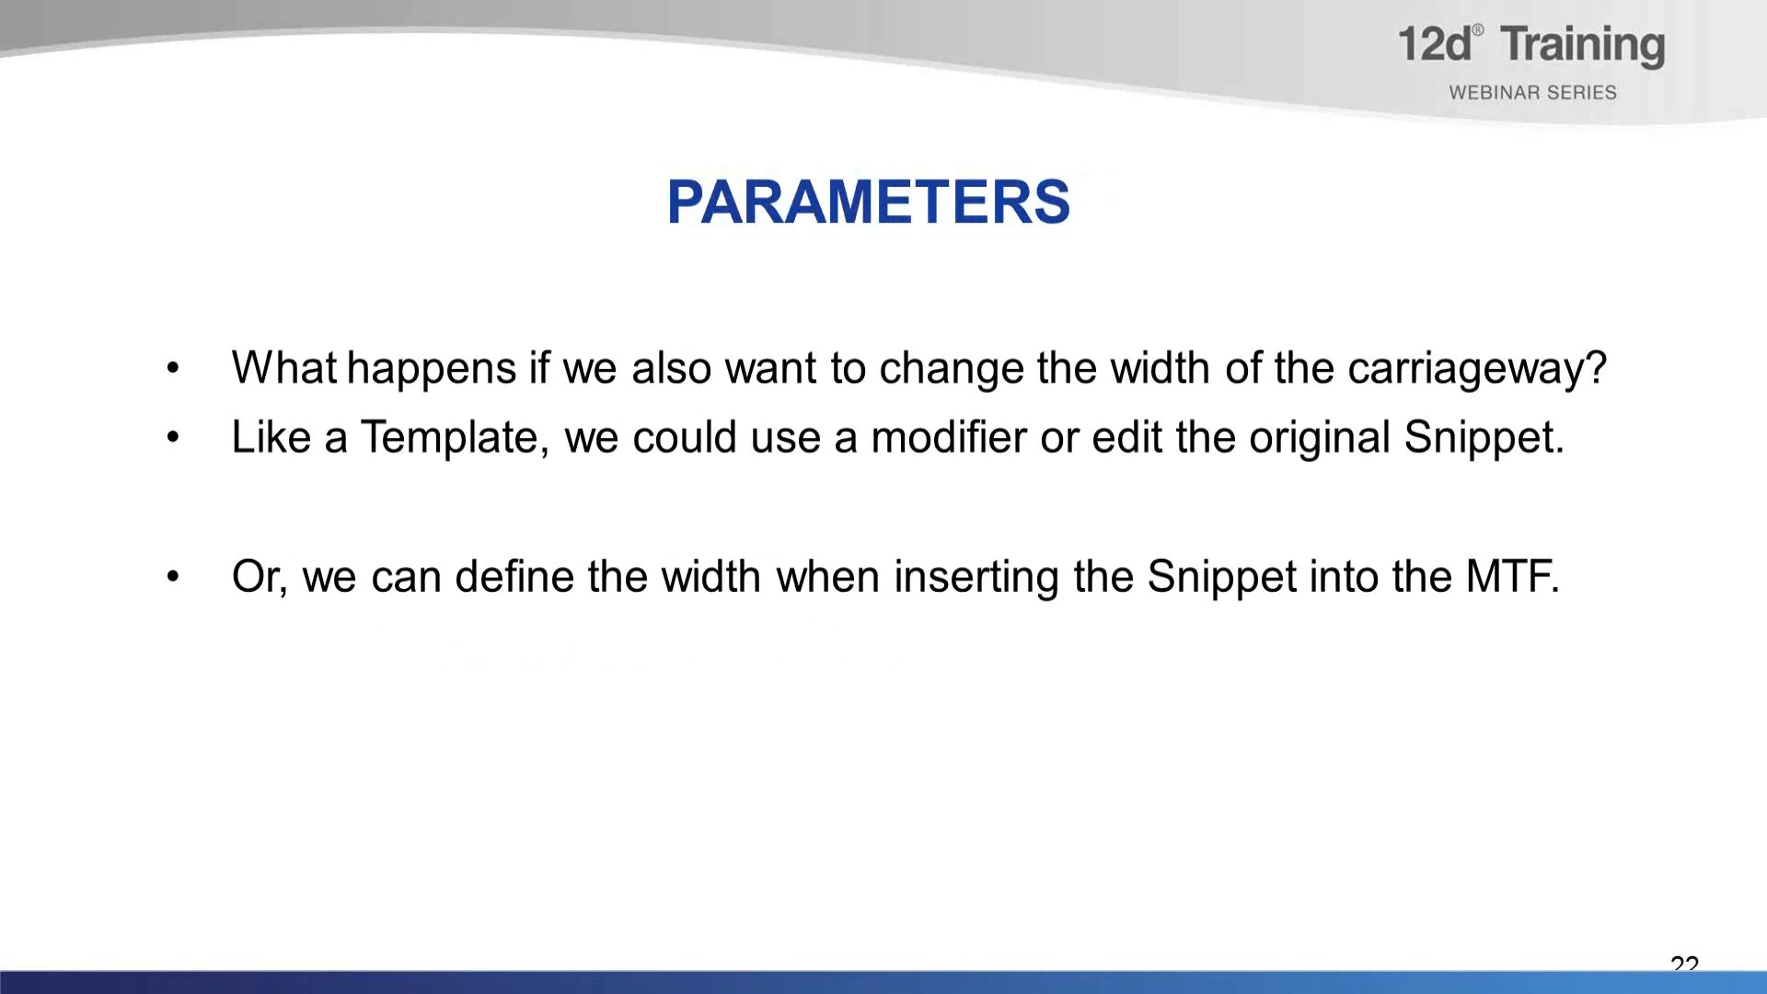
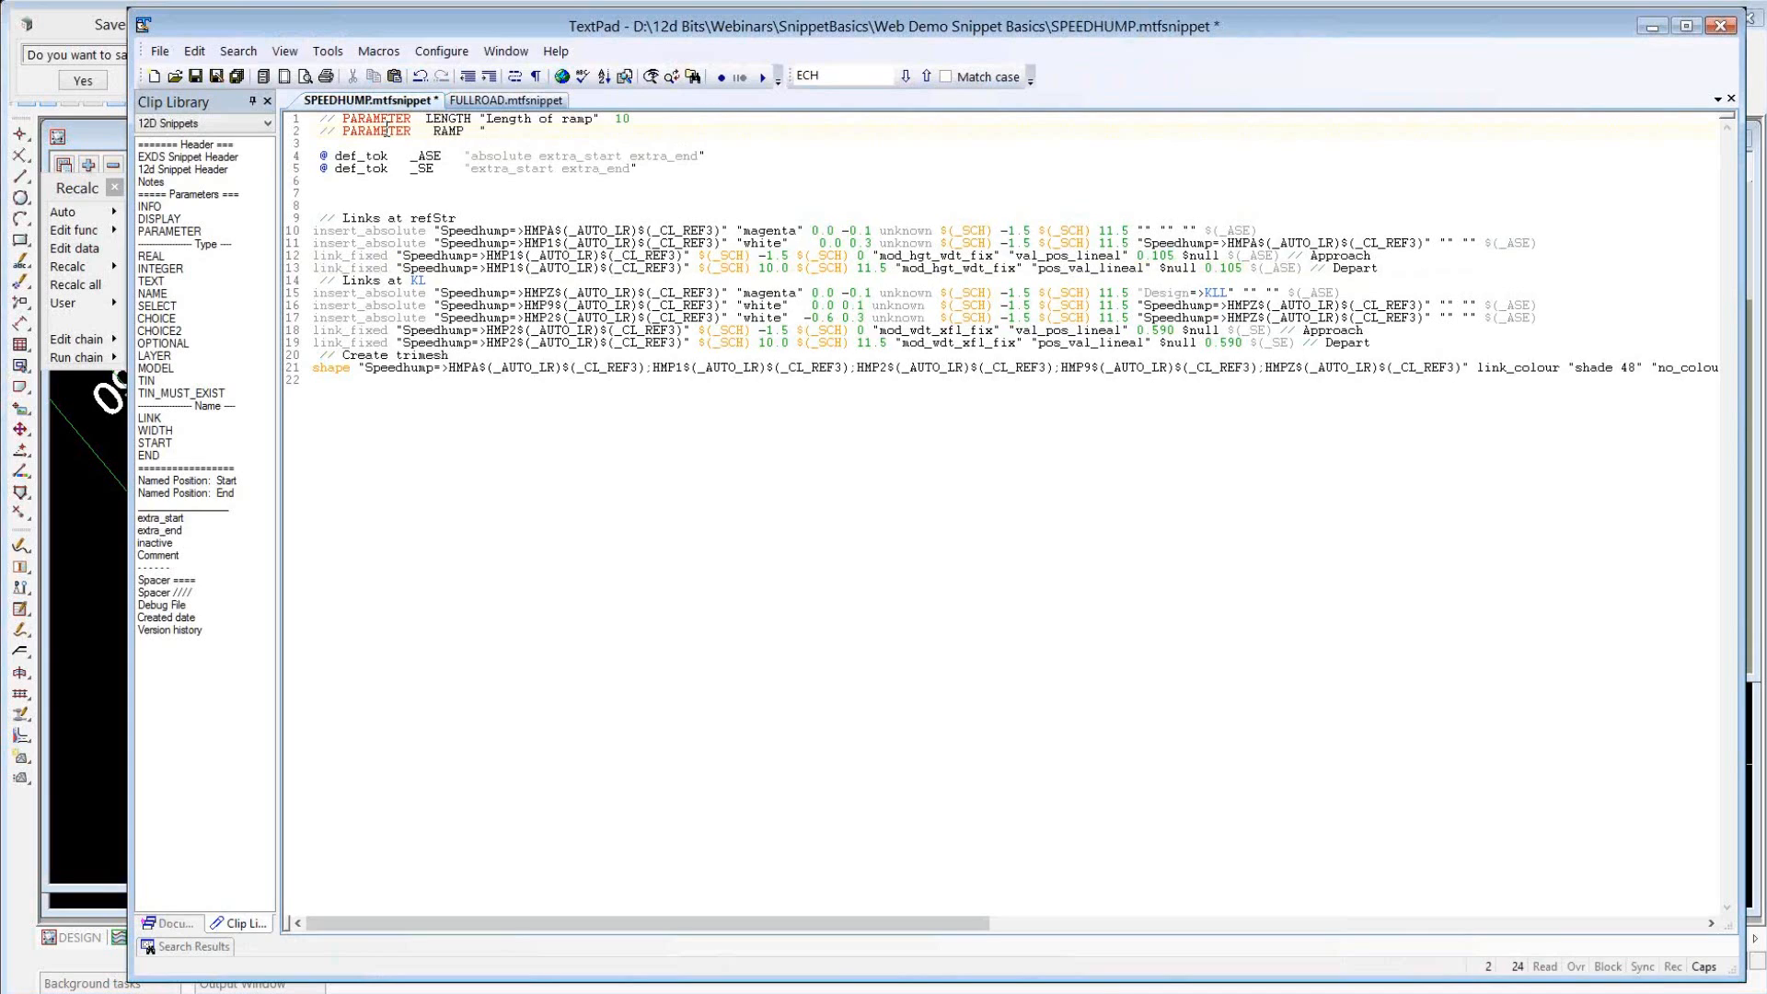
# Give the RAMP parameter the description "Length of ramp" and default 1.5, and reword the LENGTH description to "Length of hump".
pyautogui.press('capslock')
pyautogui.write('Length of ramp"   1.5')
pyautogui.click(562, 119)
pyautogui.write('hump')
pyautogui.press('Delete')
pyautogui.press('Delete')
pyautogui.press('Delete')
pyautogui.press('Delete')
# Below the parameters, add blank lines and define the token START as "(0 - $RAMP)" with @ def_tok.
pyautogui.press('Return')
pyautogui.press('Return')
pyautogui.press('Return')
pyautogui.press('Up')
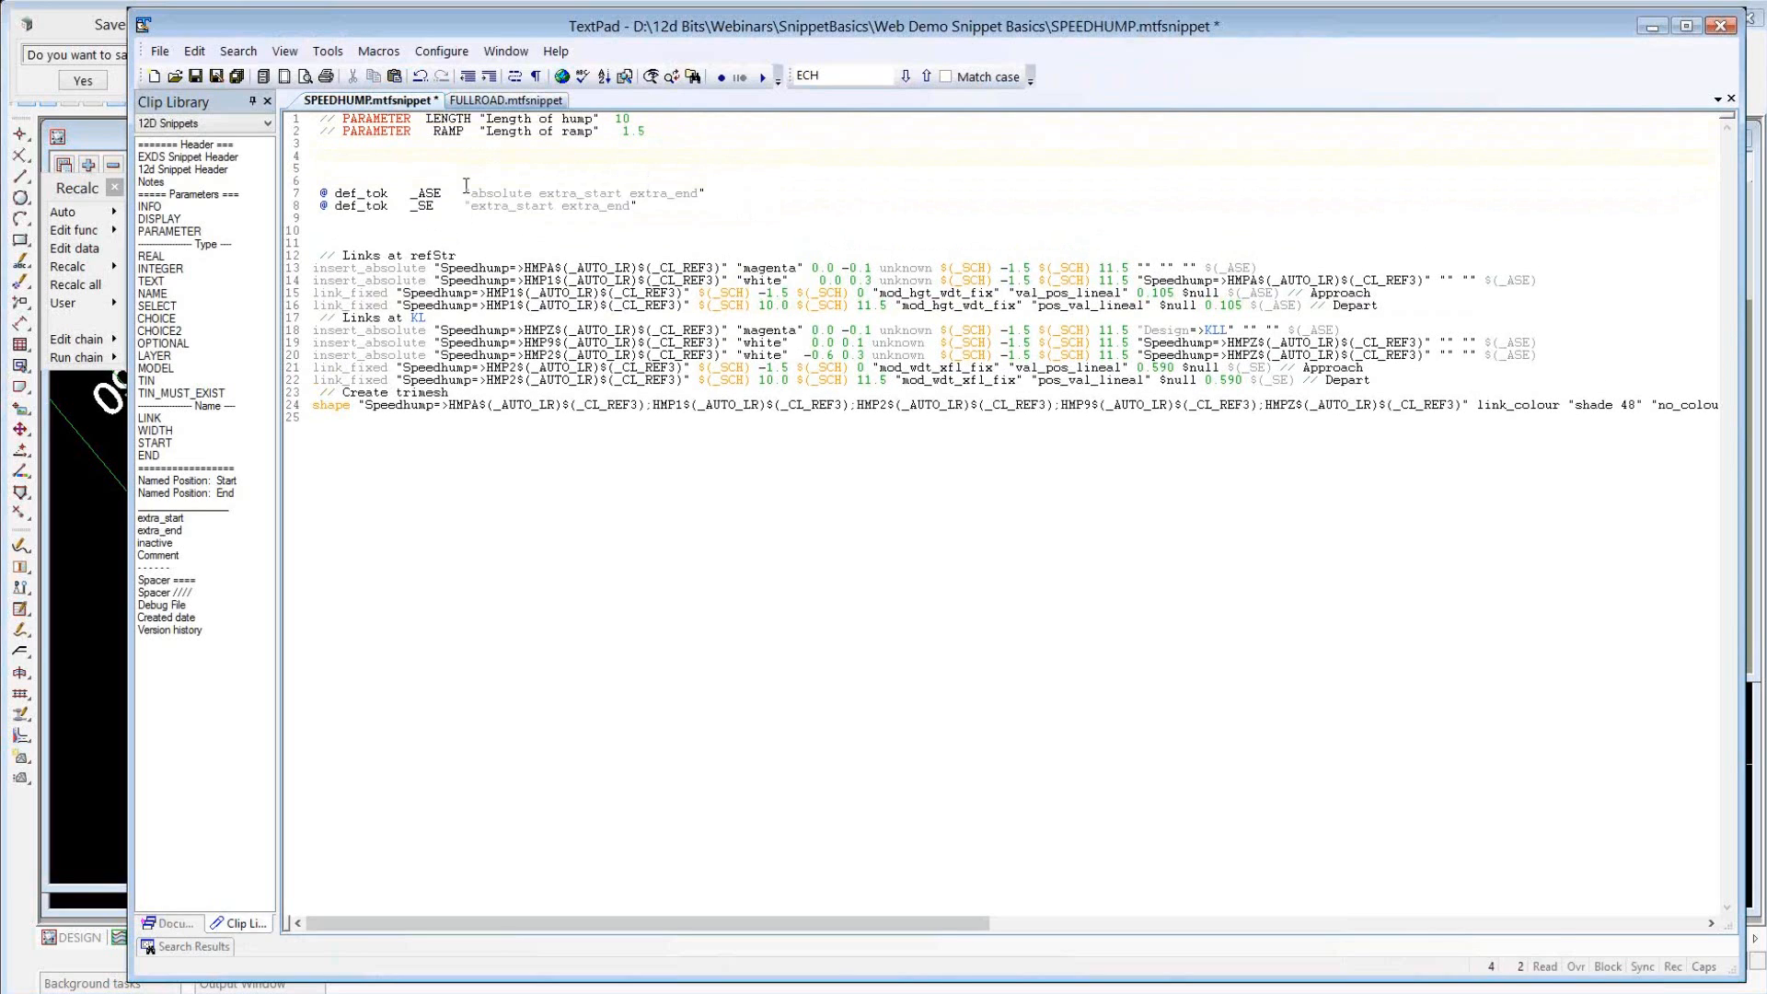
pyautogui.write('@ def_tok')
pyautogui.press('capslock')
pyautogui.write('START  "(0 - $RAMP)"')
# On the line below START, define the token END as "($LENGTH + $RAMP)" with @ def_tok.
pyautogui.press('Down')
pyautogui.write('def_to')
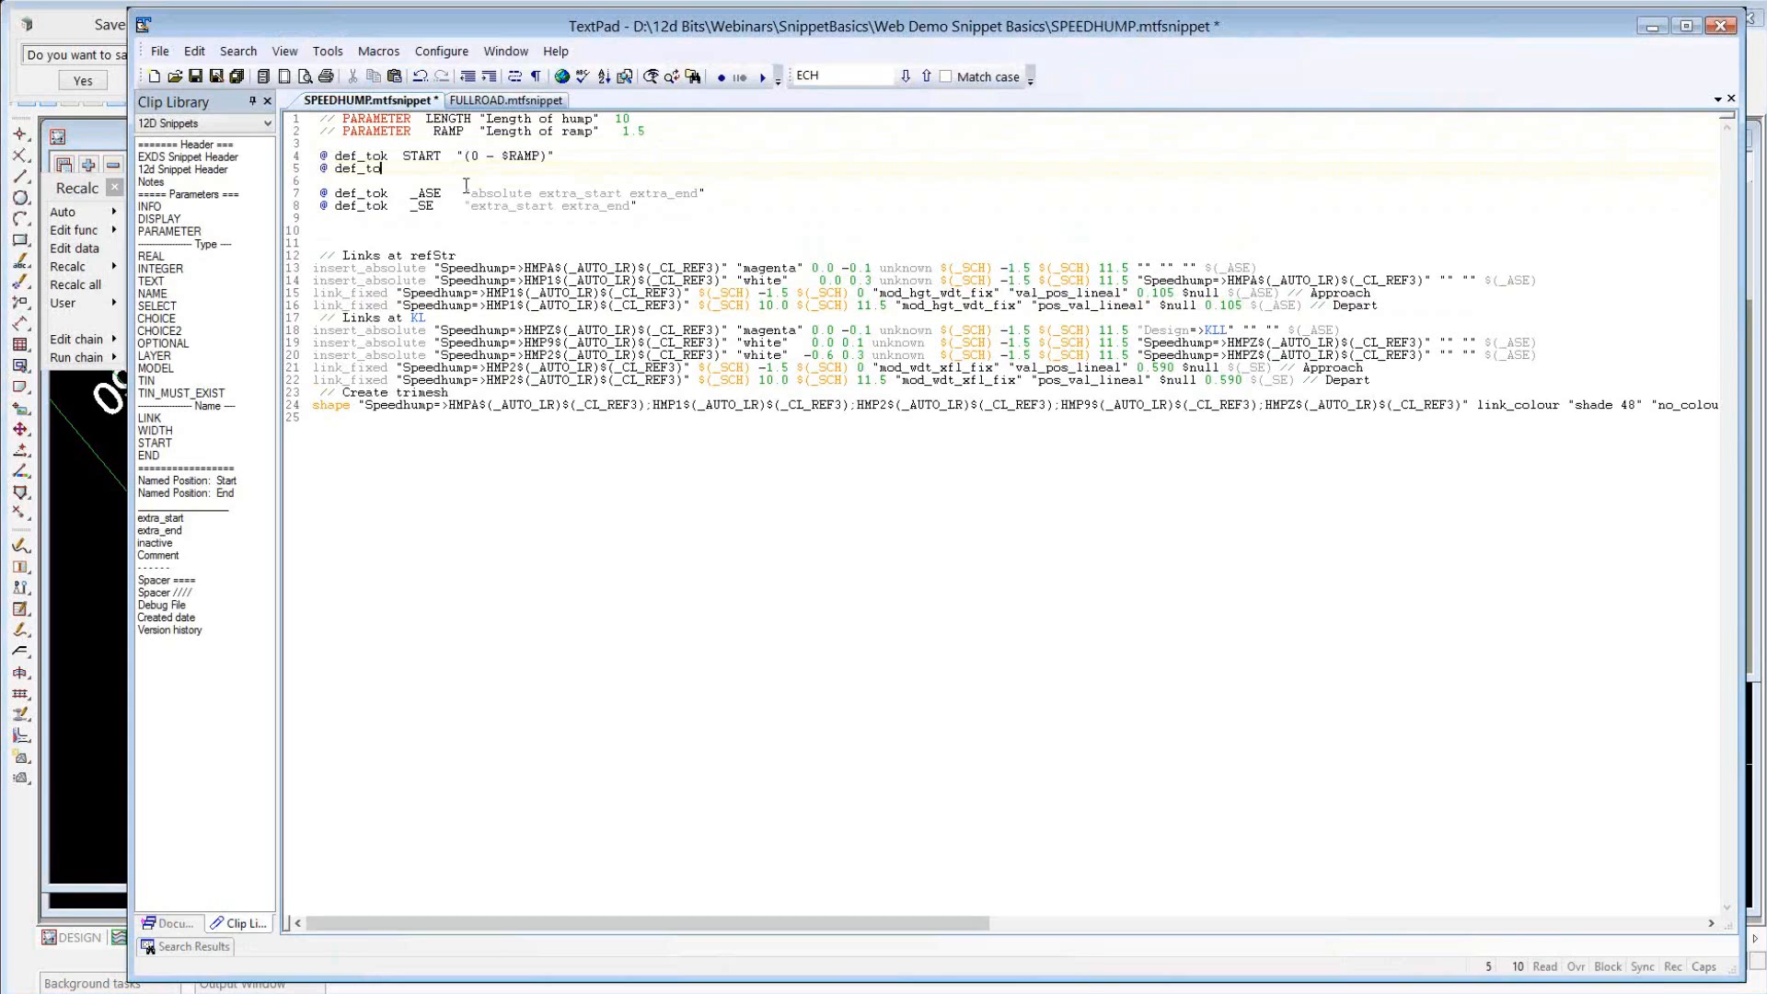
pyautogui.write('k   END   "($')
pyautogui.press('capslock')
pyautogui.write('LENGTH + $RAMP)"')
# In the HMPA insert_absolute command, replace the offset -1.5 with $START and 11.5 with $END.
pyautogui.click(1015, 268)
pyautogui.doubleClick(1027, 269)
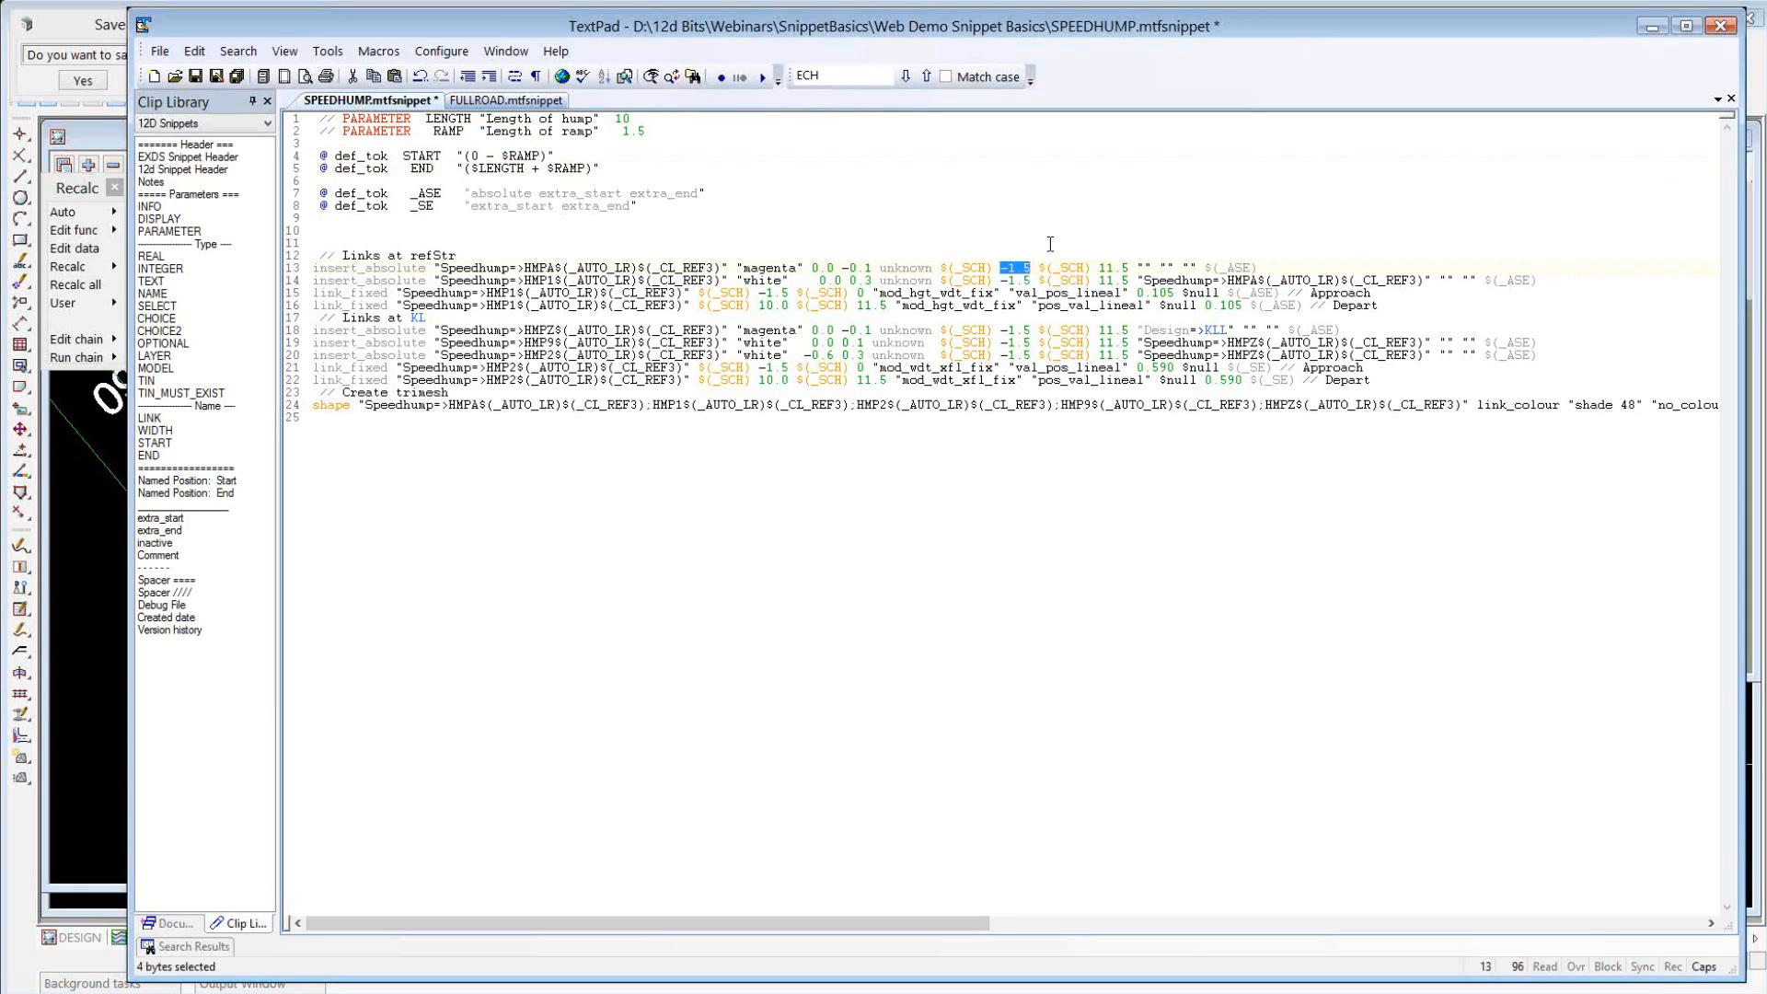
pyautogui.write('$START')
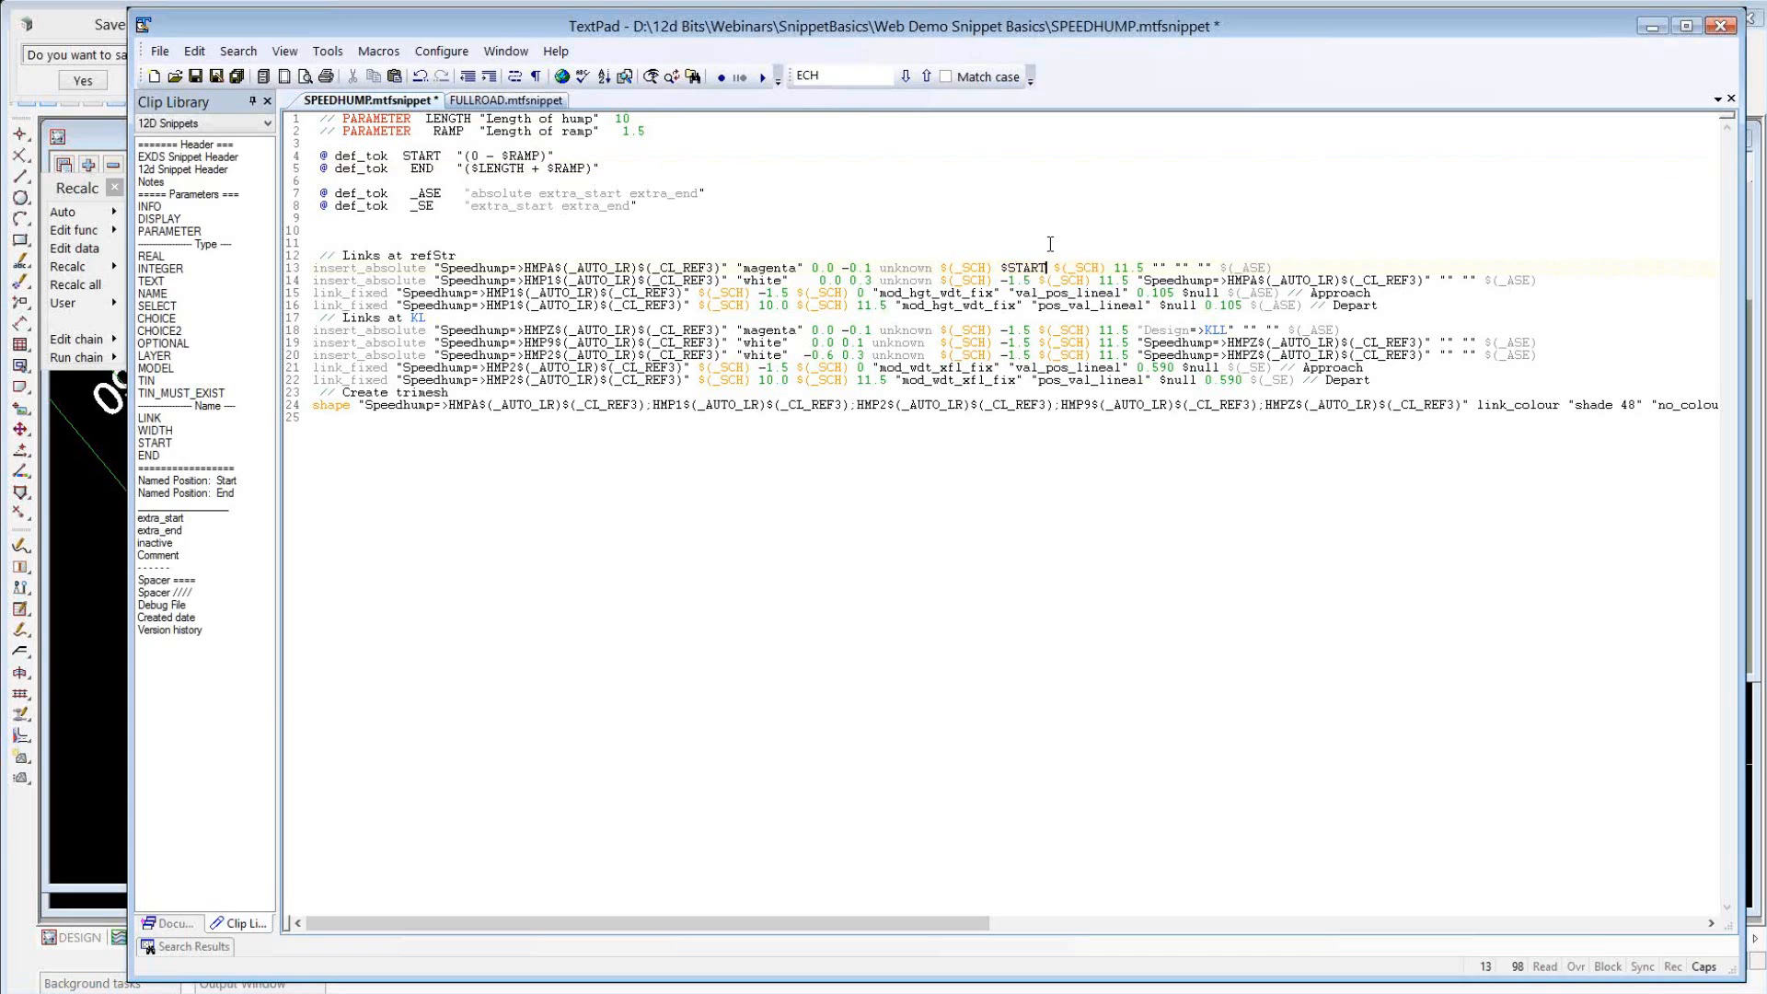
pyautogui.doubleClick(1146, 267)
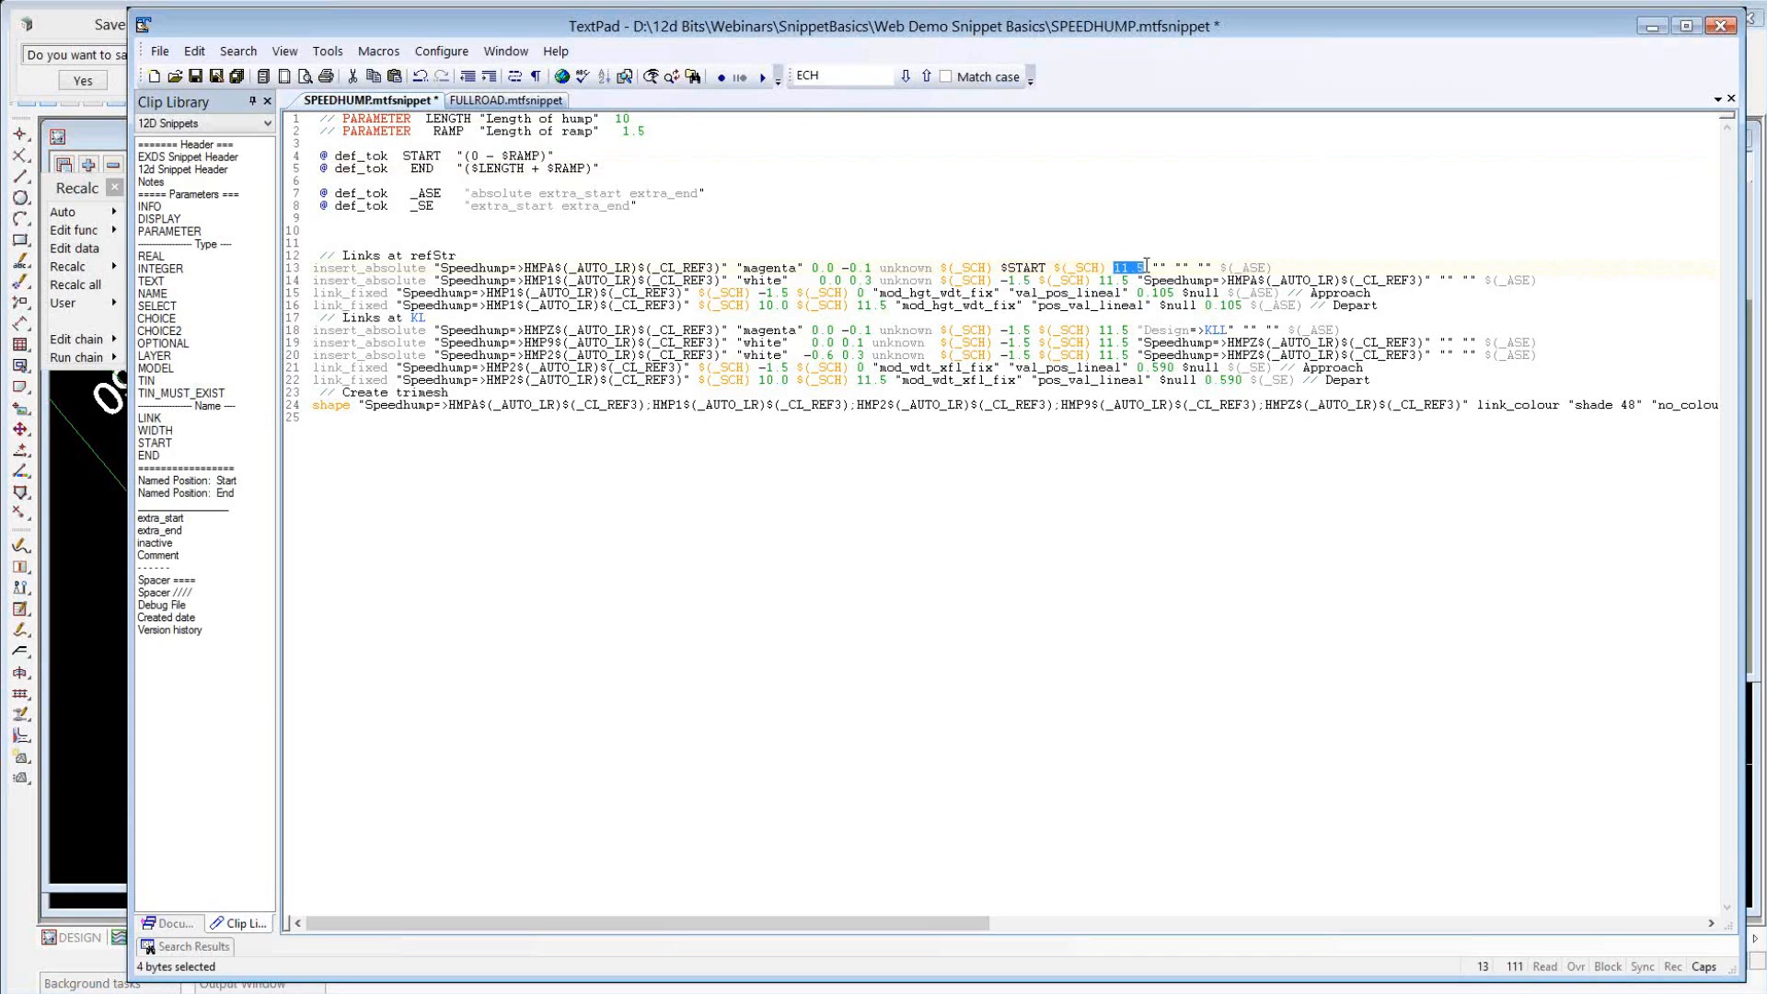
pyautogui.write('$END')
# Copy the range "$(_SCH) $START $(_SCH) $END" over the chainage ranges of the HMP1, HMPZ, HMP9 and HMP2 insert_absolute commands.
pyautogui.moveTo(940, 268); pyautogui.dragTo(1134, 278)
pyautogui.hotkey('ctrl', 'c')
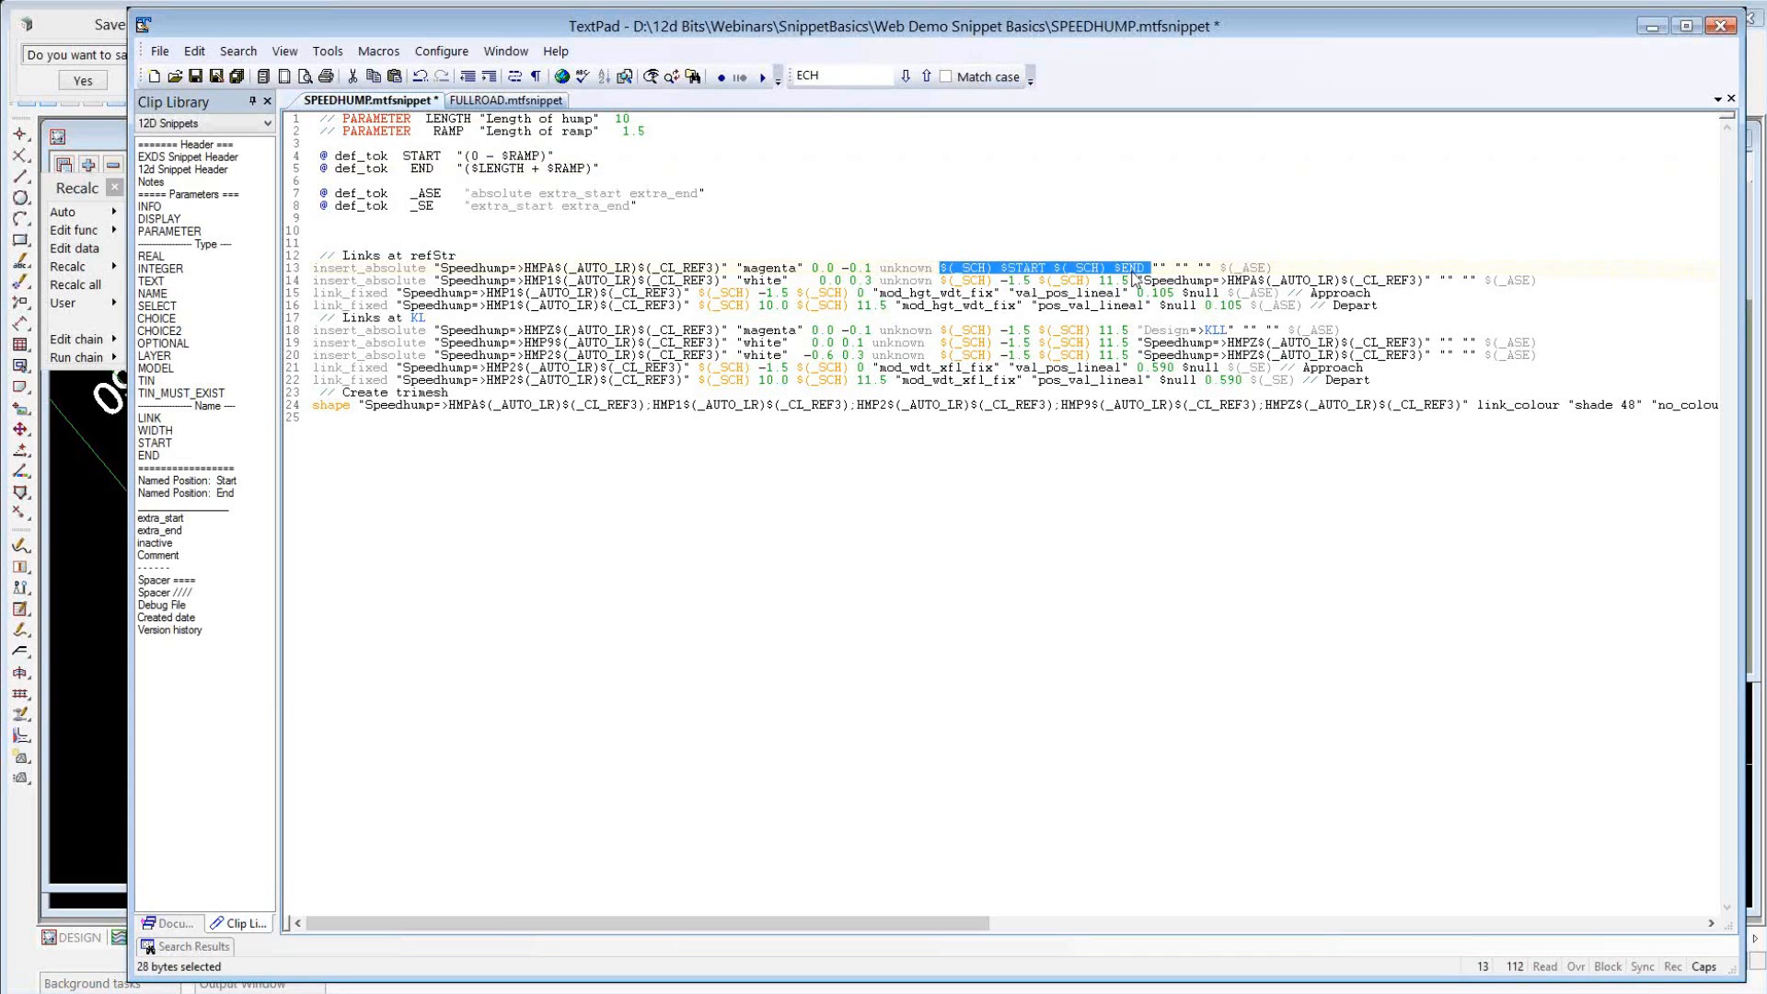
pyautogui.click(941, 279)
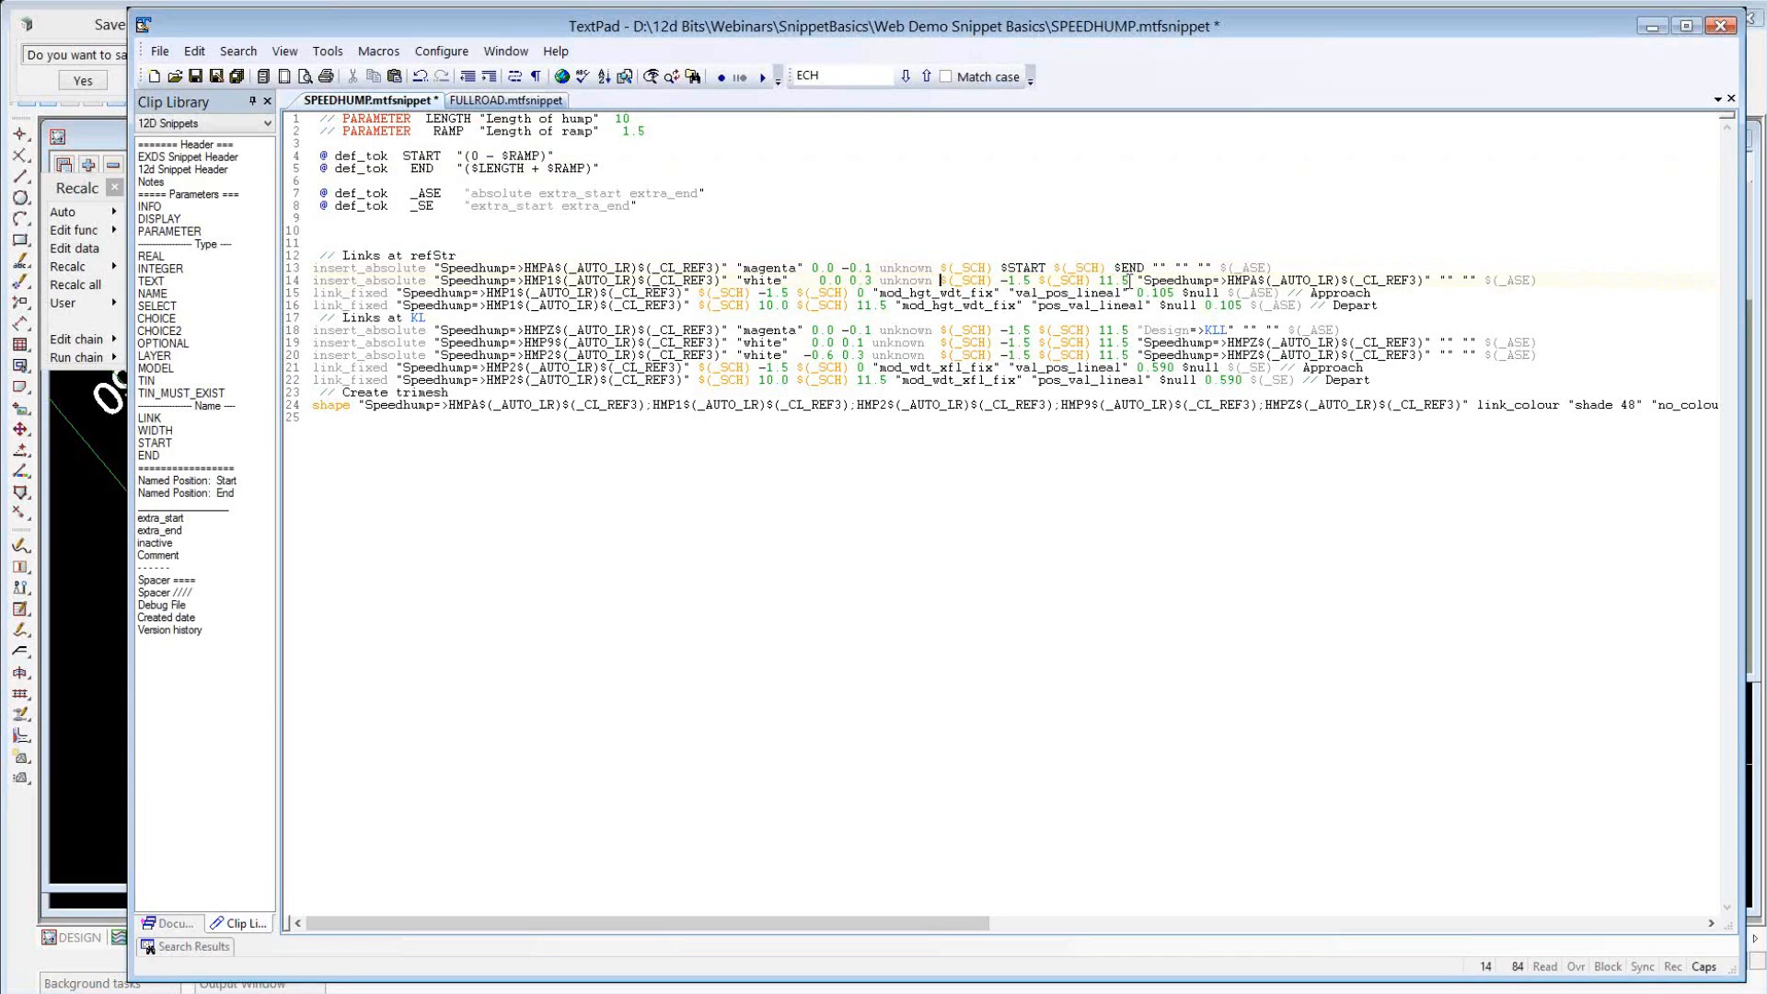
pyautogui.keyDown('shift'); pyautogui.click(1130, 280); pyautogui.keyUp('shift')
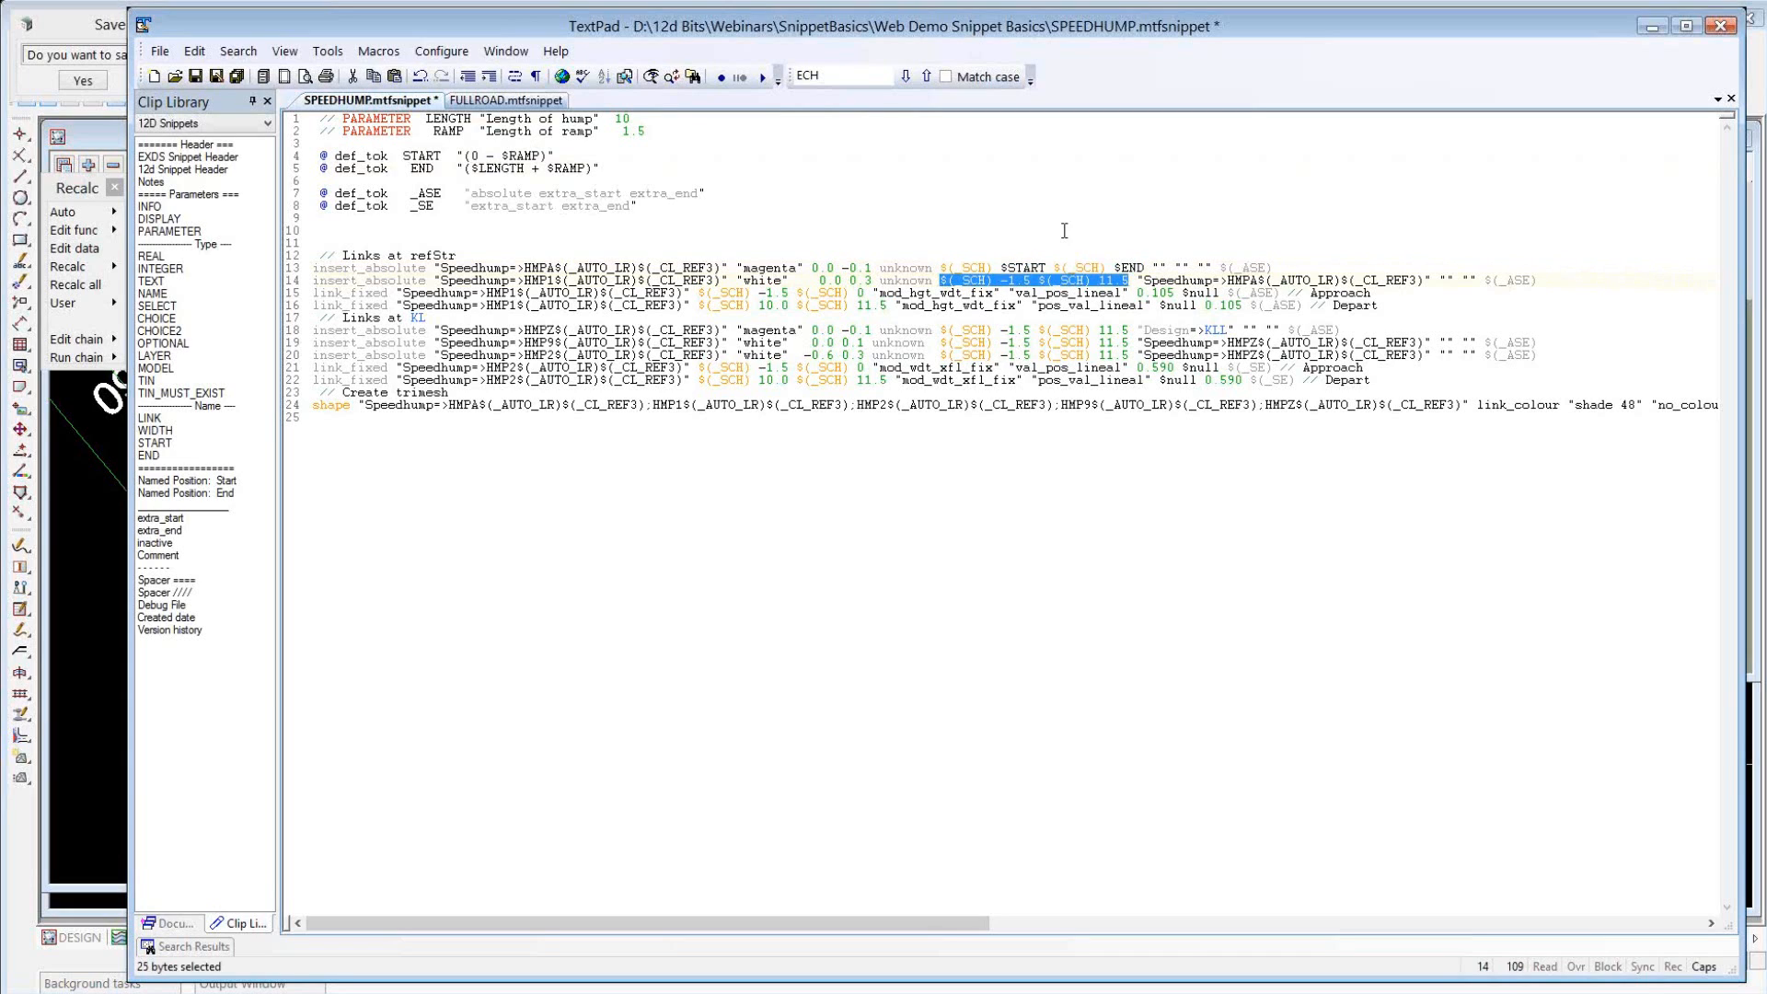
pyautogui.hotkey('ctrl', 'v')
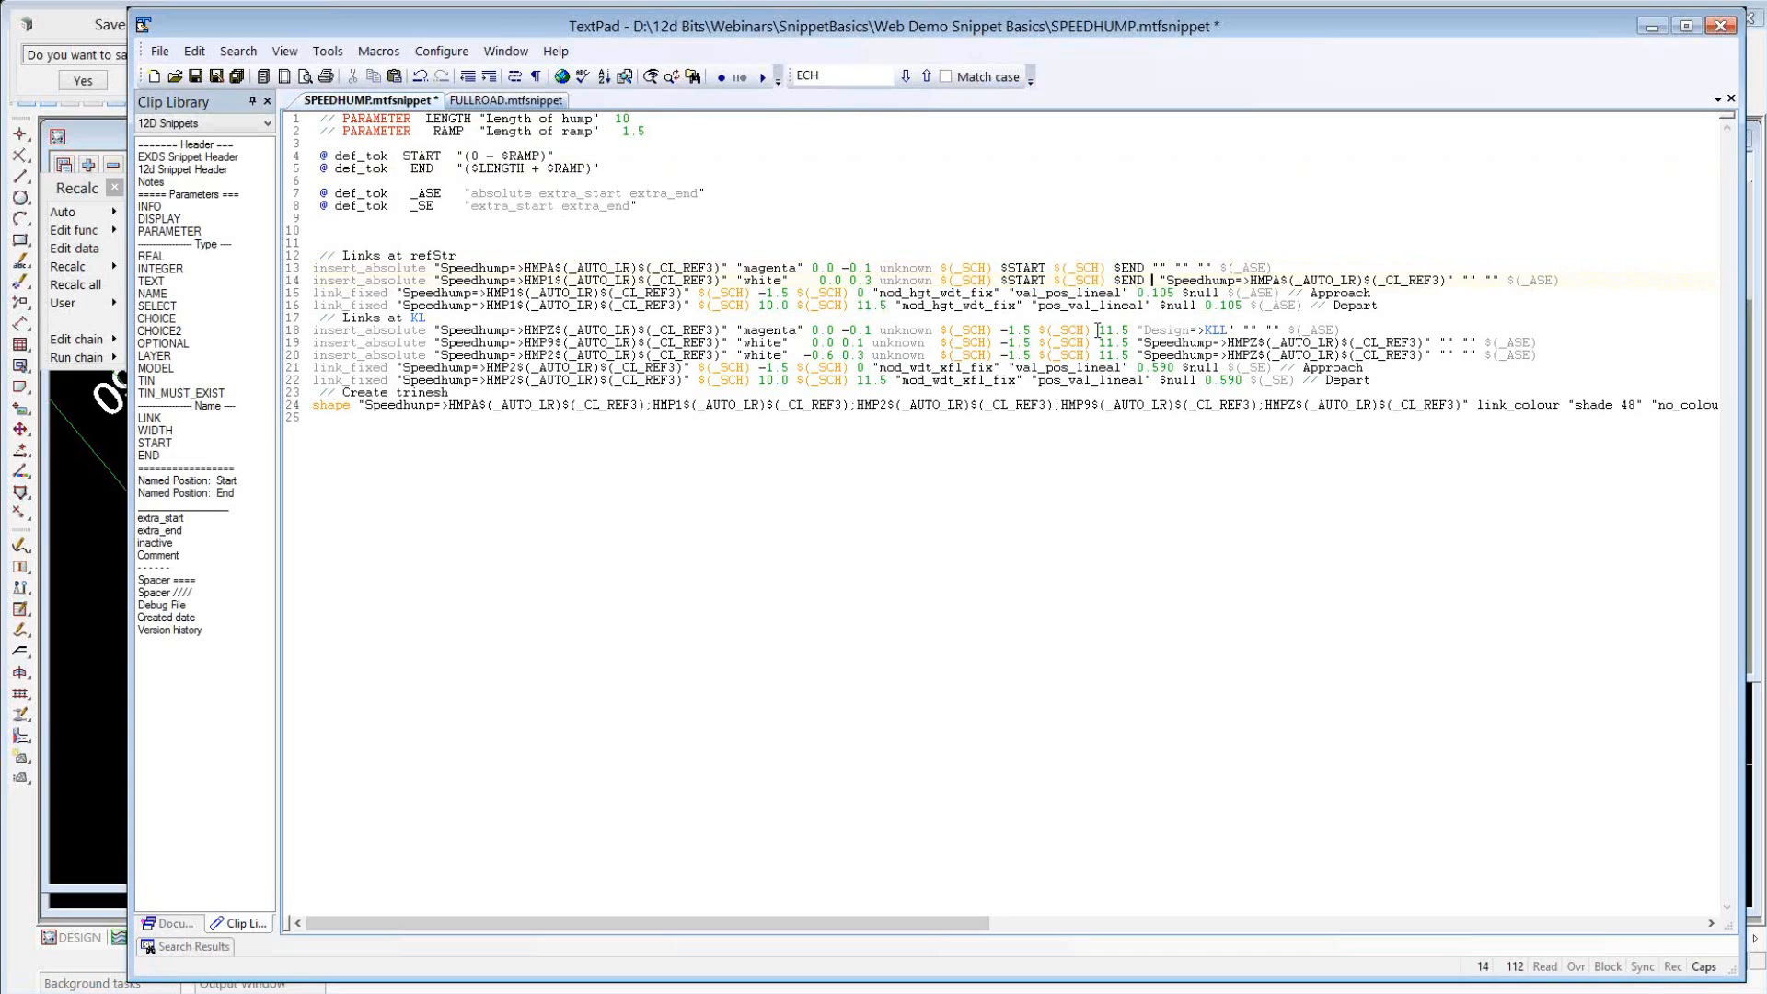
pyautogui.click(941, 330)
pyautogui.keyDown('shift'); pyautogui.click(1130, 329); pyautogui.keyUp('shift')
pyautogui.hotkey('ctrl', 'v')
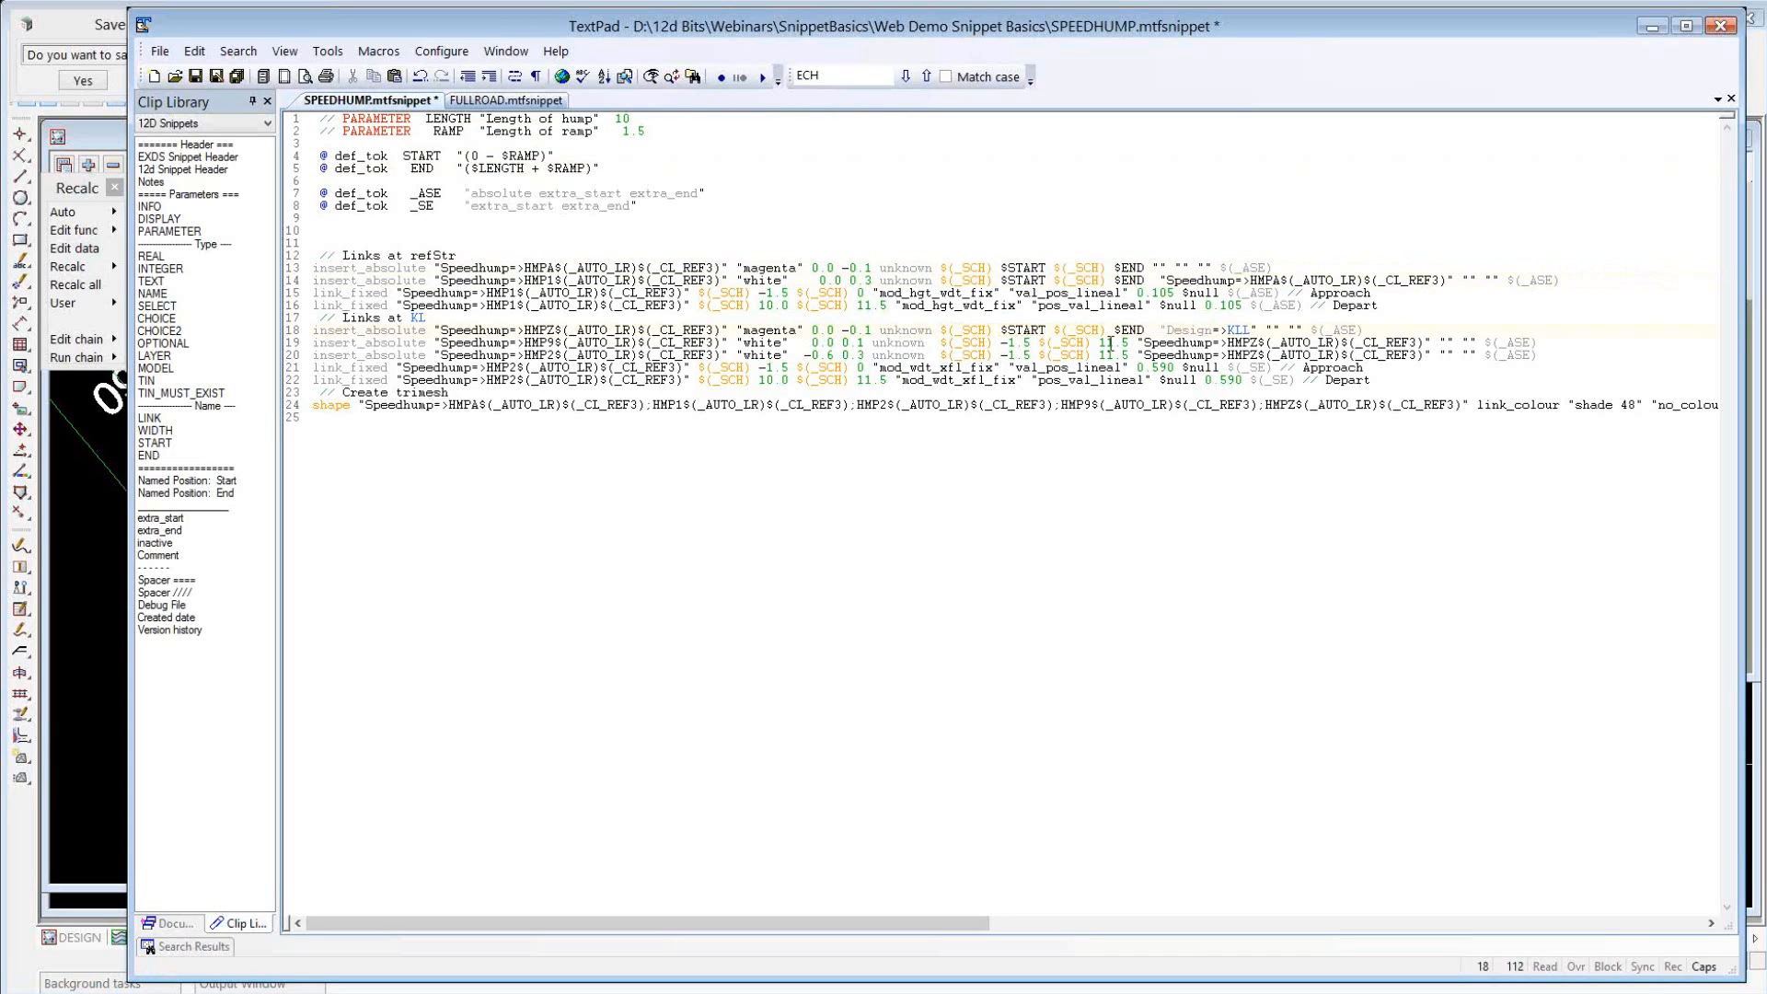
pyautogui.moveTo(940, 342); pyautogui.dragTo(1121, 355)
pyautogui.hotkey('ctrl', 'v')
pyautogui.hotkey('shift', 'Right')
pyautogui.hotkey('ctrl', 'v')
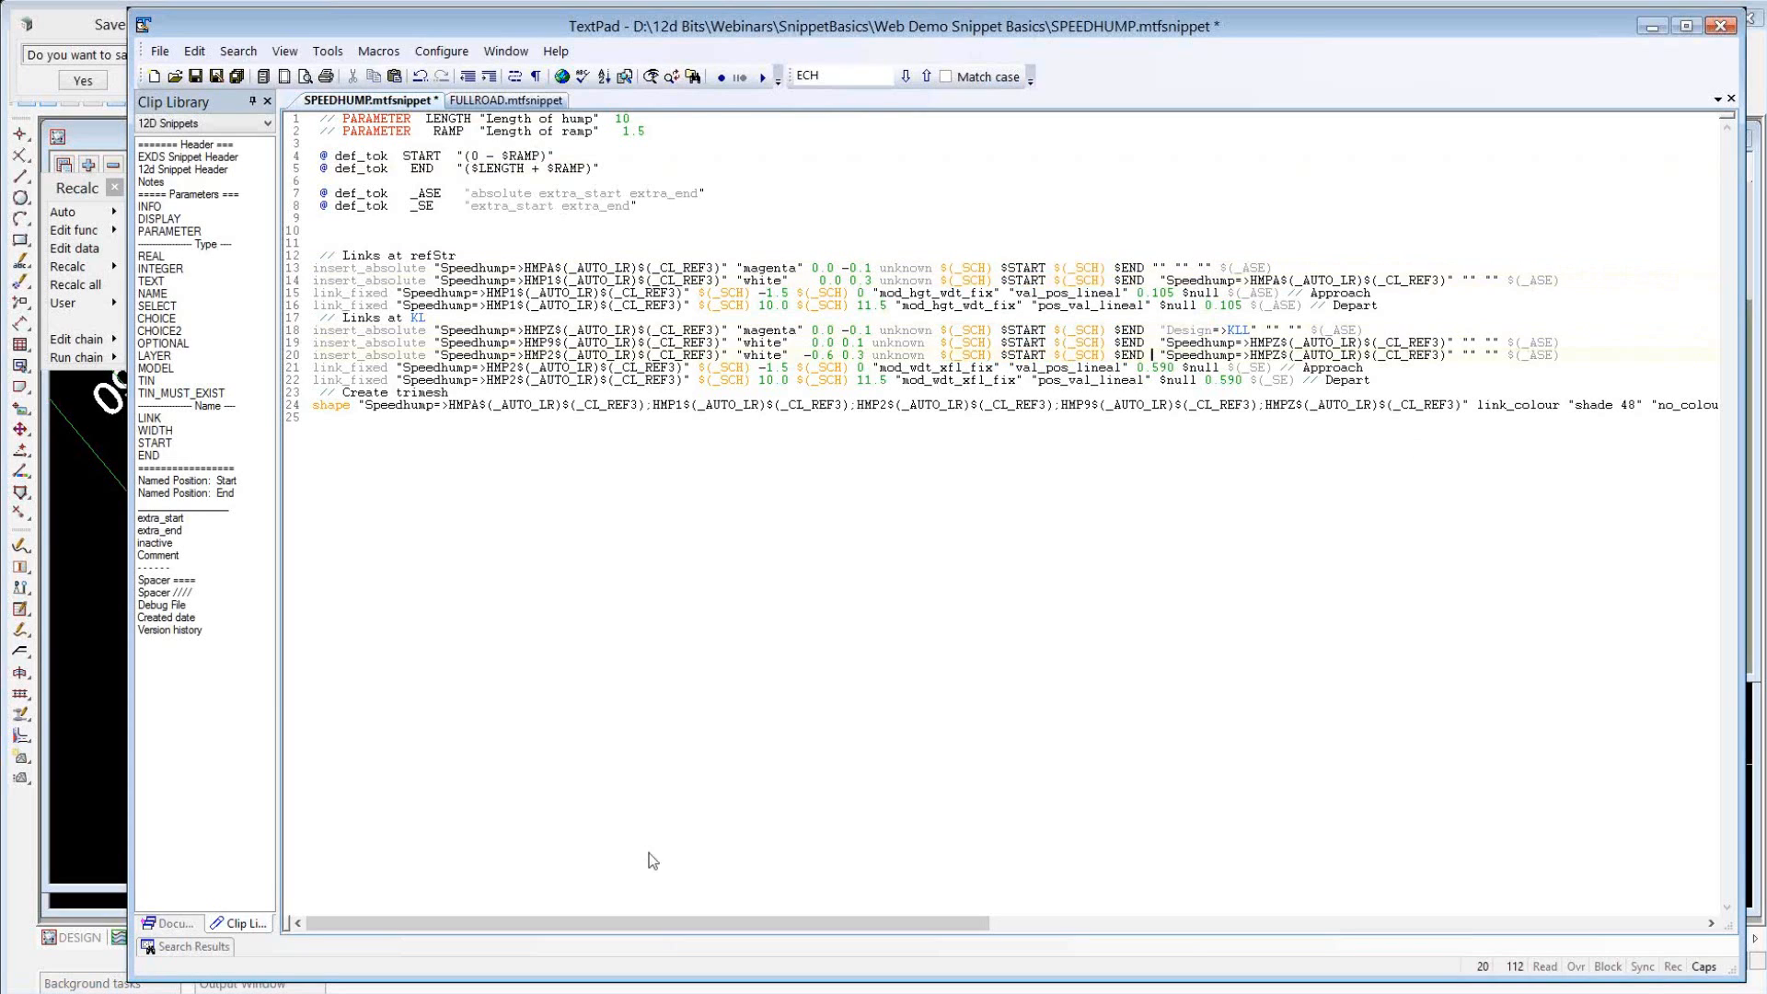
# Replace the chainage range in the shape command under "Create trimesh" with "$(_SCH) $START $(_SCH) $END".
pyautogui.moveTo(598, 923); pyautogui.dragTo(1019, 948)
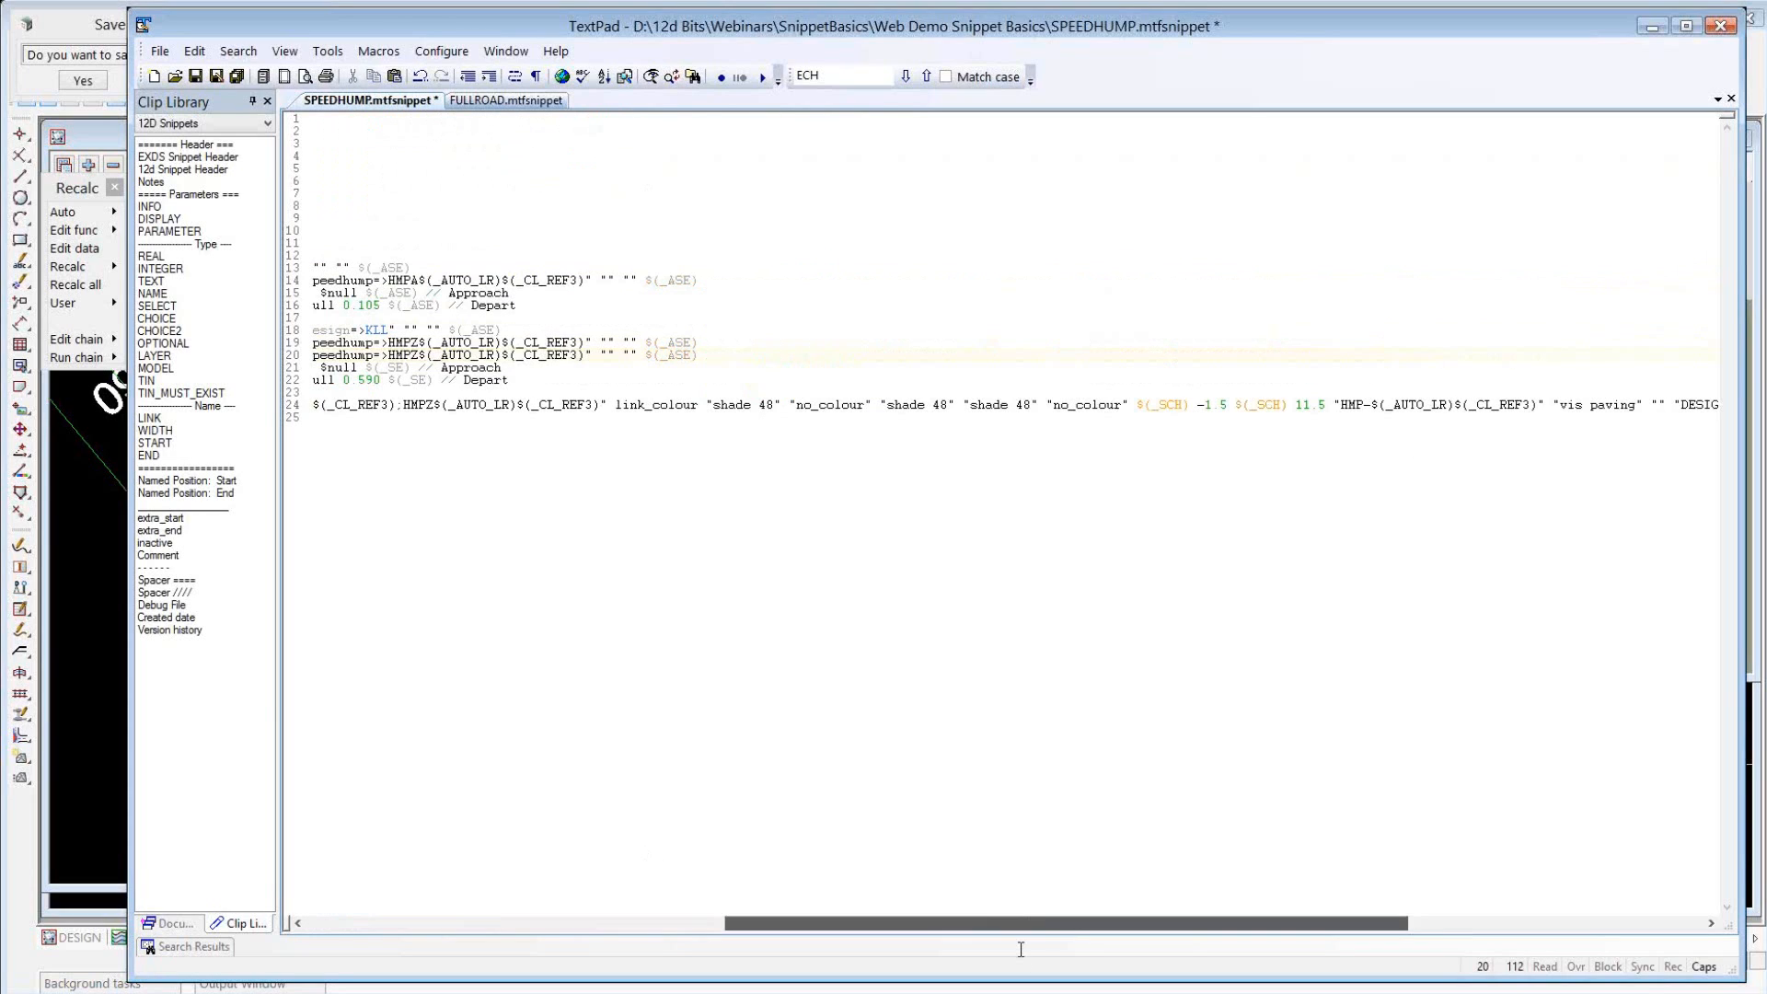
pyautogui.moveTo(1136, 405); pyautogui.dragTo(1330, 407)
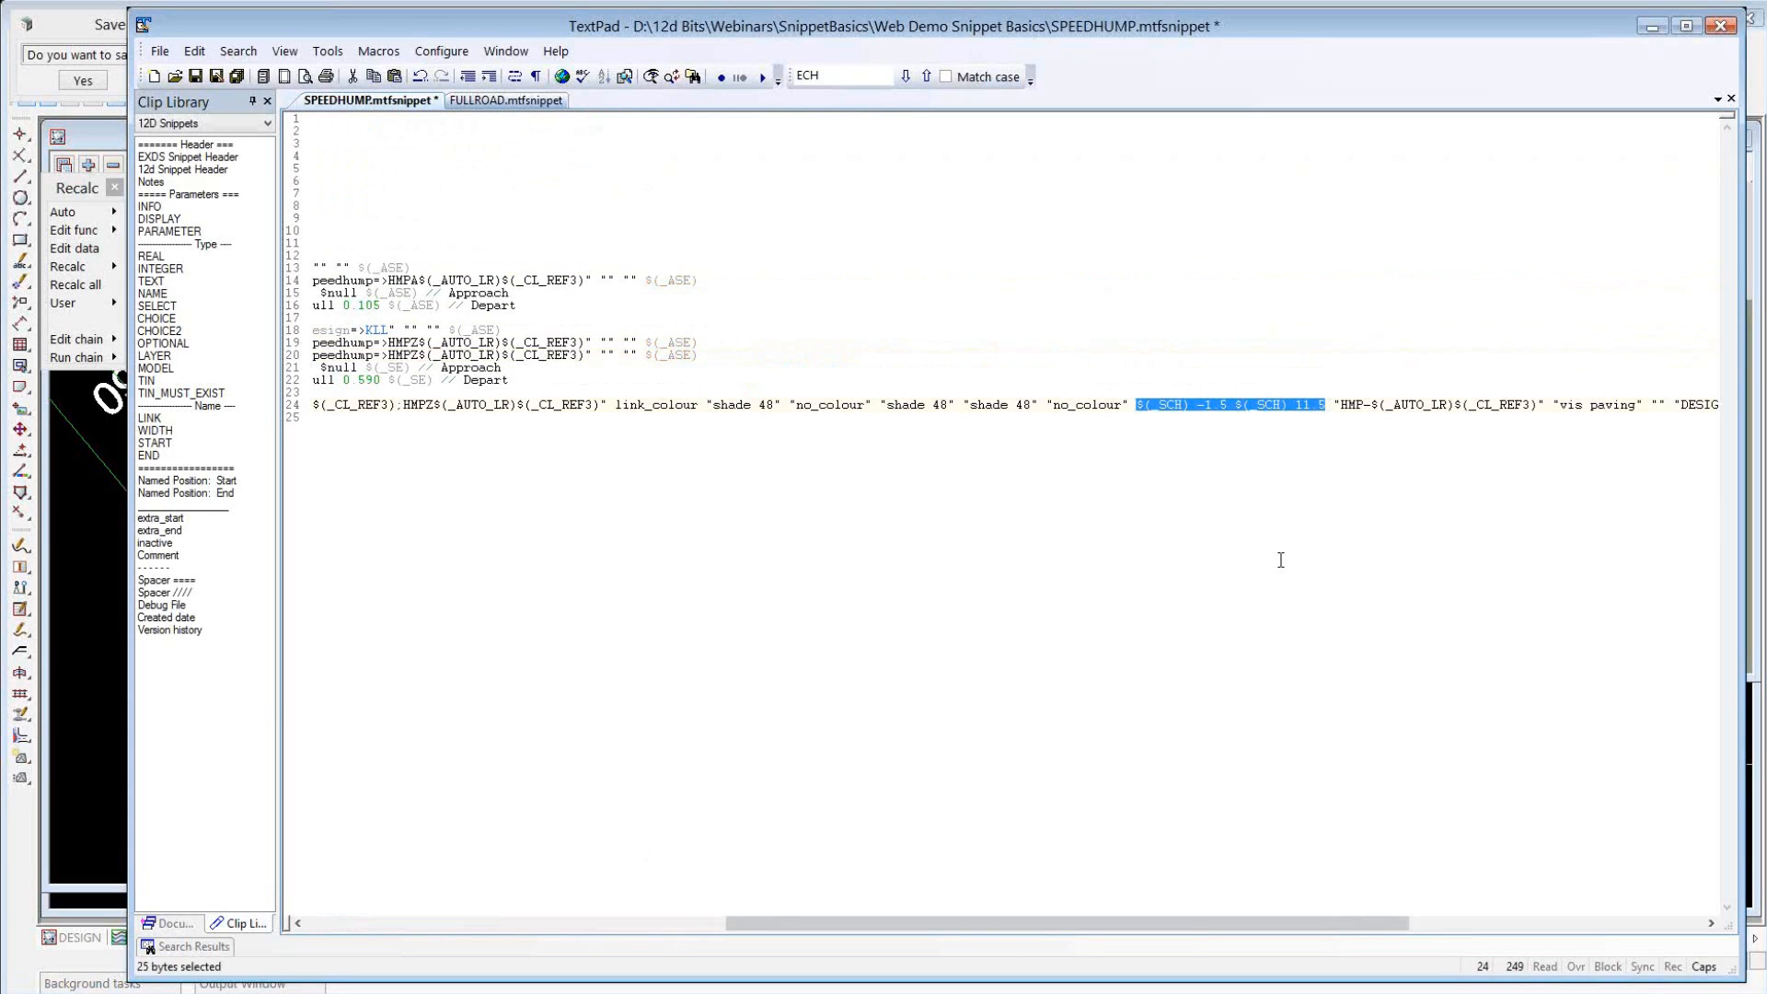
pyautogui.hotkey('ctrl', 'v')
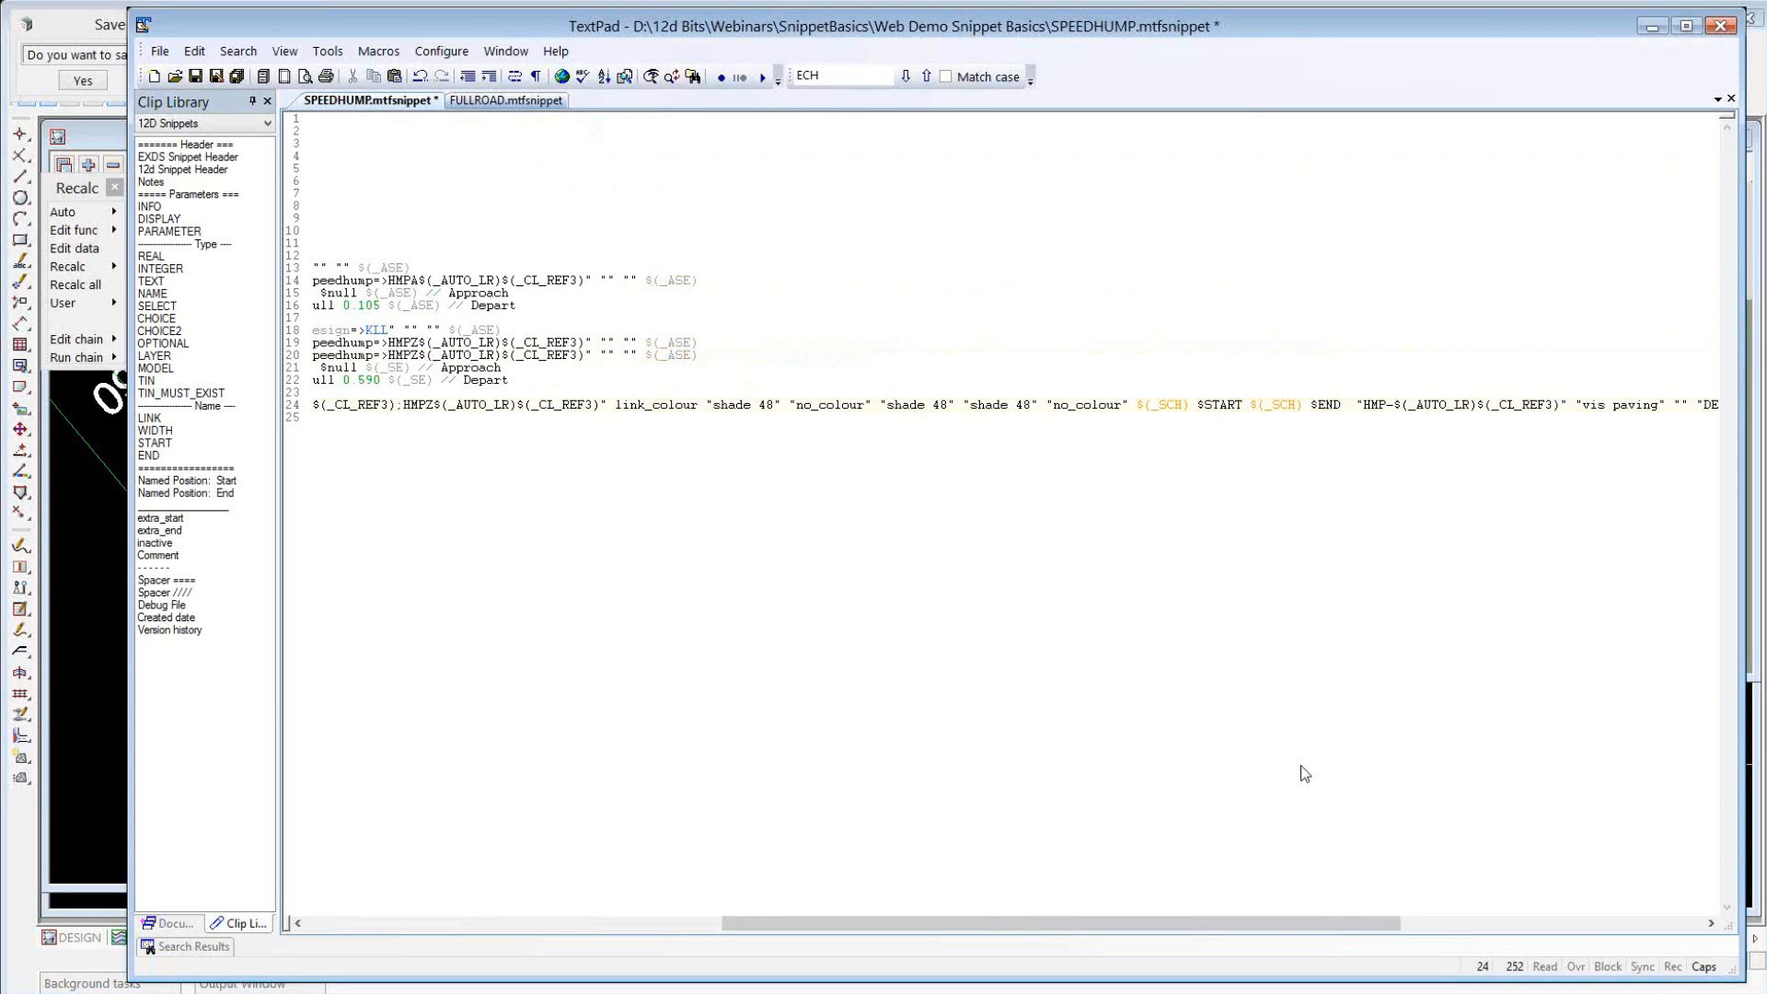
# Copy "$(_SCH) $START" over the start chainages of both Approach link_fixed commands, for HMP1 and HMP2.
pyautogui.hscroll(-5, 1305, 773)
pyautogui.hscroll(-2, 1302, 766)
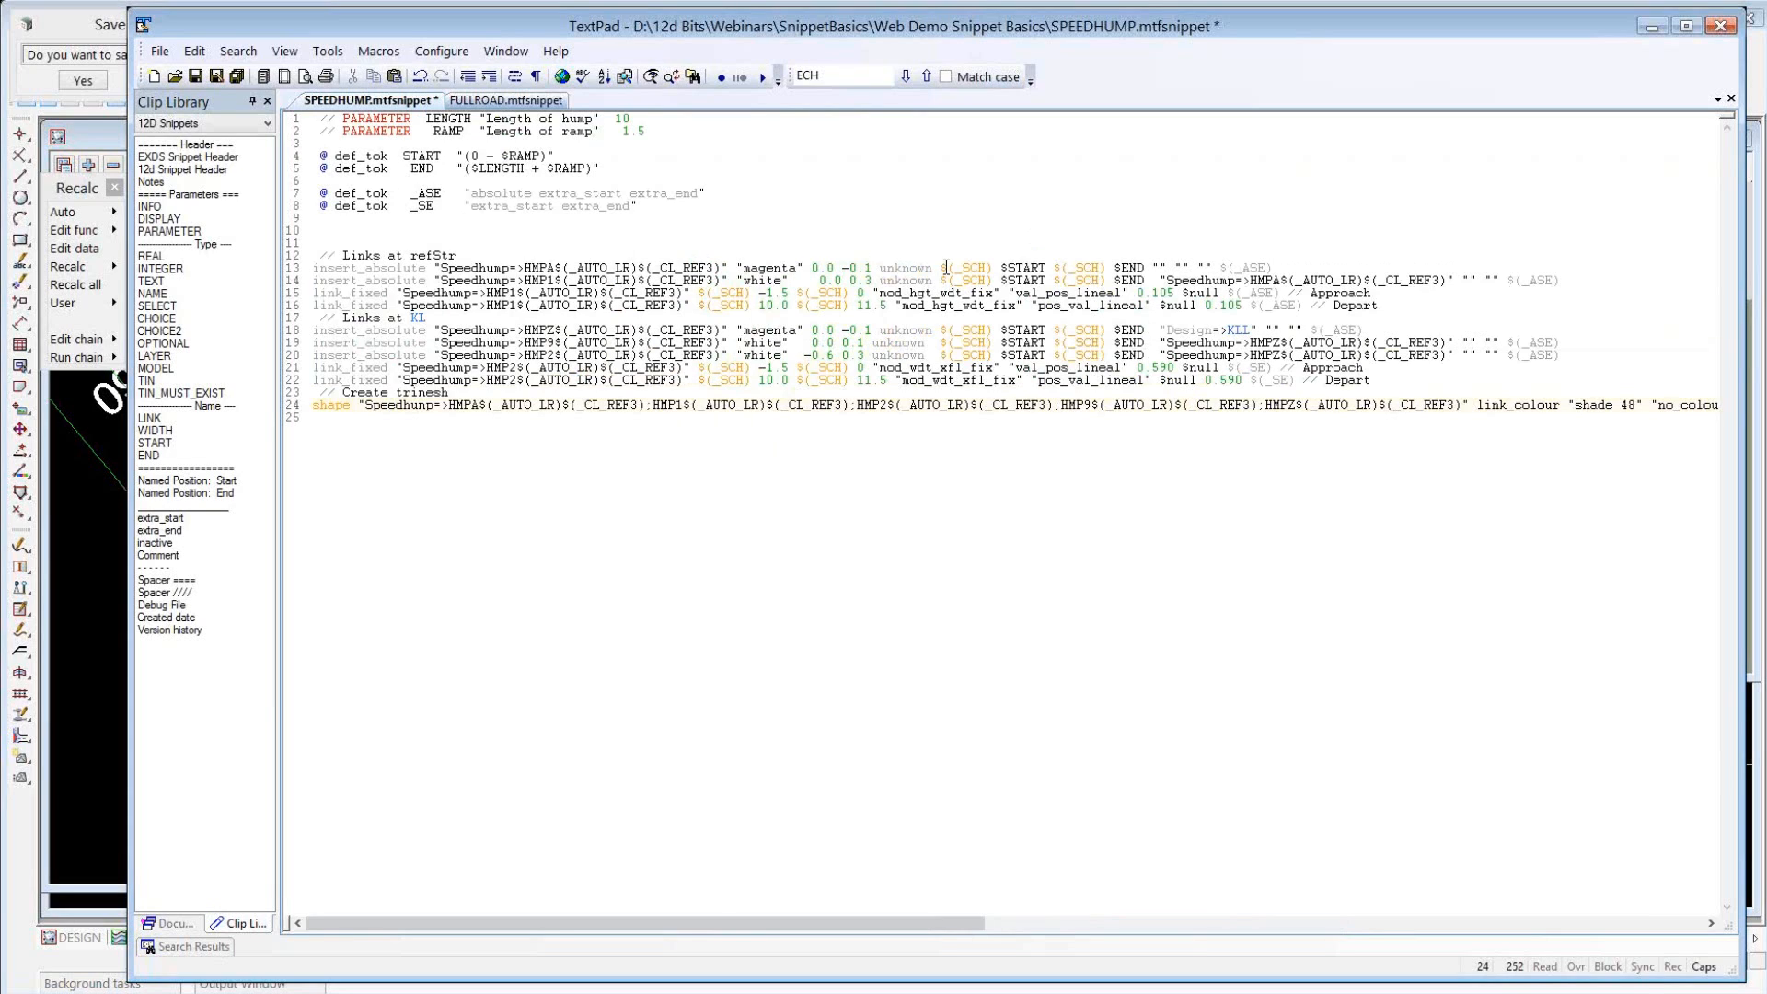
pyautogui.moveTo(940, 268); pyautogui.dragTo(1046, 268)
pyautogui.hotkey('ctrl', 'c')
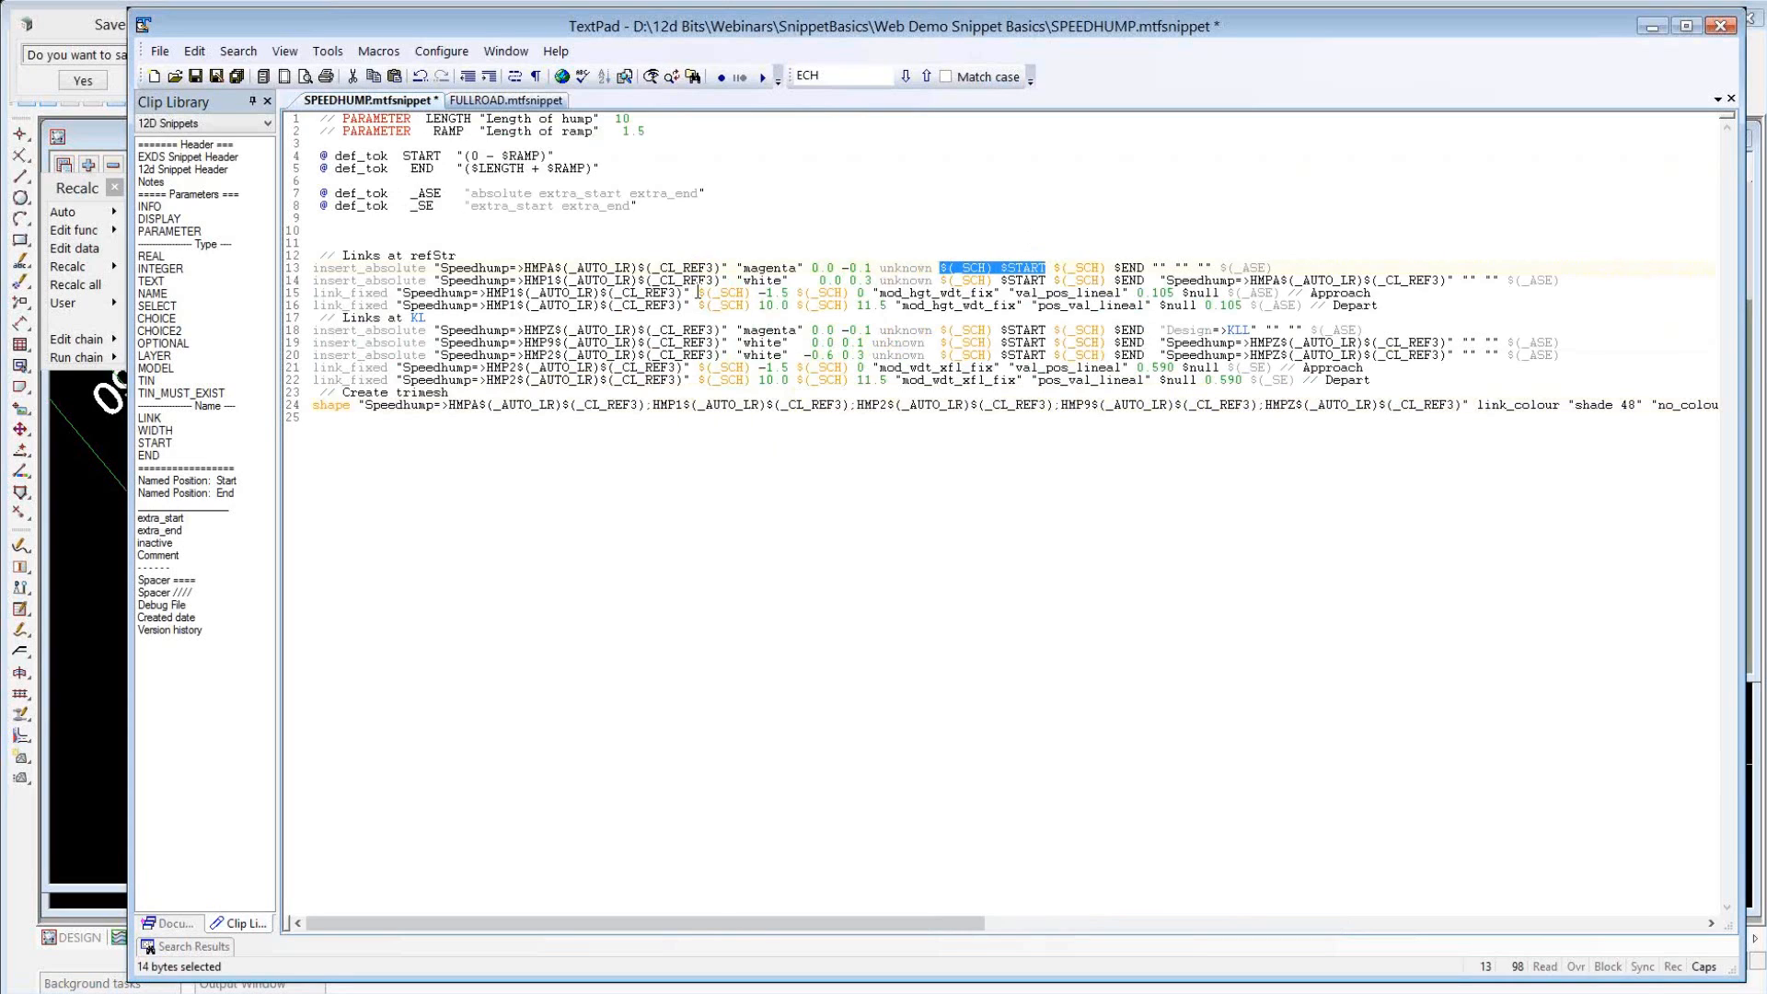
pyautogui.moveTo(697, 292); pyautogui.dragTo(794, 293)
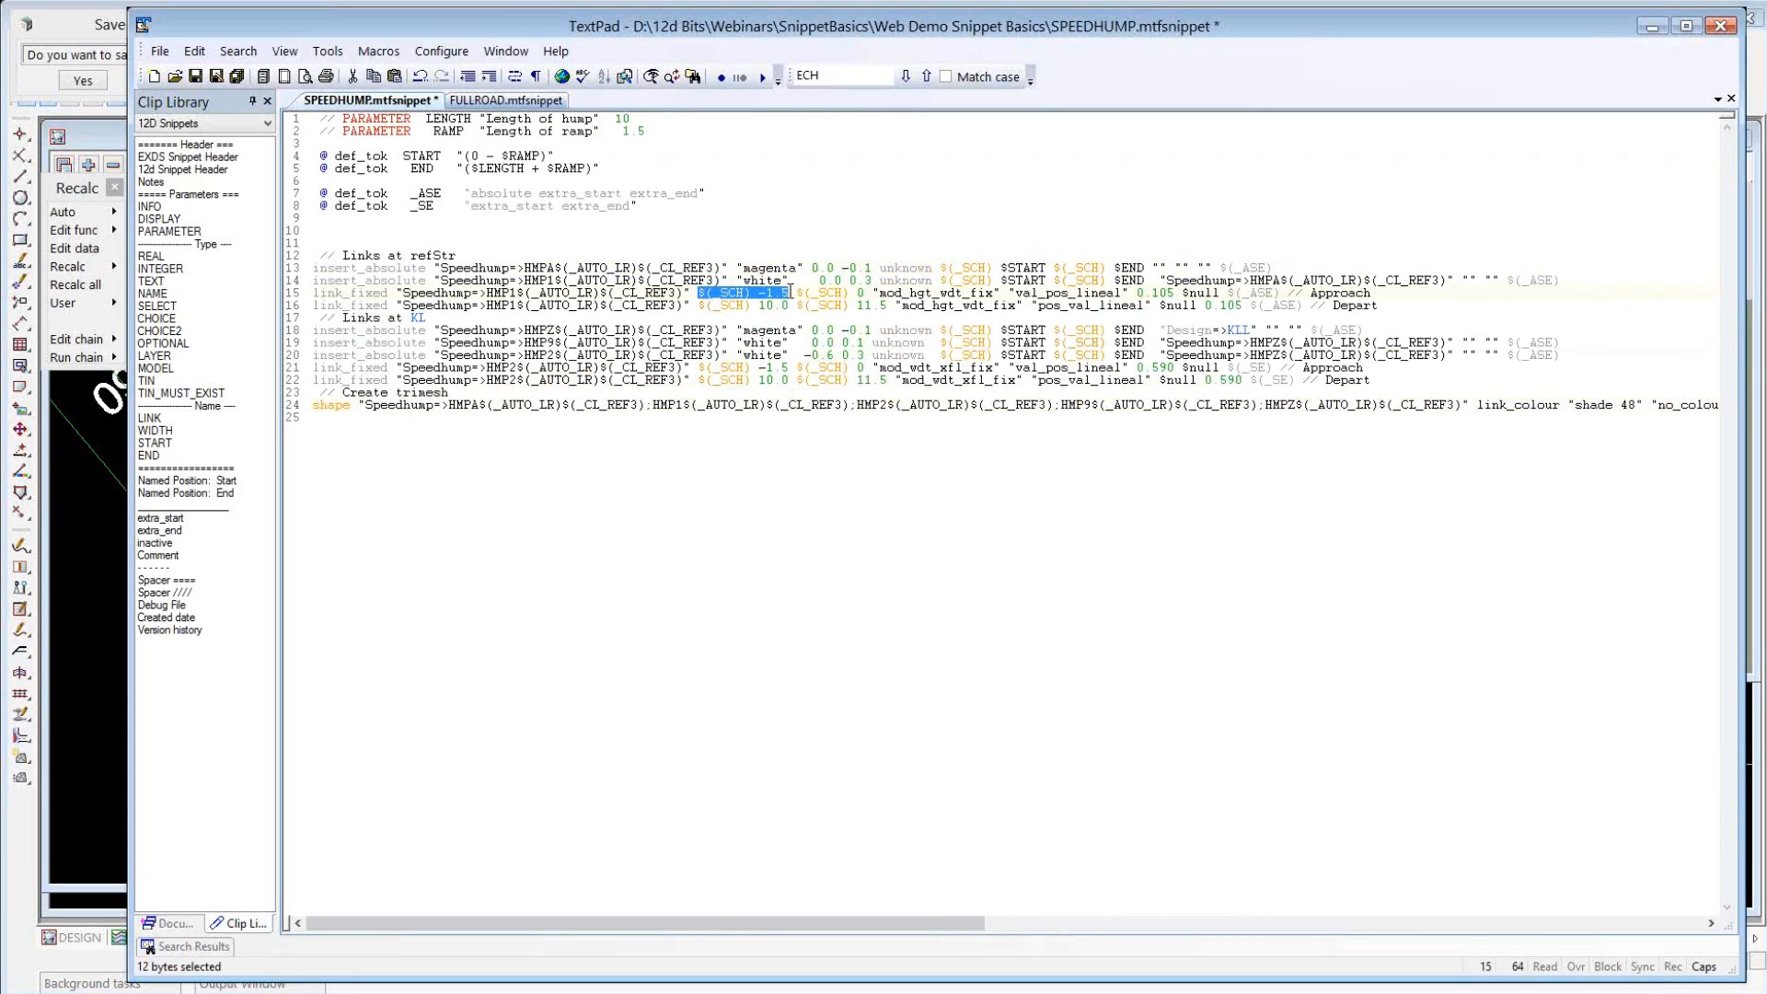
pyautogui.hotkey('ctrl', 'v')
pyautogui.moveTo(697, 368); pyautogui.dragTo(789, 368)
pyautogui.hotkey('ctrl', 'v')
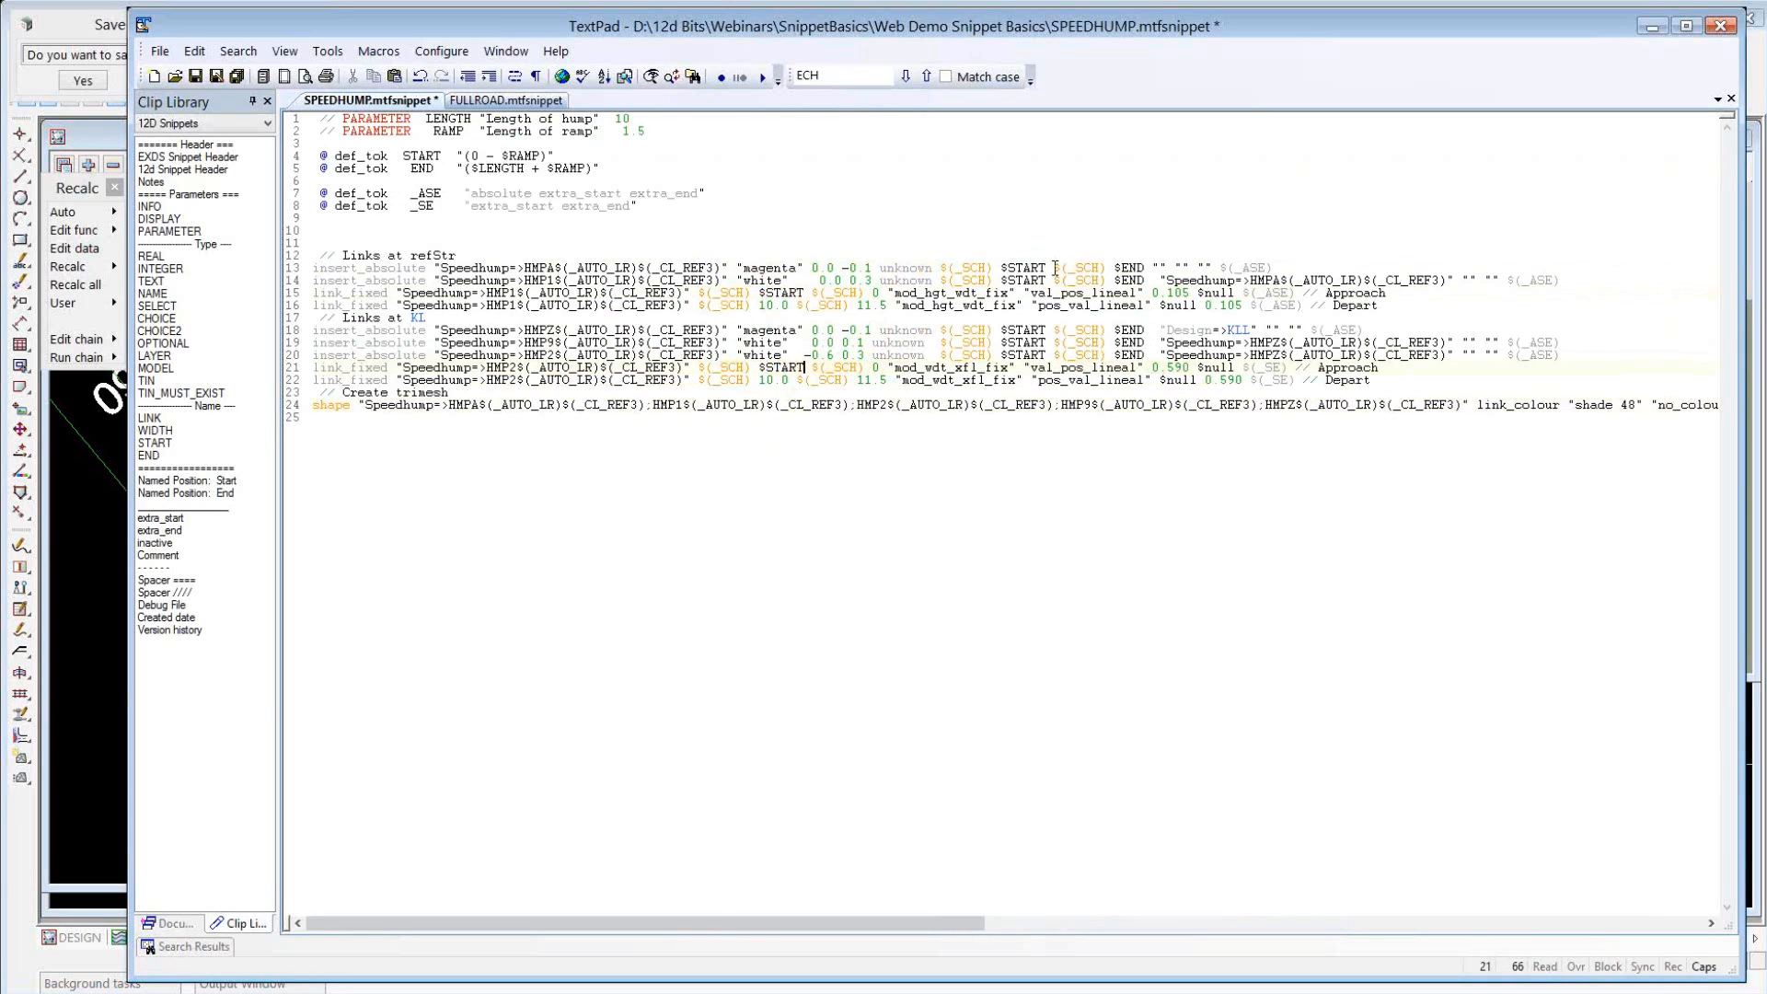
# Copy "$(_SCH) $END" over the end chainages of both Depart link_fixed commands, for HMP1 and HMP2.
pyautogui.moveTo(1053, 268); pyautogui.dragTo(1143, 267)
pyautogui.hotkey('ctrl', 'c')
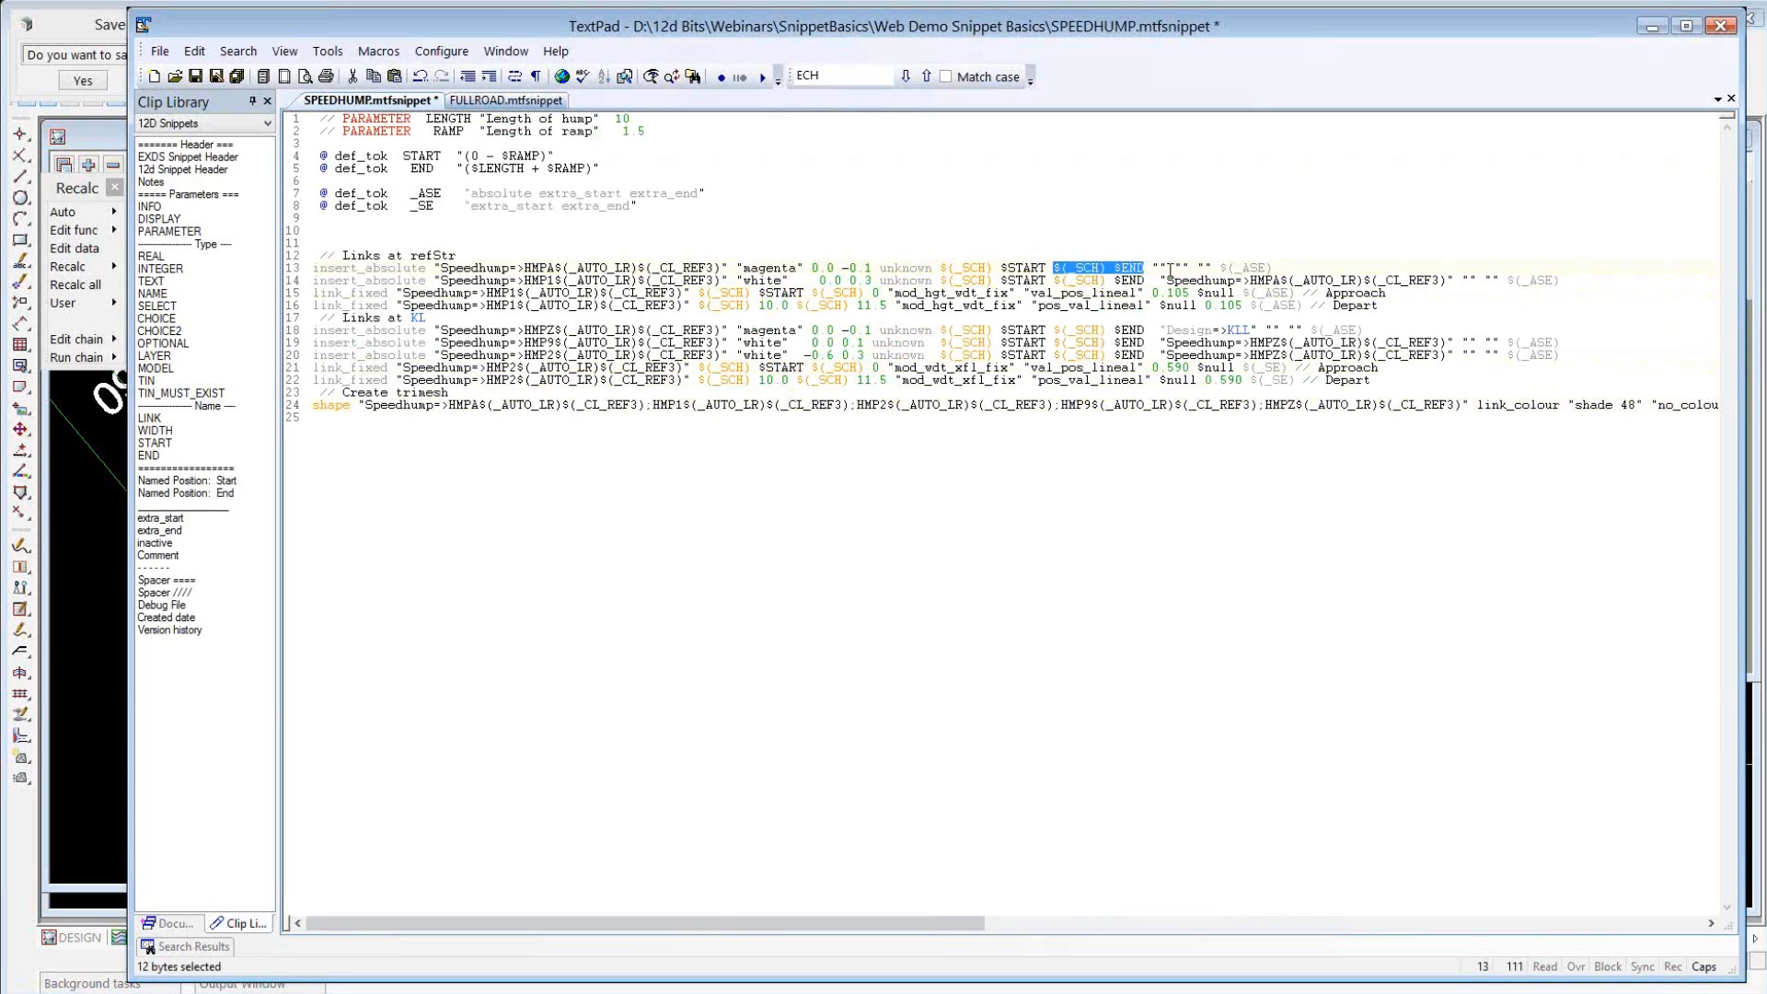
pyautogui.moveTo(798, 305); pyautogui.dragTo(889, 307)
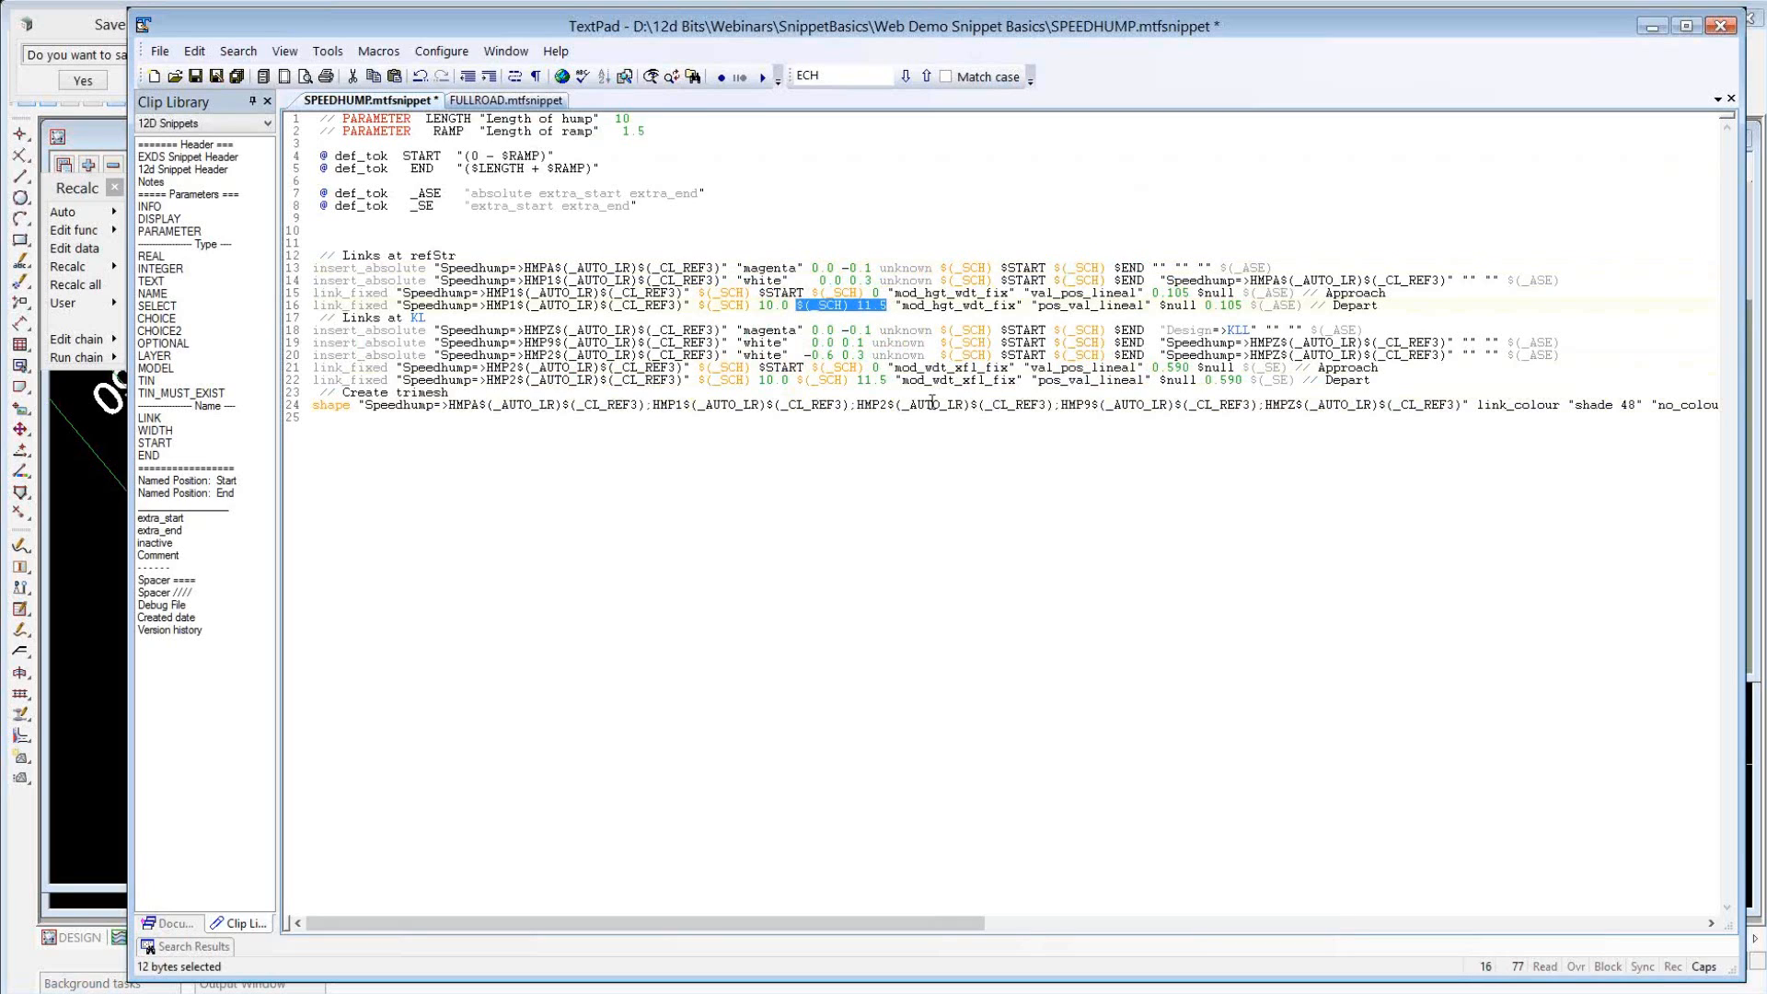
pyautogui.hotkey('ctrl', 'v')
pyautogui.moveTo(797, 380); pyautogui.dragTo(886, 380)
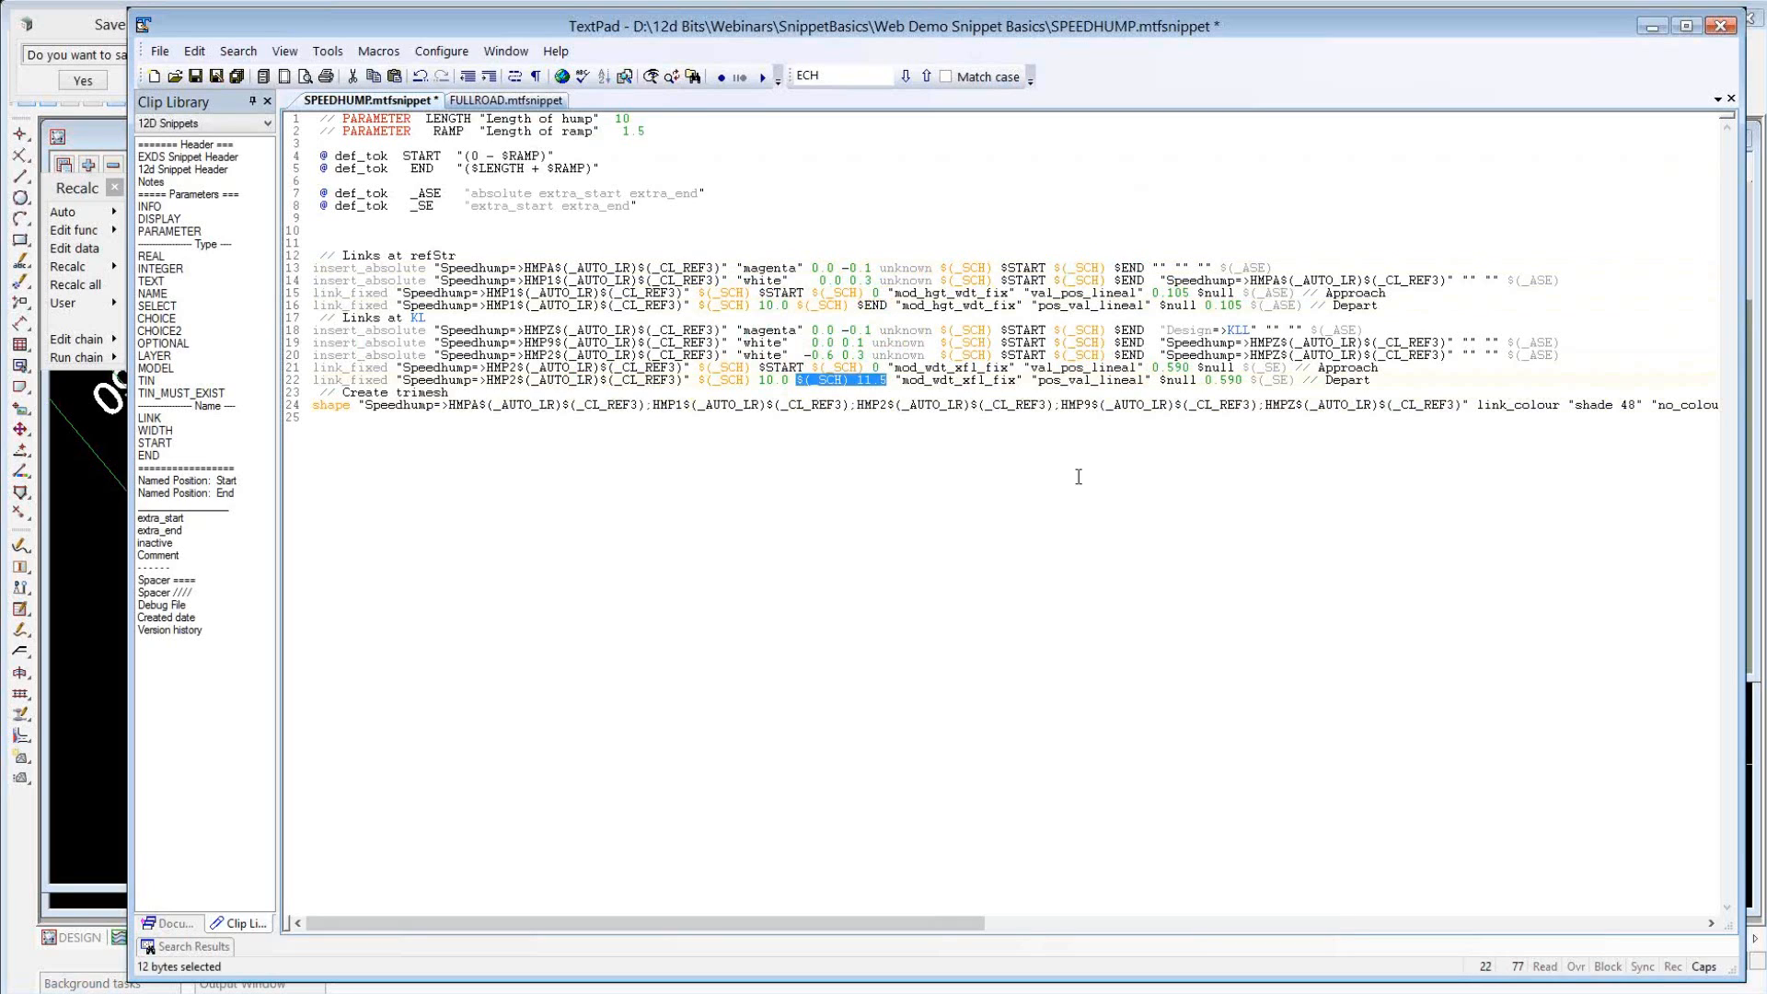
pyautogui.hotkey('ctrl', 'v')
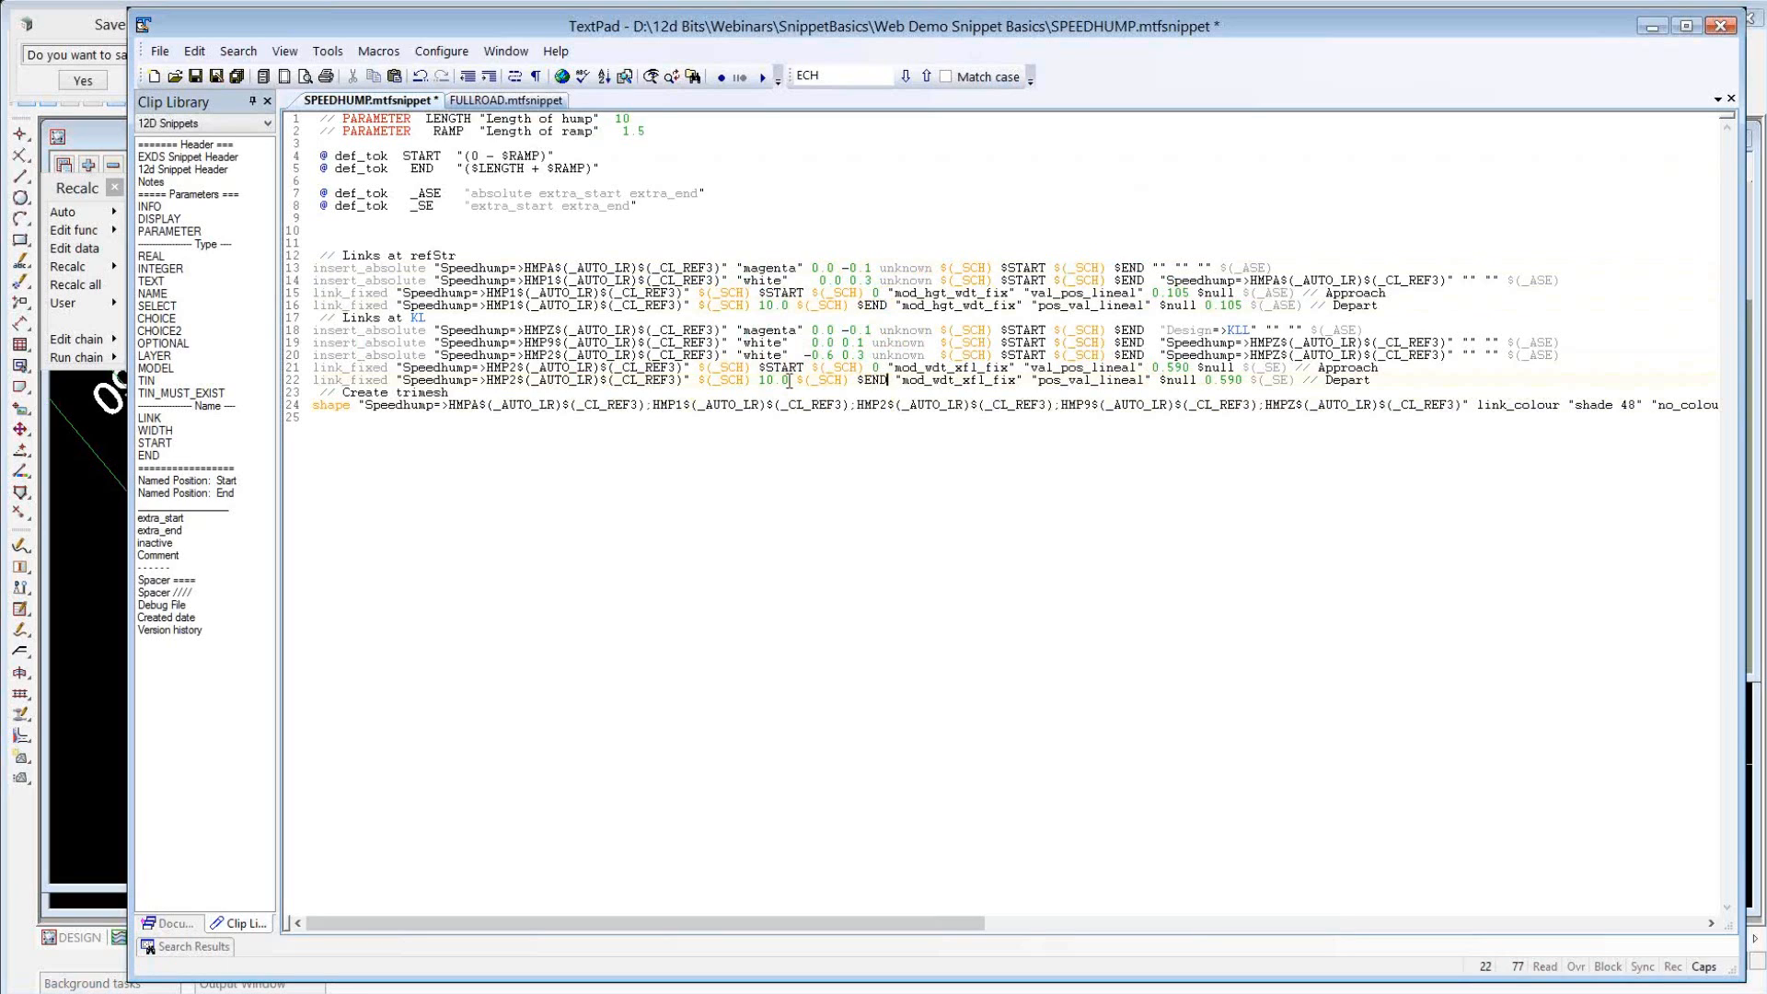
# Replace the start offset 10.0 with $LENGTH in both Depart link_fixed commands.
pyautogui.doubleClick(787, 380)
pyautogui.write('$')
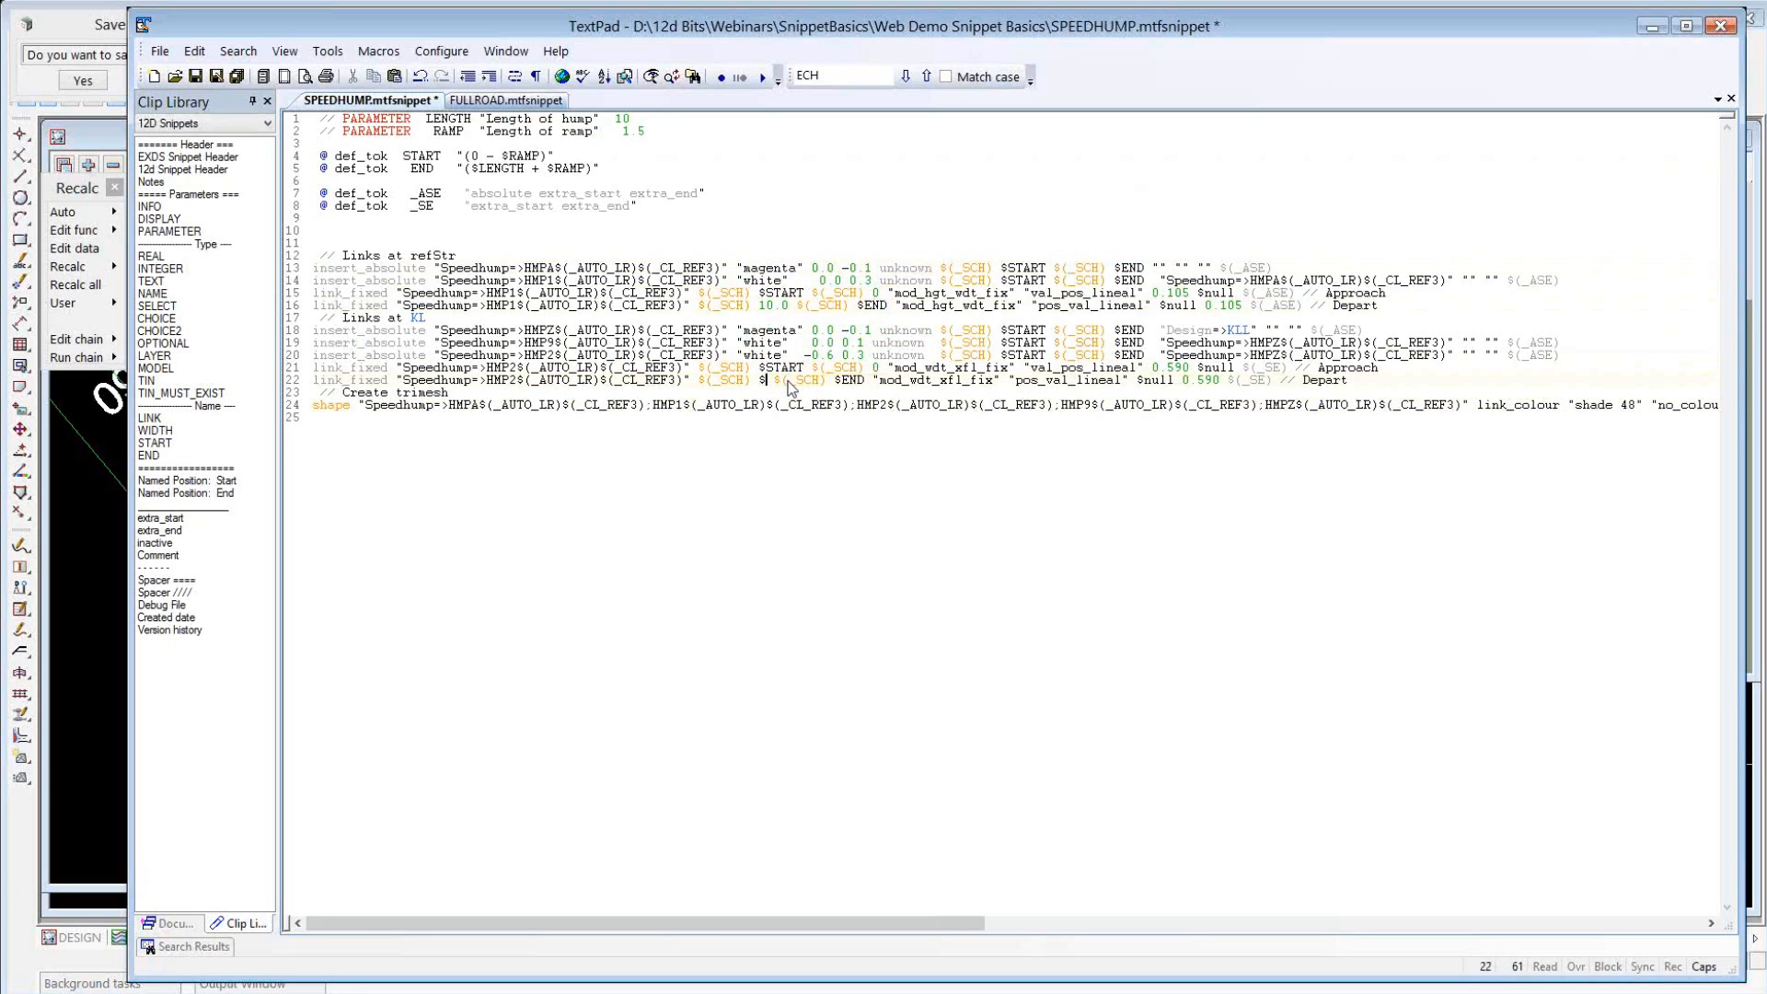
pyautogui.write('LENGTH')
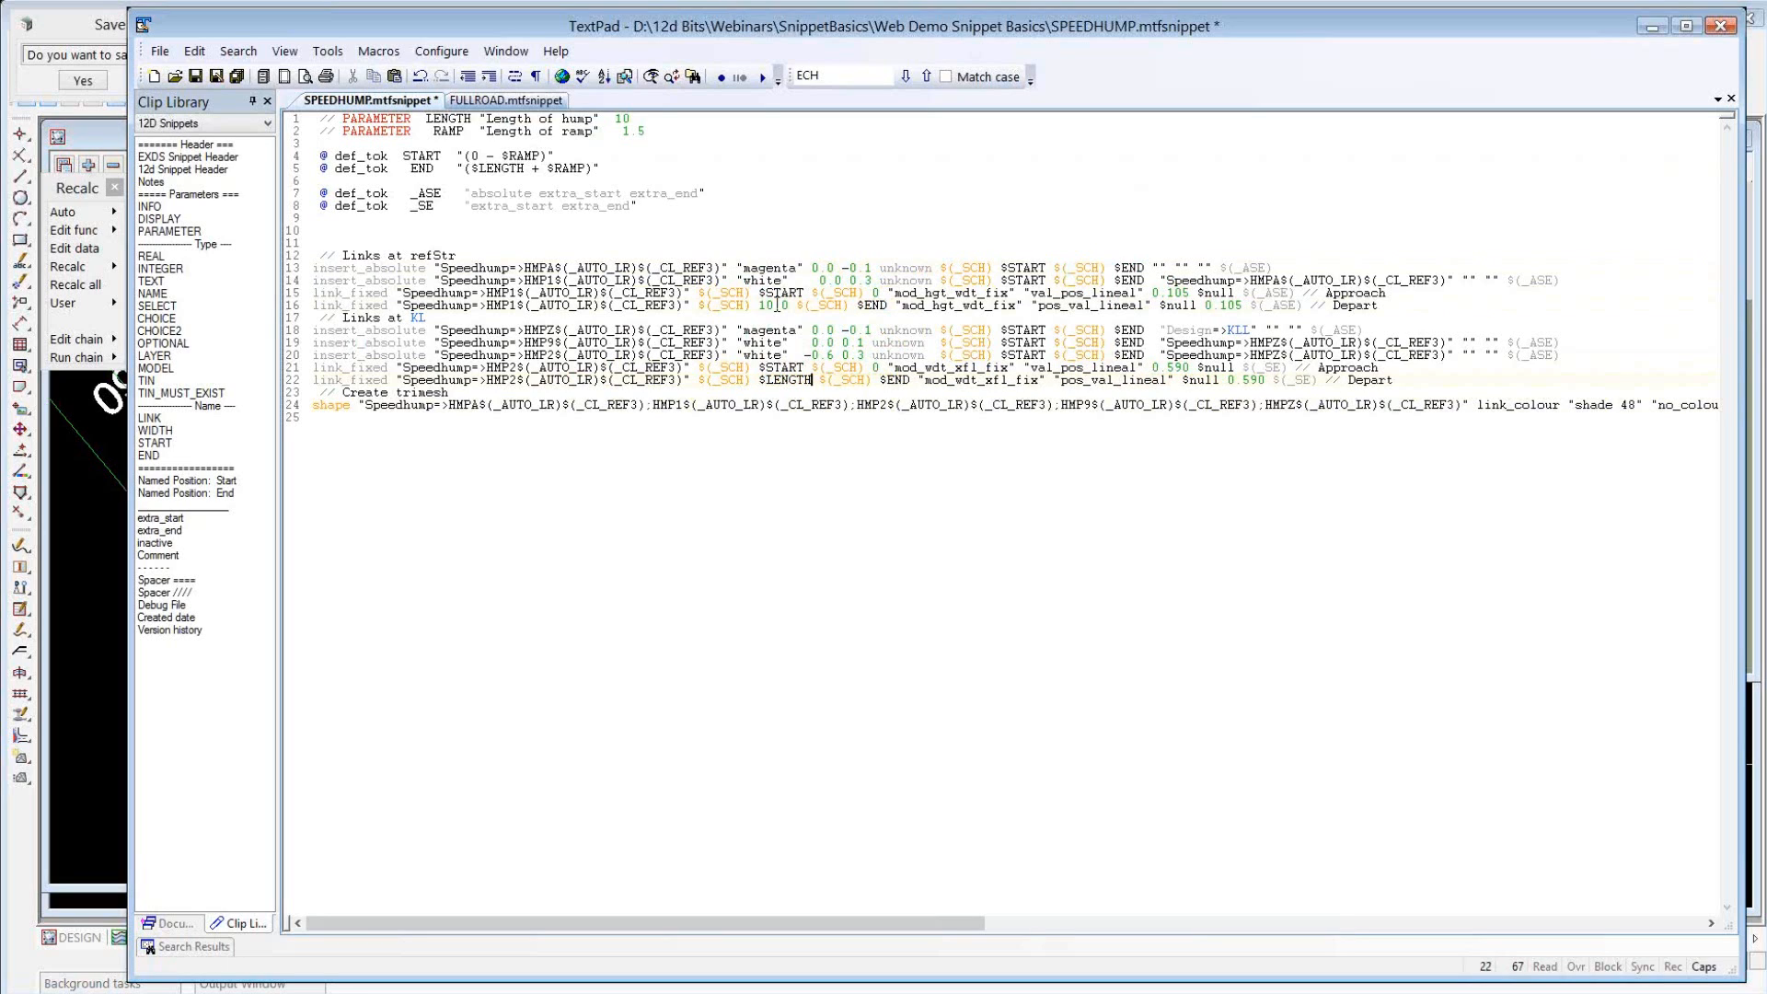
pyautogui.doubleClick(780, 306)
pyautogui.press('Delete')
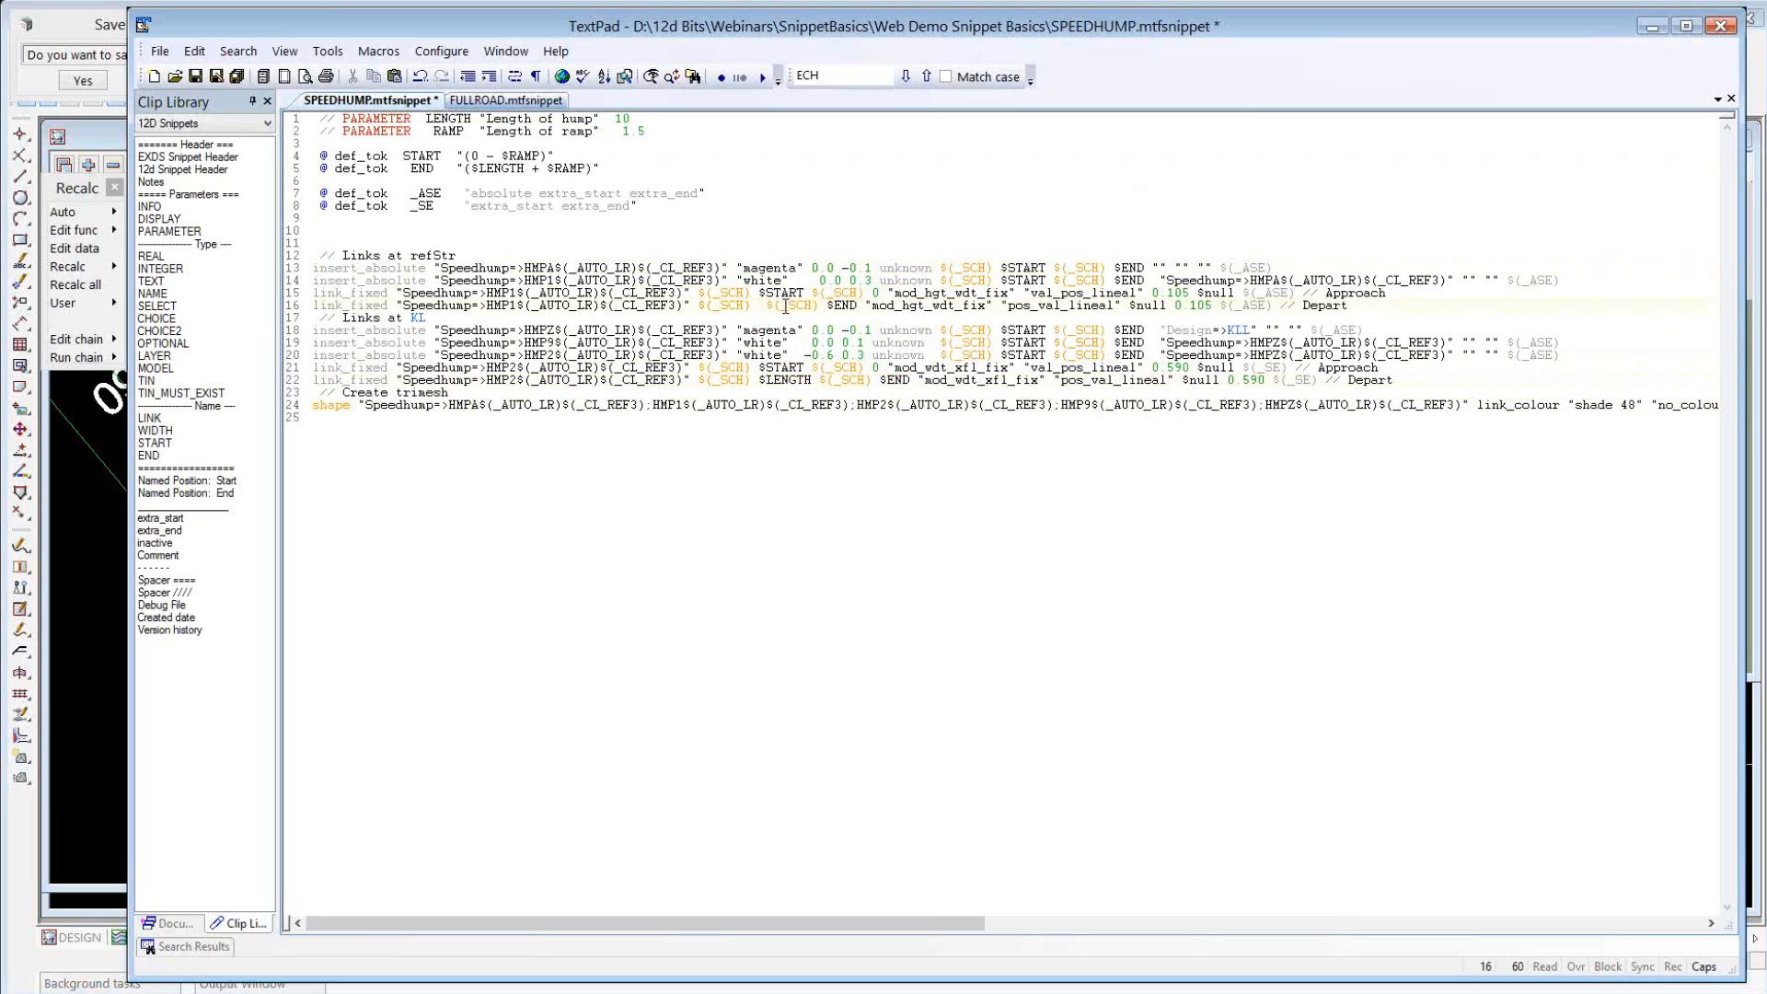
pyautogui.write('$LE')
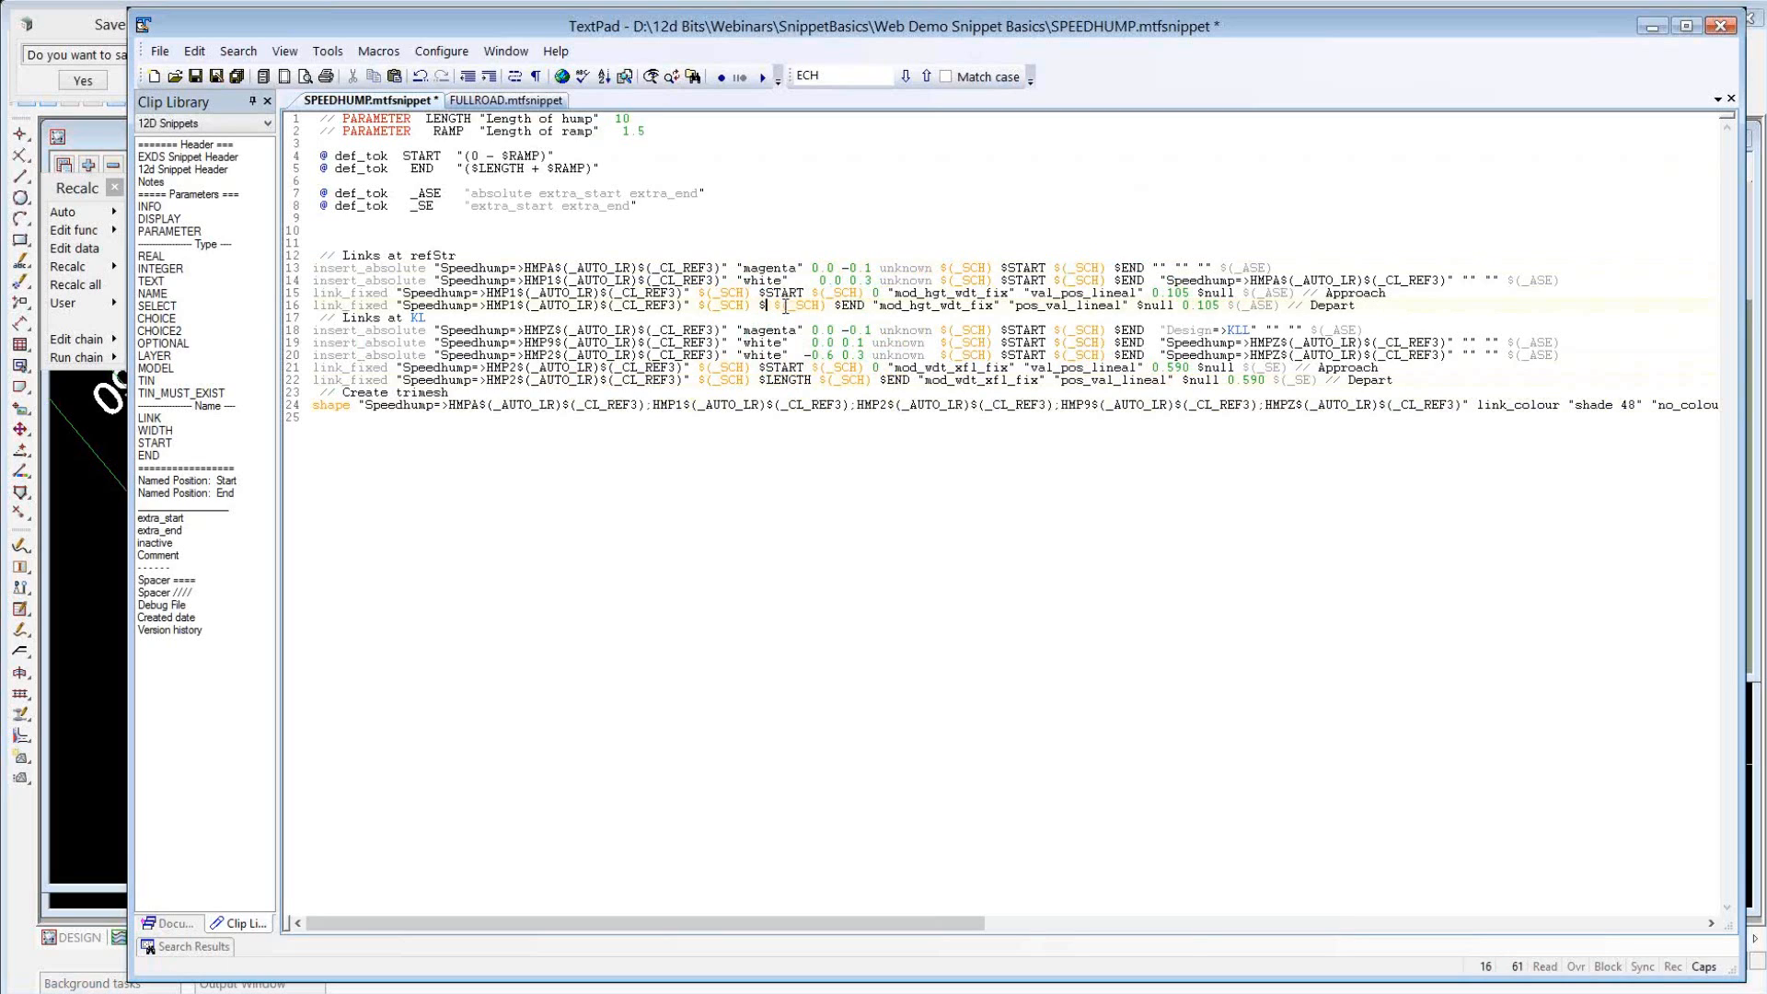
pyautogui.write('NGTH')
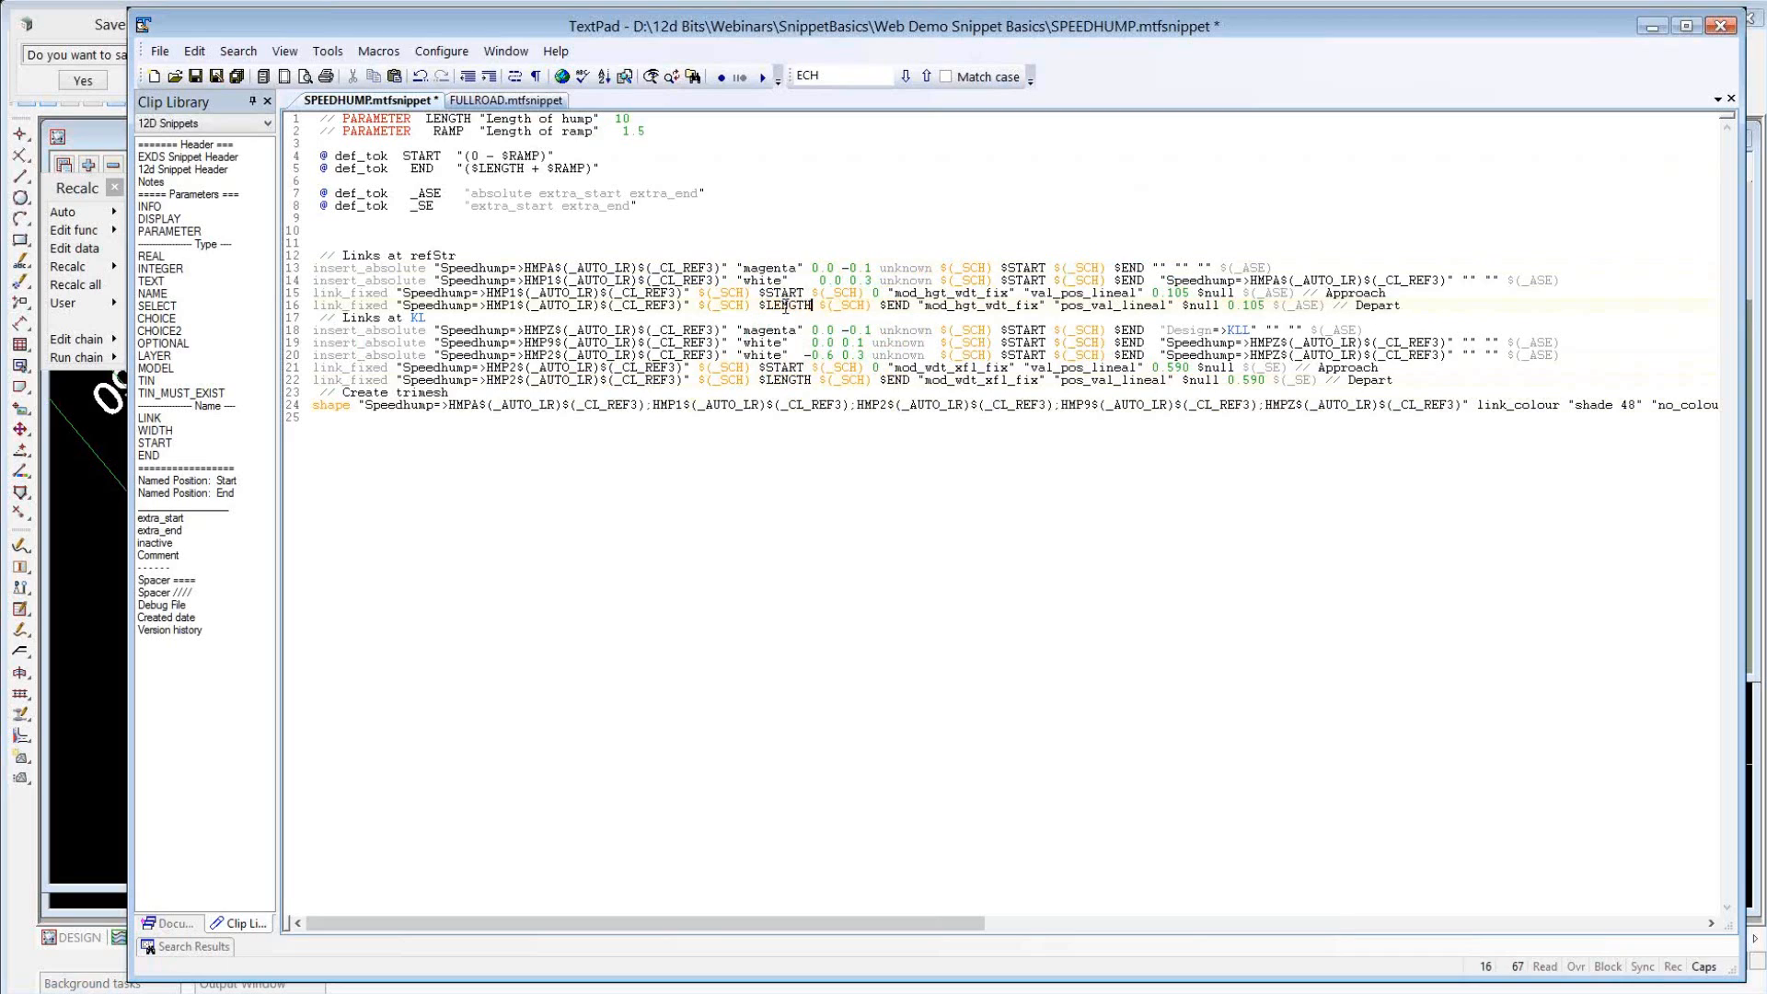
# Insert extra spacing after $START in both Approach link_fixed commands to align their columns with the Depart lines.
pyautogui.click(874, 293)
pyautogui.click(814, 292)
pyautogui.click(810, 367)
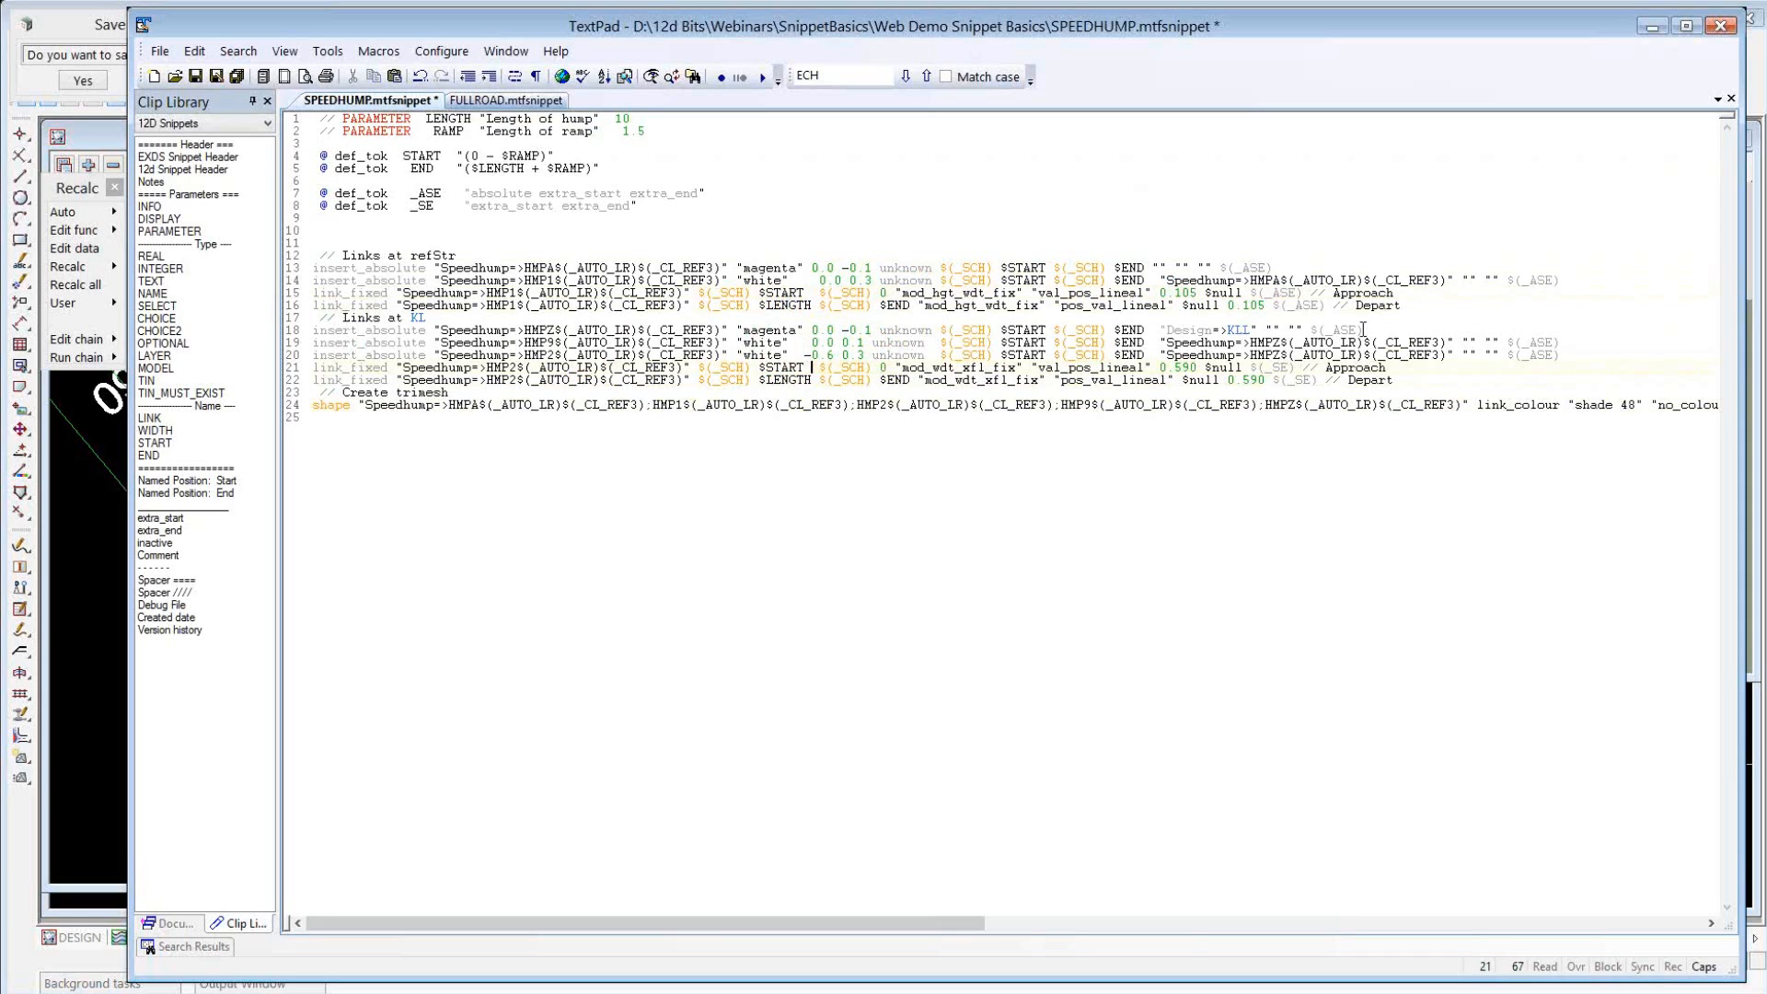
# Replace the final L of the Design KLL reference in the HMPZ command with $(_AUTO_LR) and save the snippet.
pyautogui.click(1245, 329)
pyautogui.hotkey('shift', 'Right')
pyautogui.doubleClick(1210, 331)
pyautogui.hotkey('ctrl', 'shift', 'Right')
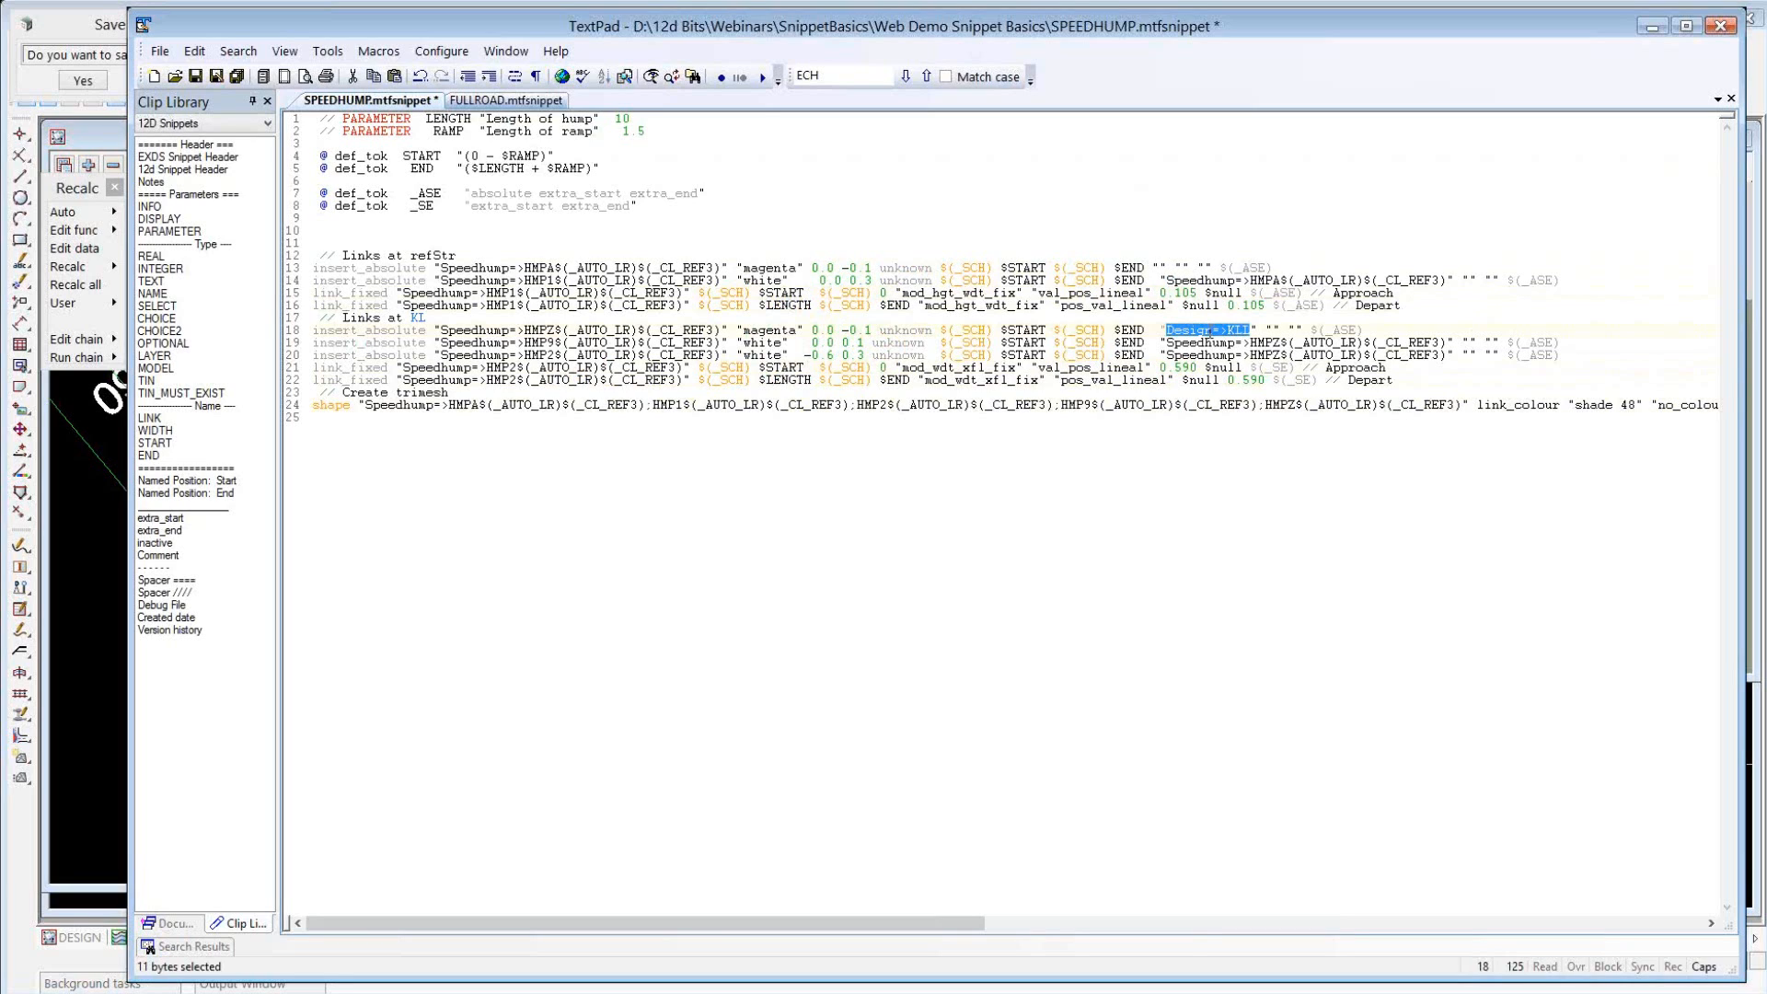
pyautogui.click(1247, 329)
pyautogui.hotkey('shift', 'Right')
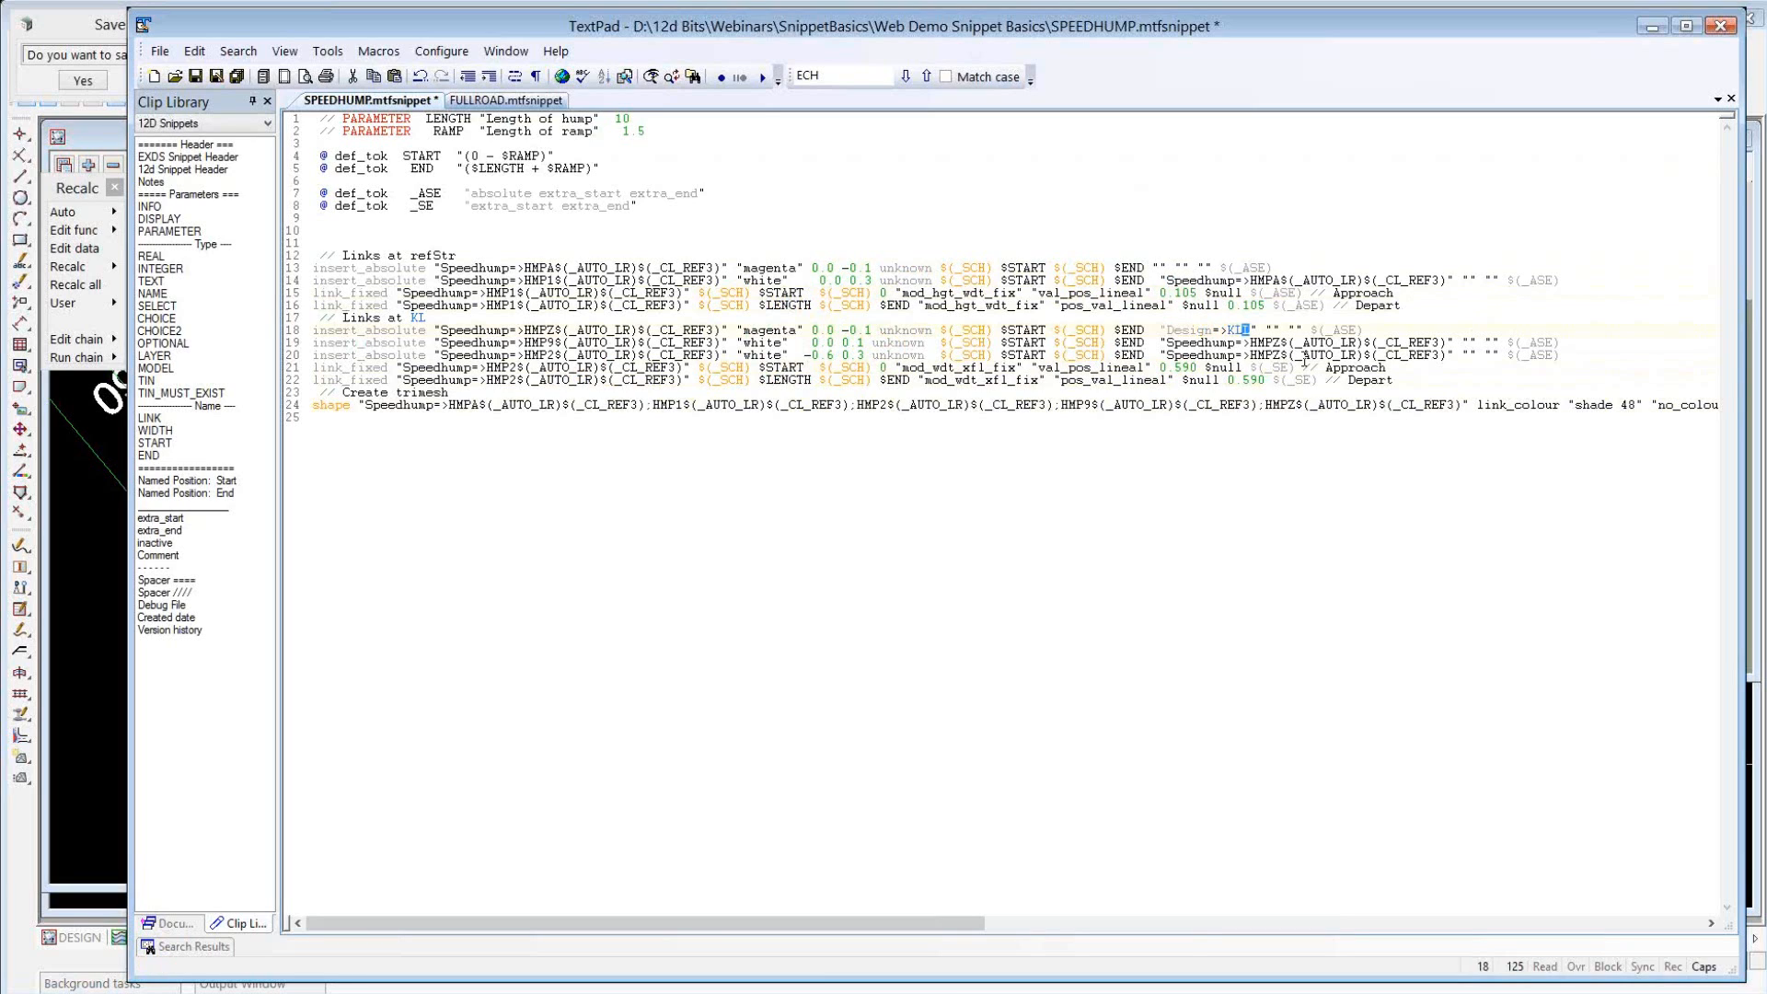
pyautogui.write('$(_AUTO_lr)')
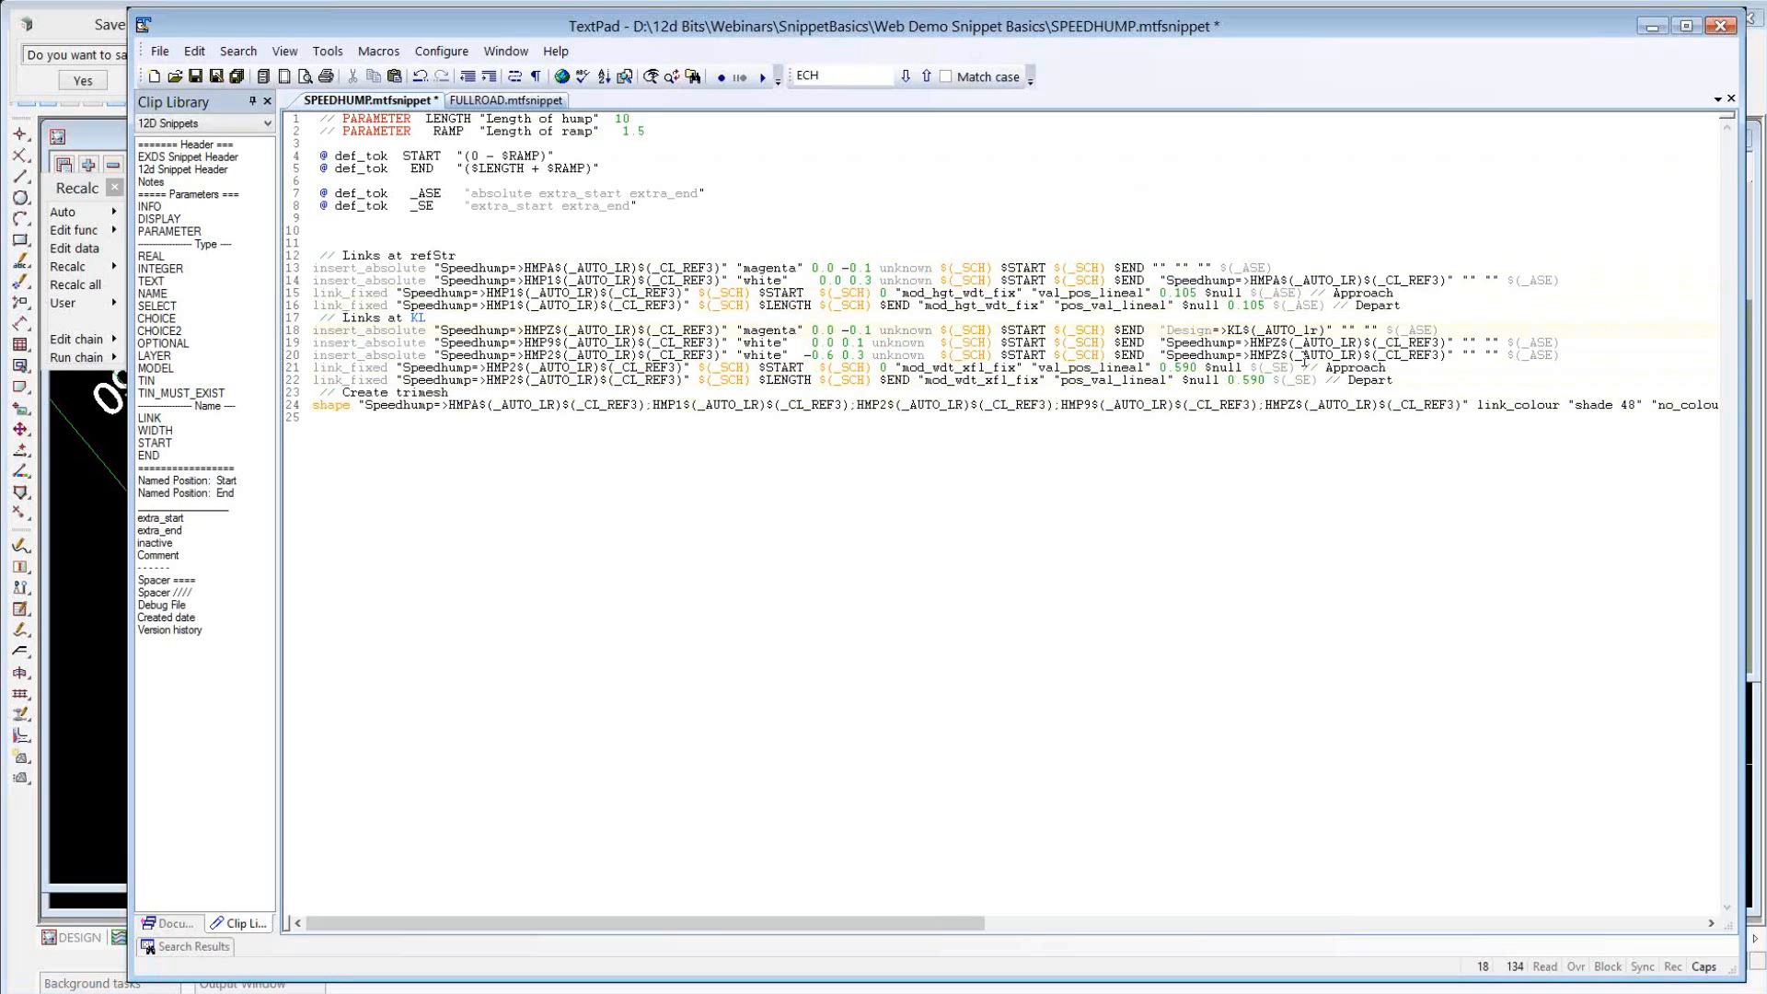
pyautogui.press('BackSpace')
pyautogui.press('BackSpace')
pyautogui.write('LR')
pyautogui.click(792, 449)
pyautogui.click(194, 76)
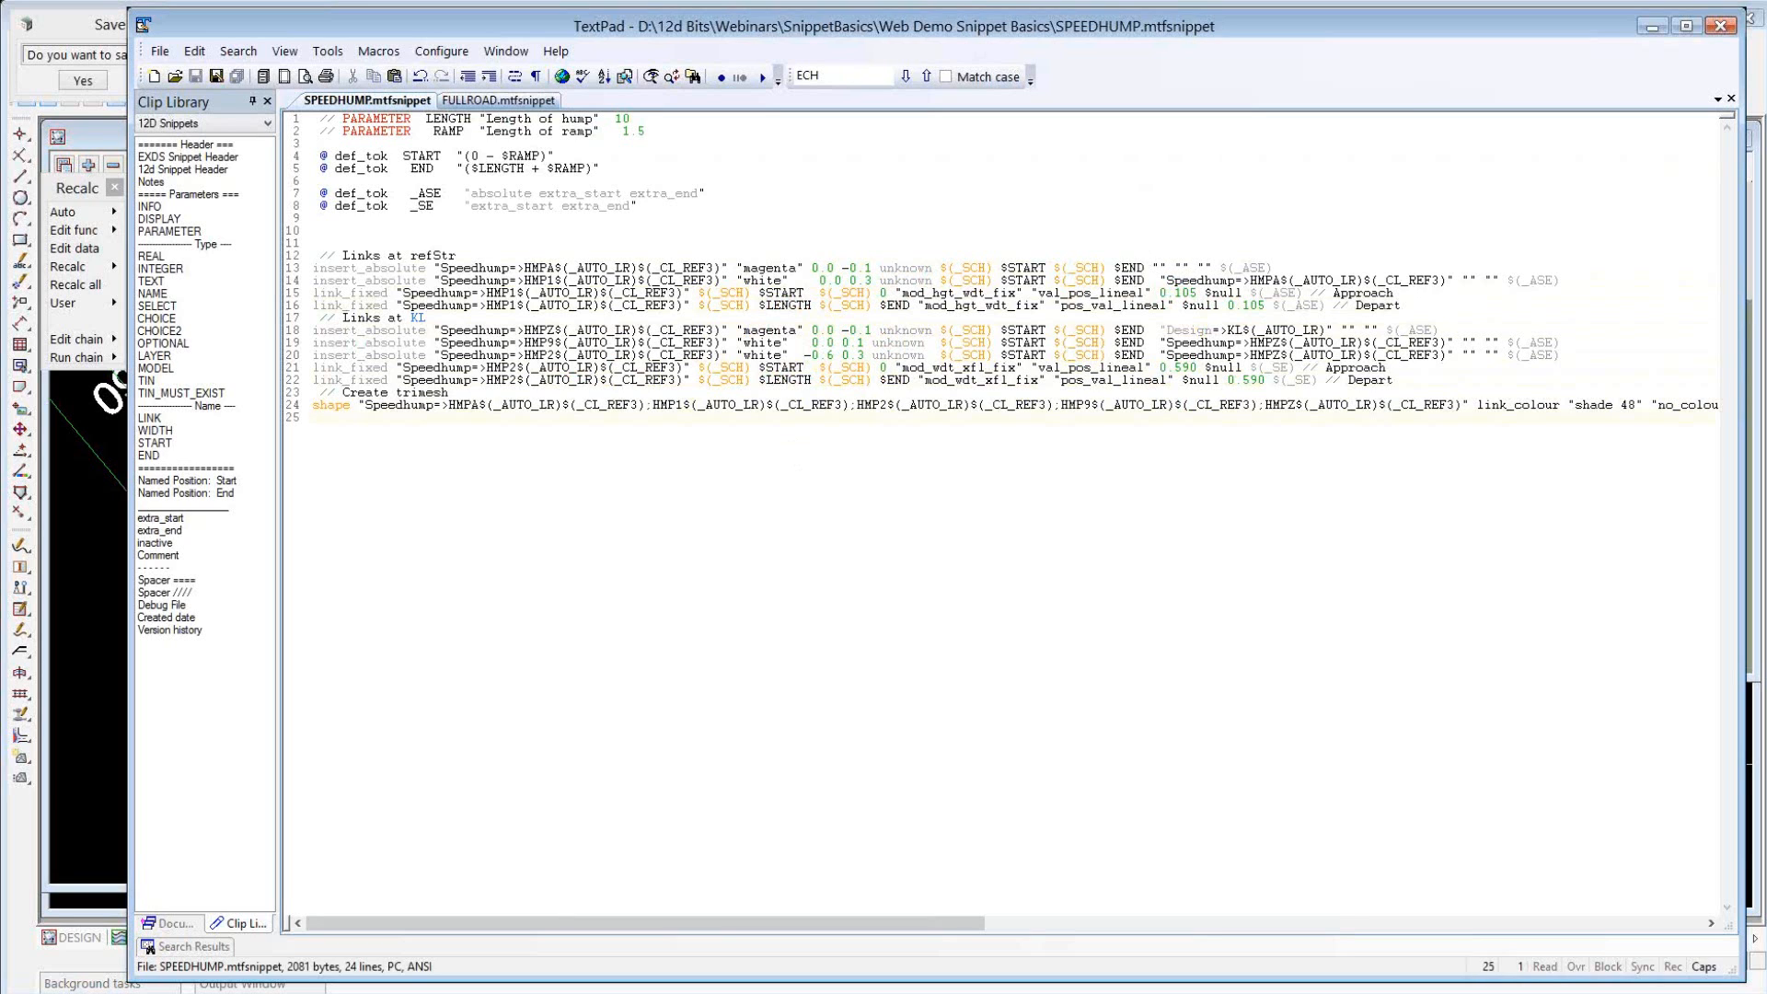
# Switch to 12d Model and open the left and right modifiers of RS20.mtf.
pyautogui.hotkey('alt', 'Tab')
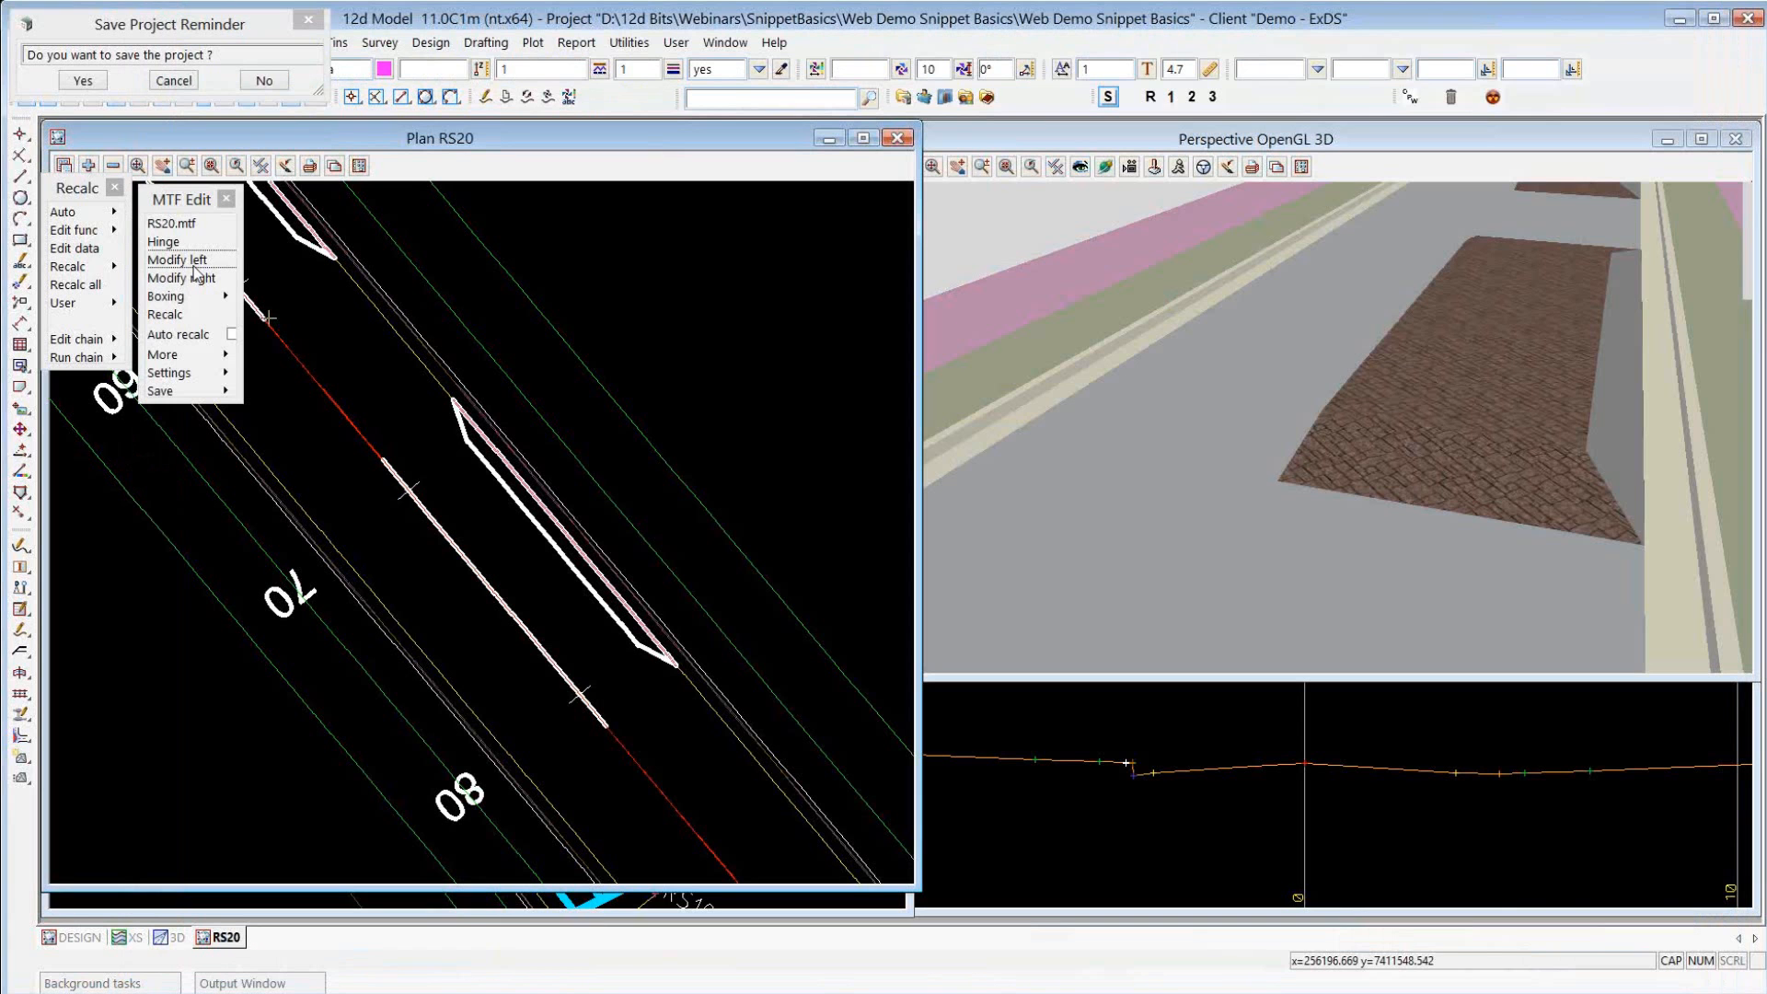
pyautogui.click(189, 261)
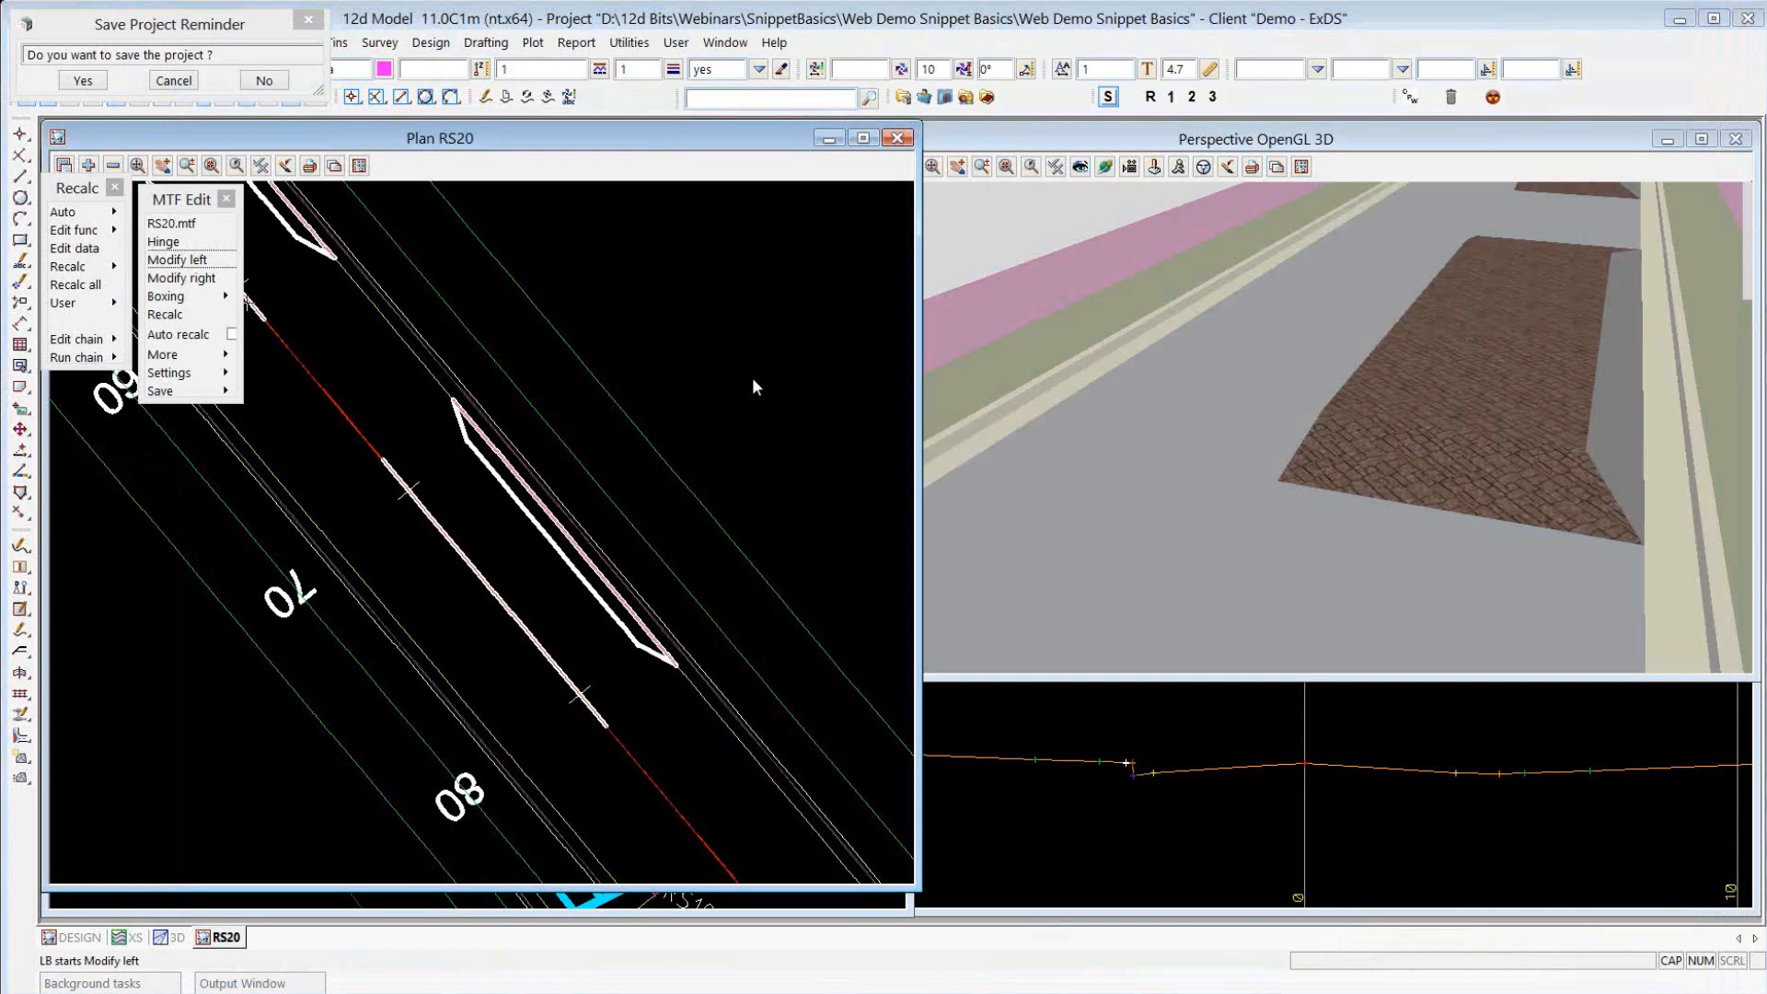
pyautogui.click(752, 379)
pyautogui.click(208, 277)
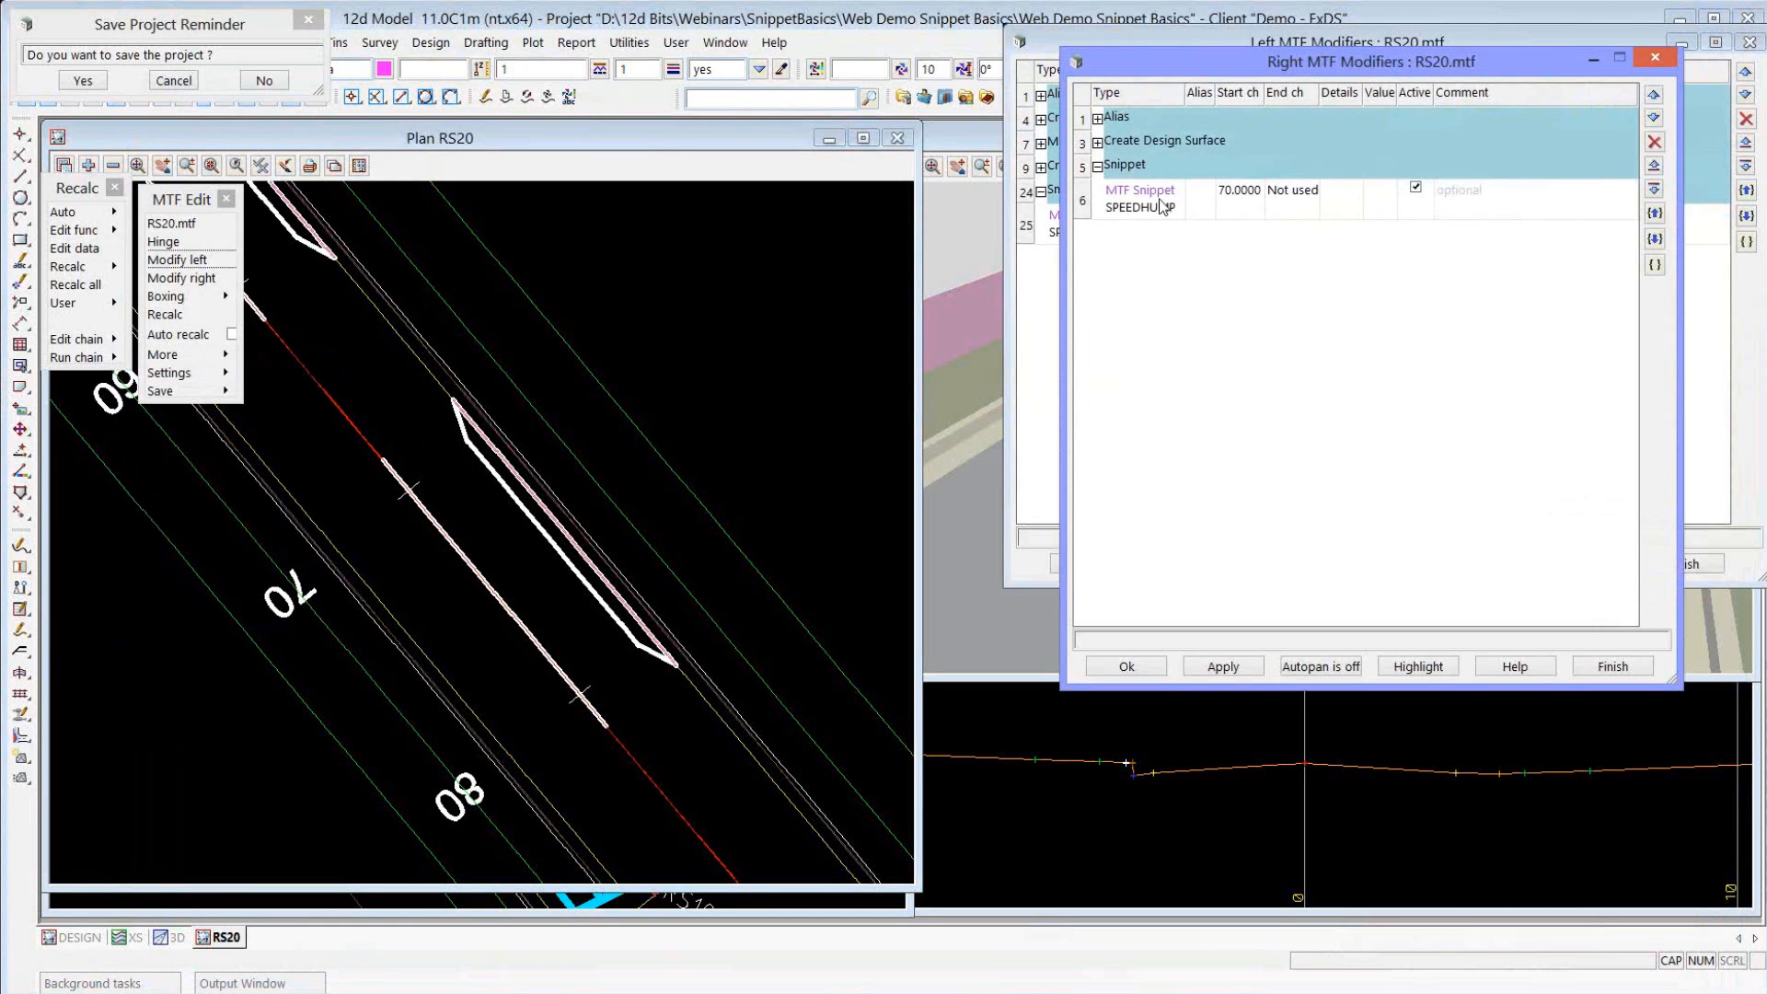
# Reapply the SPEEDHUMP snippet in the right and left modifiers with hump length 10 and ramp length 1.5.
pyautogui.click(1161, 201)
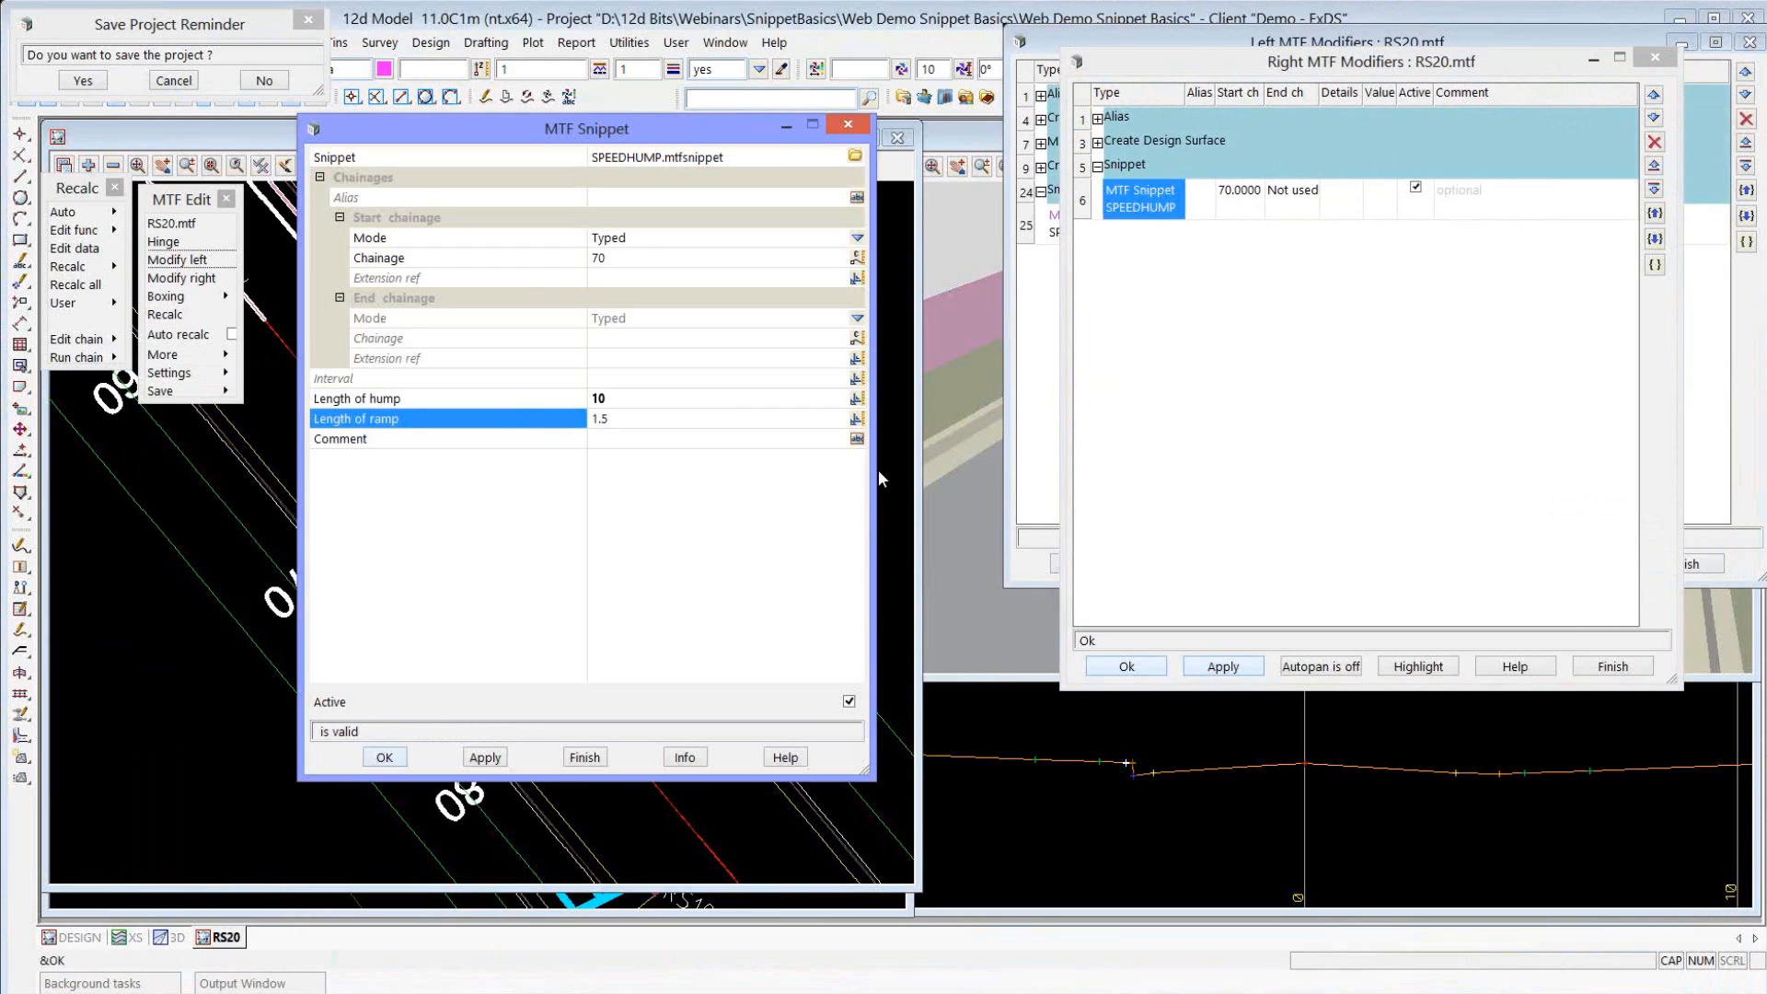
pyautogui.click(1077, 396)
pyautogui.click(1059, 217)
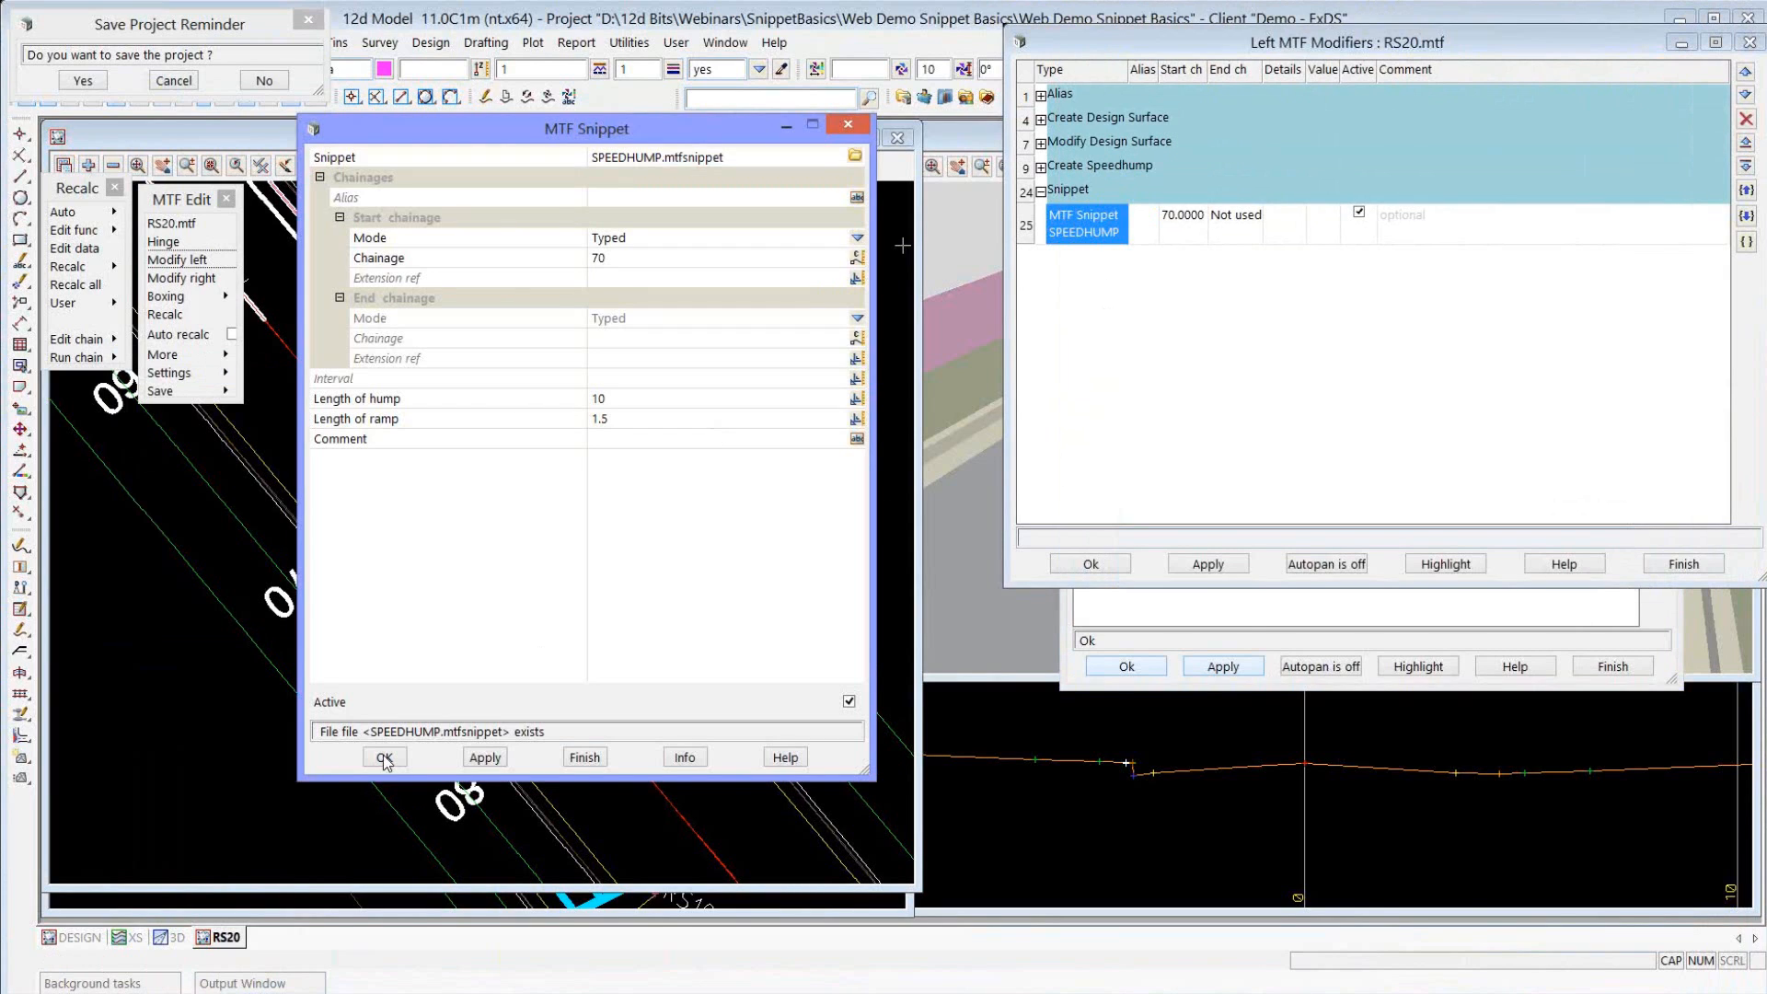
pyautogui.click(385, 758)
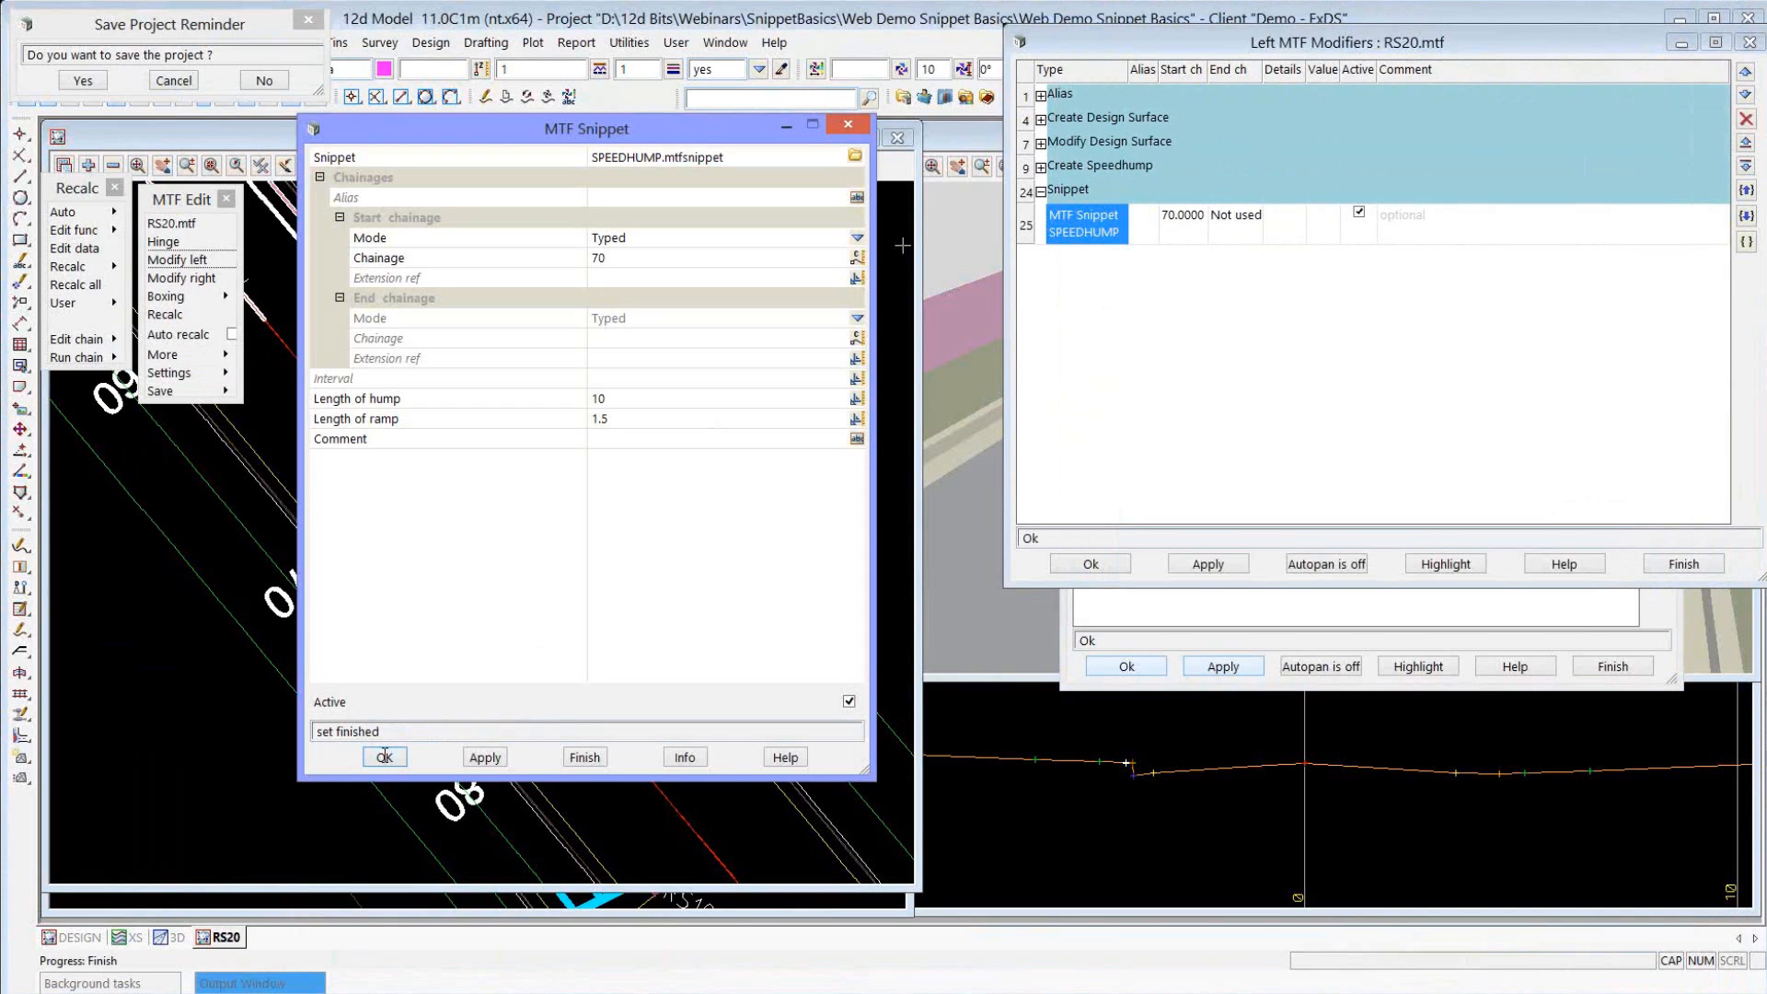
pyautogui.click(385, 756)
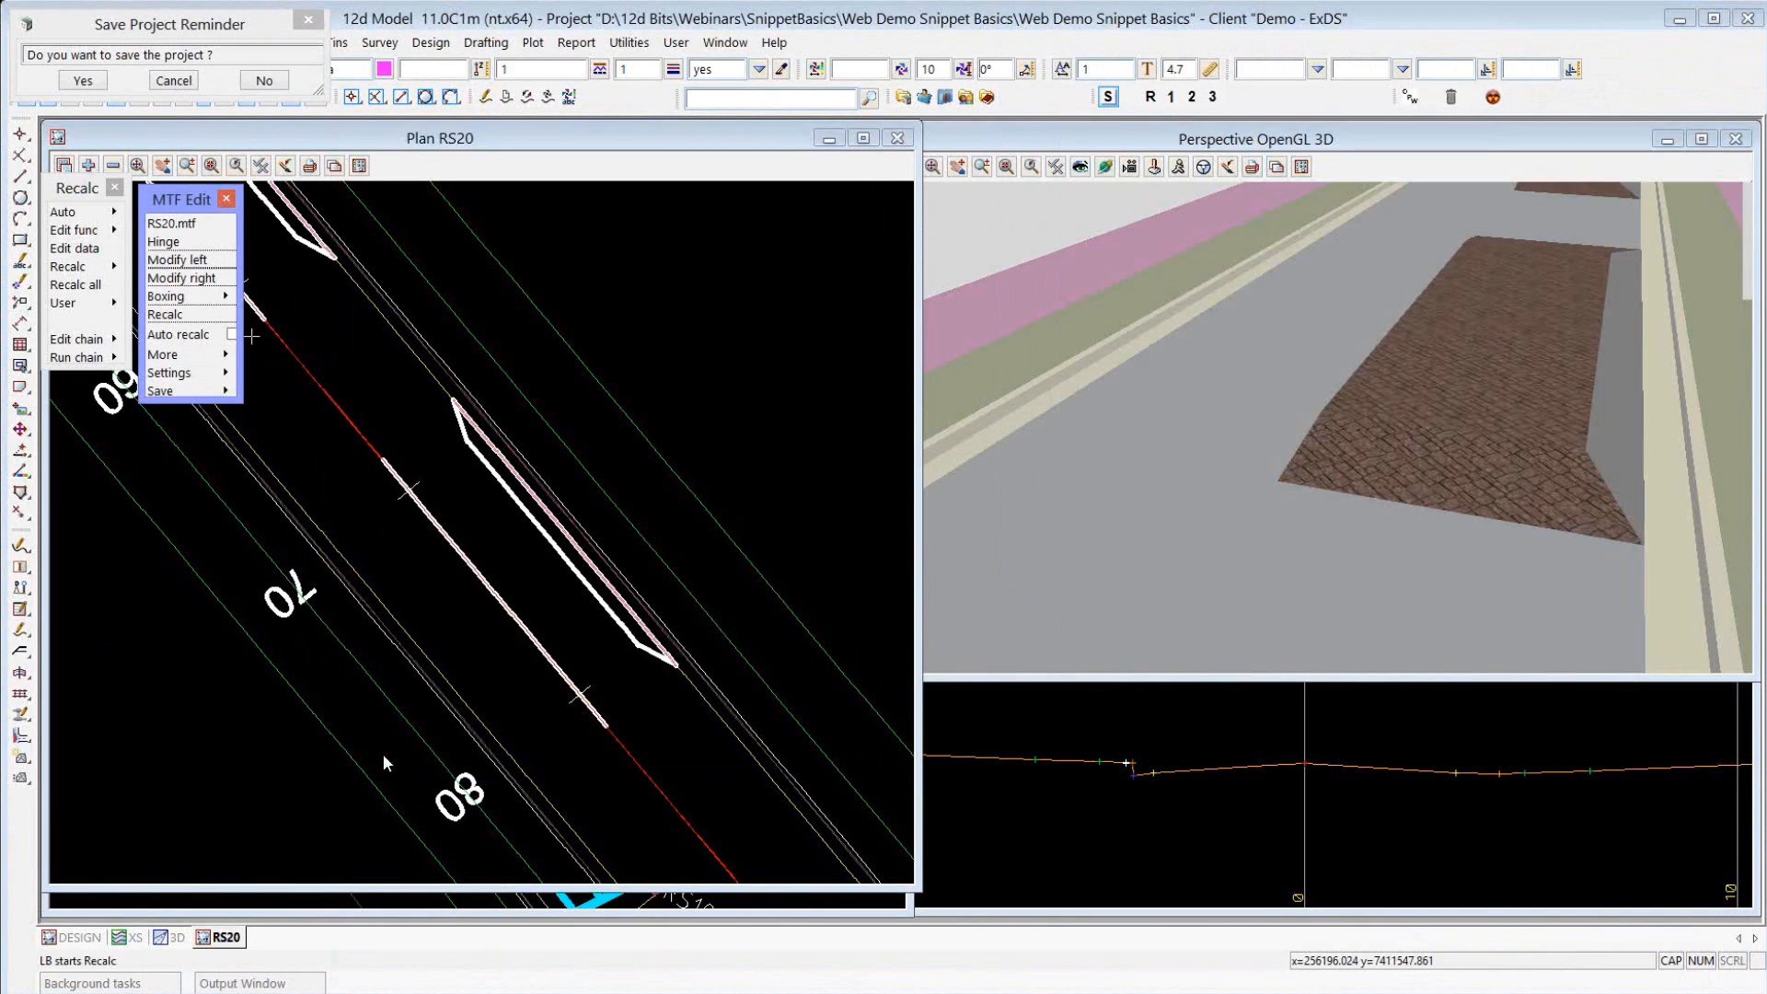
pyautogui.click(1109, 96)
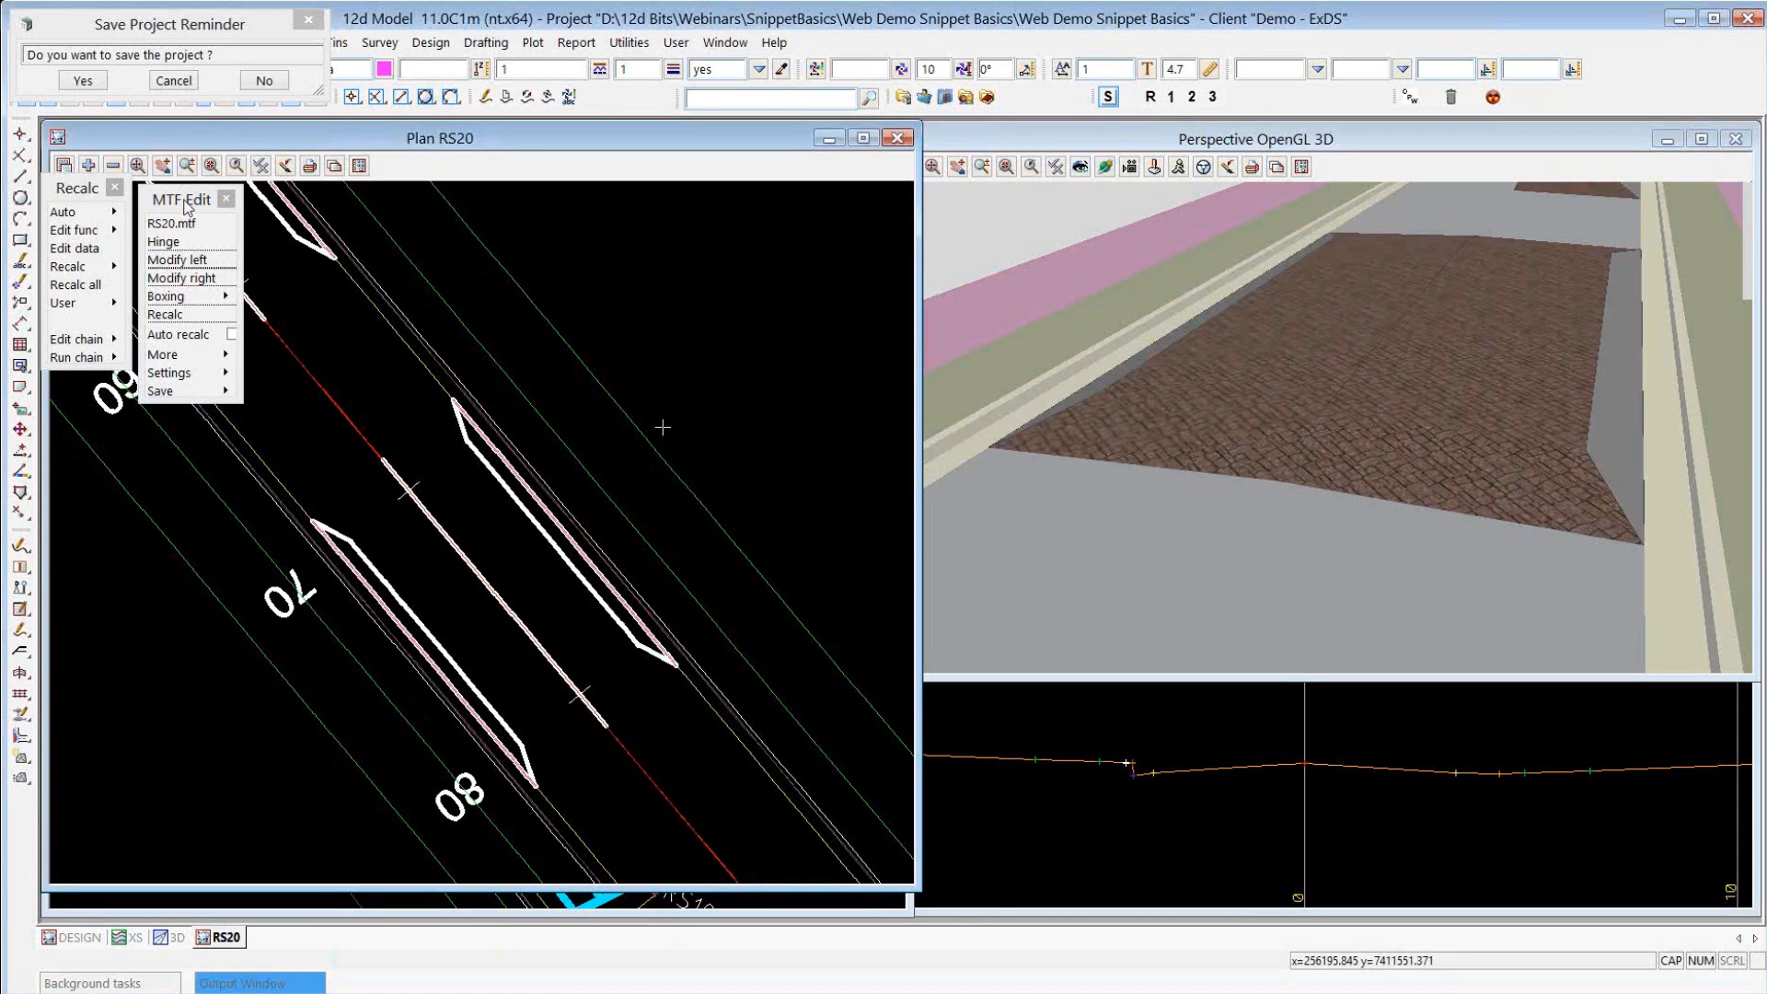
# Set the left SPEEDHUMP snippet's hump length to 15, apply the modifiers and check the result in the 3D view.
pyautogui.click(177, 260)
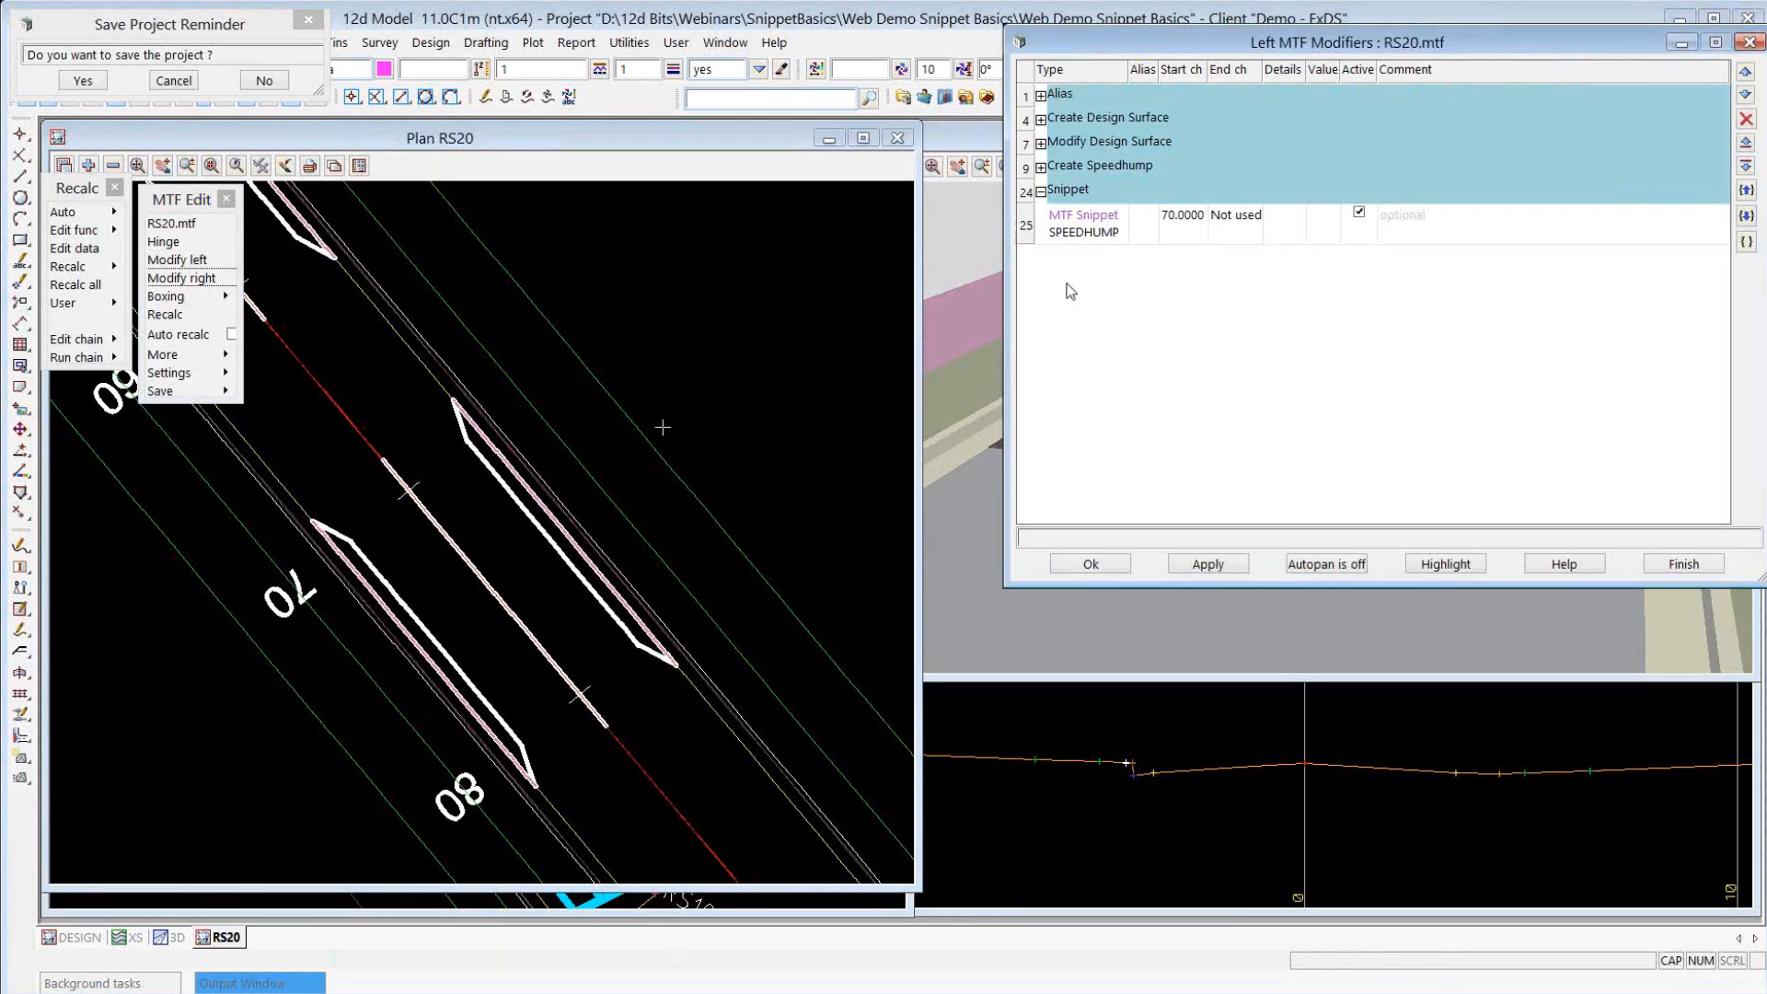
pyautogui.doubleClick(1090, 229)
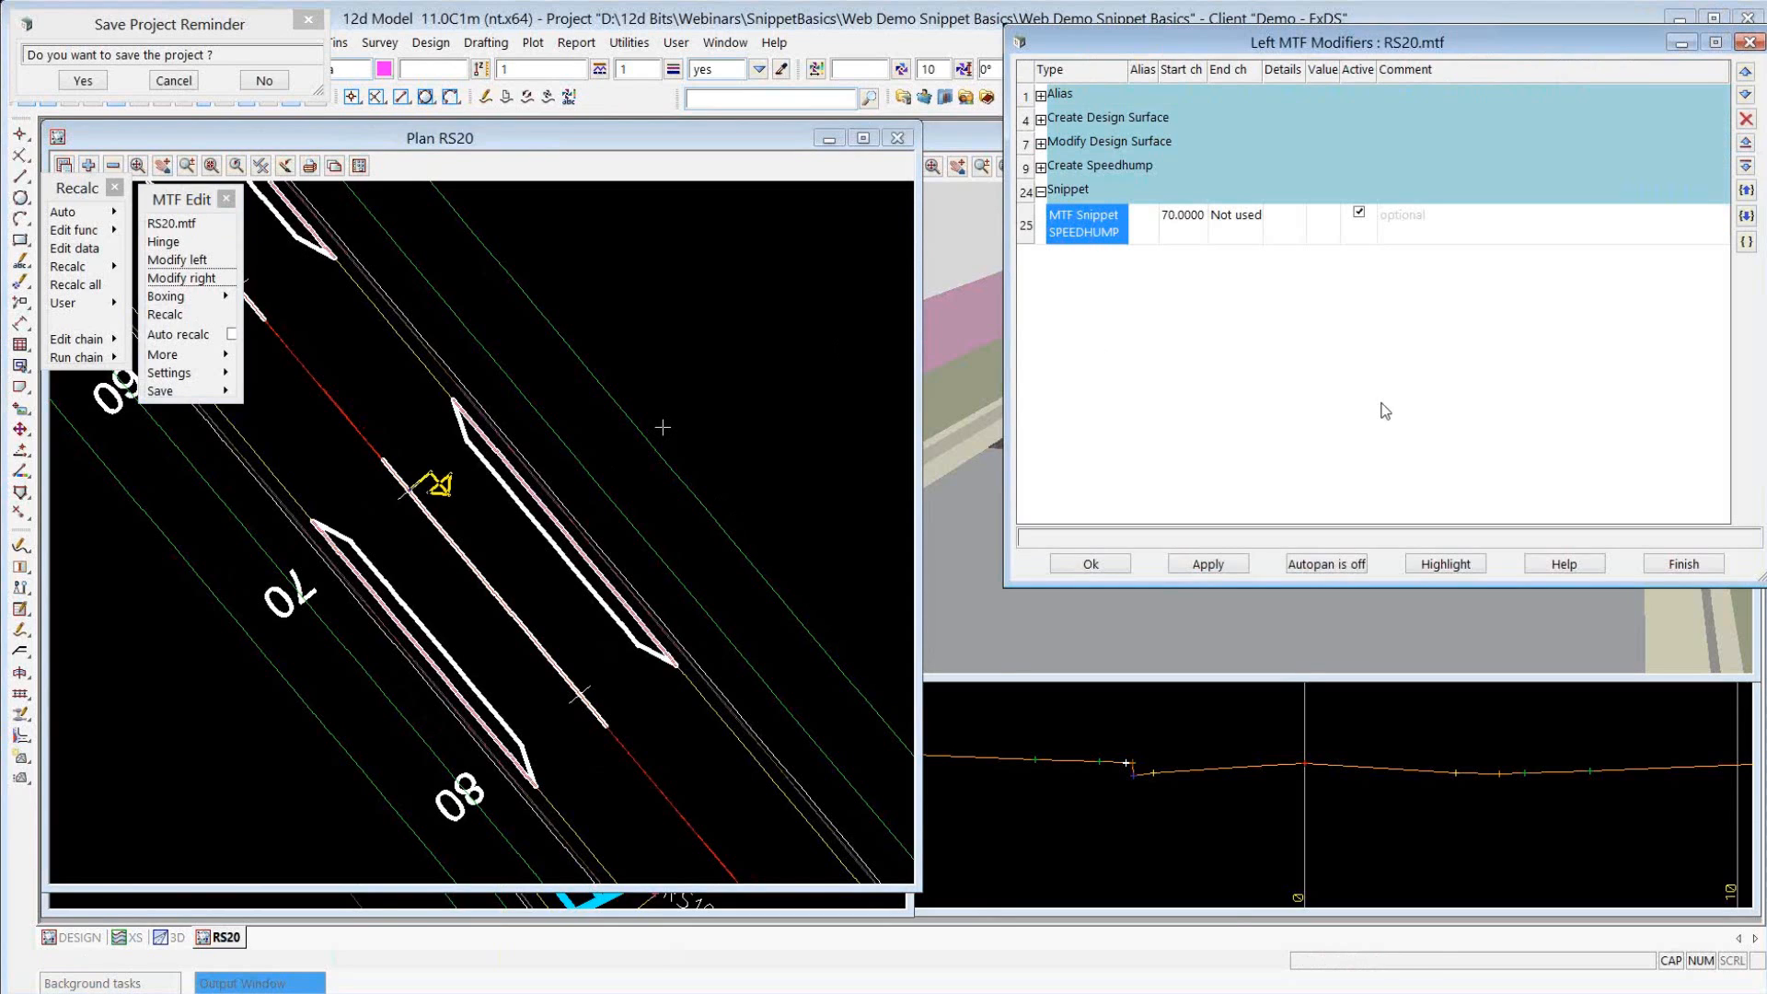
pyautogui.click(578, 405)
pyautogui.write('15')
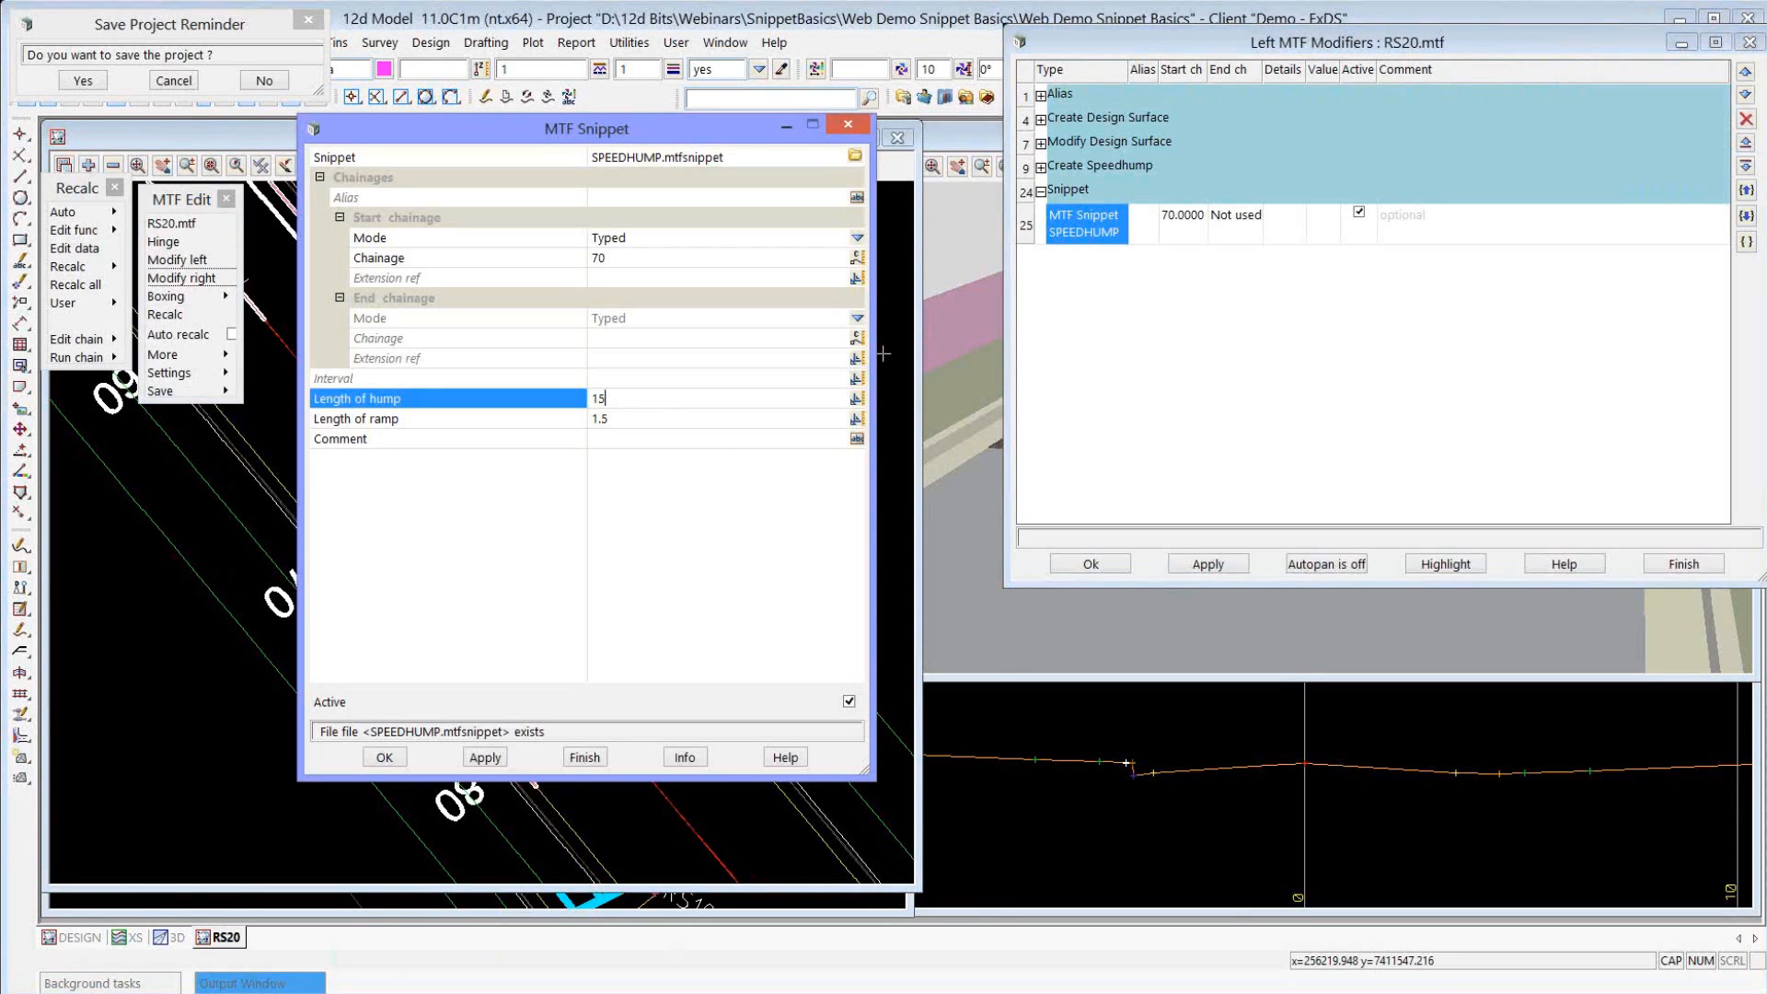
pyautogui.click(385, 757)
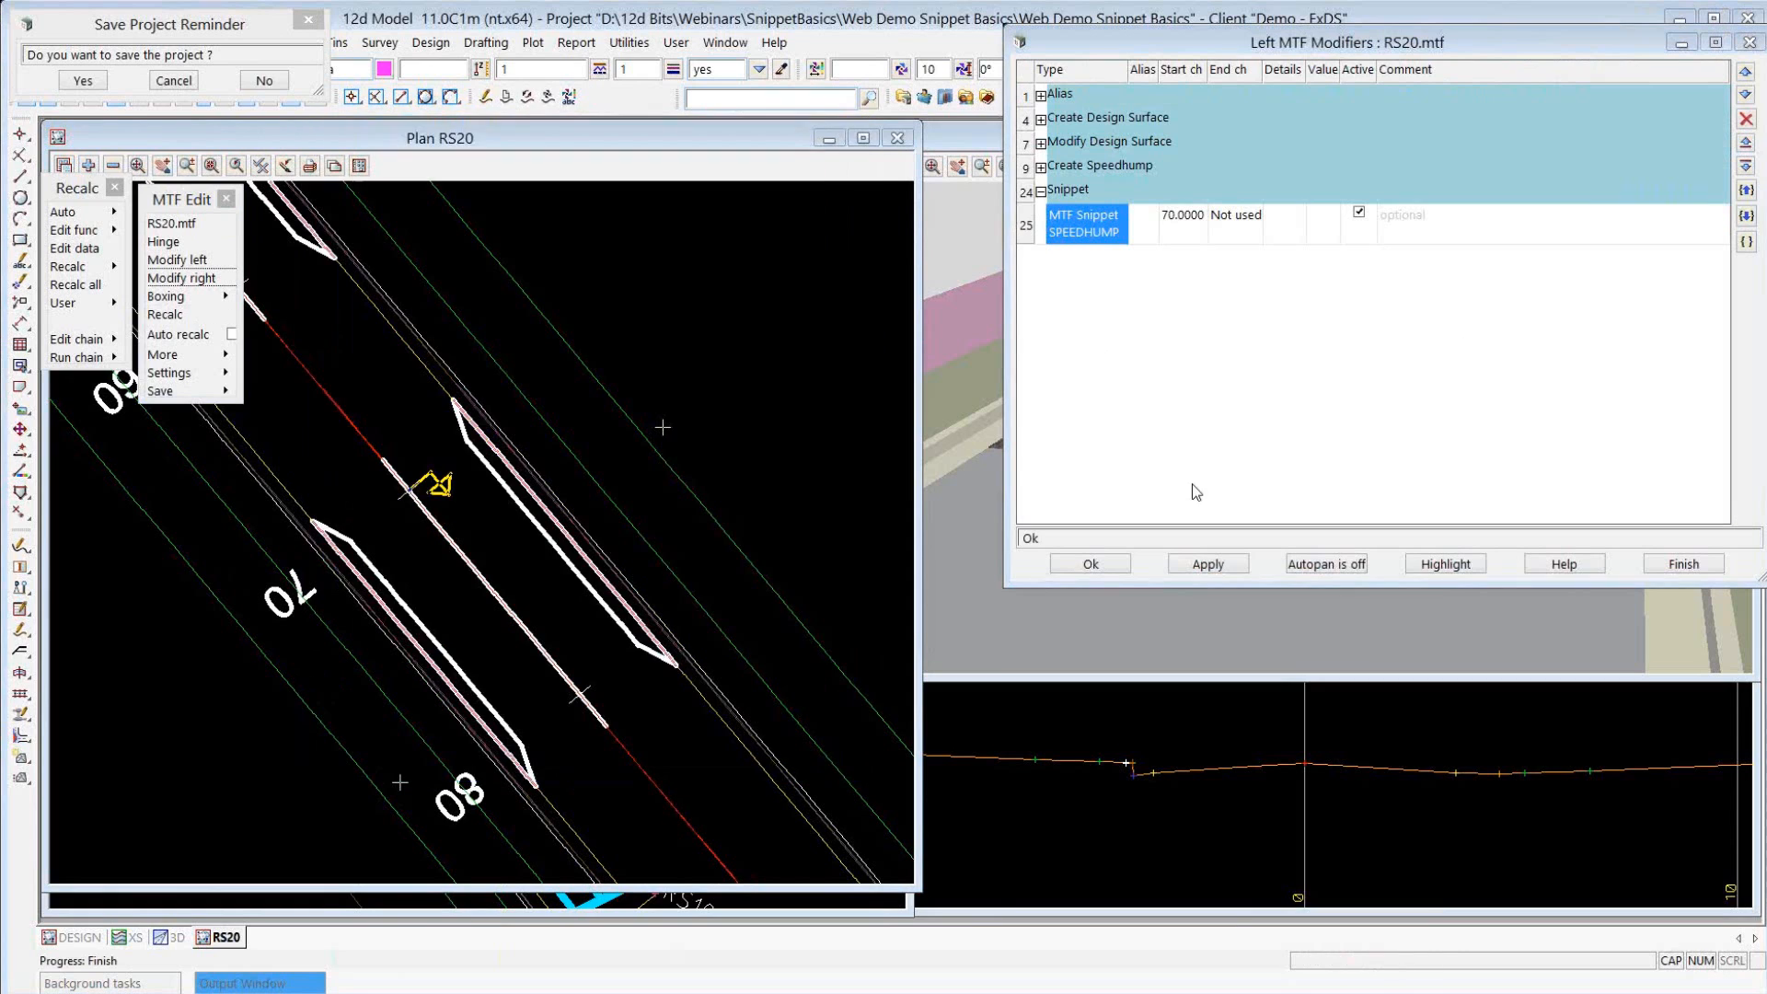
pyautogui.click(1090, 563)
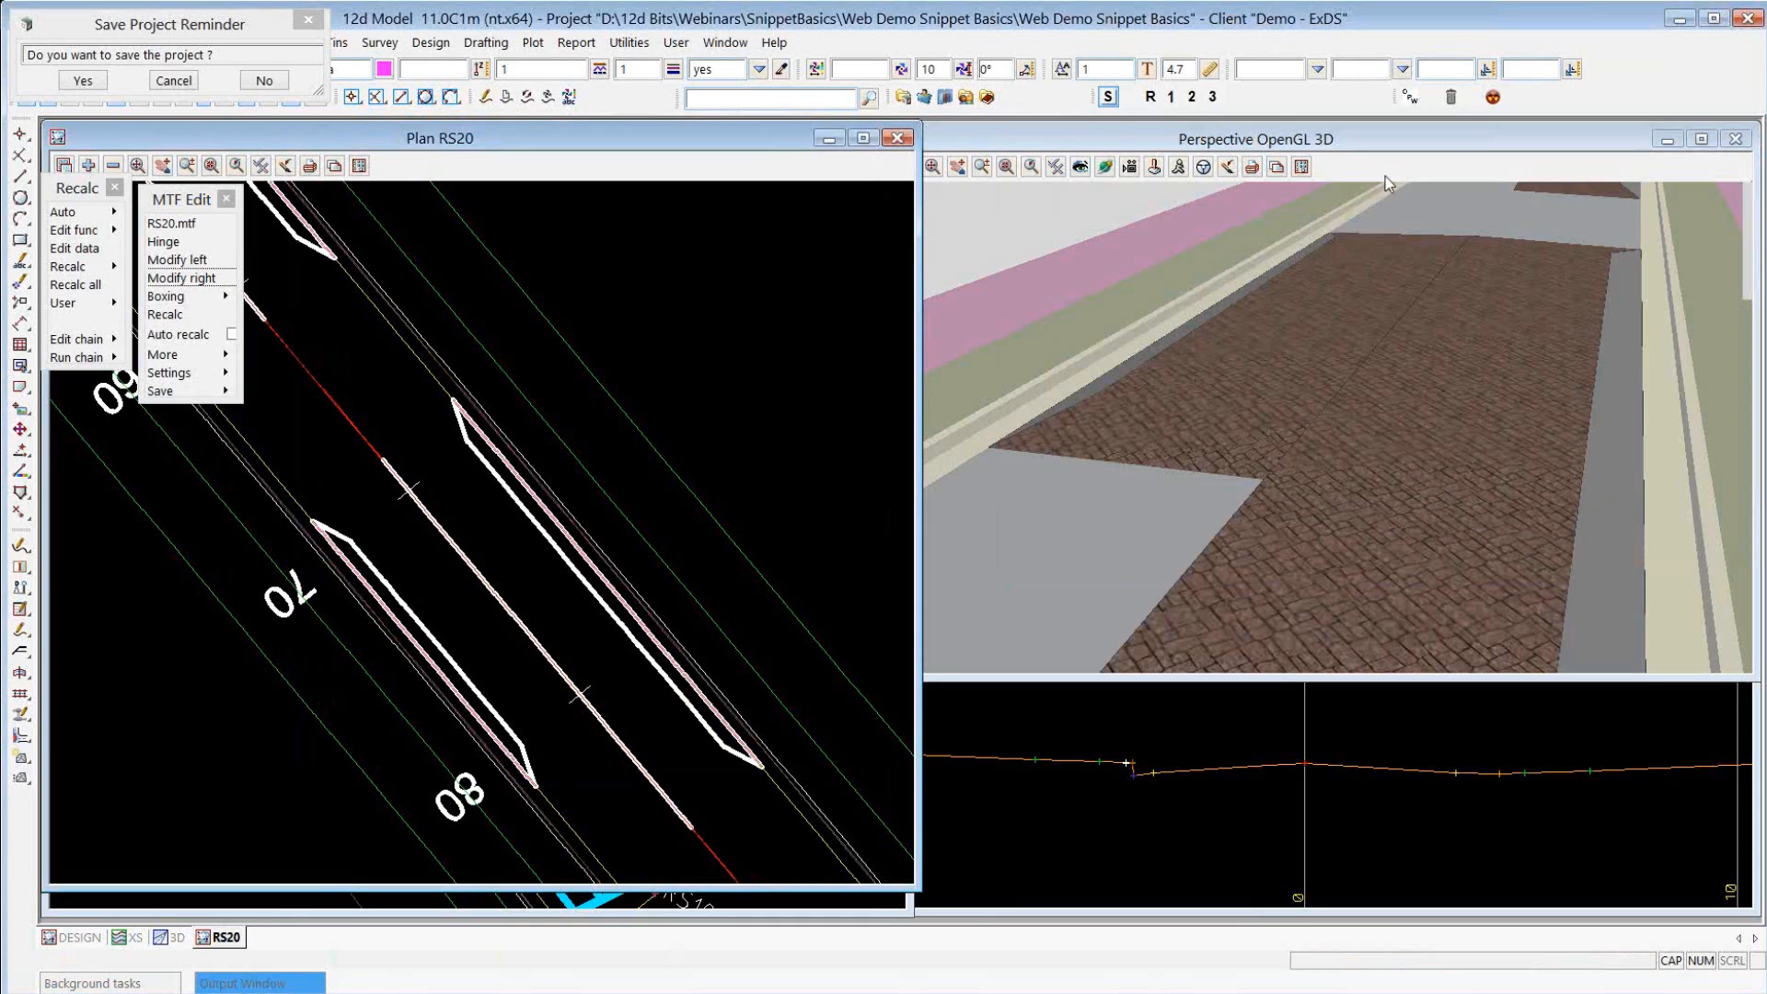
pyautogui.click(1336, 342)
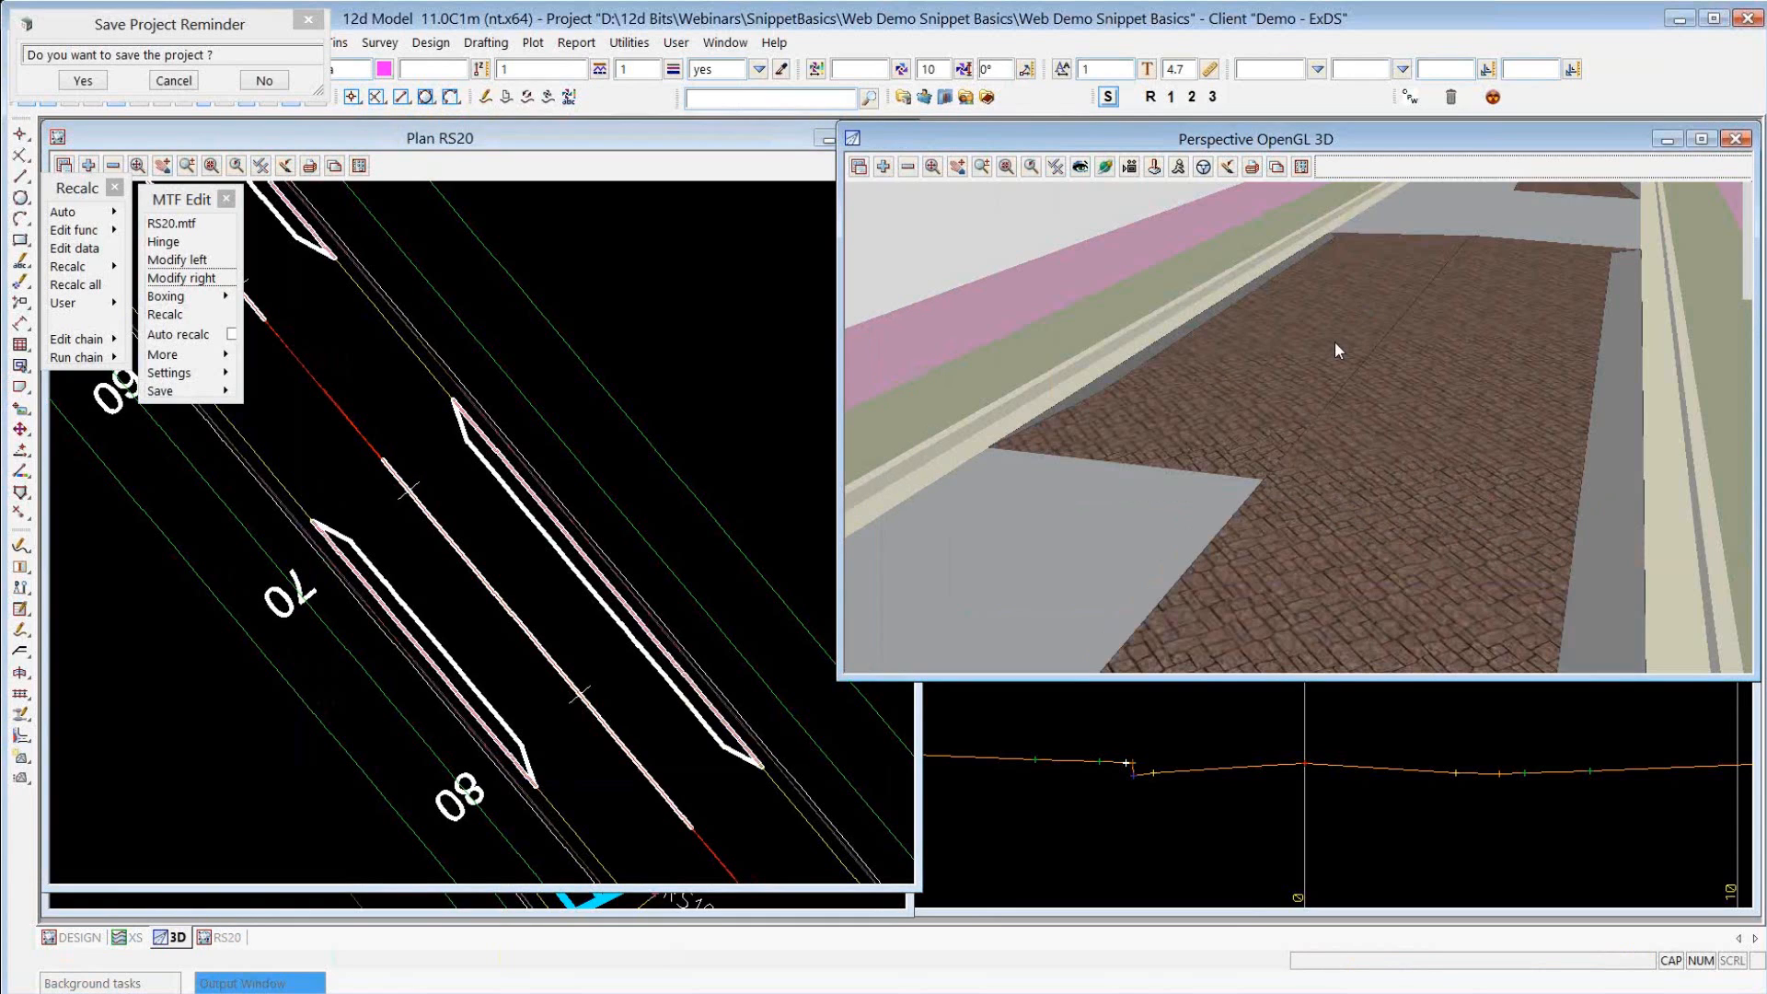
pyautogui.scroll(-2, 1334, 343)
pyautogui.scroll(-3, 1333, 344)
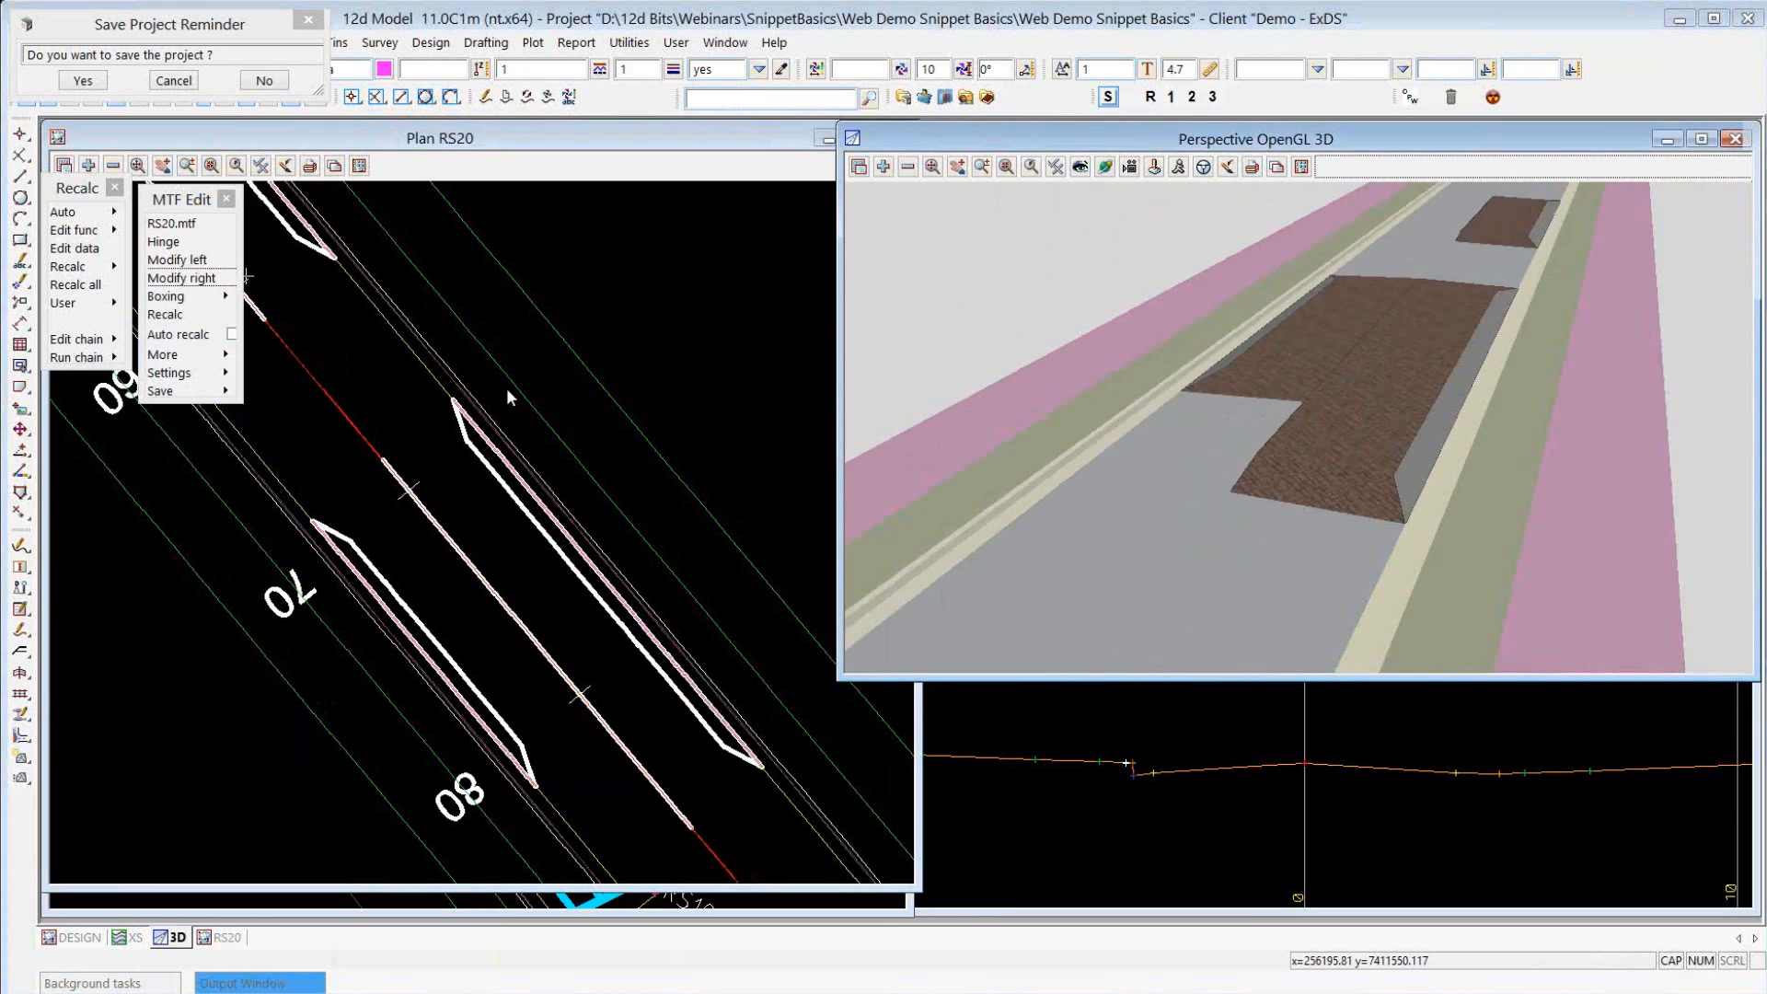
# Add an MTF snippet below SPEEDHUMP in the left modifiers using SPEEDHUMP_EXTRA.mtfsnippet and review its sequence number and length fields.
pyautogui.click(1081, 256)
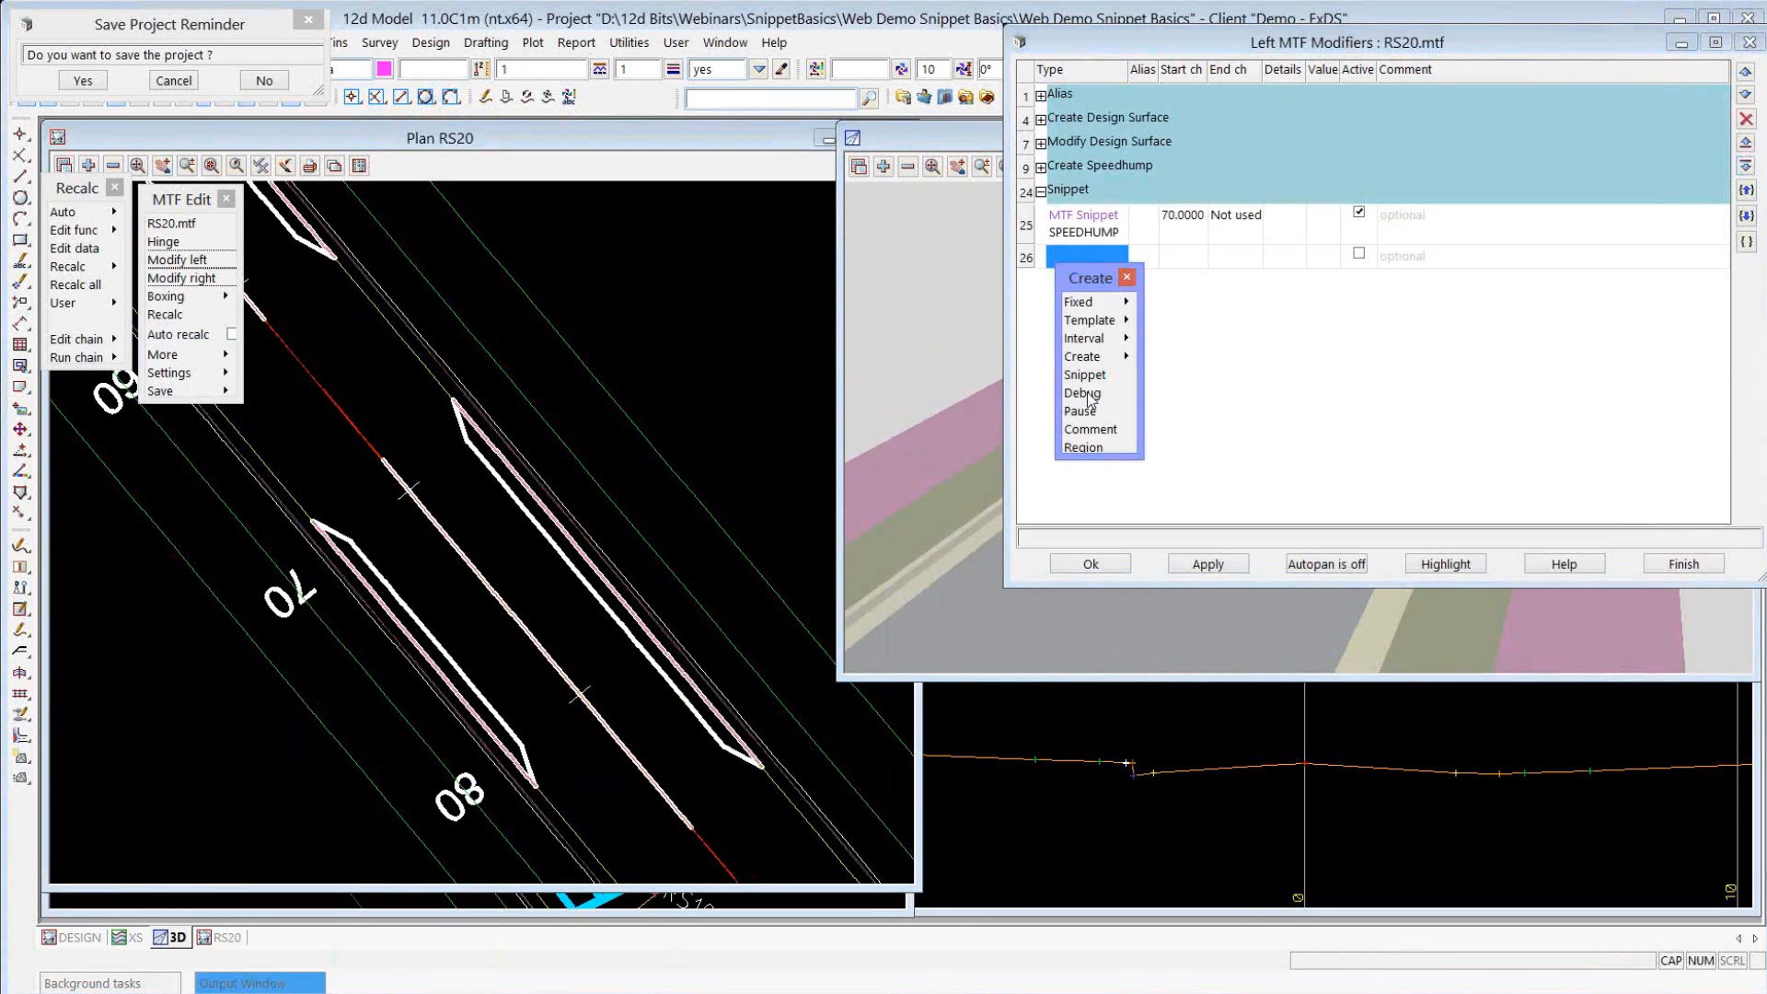
pyautogui.click(1084, 375)
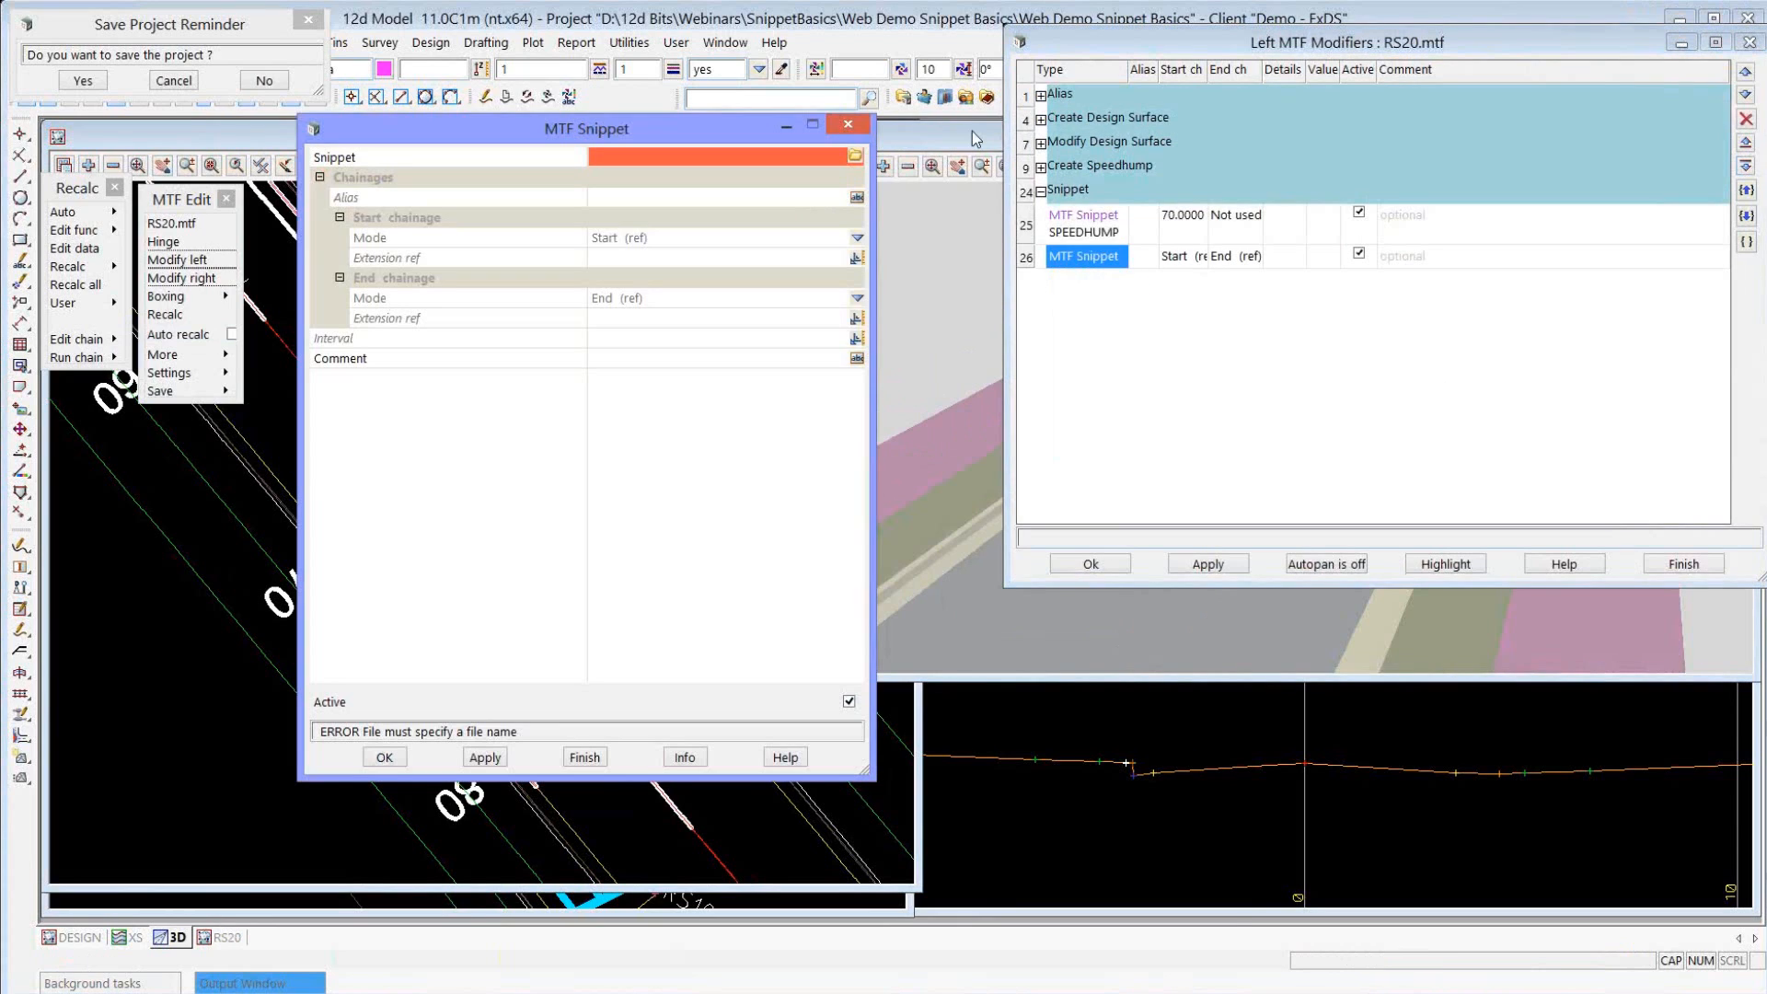
pyautogui.click(856, 158)
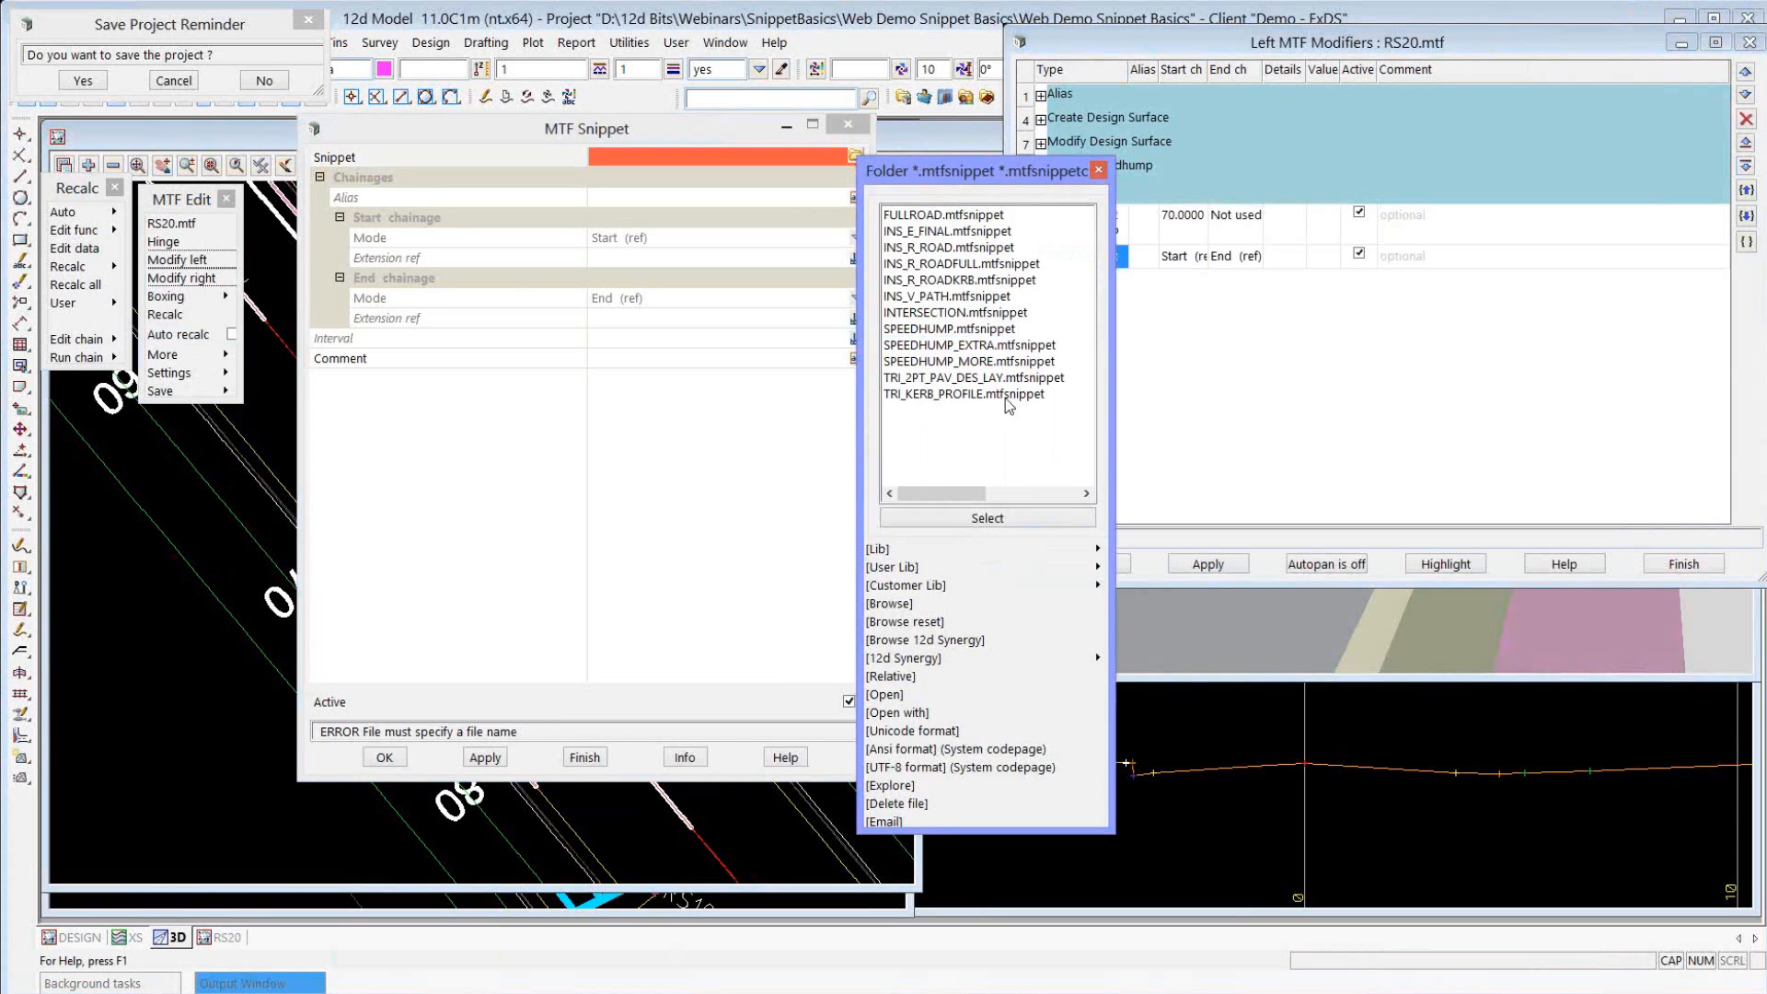
pyautogui.click(921, 355)
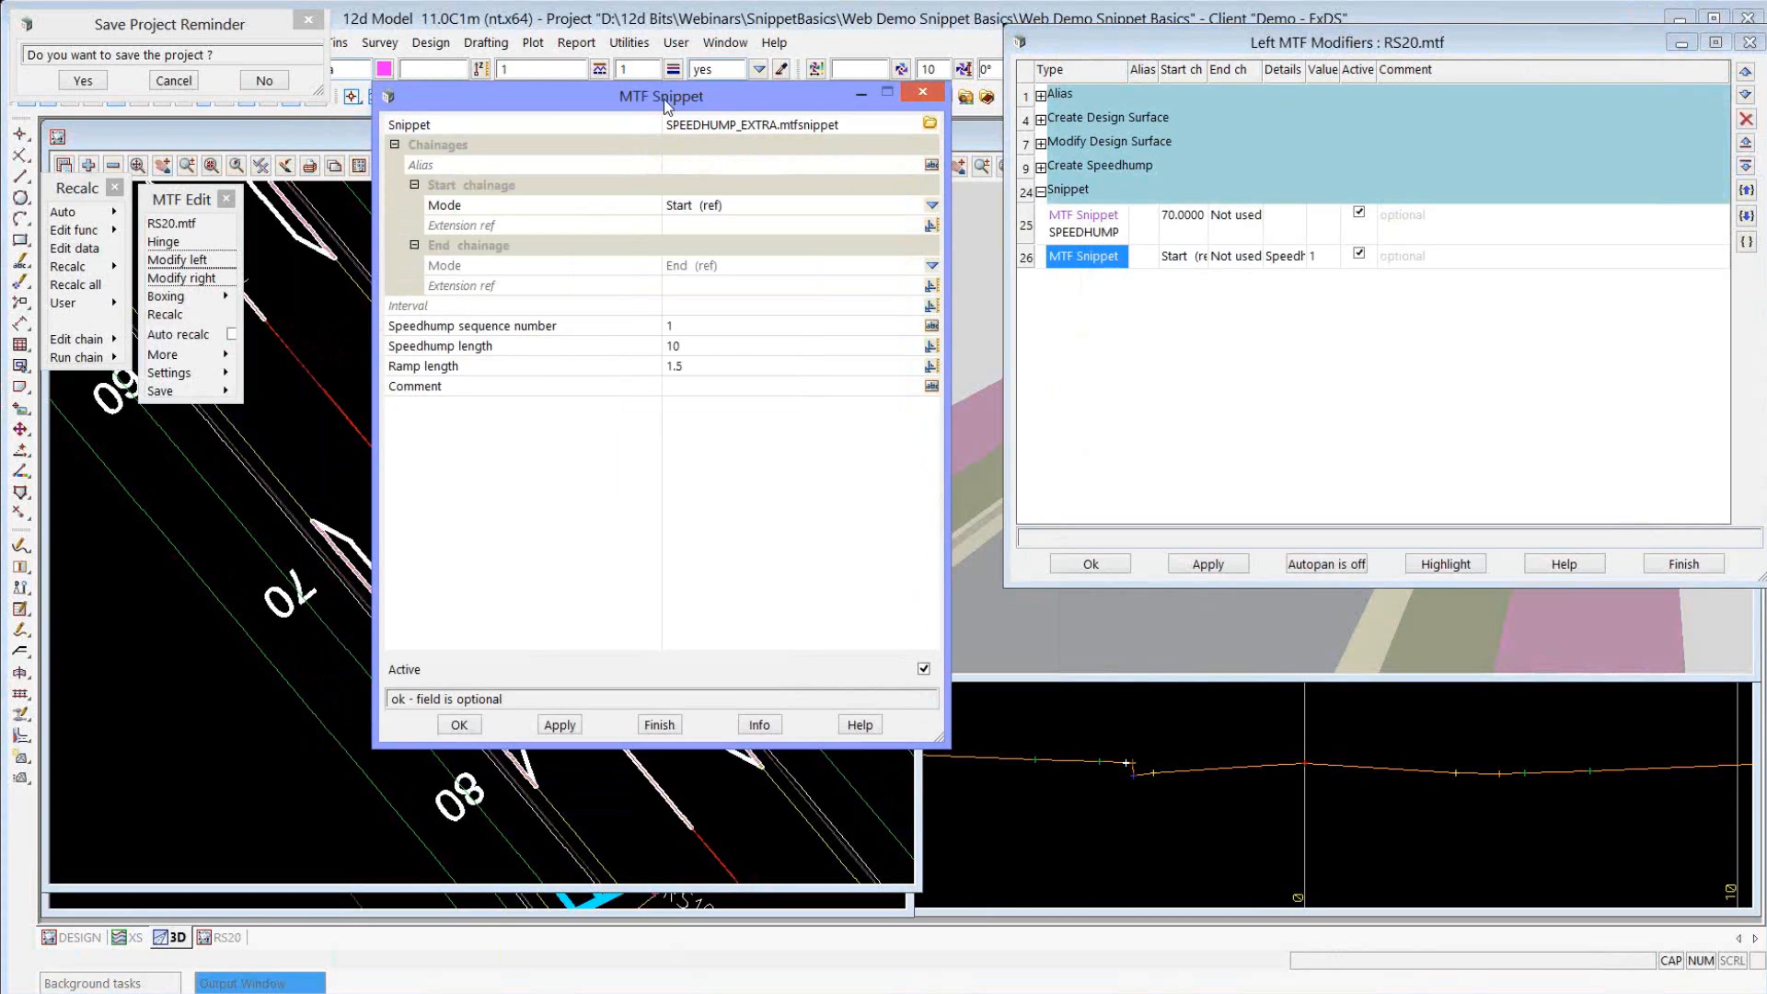
pyautogui.click(530, 327)
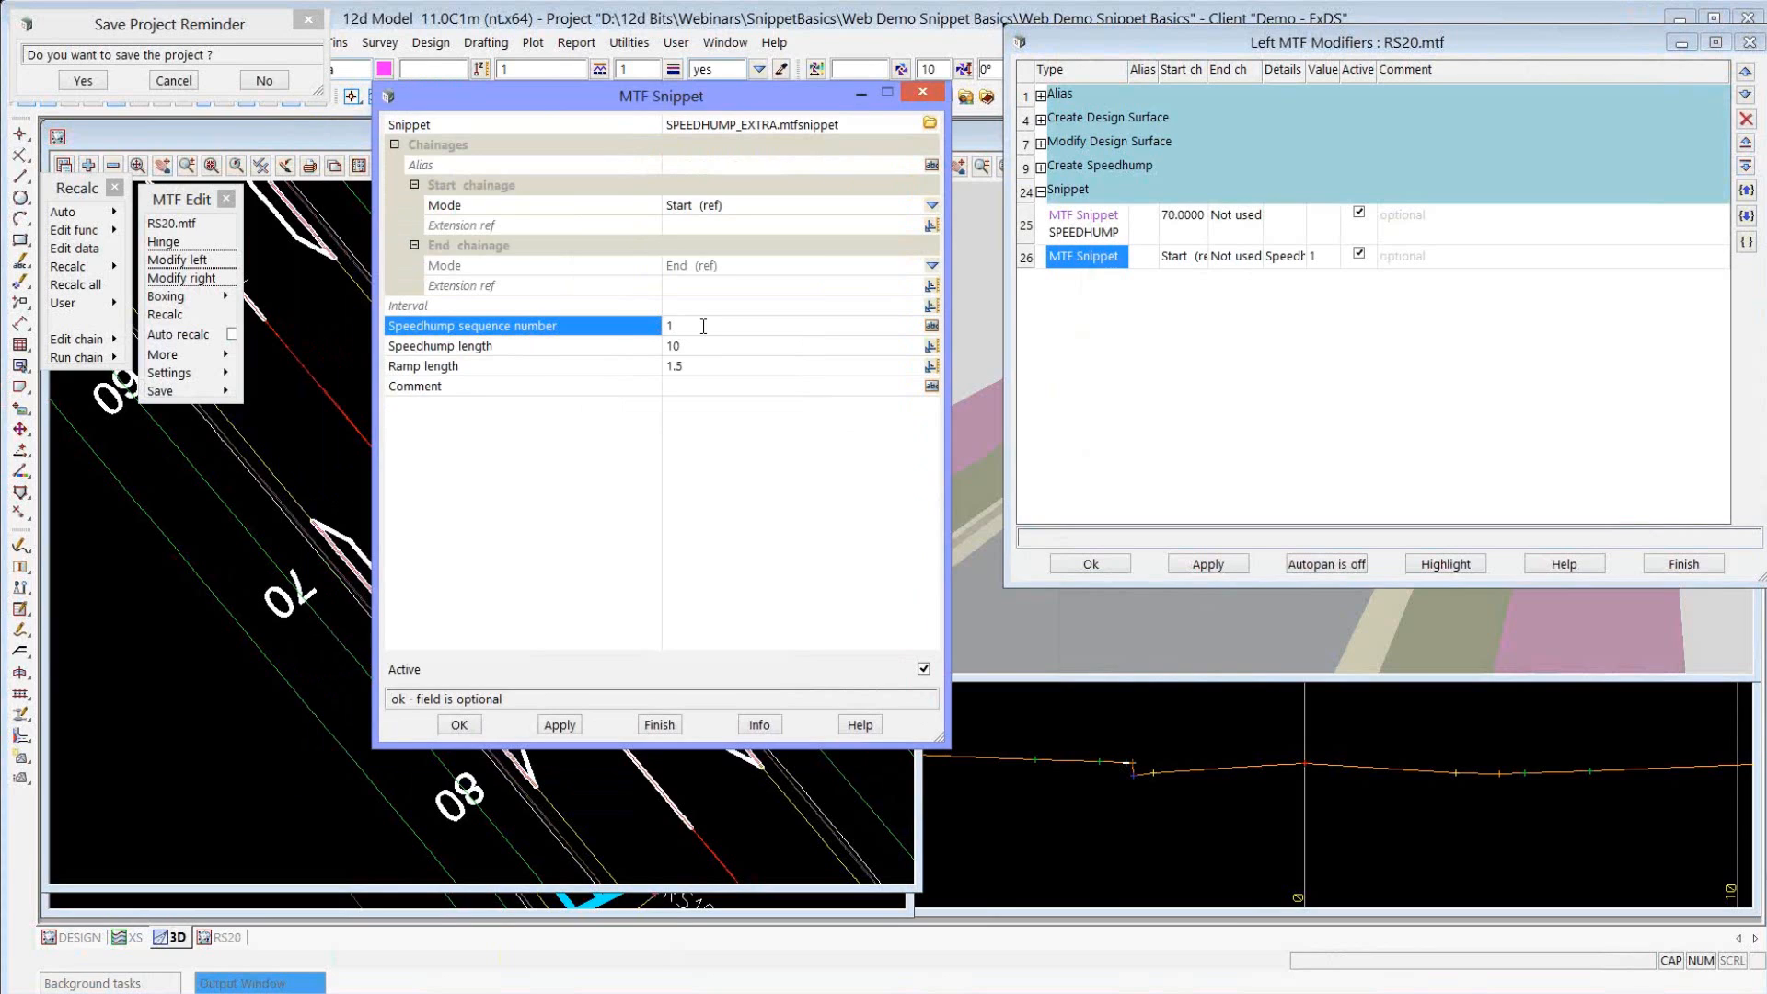
pyautogui.click(558, 348)
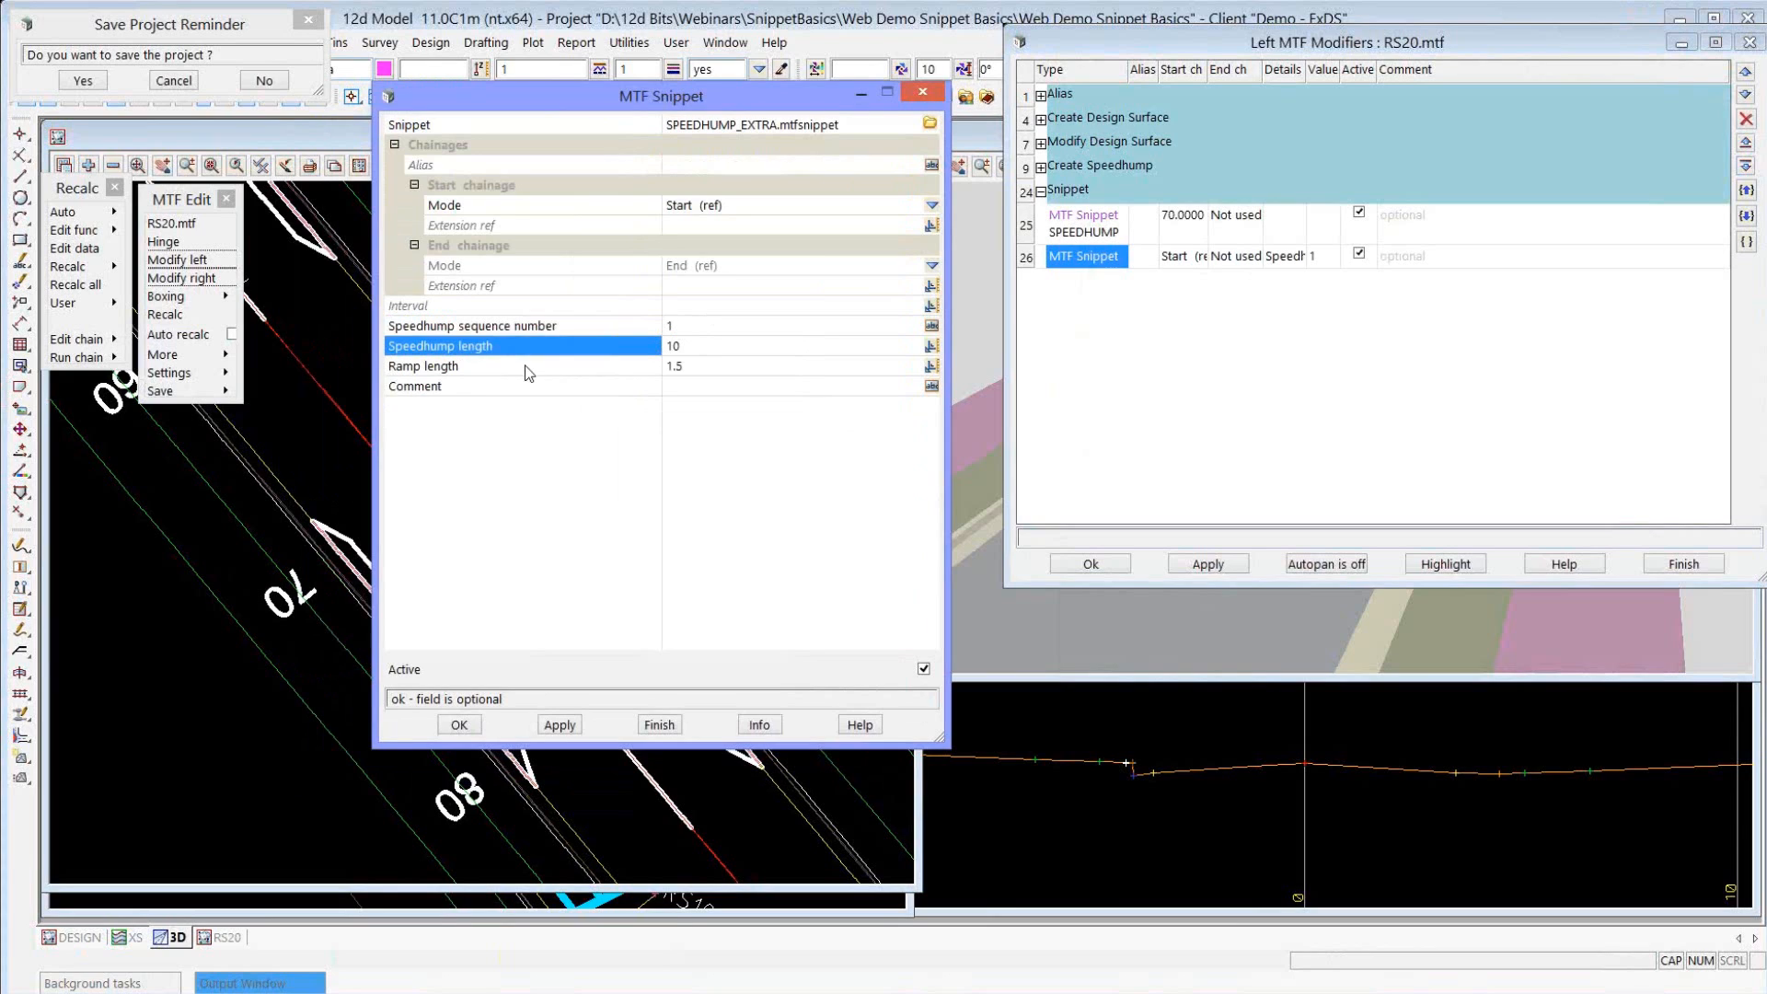
pyautogui.click(566, 365)
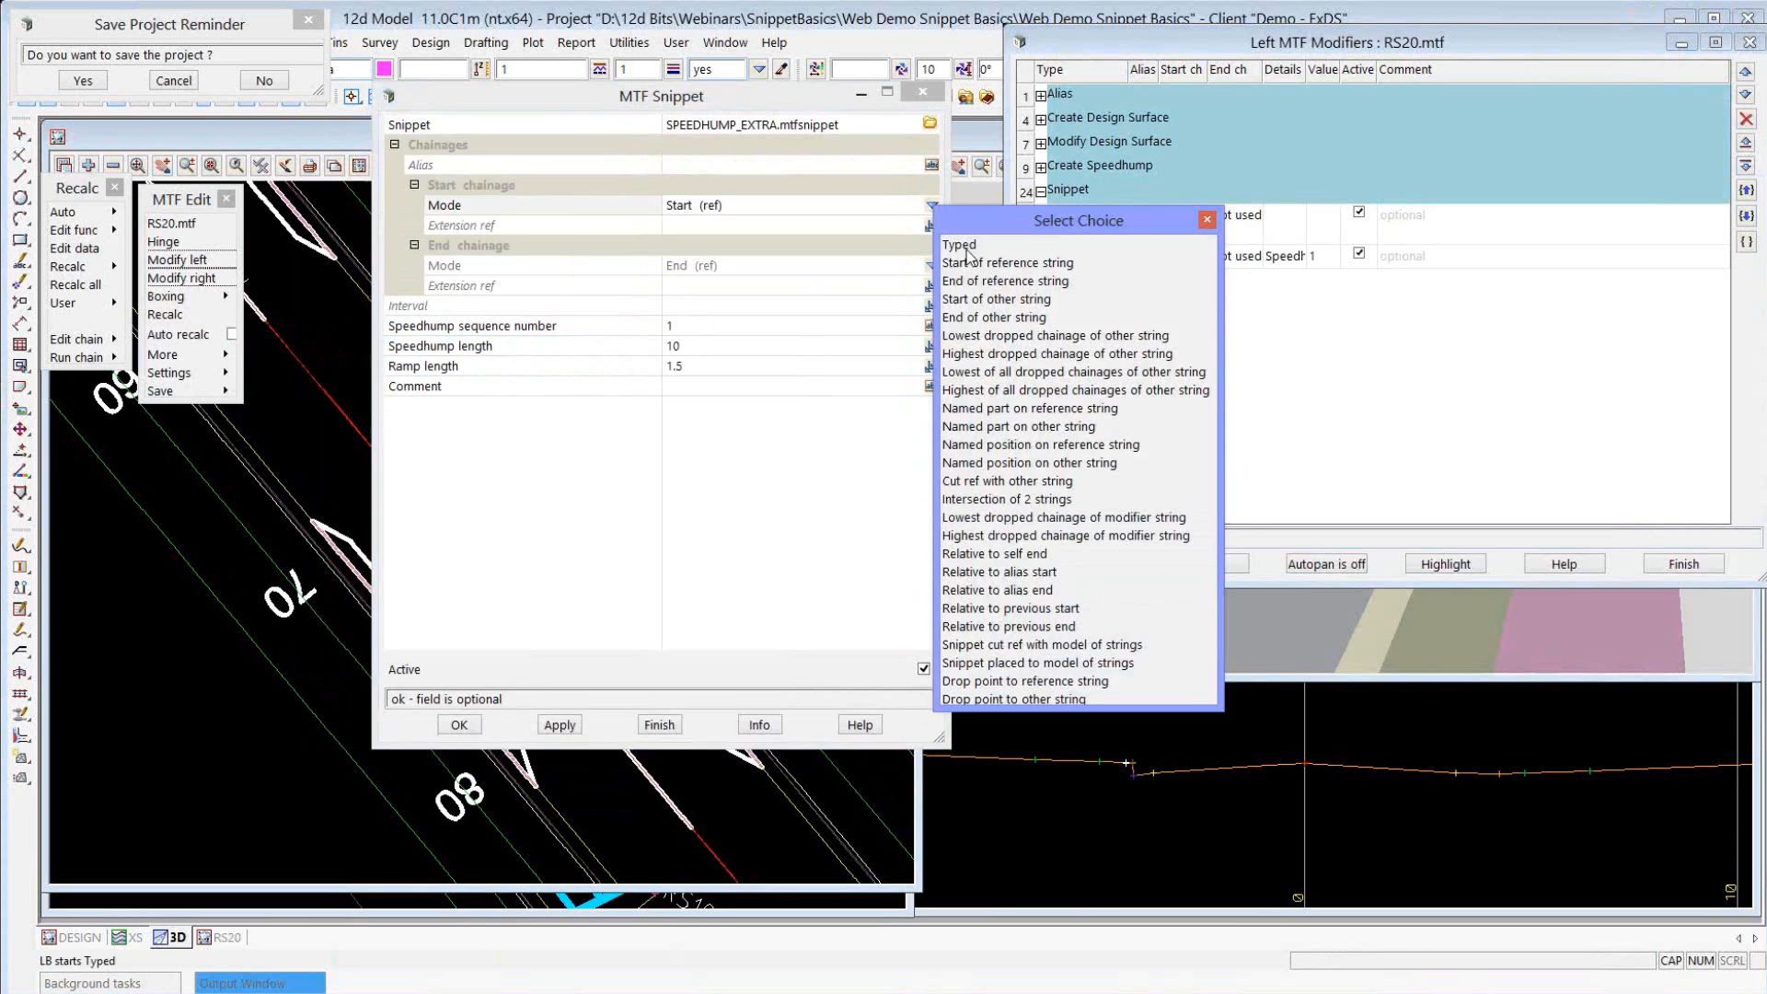
# Set the SPEEDHUMP_EXTRA snippet's start chainage to a typed value of 110, apply the left modifiers and show 3D view 2.
pyautogui.click(960, 245)
pyautogui.write('110')
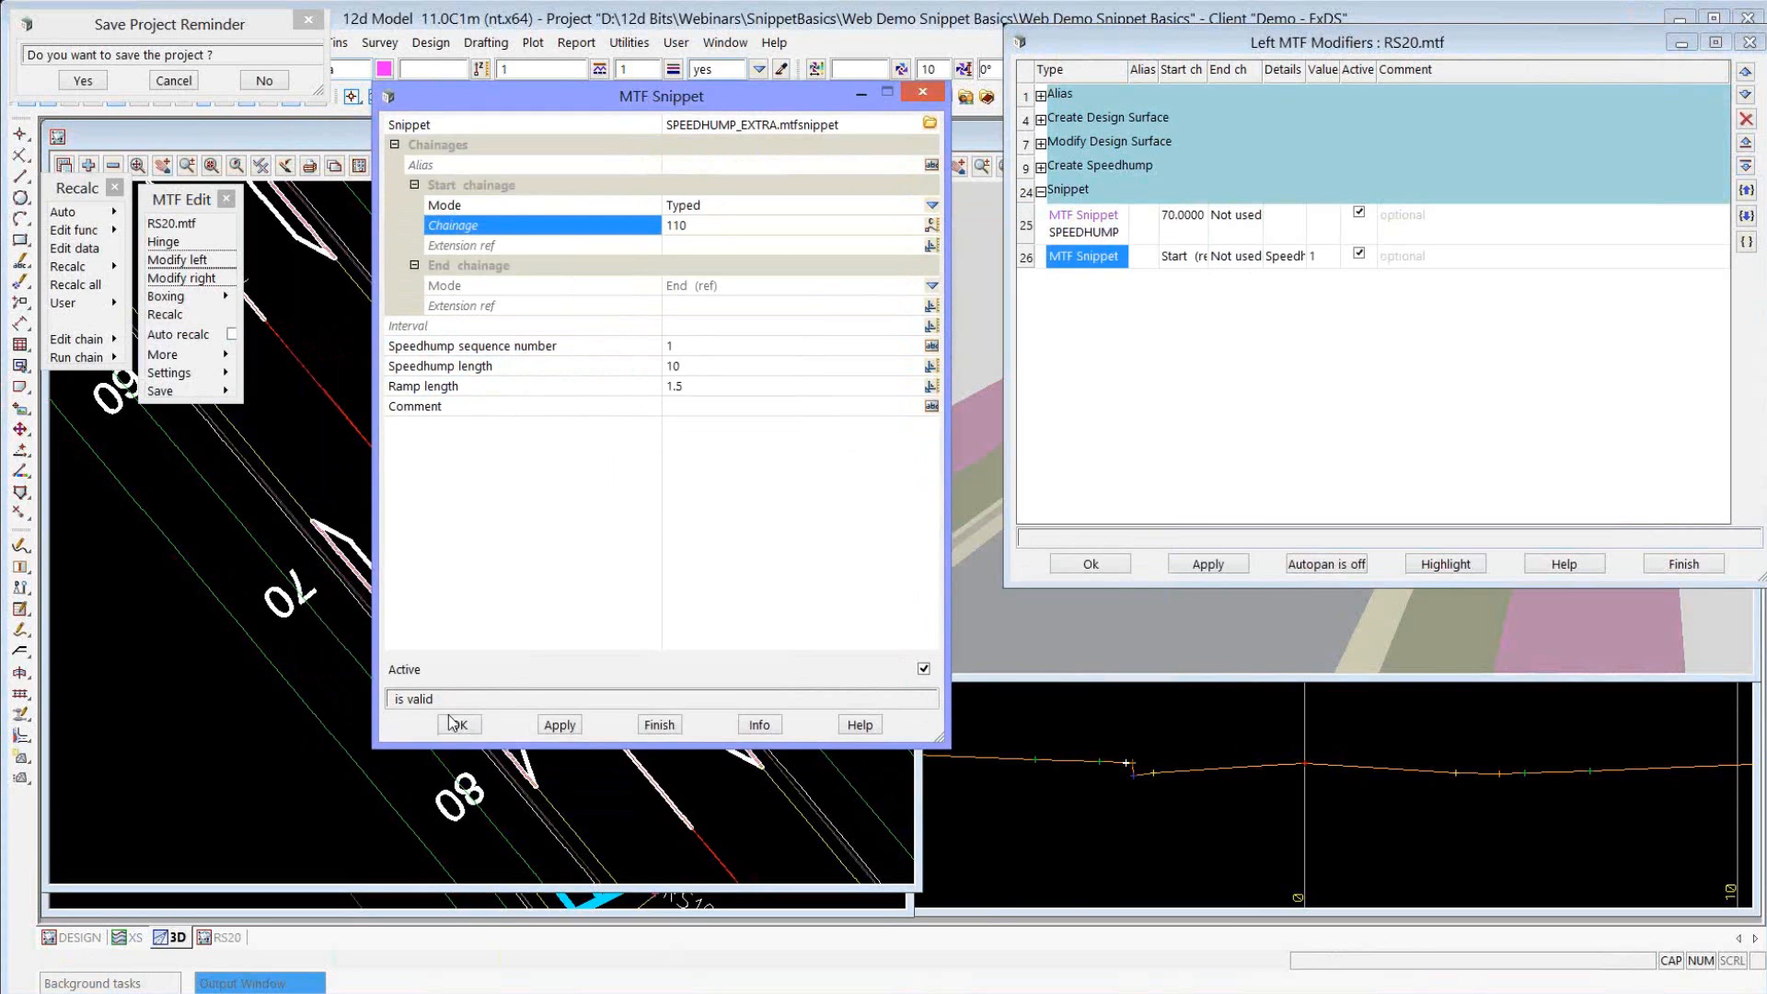
pyautogui.press('Return')
pyautogui.click(1210, 574)
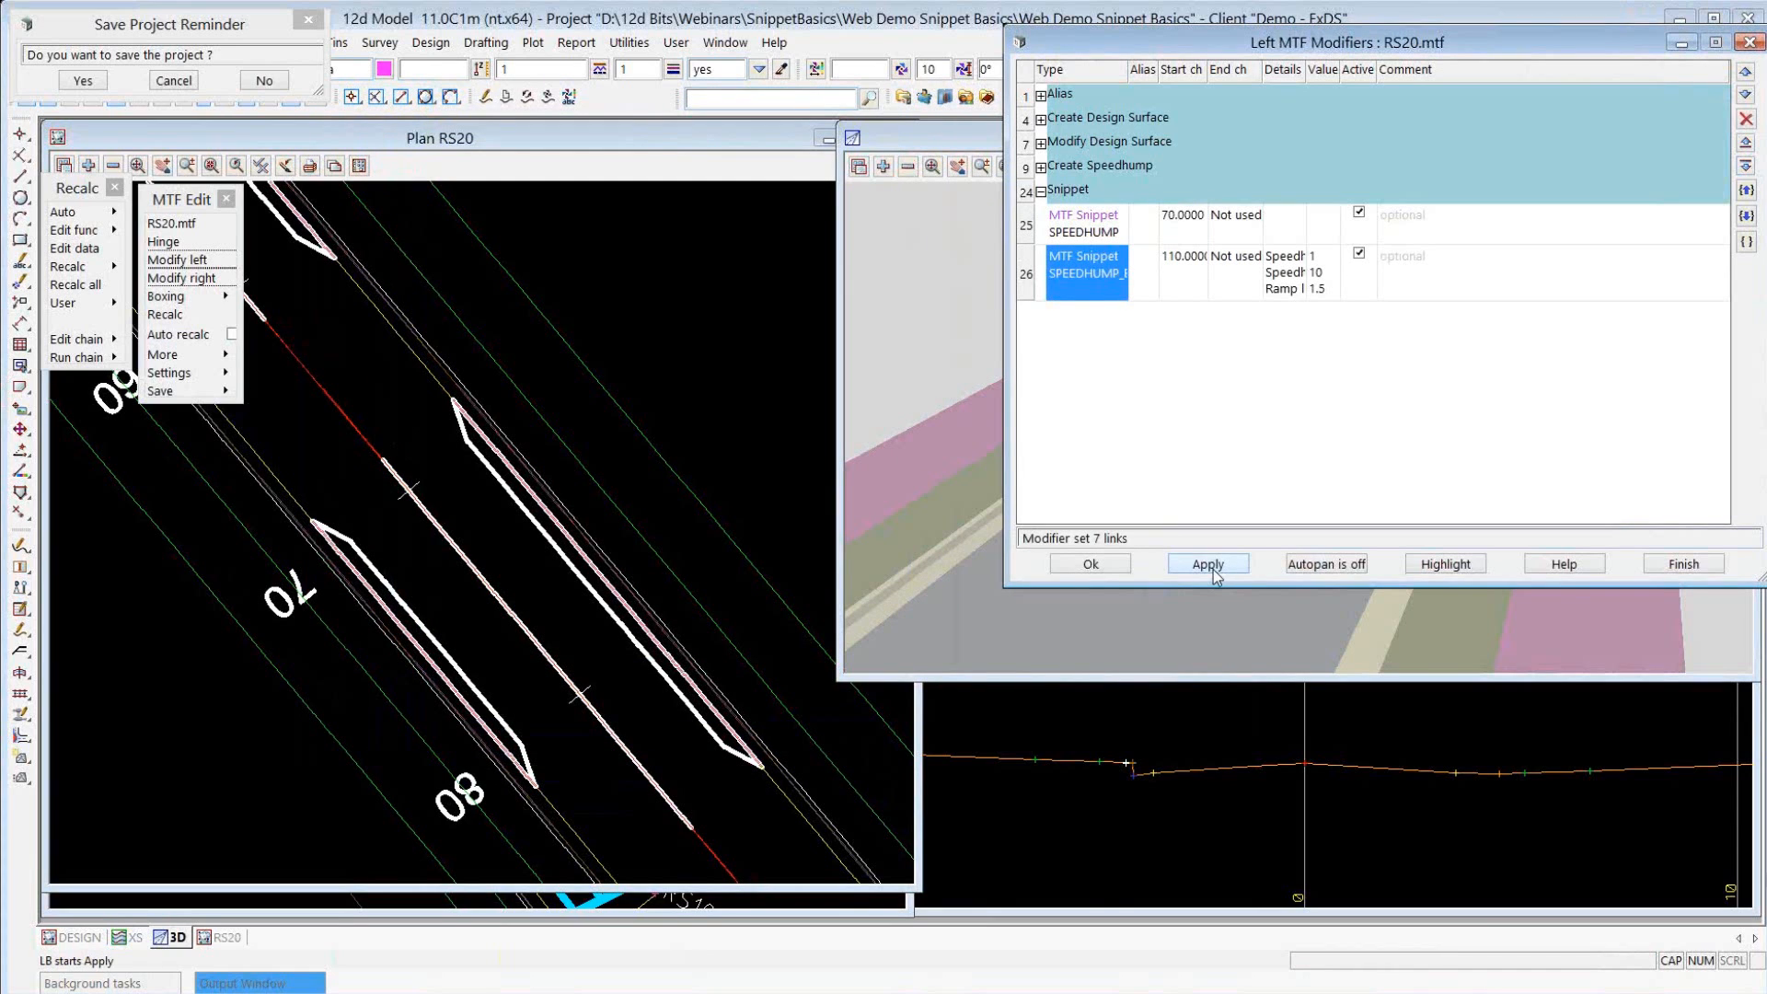
pyautogui.click(1092, 565)
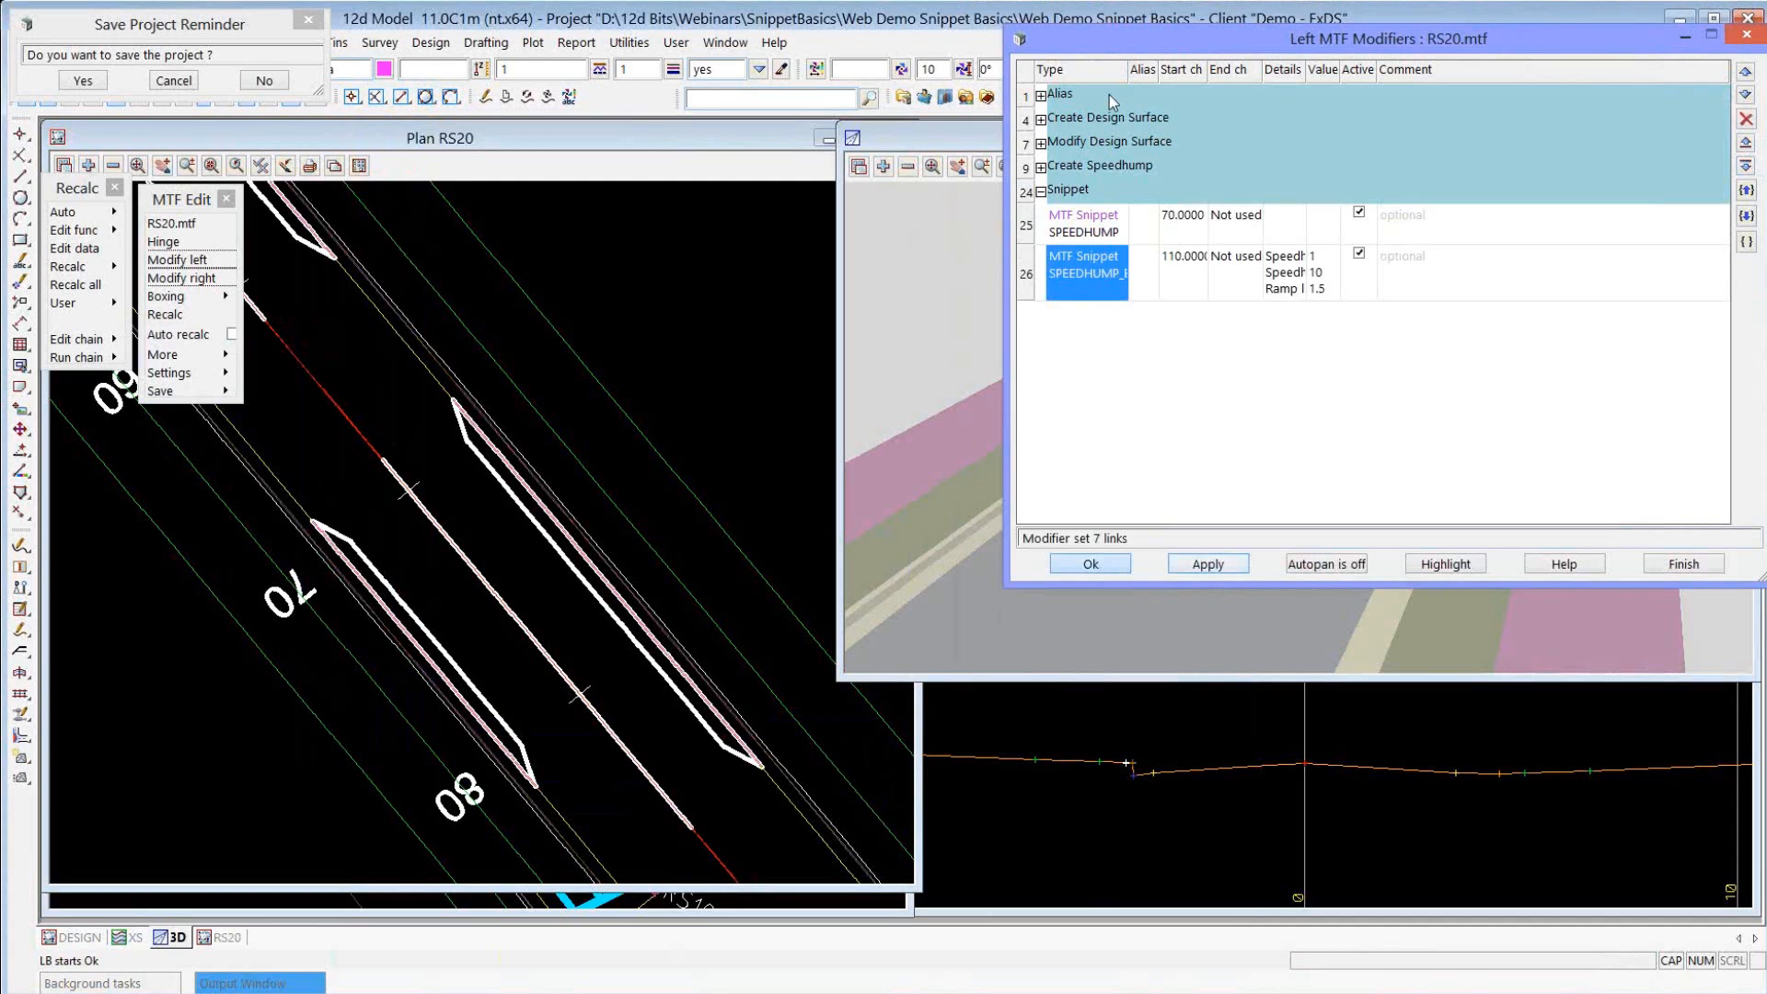
pyautogui.click(1191, 98)
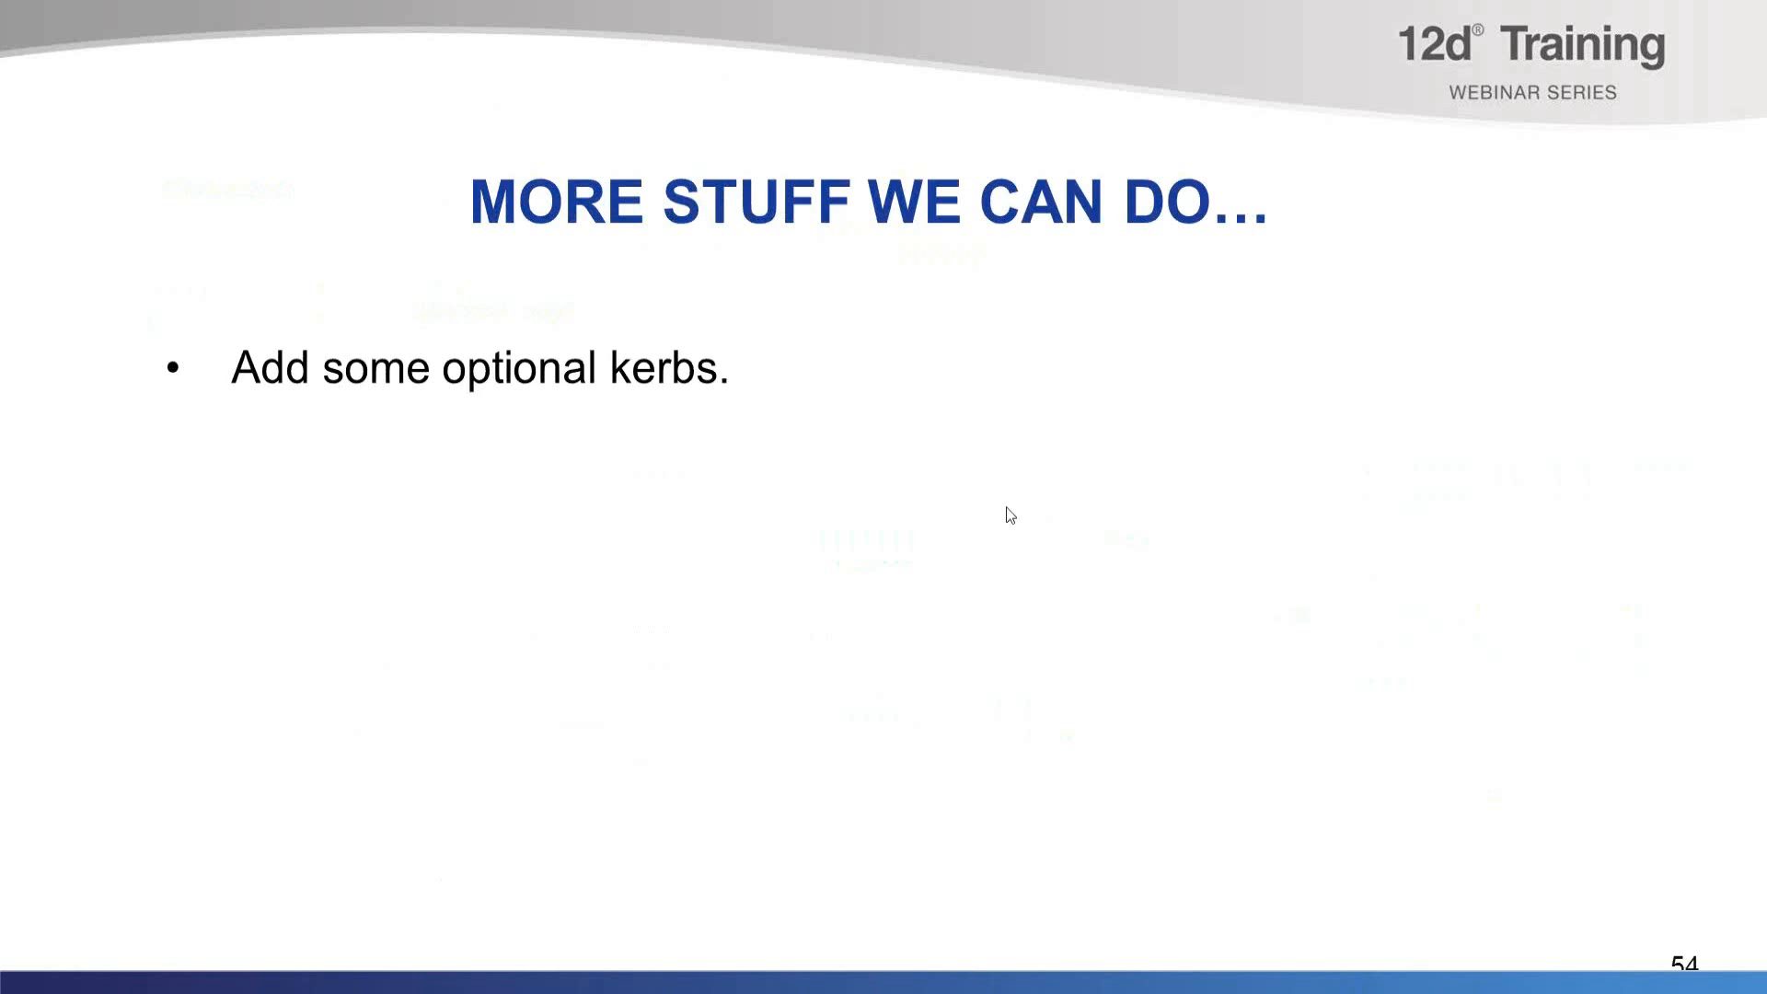
pyautogui.click(1006, 508)
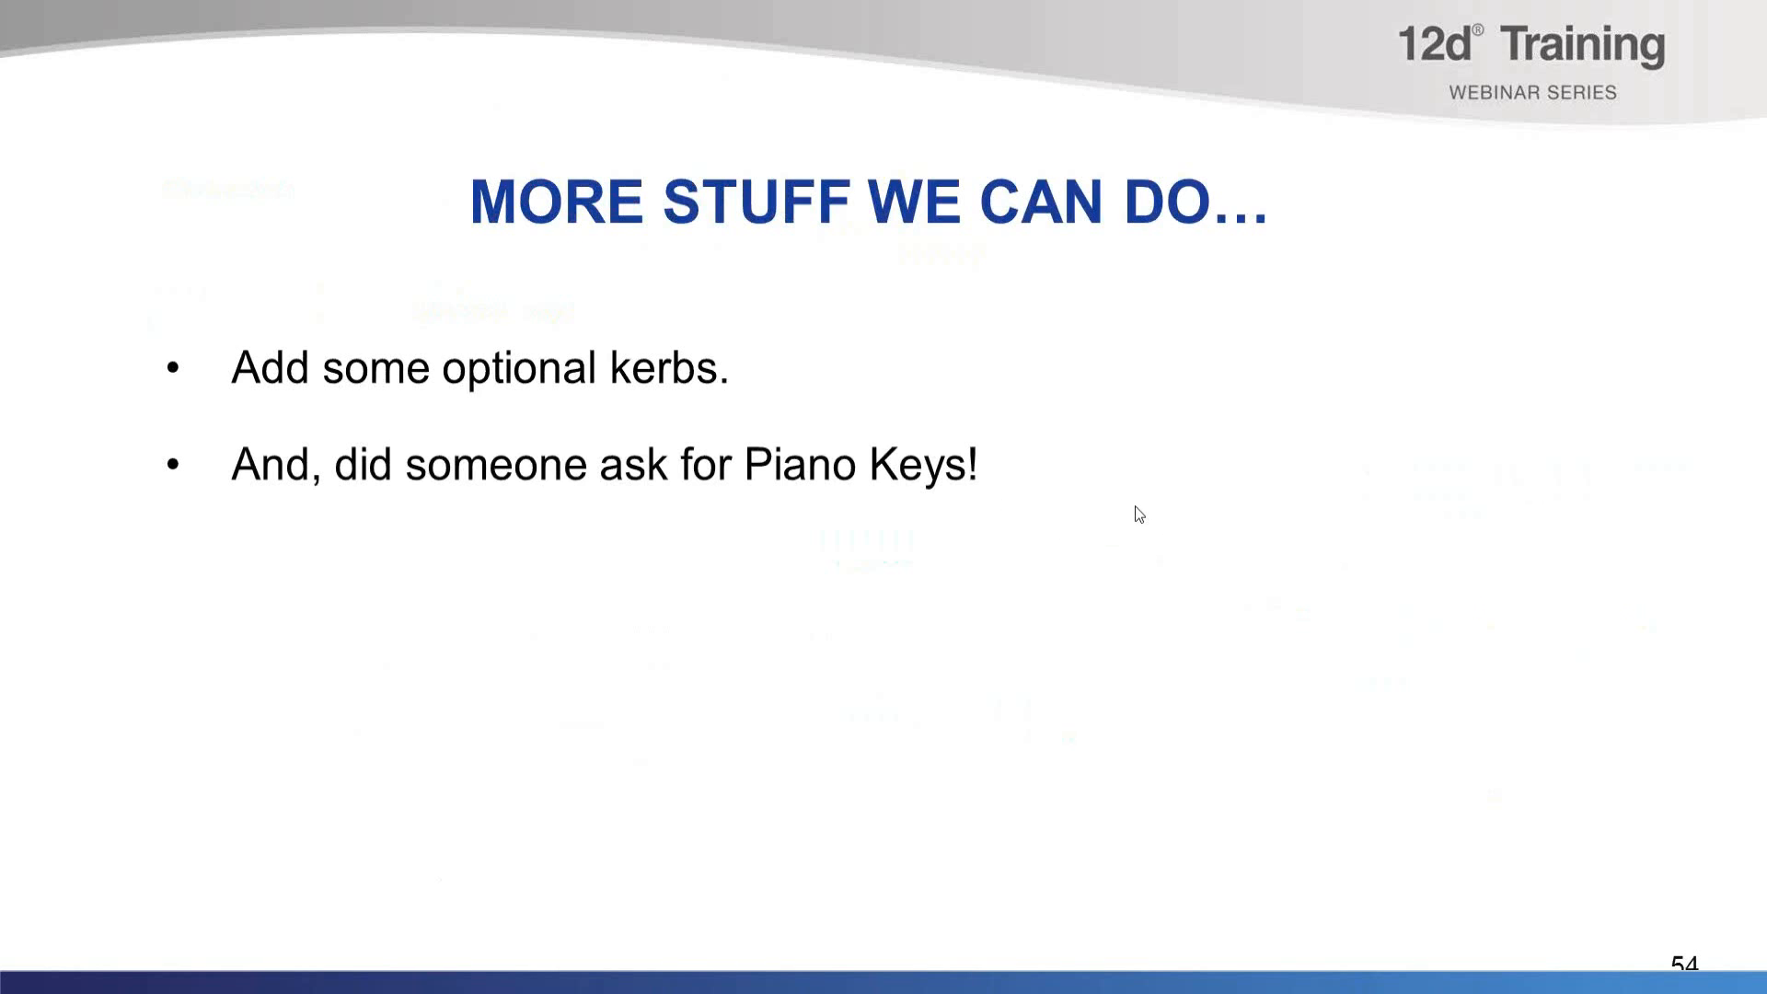
pyautogui.click(1138, 514)
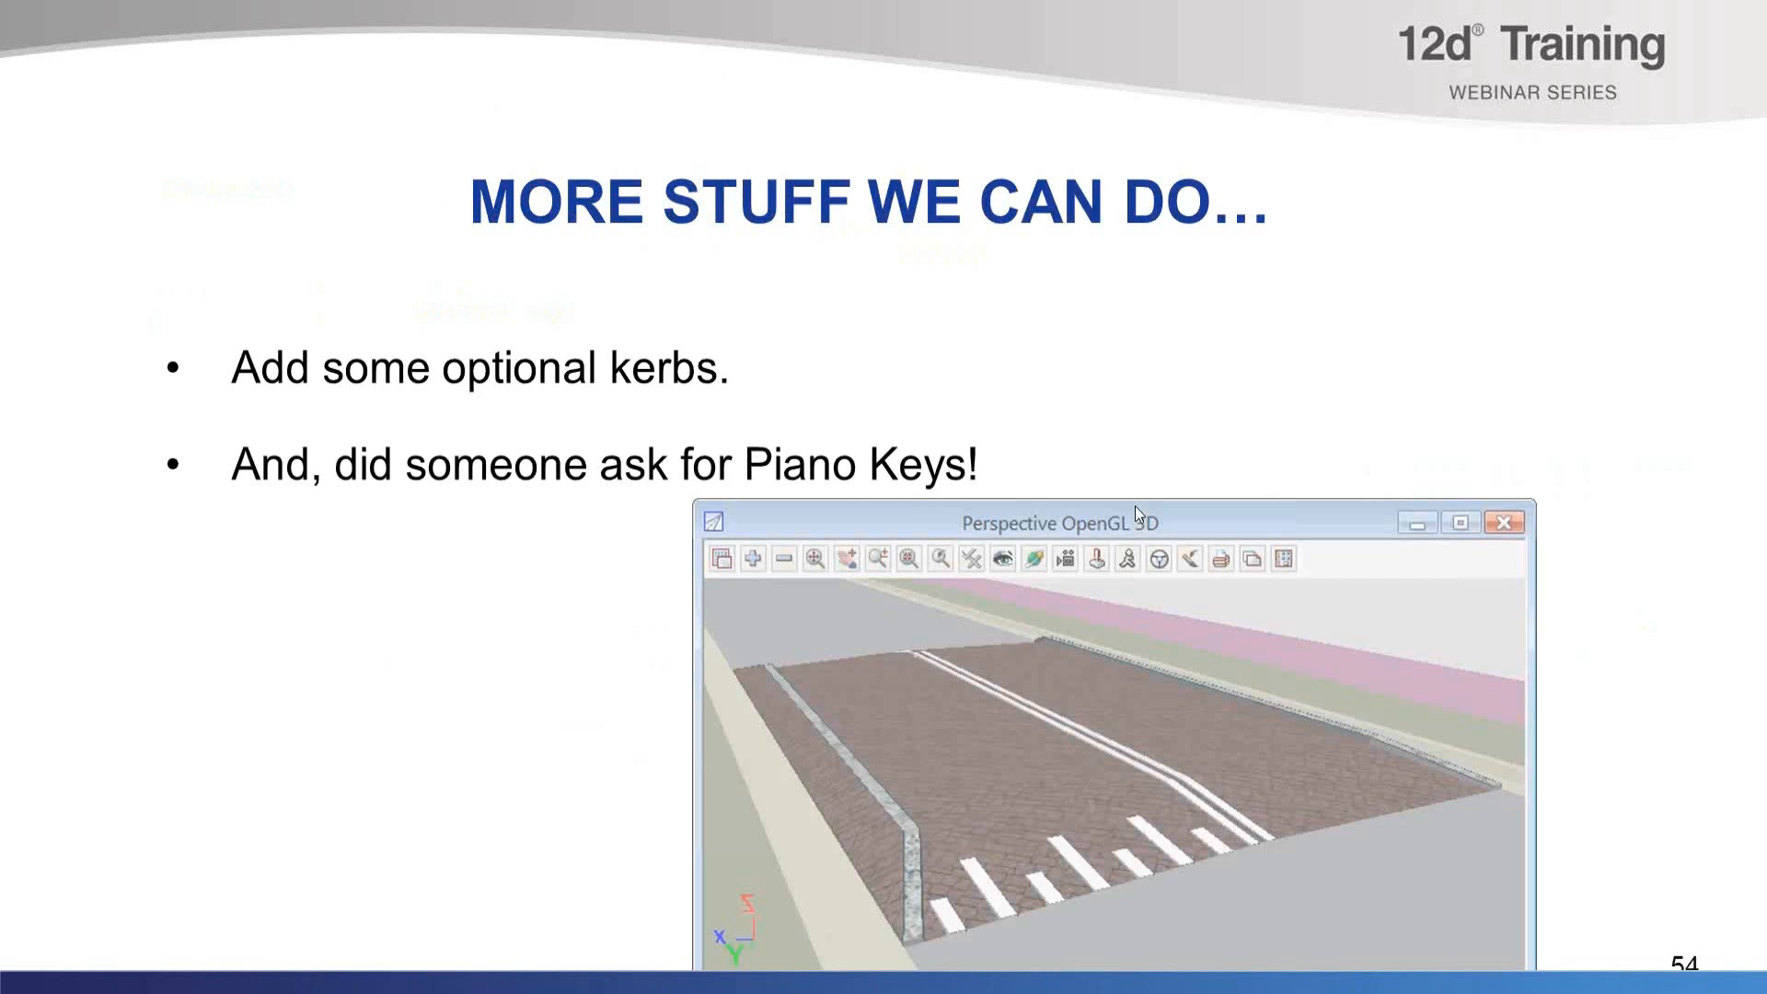
# Switch to 12d Model and add an MTF snippet below SPEEDHUMP_EXTRA in the left modifiers using SPEEDHUMP_MORE.mtfsnippet.
pyautogui.hotkey('alt', 'Tab')
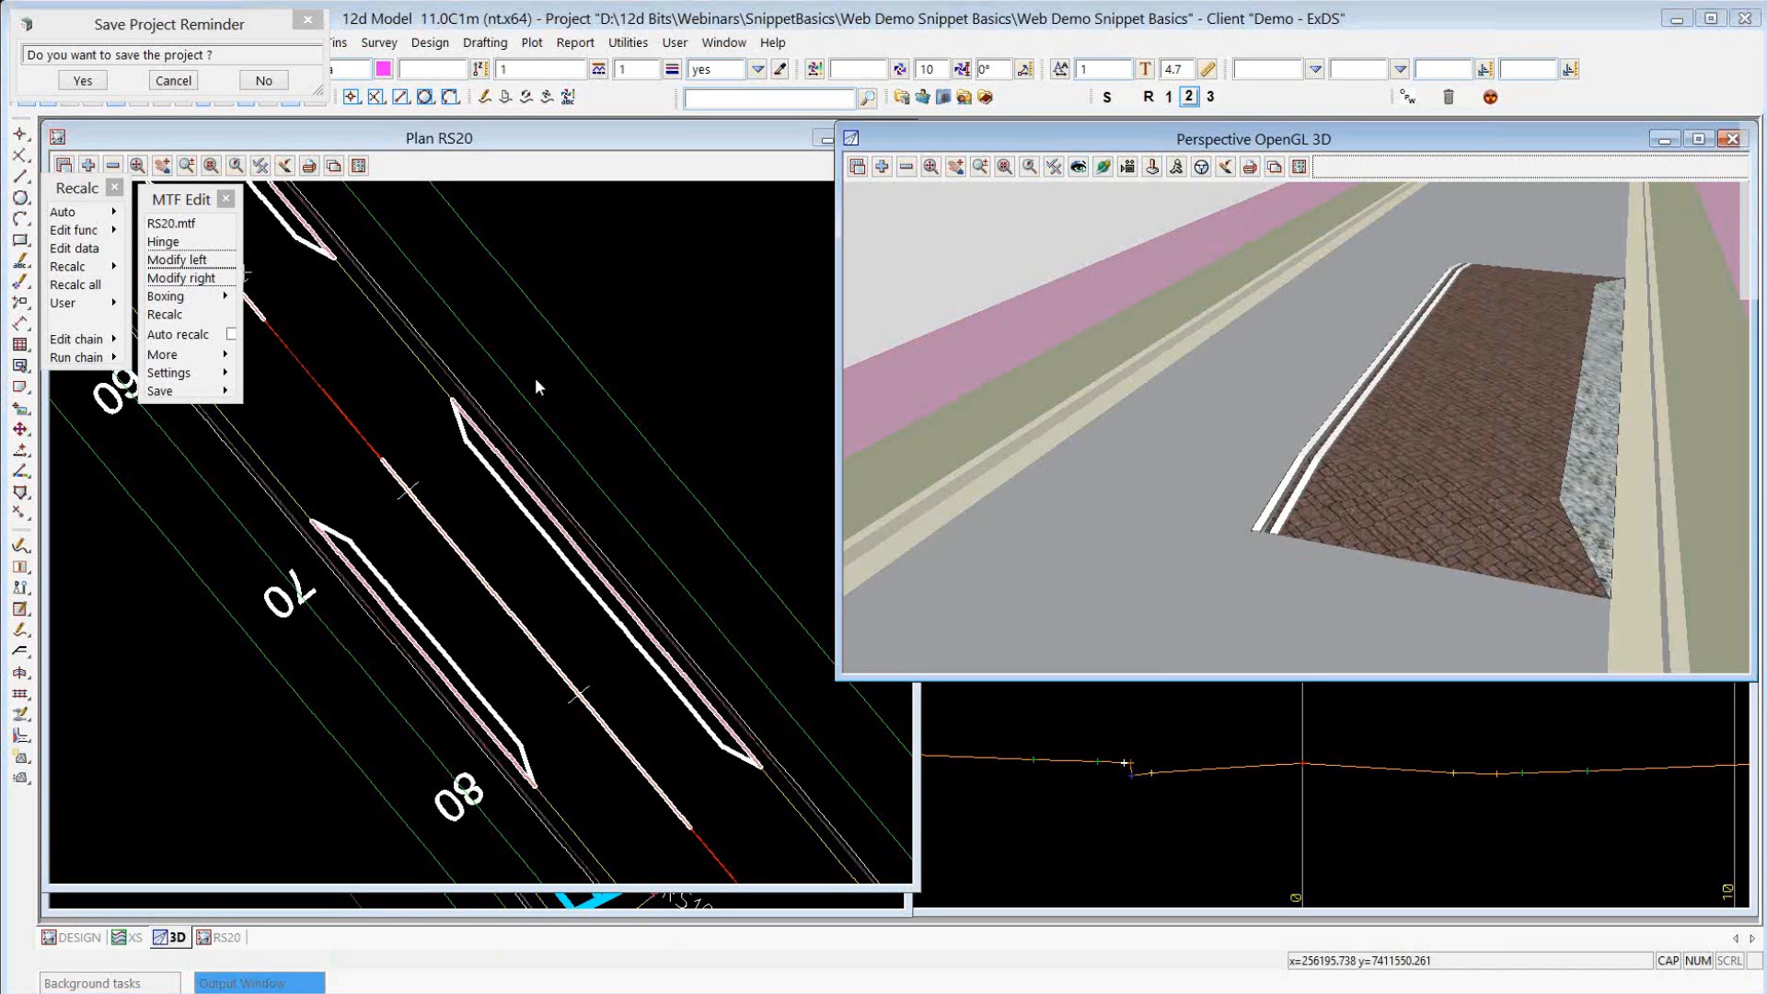
pyautogui.click(178, 260)
pyautogui.click(1109, 266)
pyautogui.click(1742, 167)
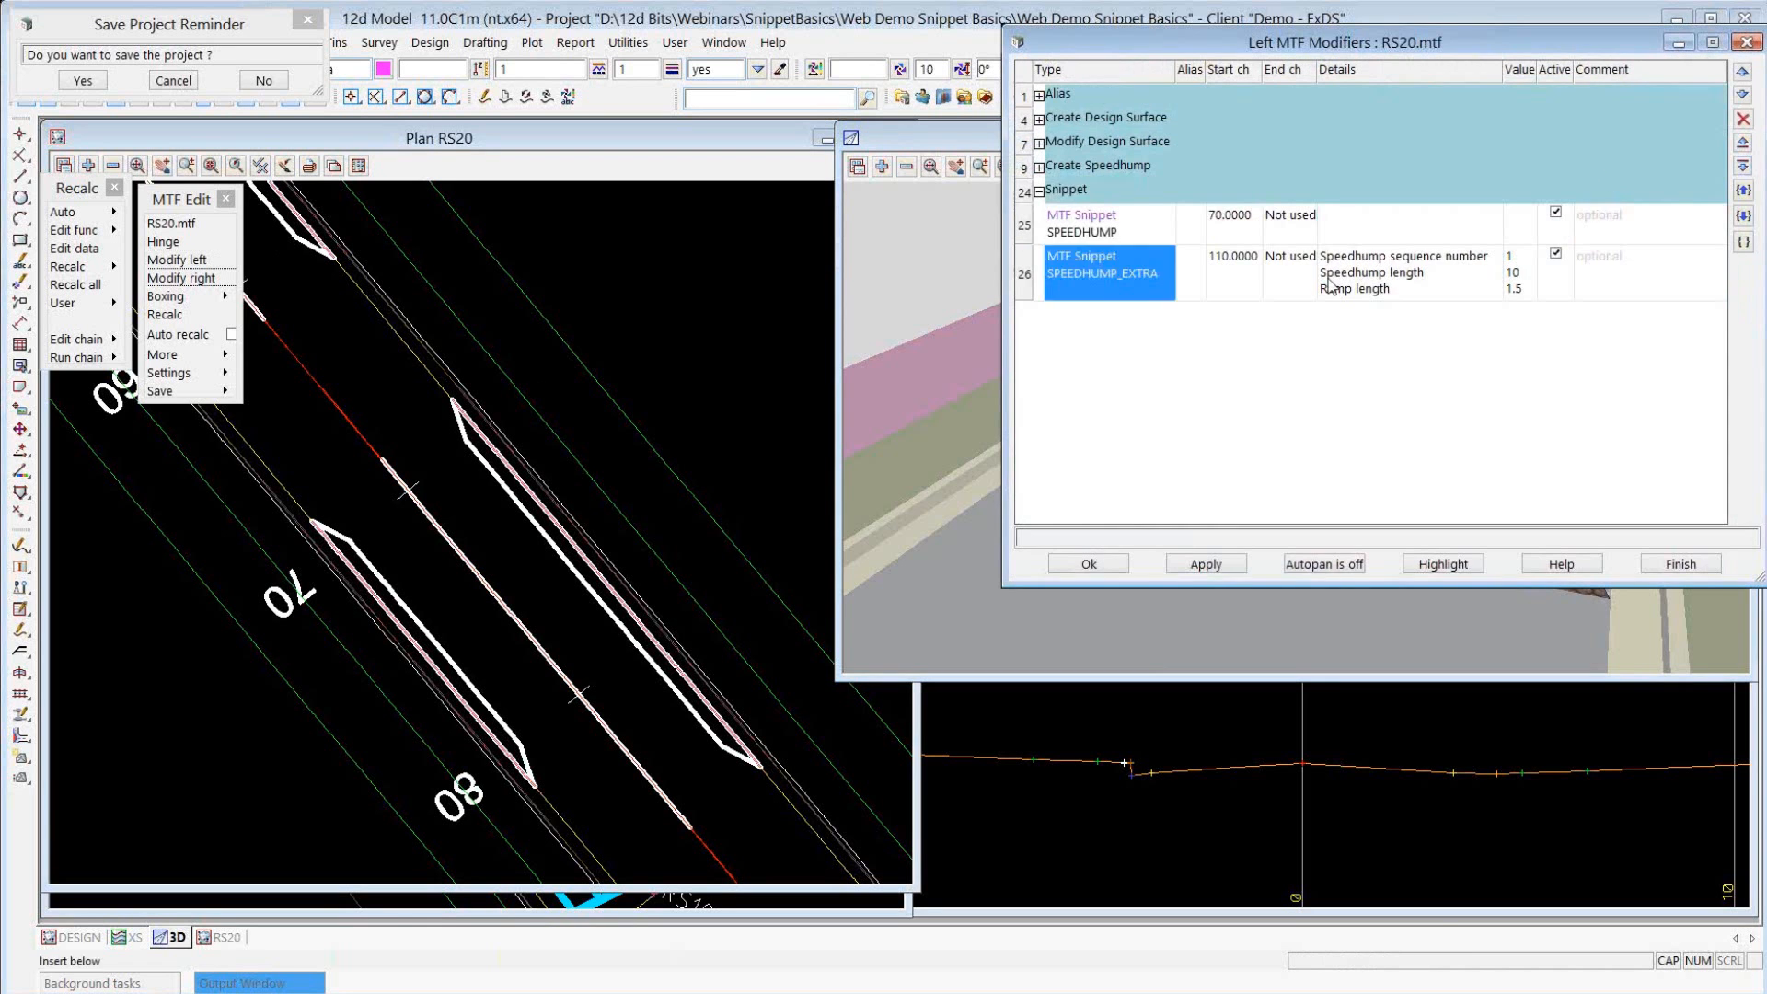
pyautogui.rightClick(1121, 311)
pyautogui.click(1150, 415)
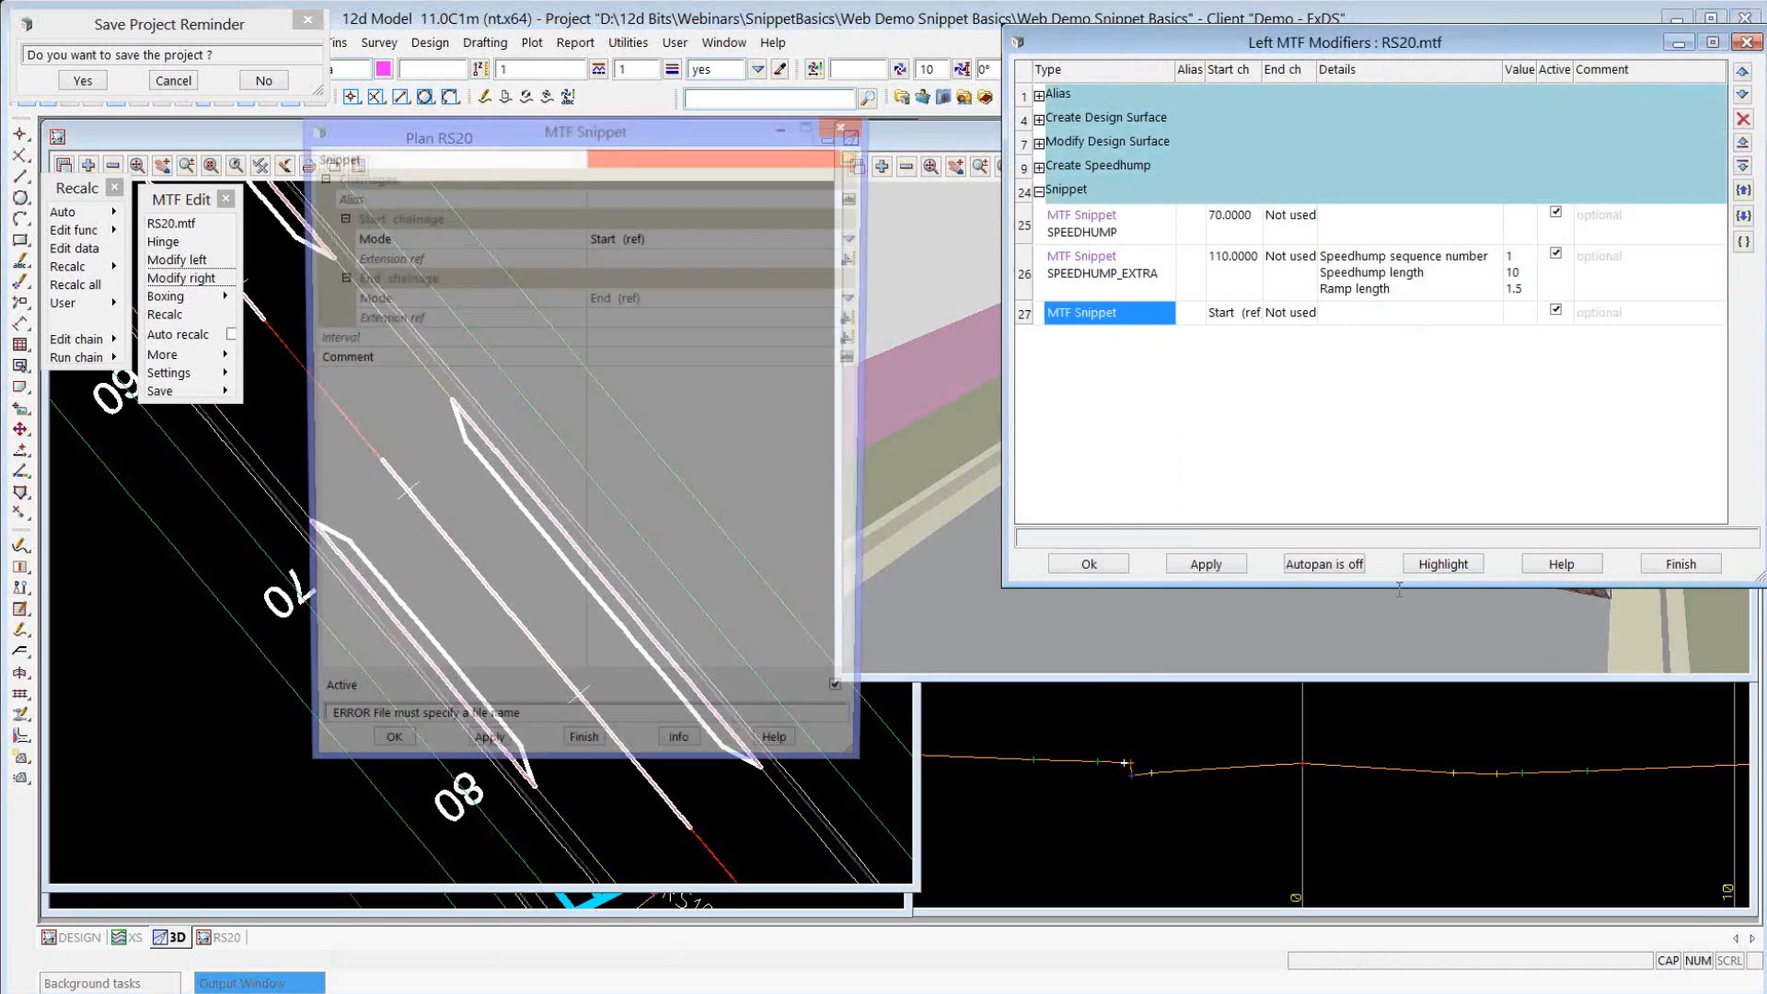
pyautogui.click(857, 164)
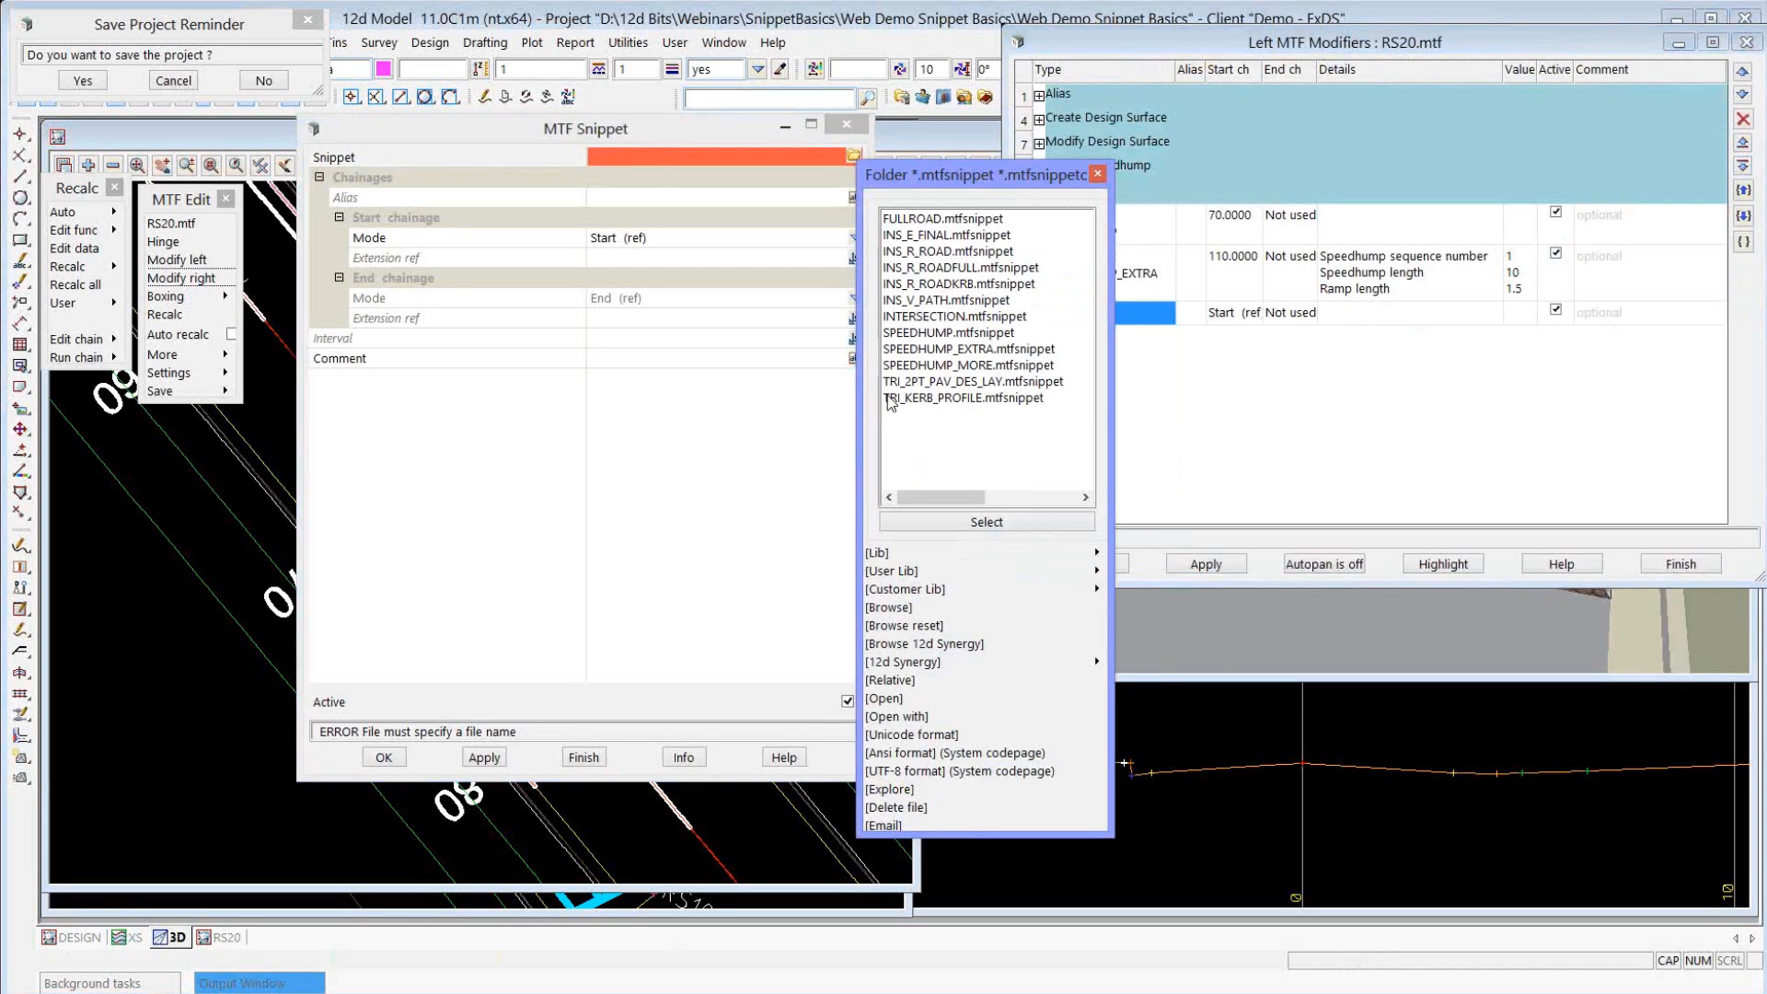
pyautogui.doubleClick(906, 358)
# Review the SPEEDHUMP_MORE sequence number and length fields, bring up 3D view 3 and apply the snippet settings.
pyautogui.click(613, 363)
pyautogui.click(616, 379)
pyautogui.click(616, 398)
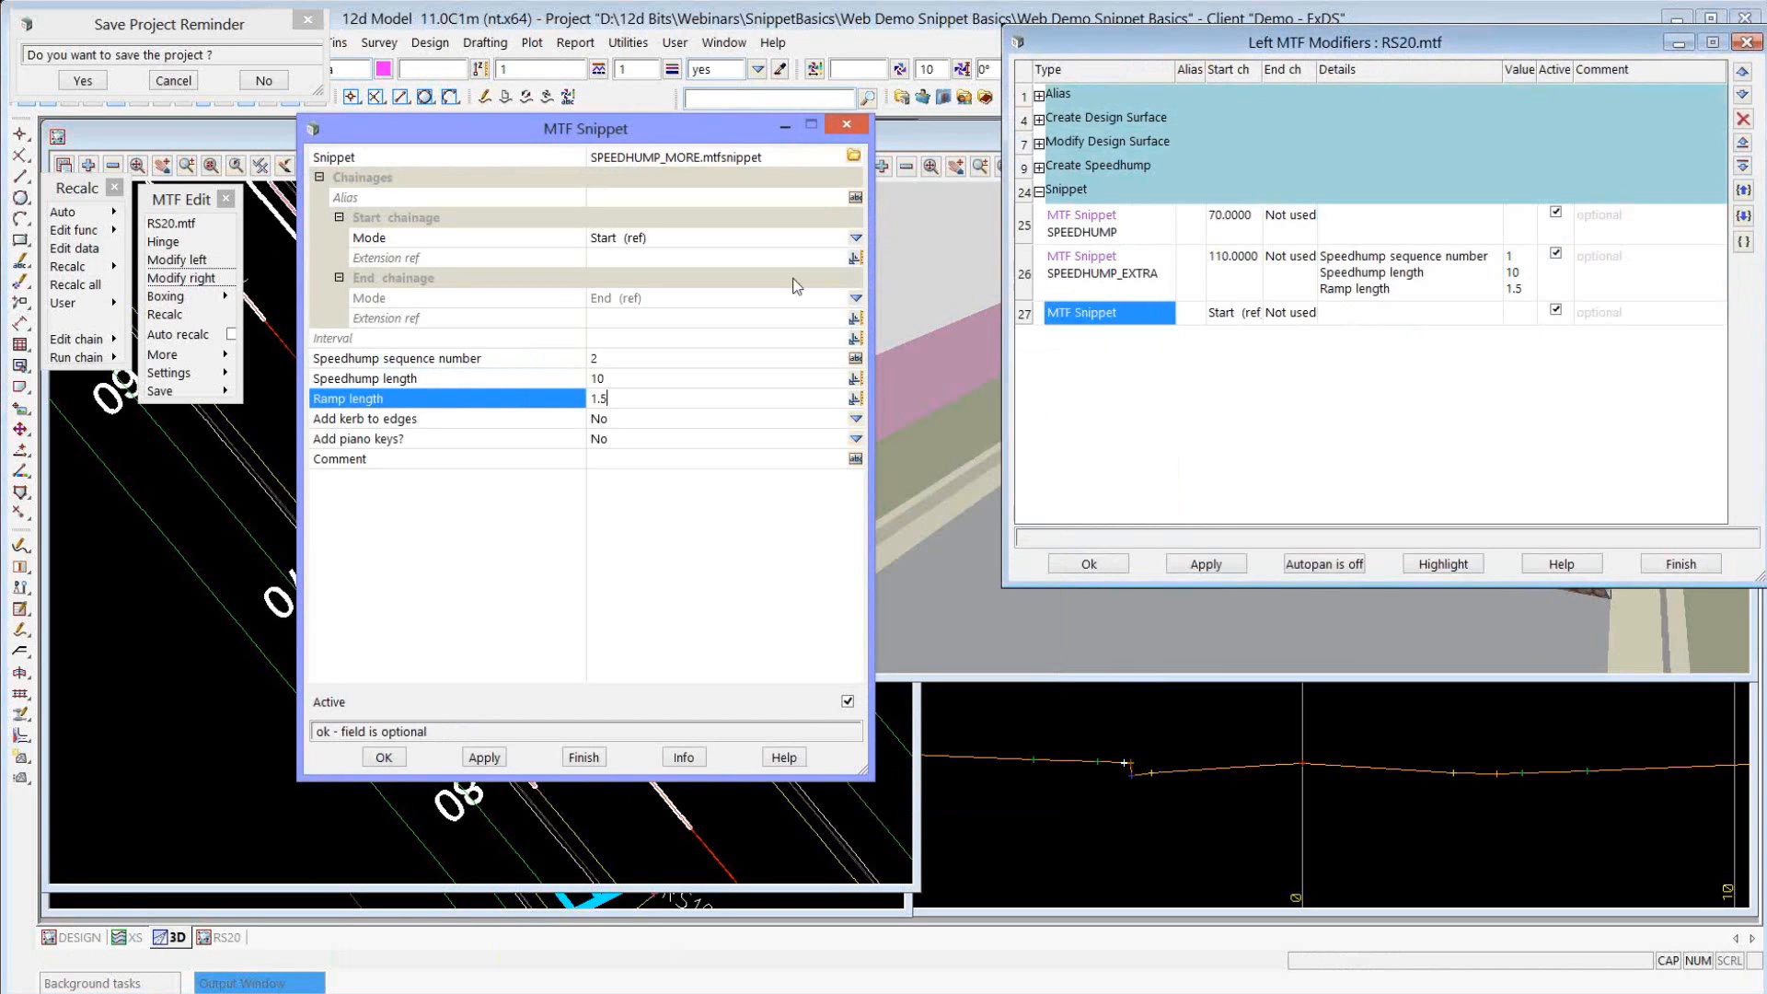
pyautogui.moveTo(1187, 42); pyautogui.dragTo(175, 367)
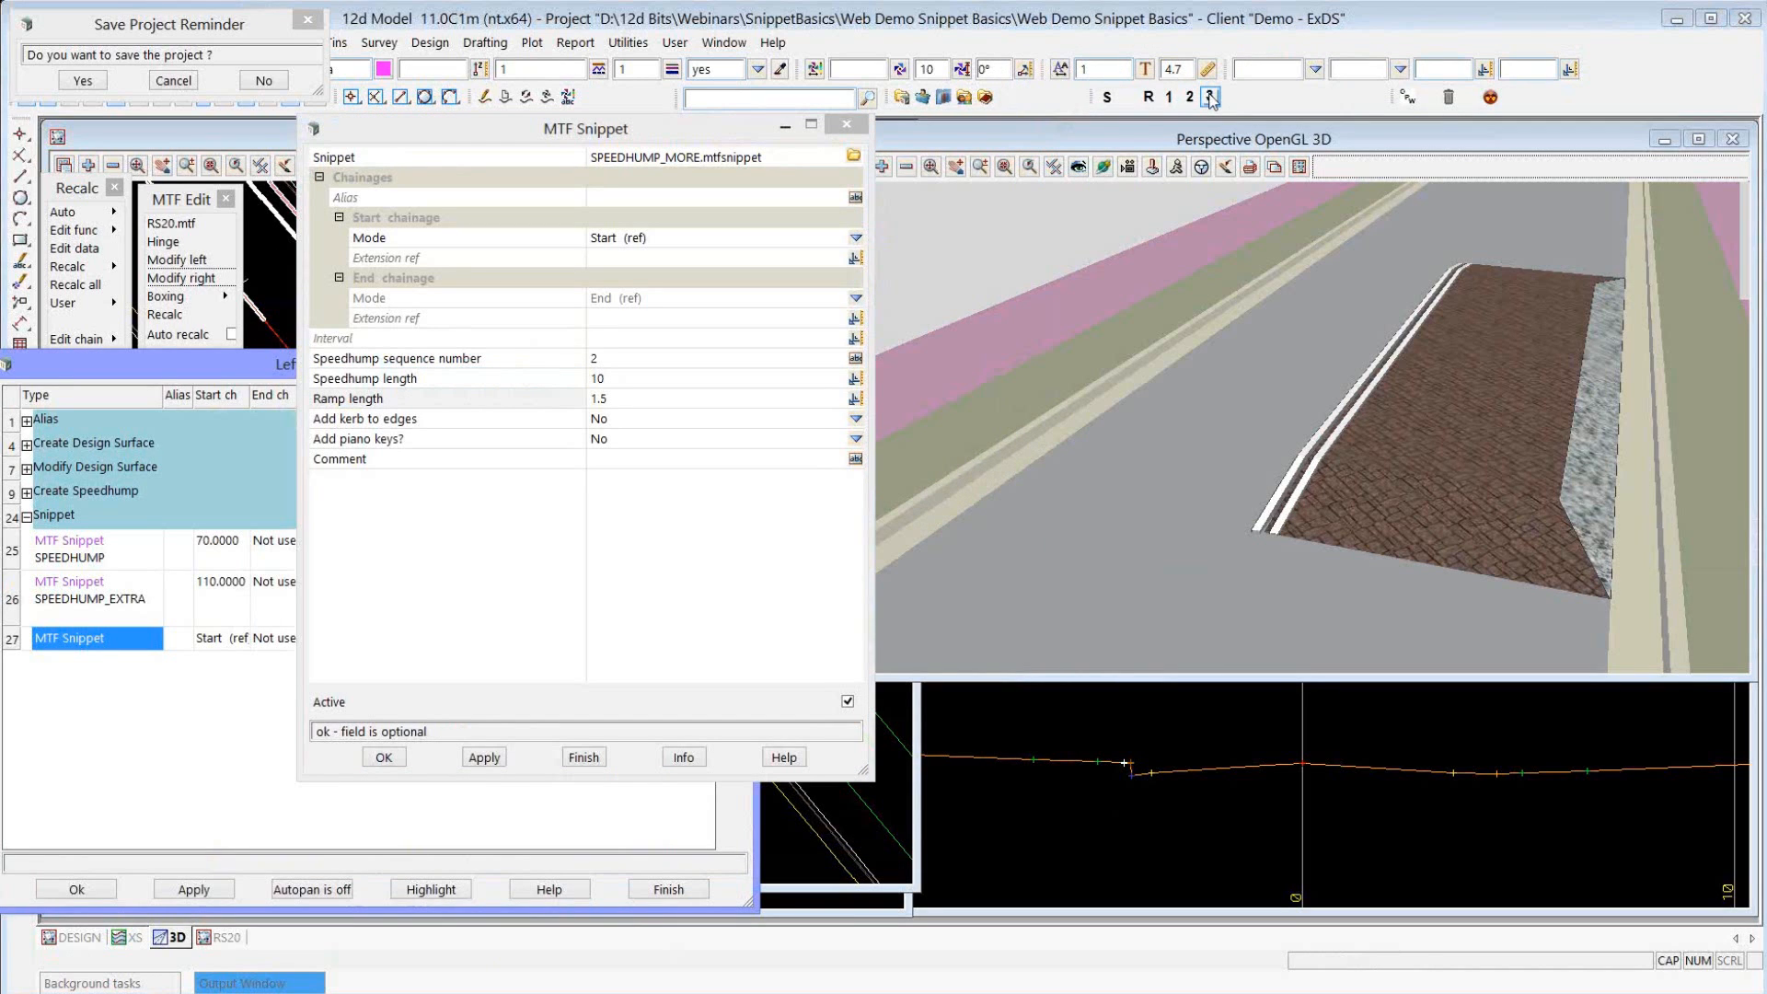
pyautogui.click(1209, 96)
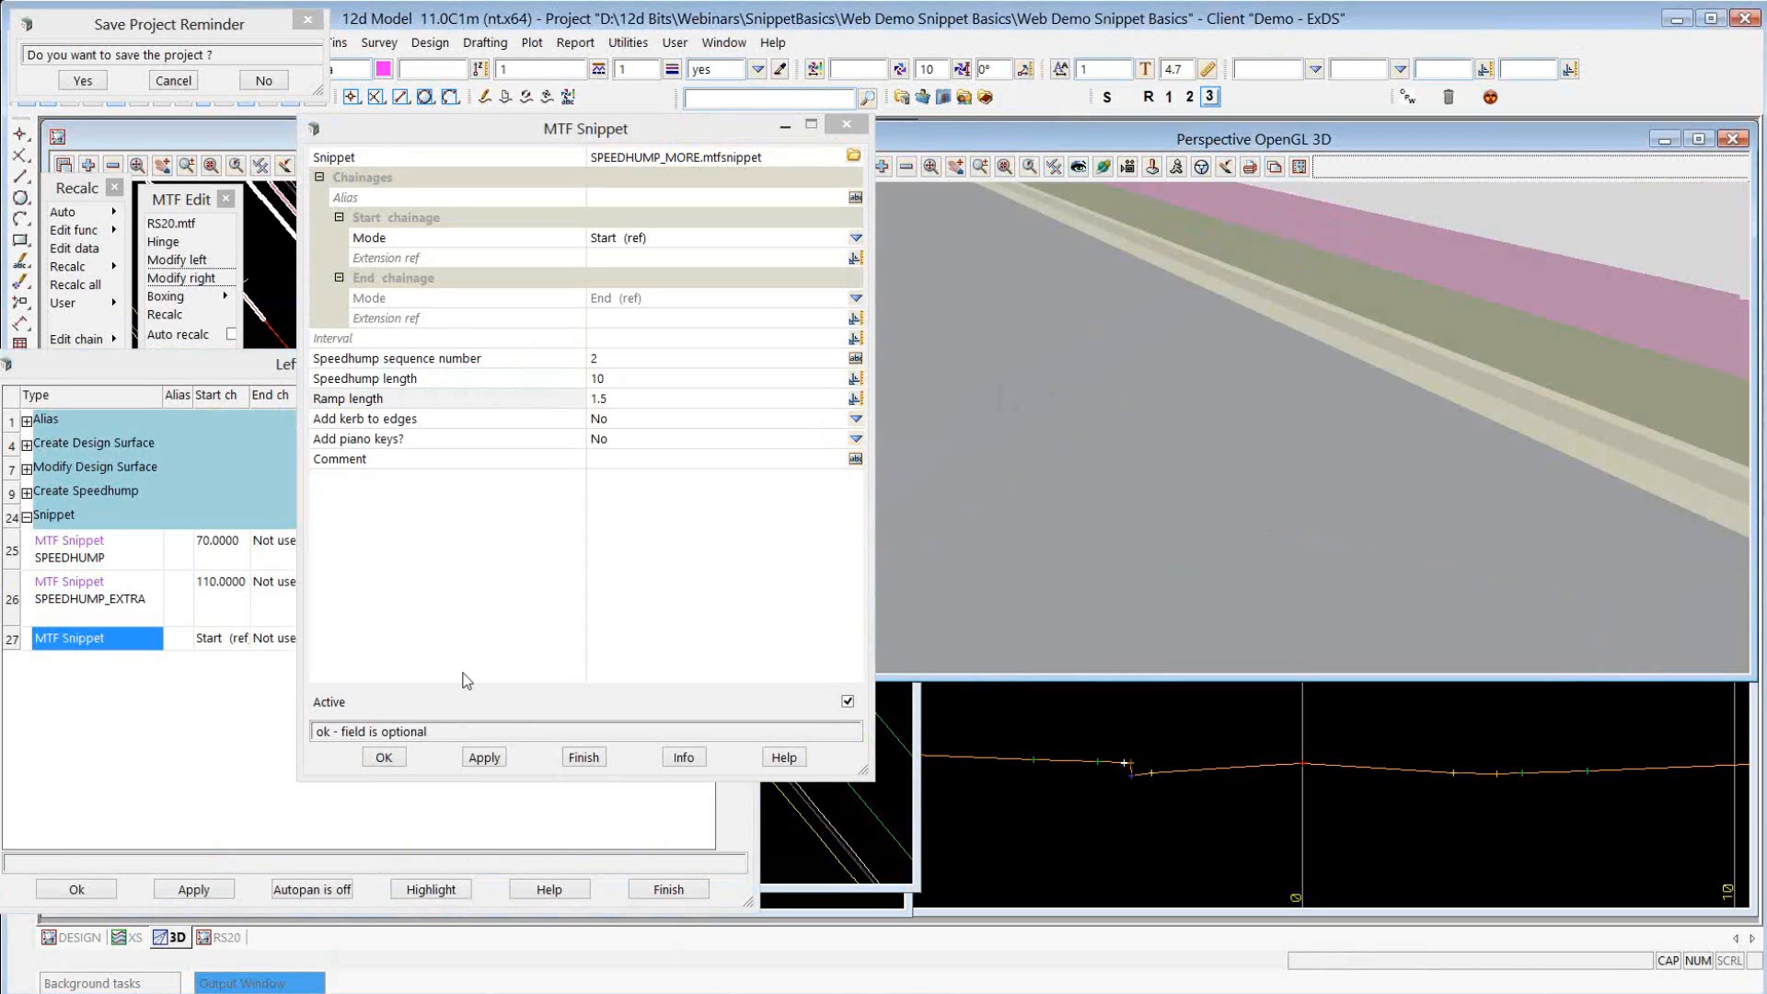
pyautogui.click(480, 756)
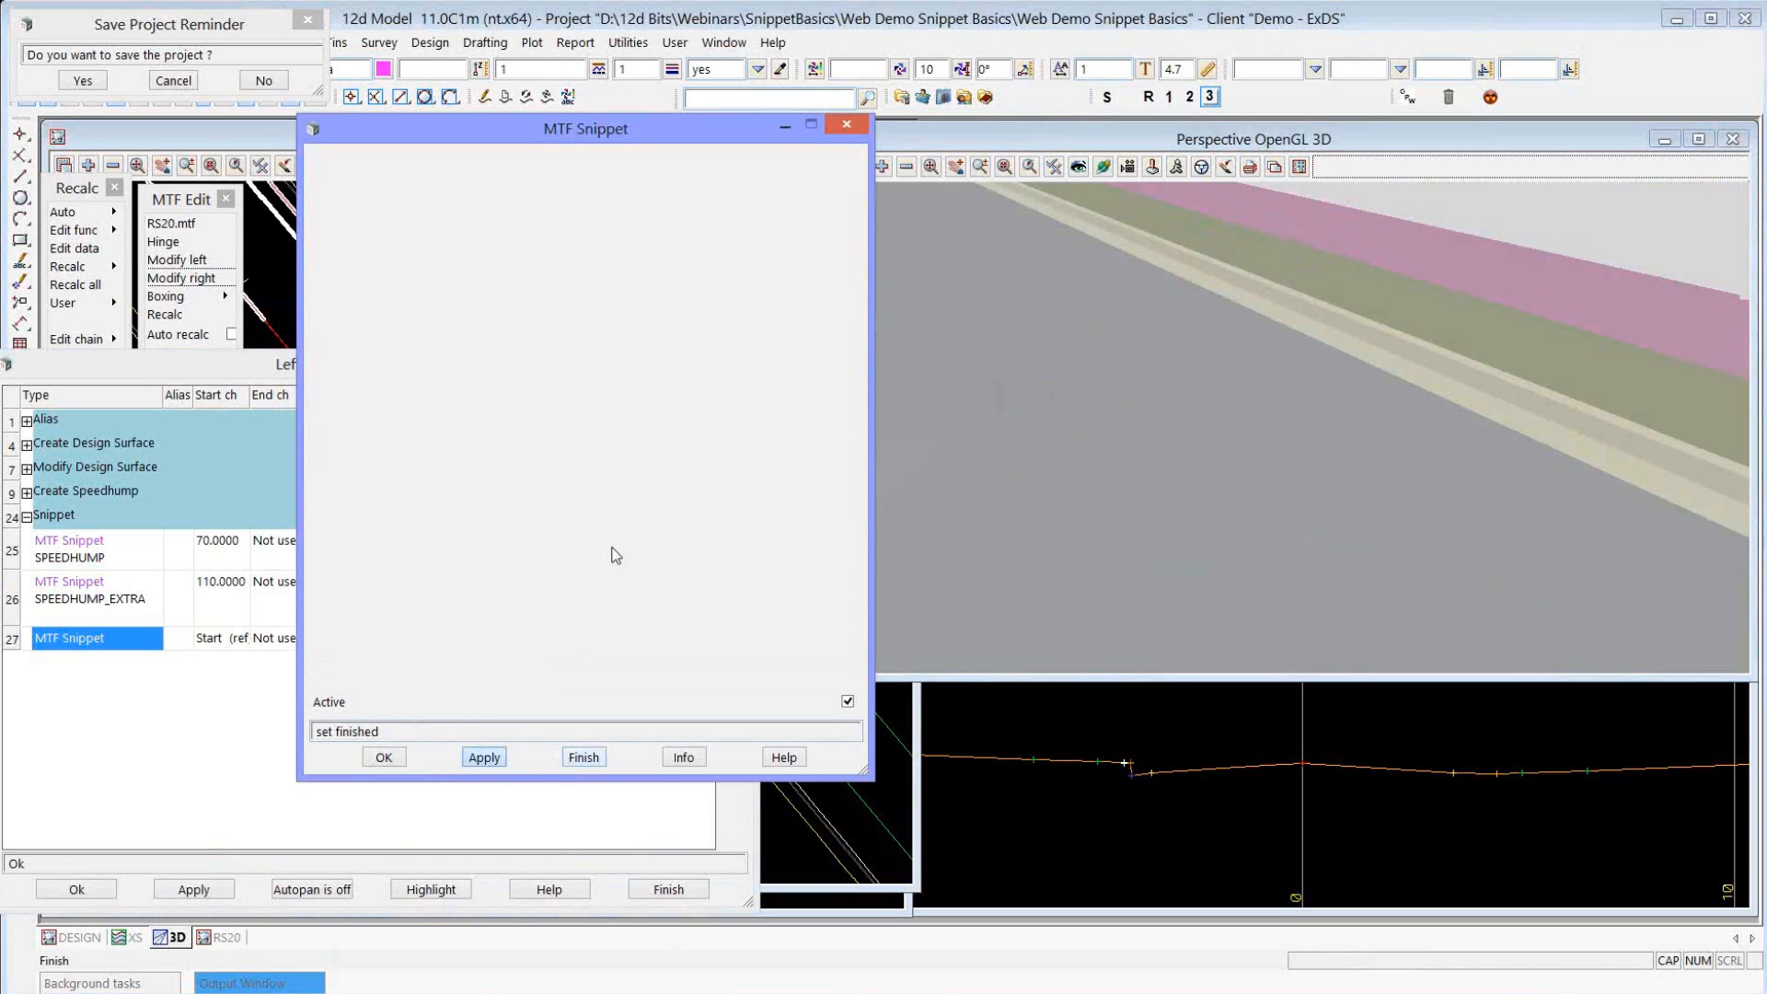
# Set the SPEEDHUMP_MORE snippet's start chainage to a typed value of 130, apply it and recalculate the model.
pyautogui.click(1106, 98)
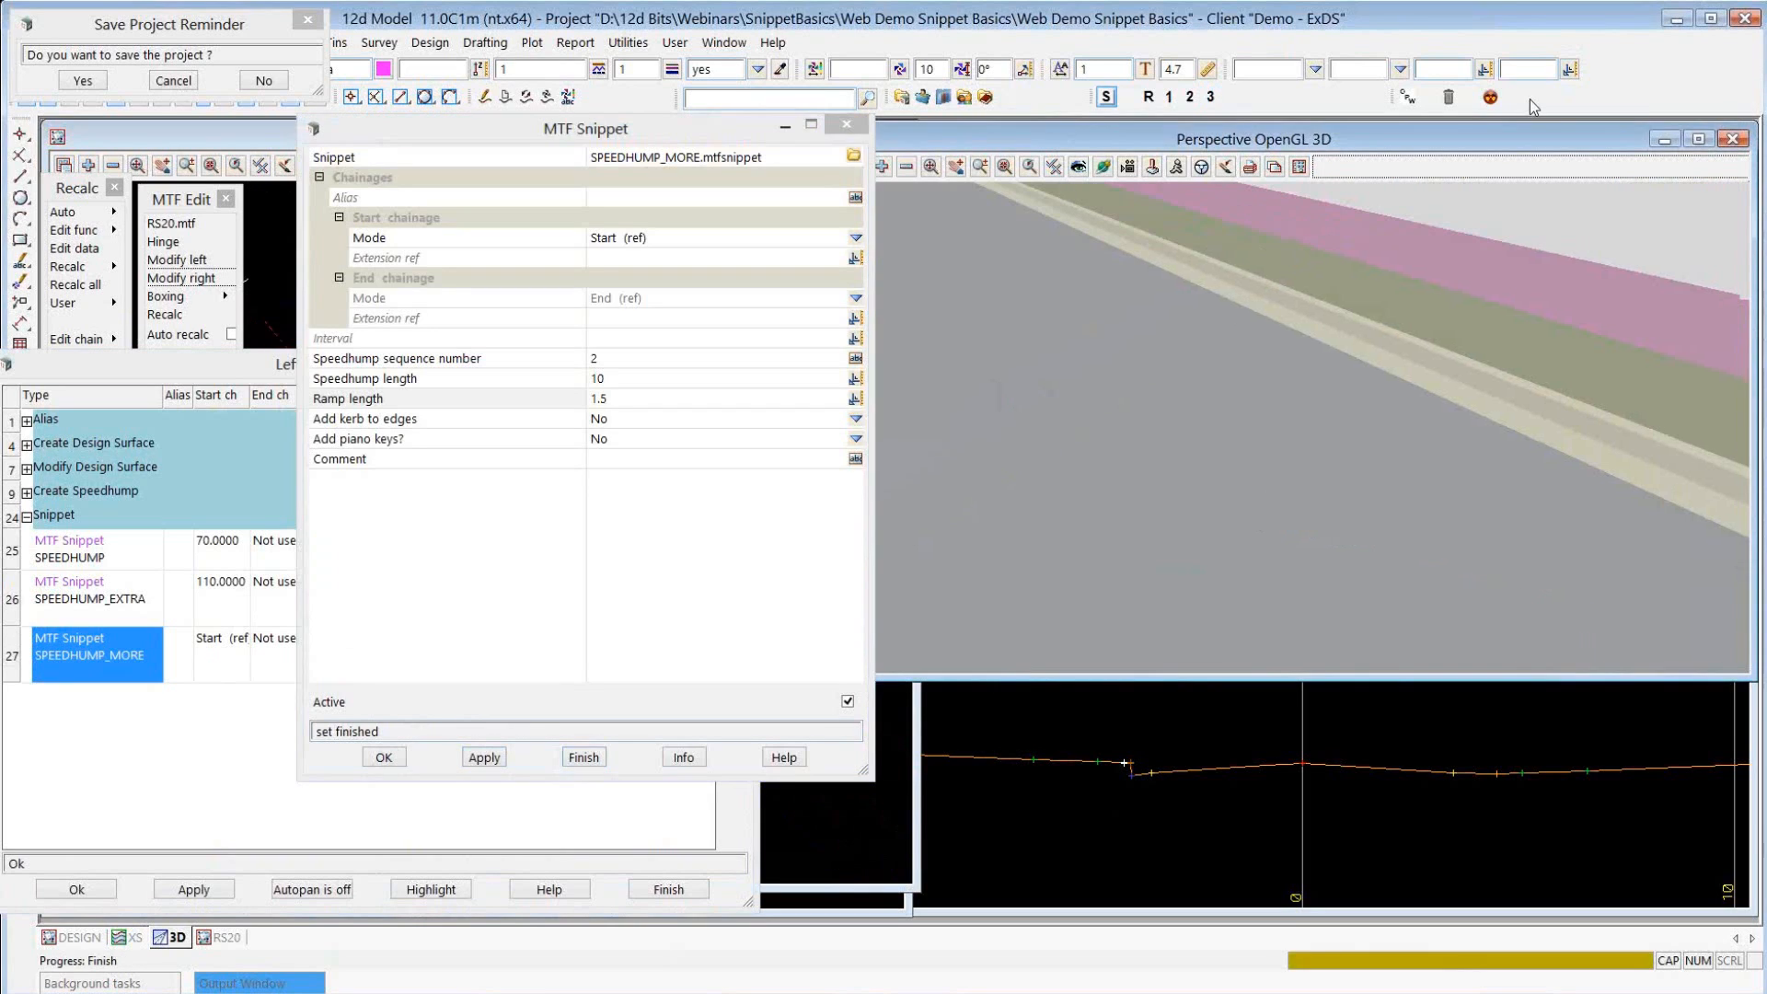
pyautogui.click(1525, 108)
pyautogui.click(855, 239)
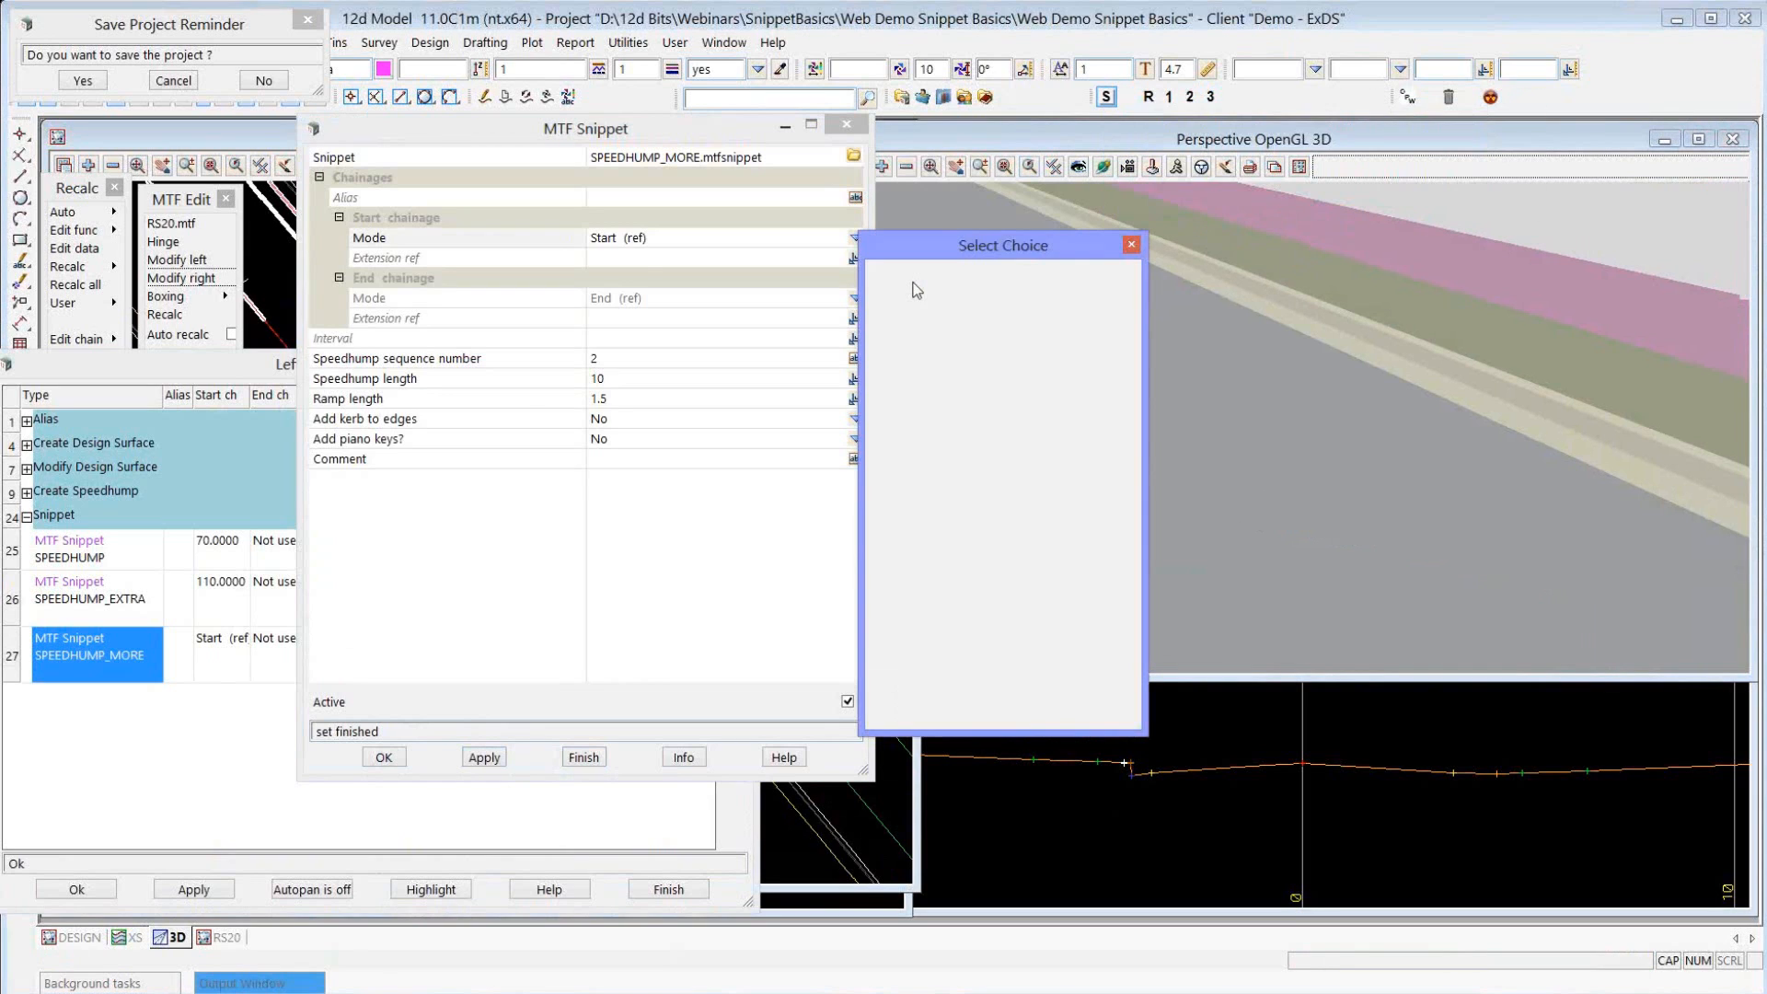
pyautogui.click(906, 268)
pyautogui.write('130')
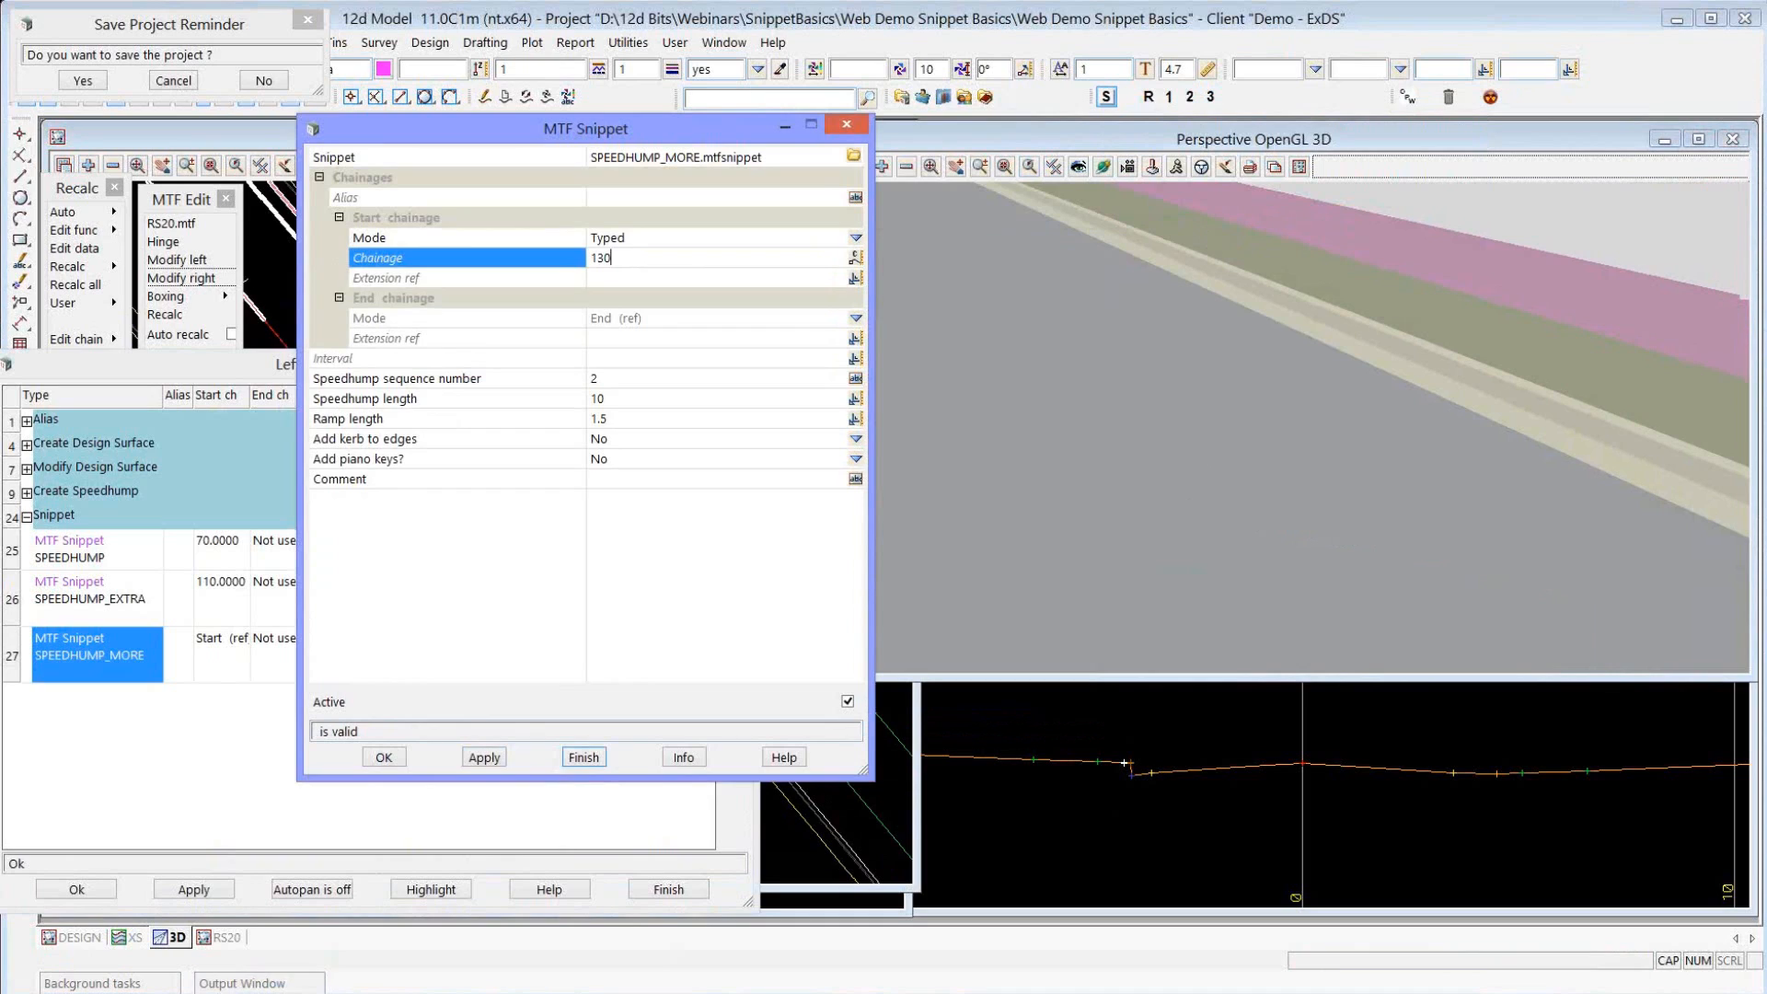
pyautogui.press('Return')
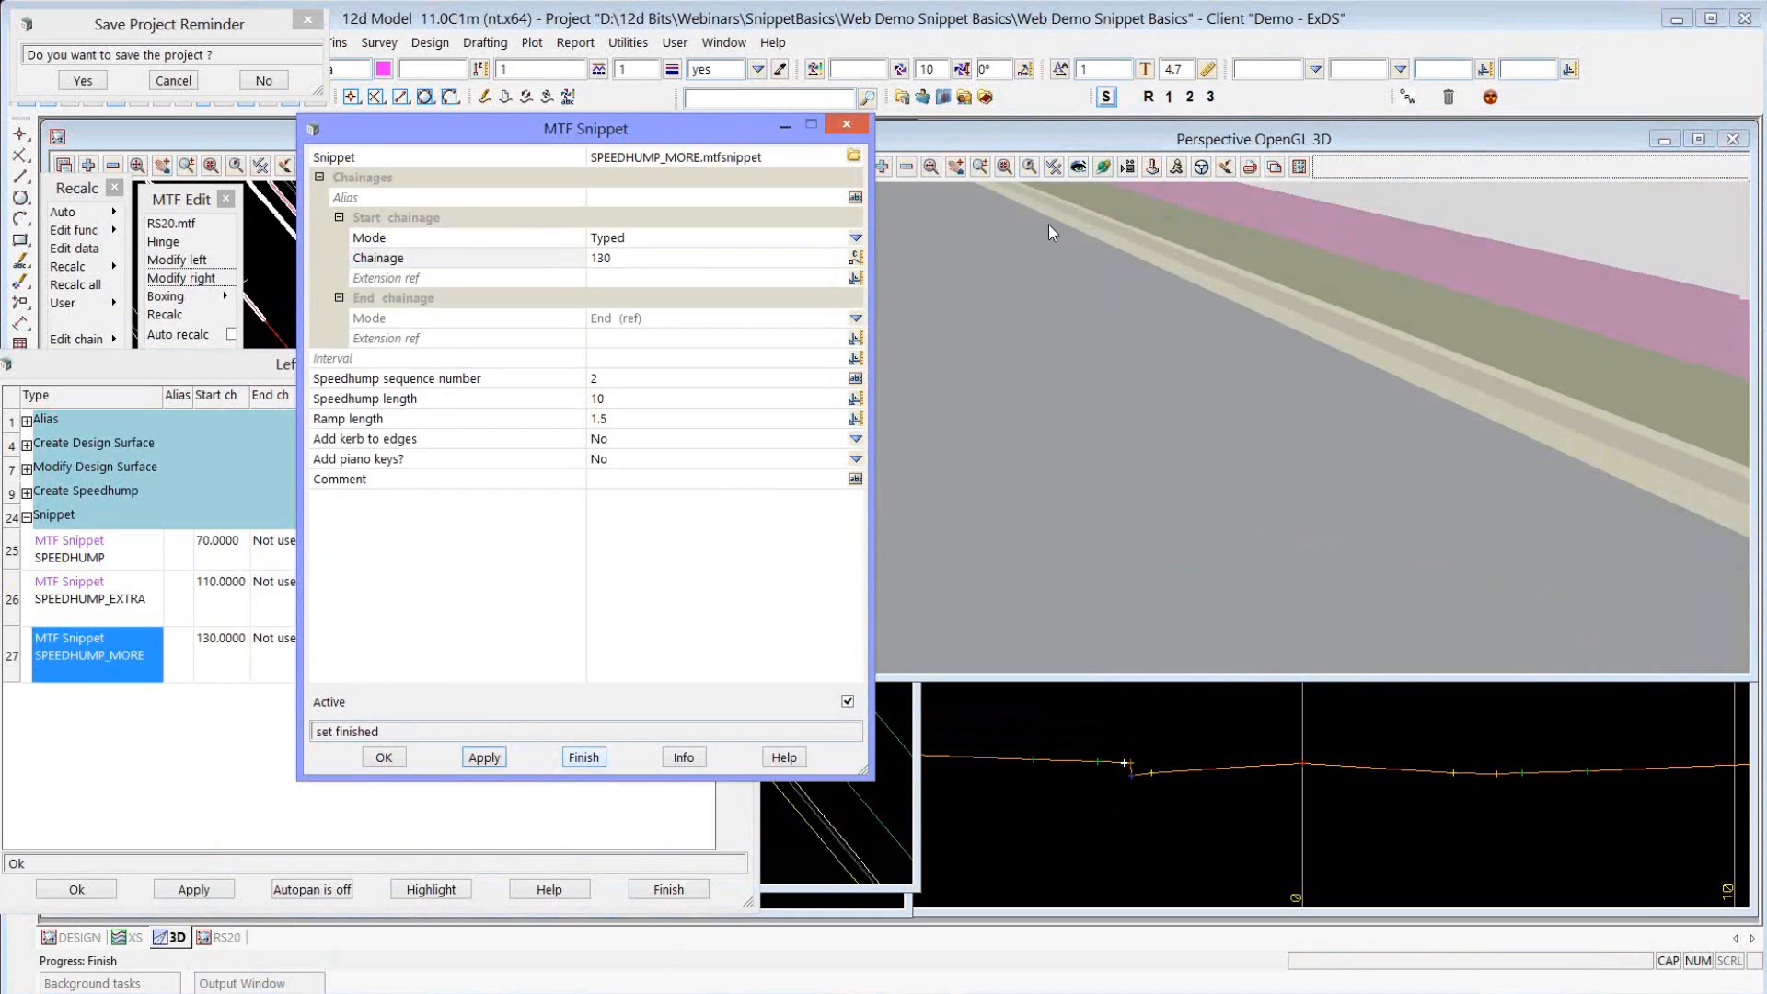
pyautogui.click(1106, 98)
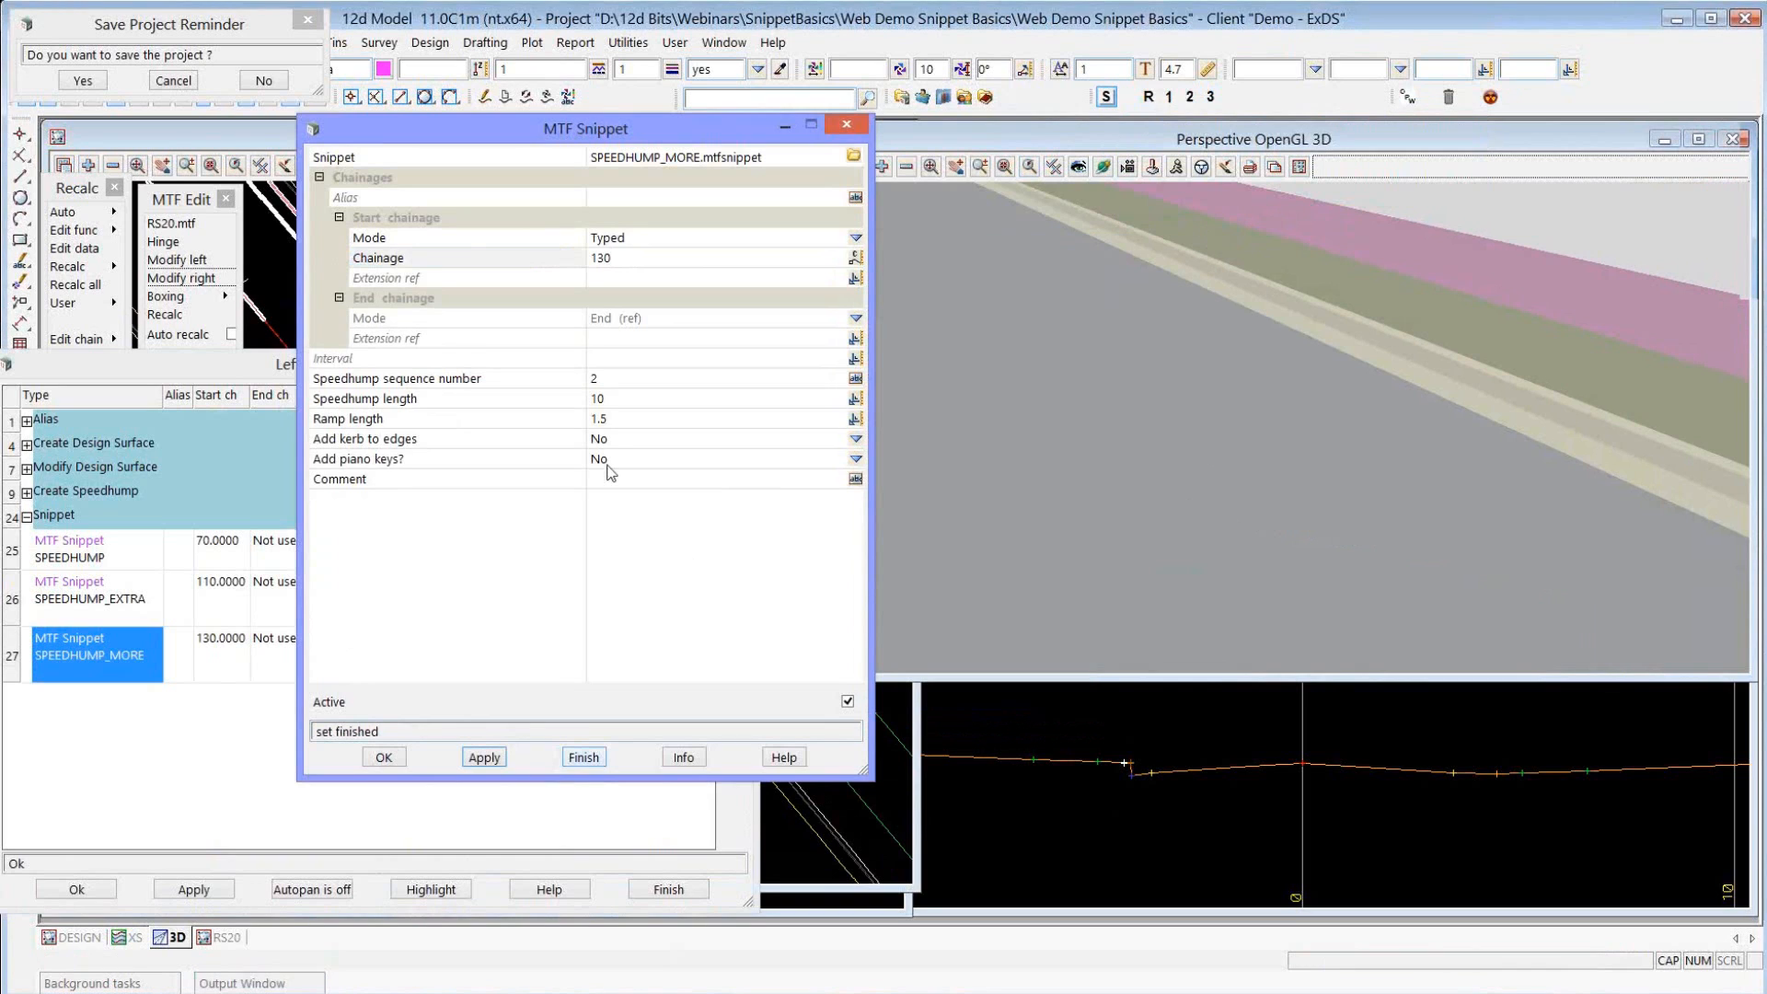
# Set both adding kerb to edges and adding piano keys to Yes for the SPEEDHUMP_MORE snippet and apply the settings.
pyautogui.click(856, 441)
pyautogui.click(884, 479)
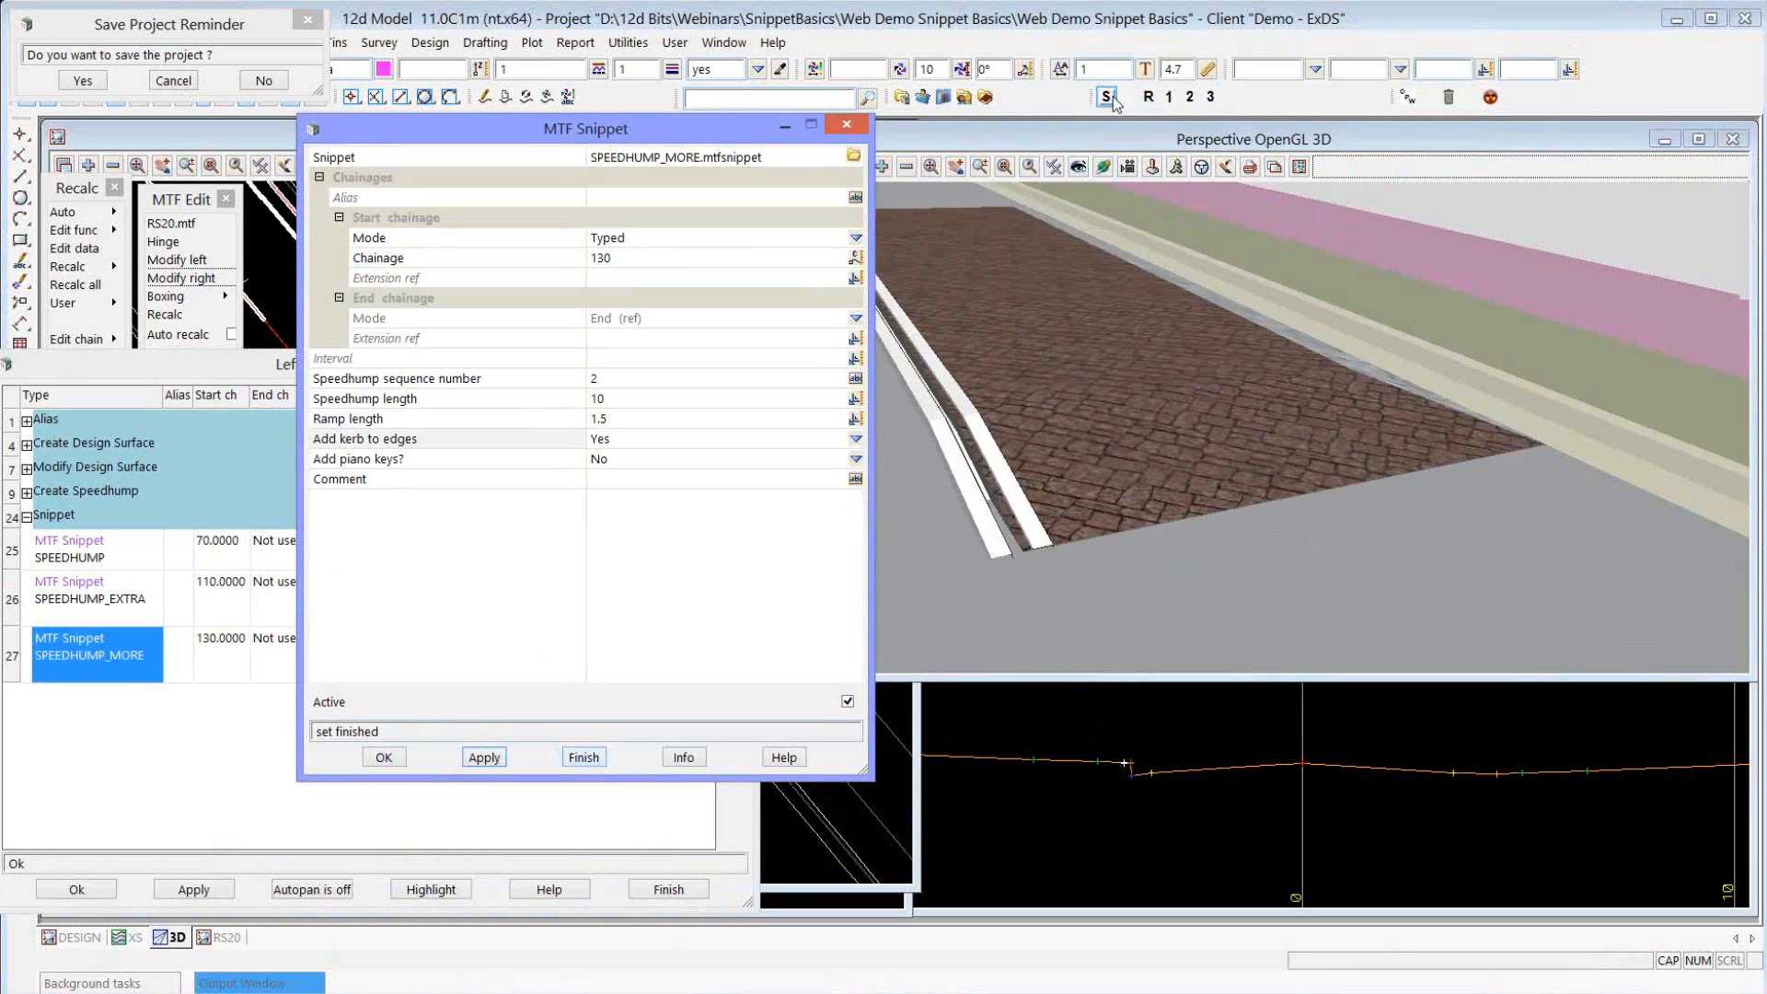
pyautogui.click(856, 459)
pyautogui.click(875, 507)
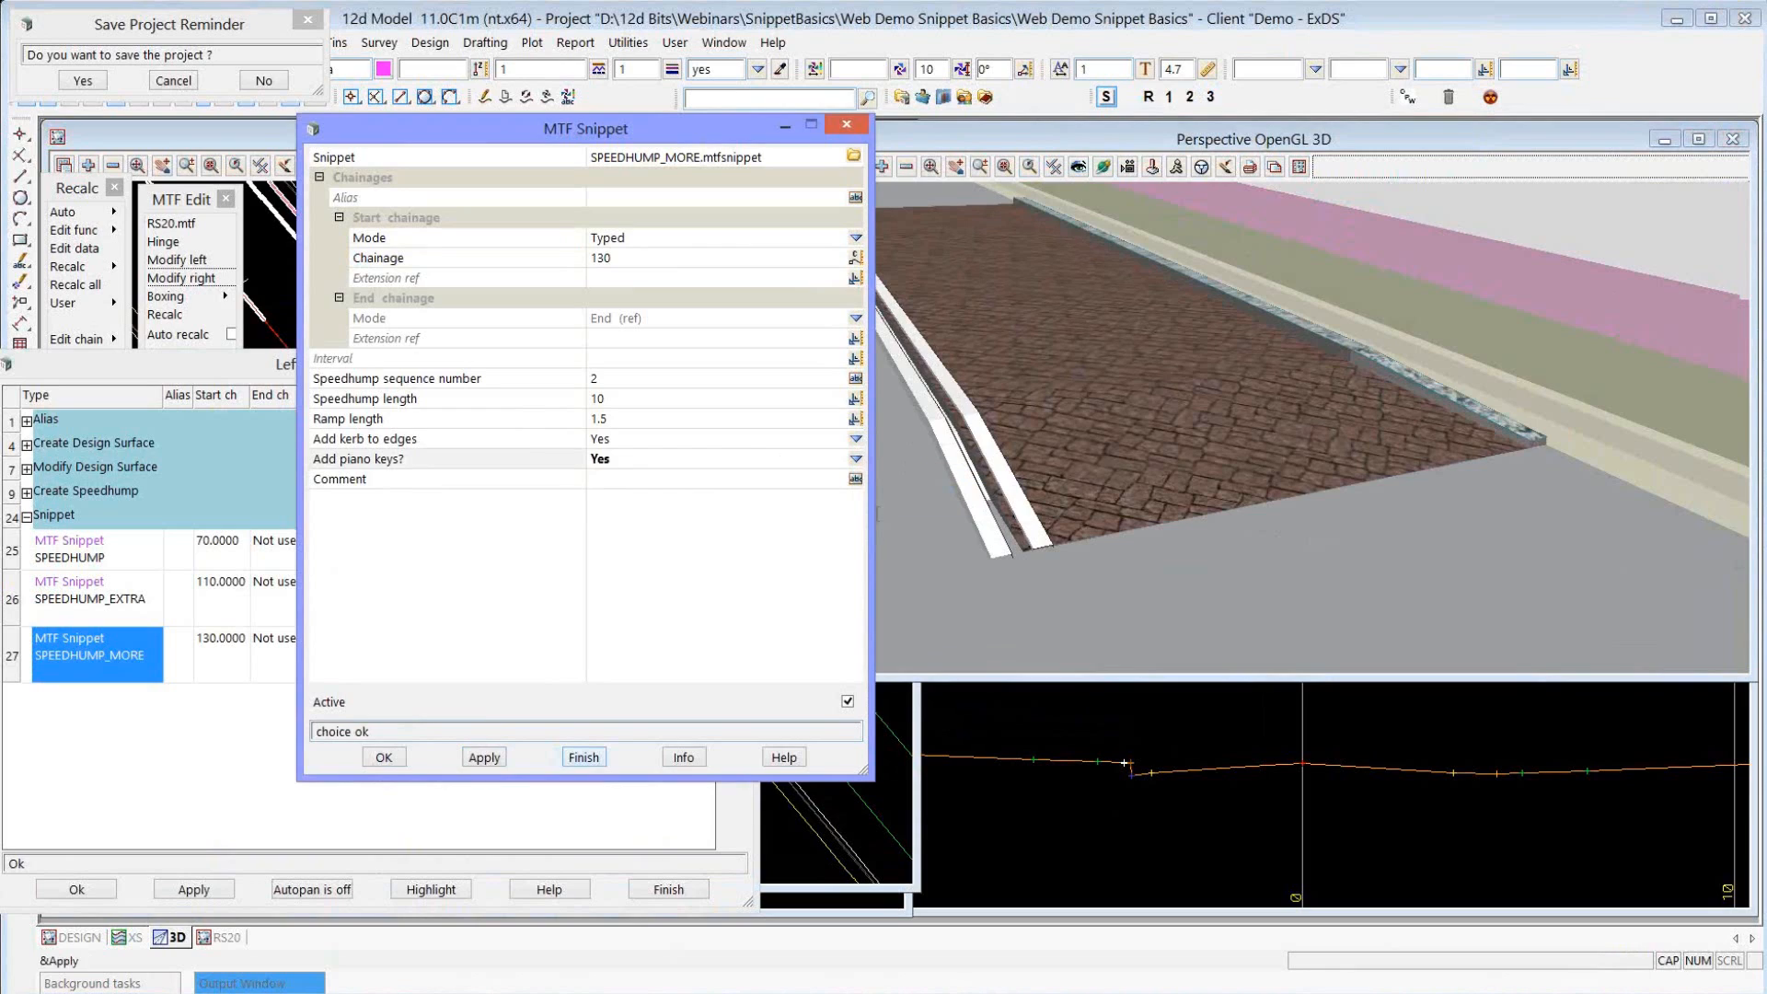
pyautogui.click(484, 757)
# Examine the speedhump at chainage 130 in the 3D perspective view, including its kerb edge and piano keys at the ramp end.
pyautogui.click(1478, 344)
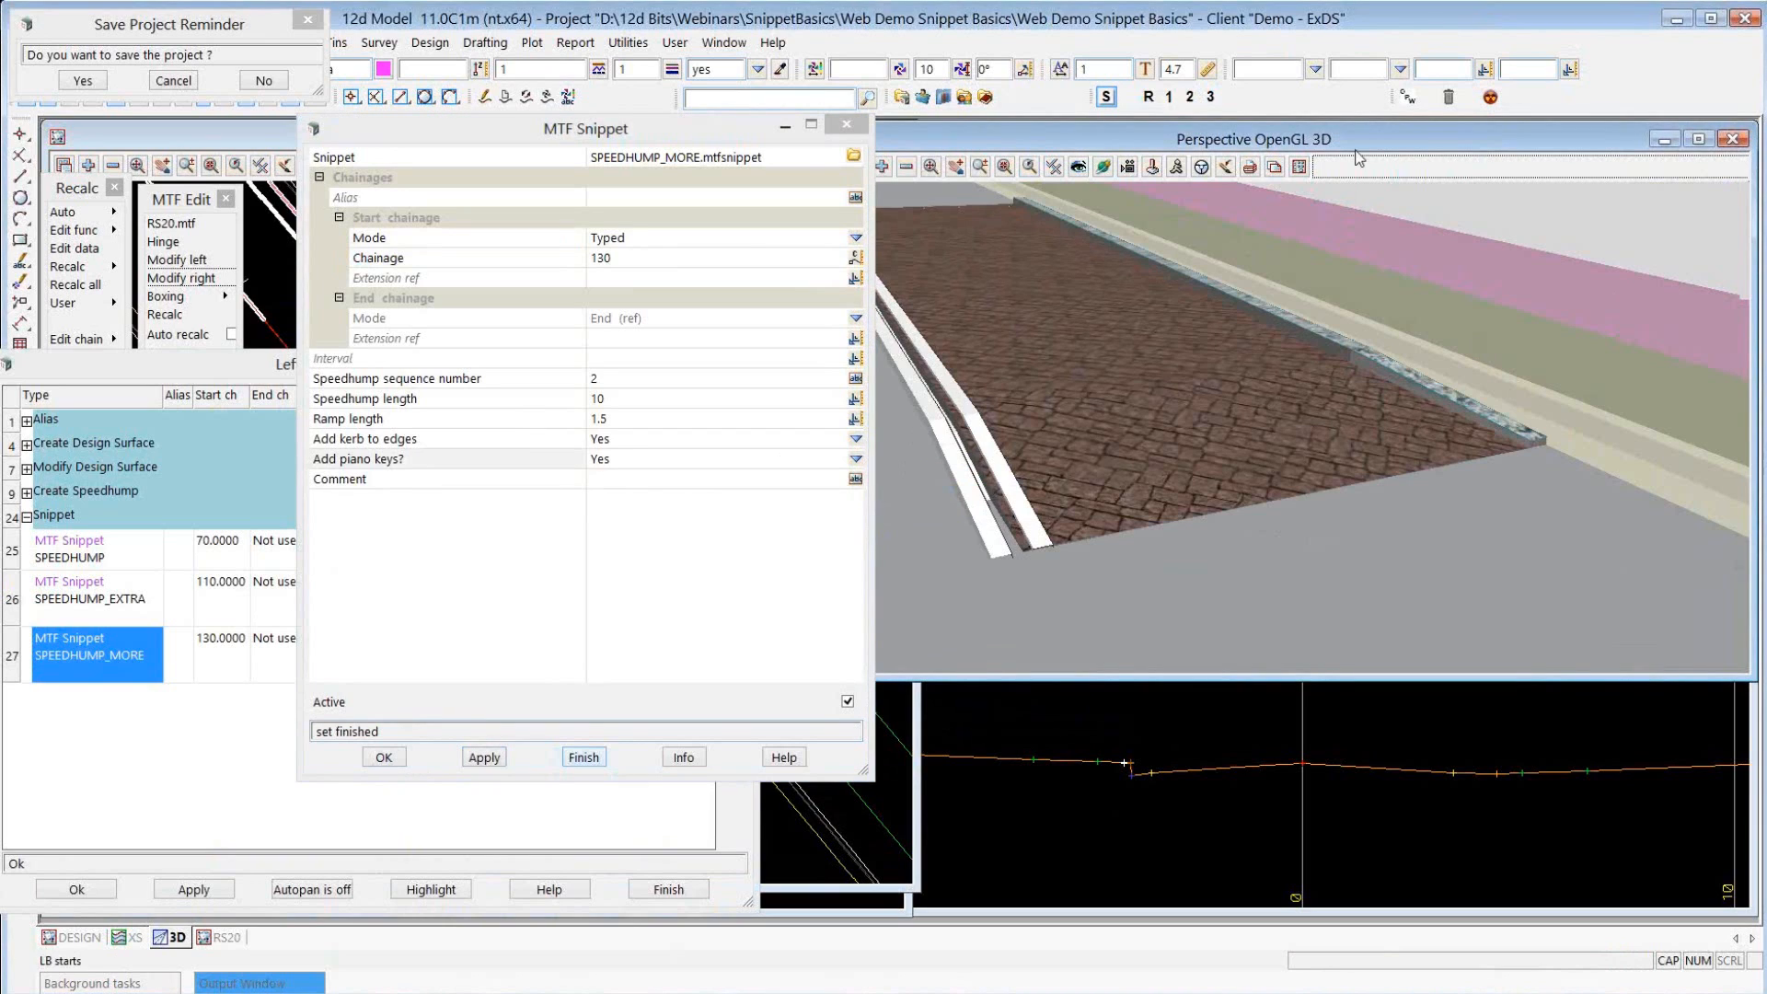
pyautogui.scroll(-2, 1531, 579)
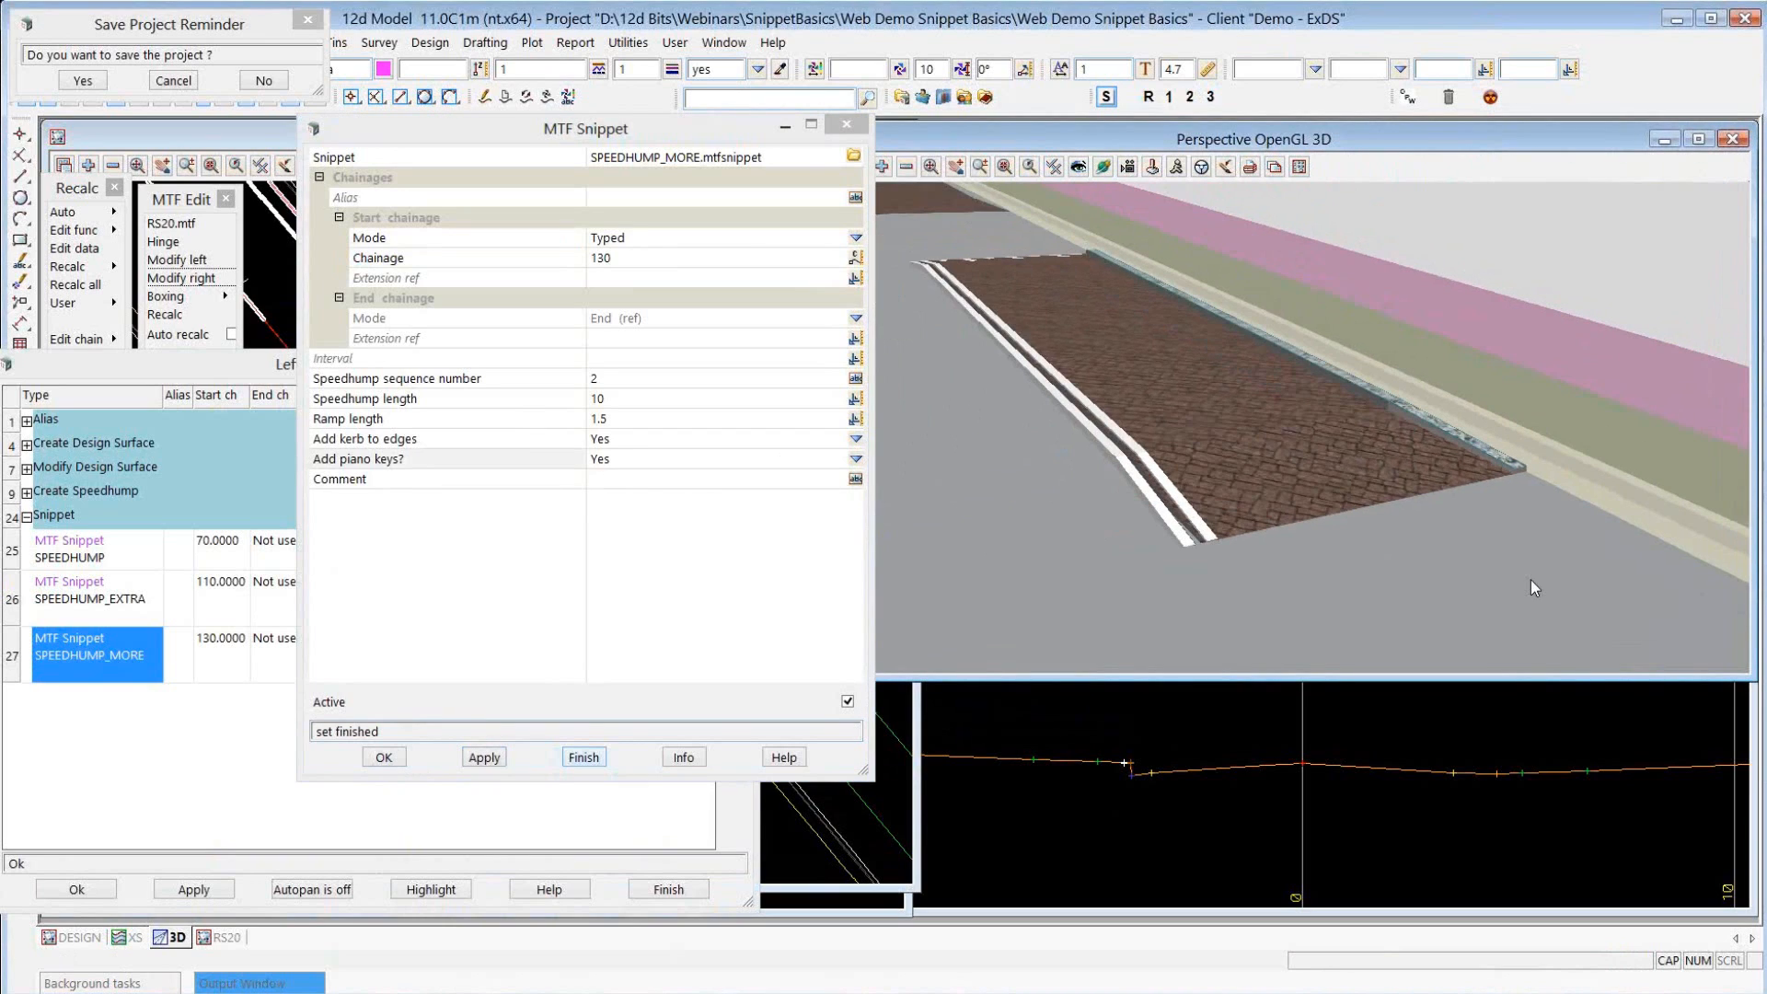
pyautogui.scroll(-2, 1531, 580)
pyautogui.click(1102, 166)
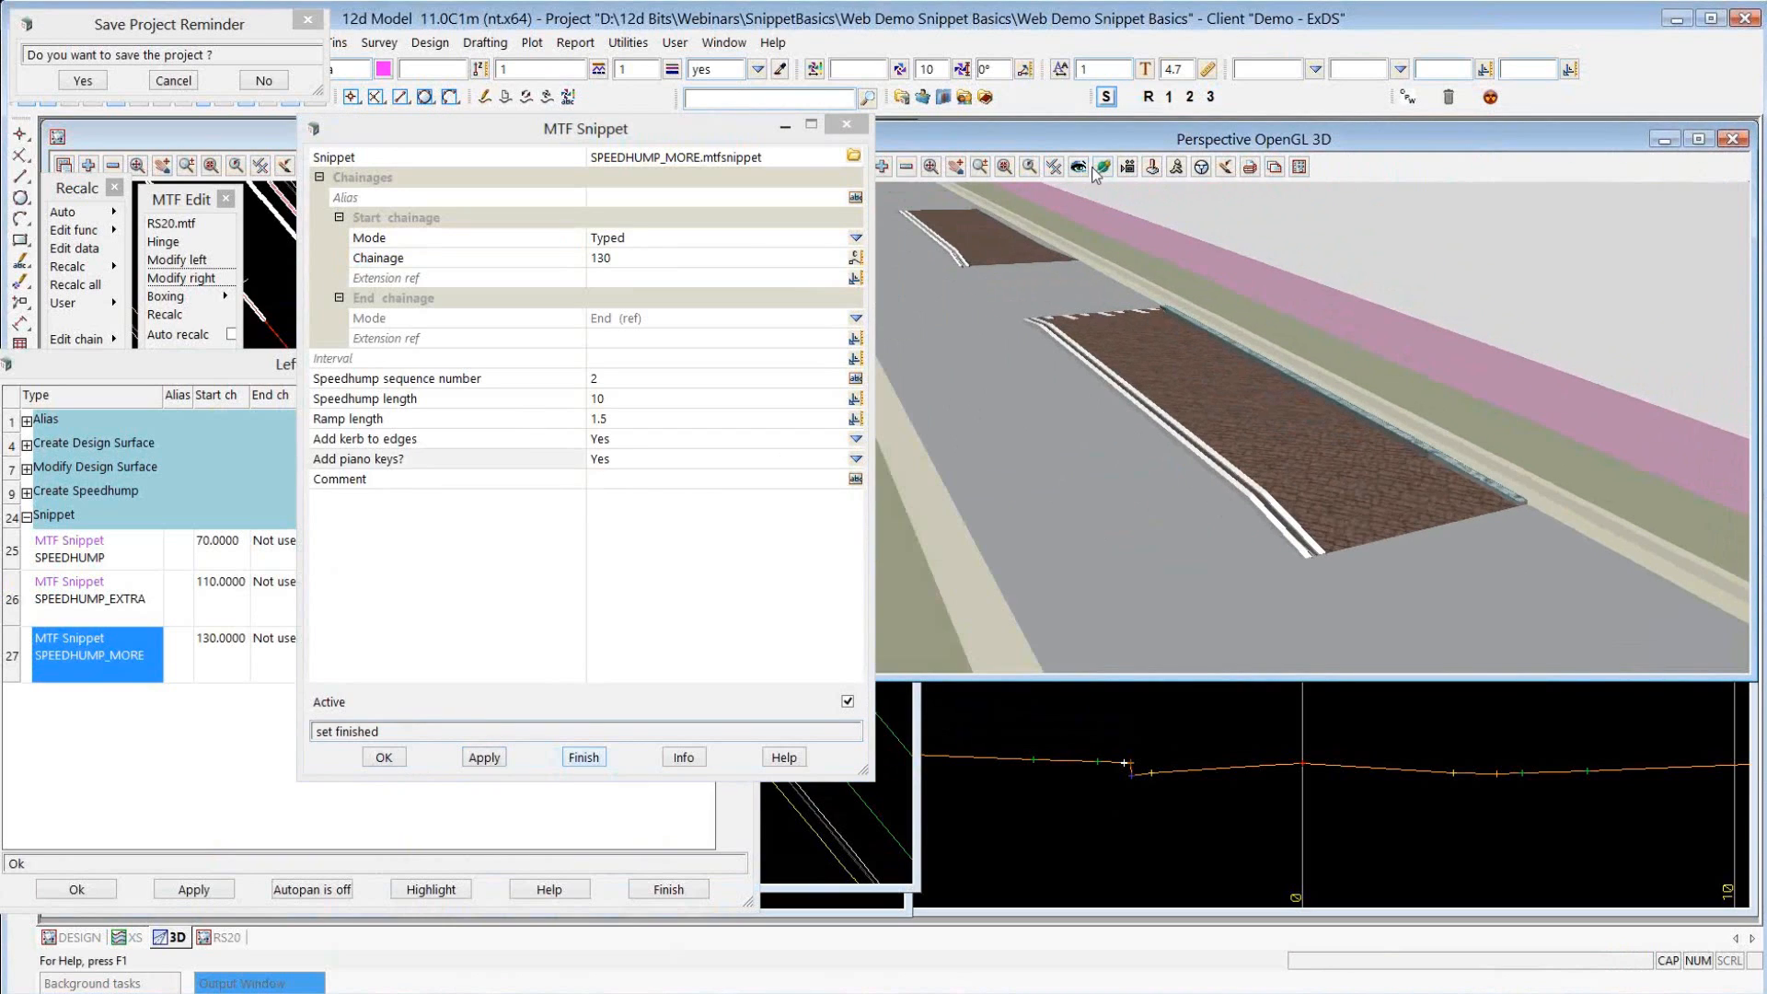
pyautogui.moveTo(1386, 503); pyautogui.dragTo(1605, 426)
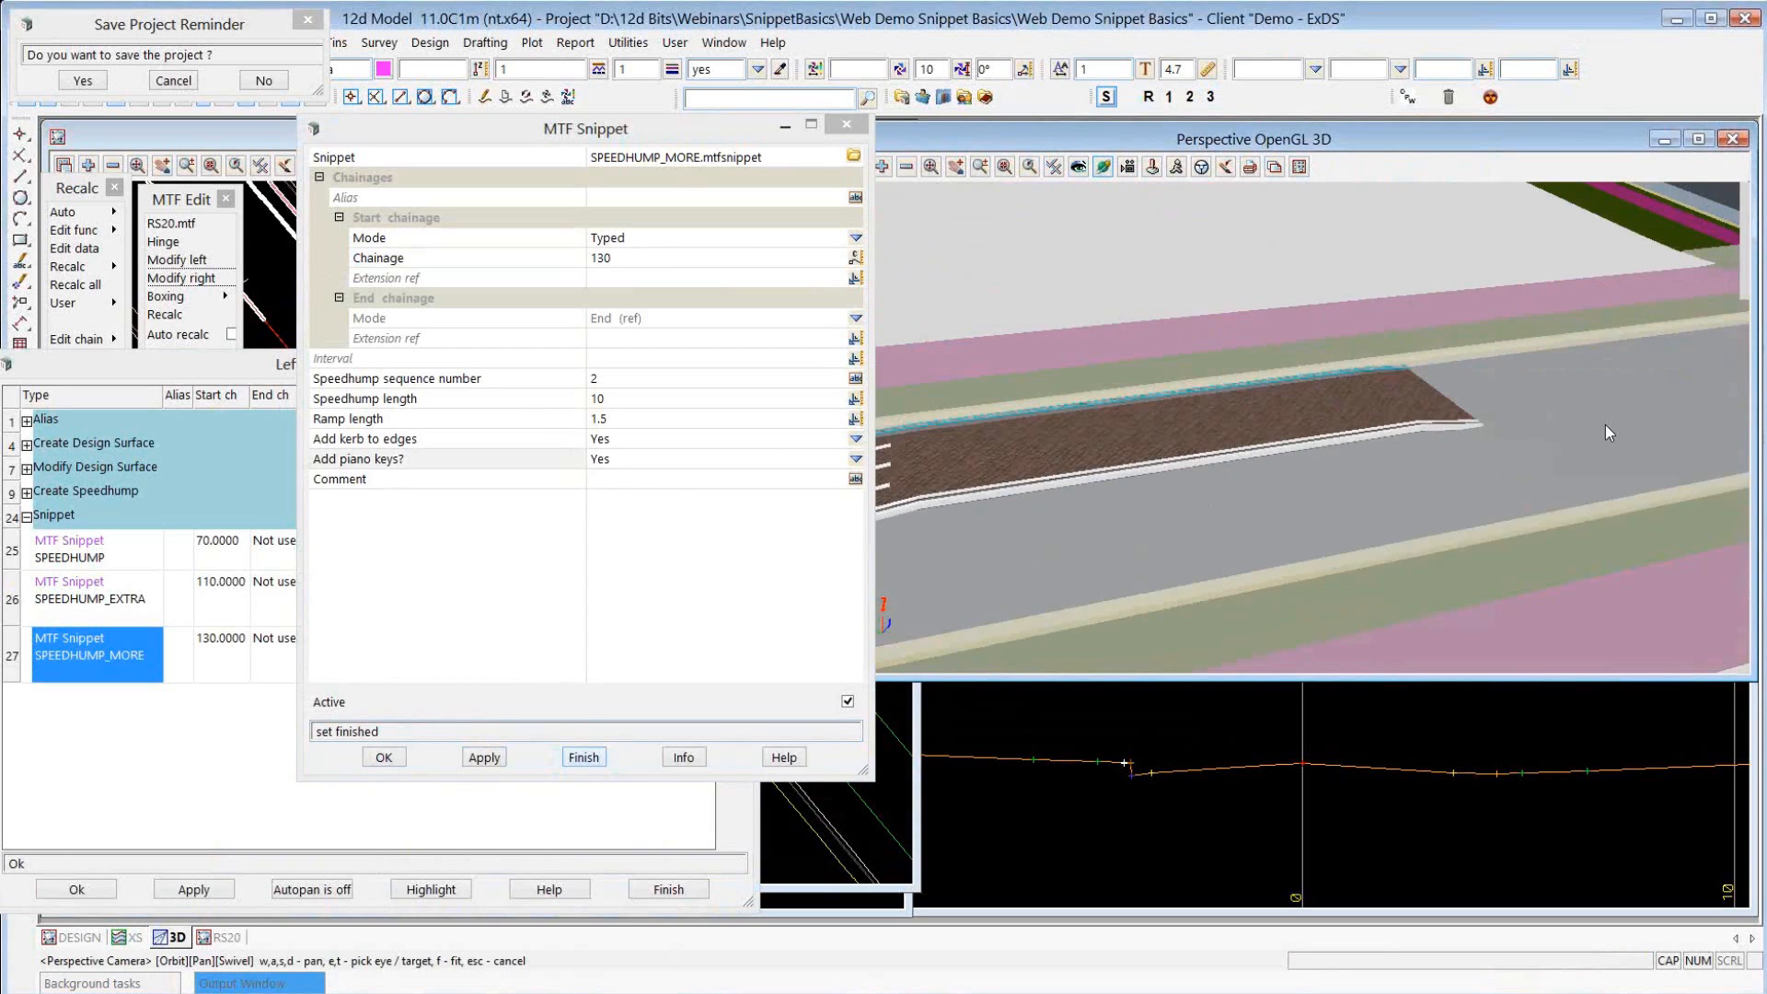
pyautogui.scroll(-2, 1604, 426)
pyautogui.moveTo(1177, 543); pyautogui.dragTo(929, 462)
pyautogui.scroll(3, 929, 462)
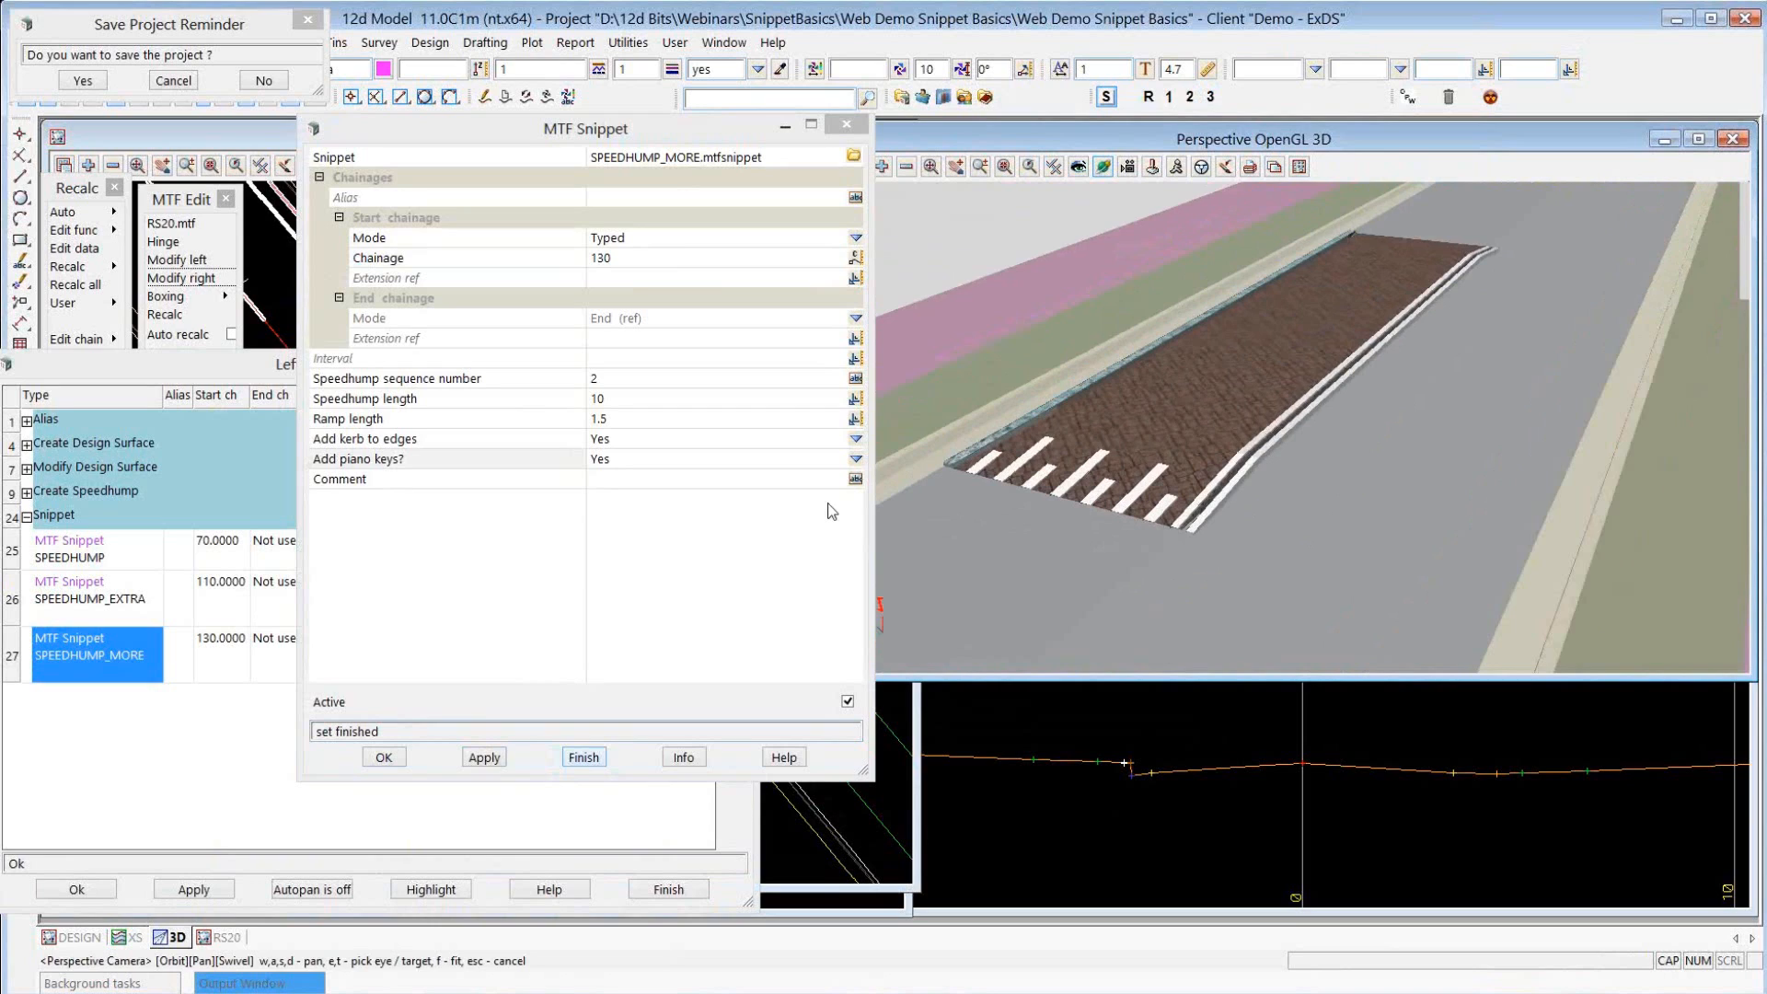
# Set adding piano keys to No for the SPEEDHUMP_MORE snippet, apply the change and recalculate the model.
pyautogui.click(856, 458)
pyautogui.click(883, 500)
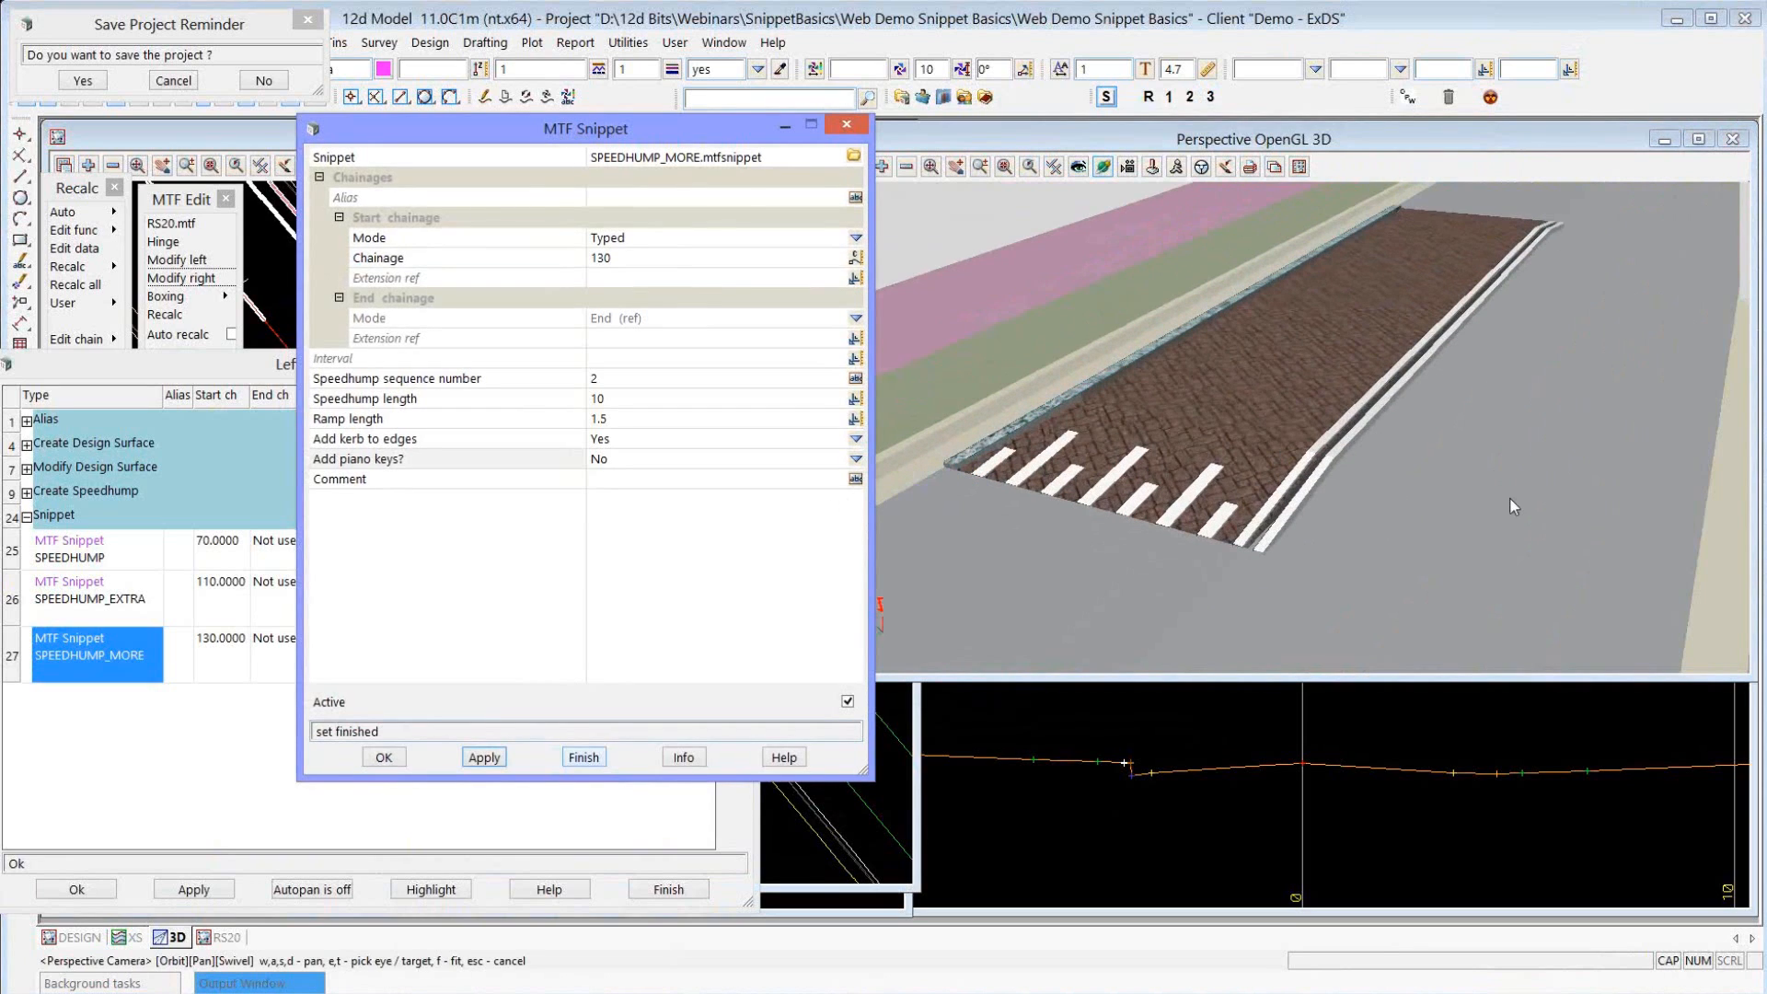
pyautogui.click(1151, 97)
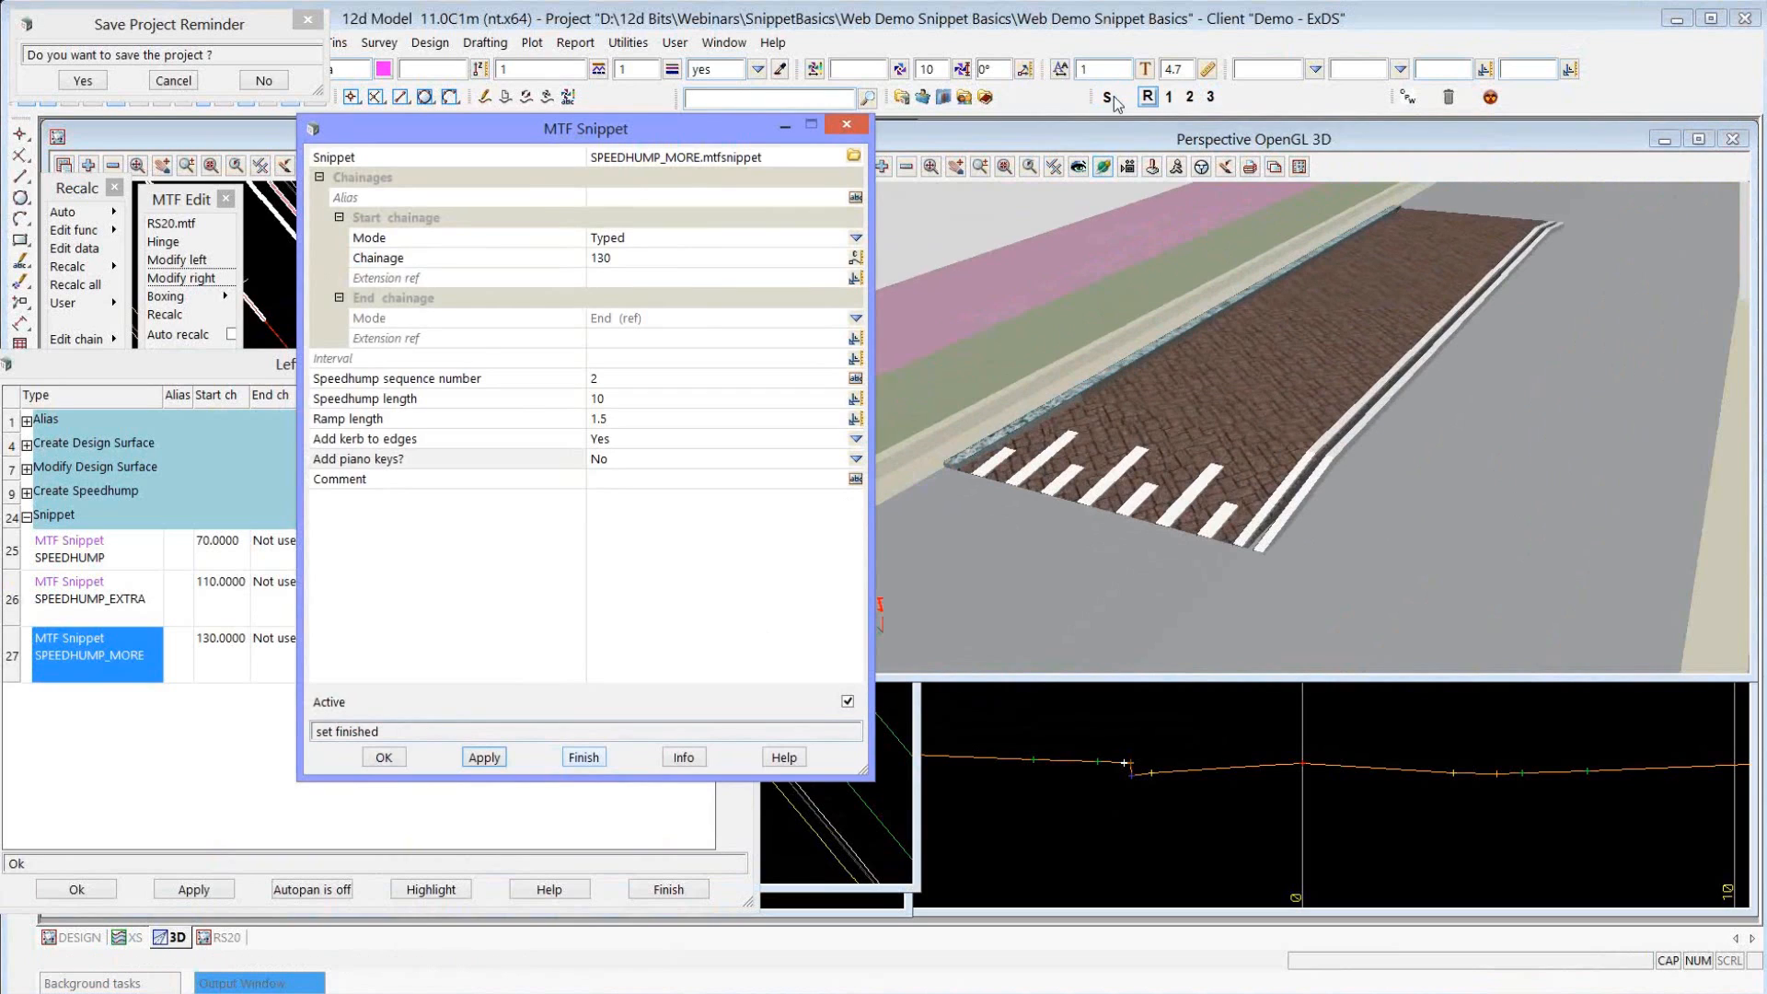
pyautogui.click(1108, 98)
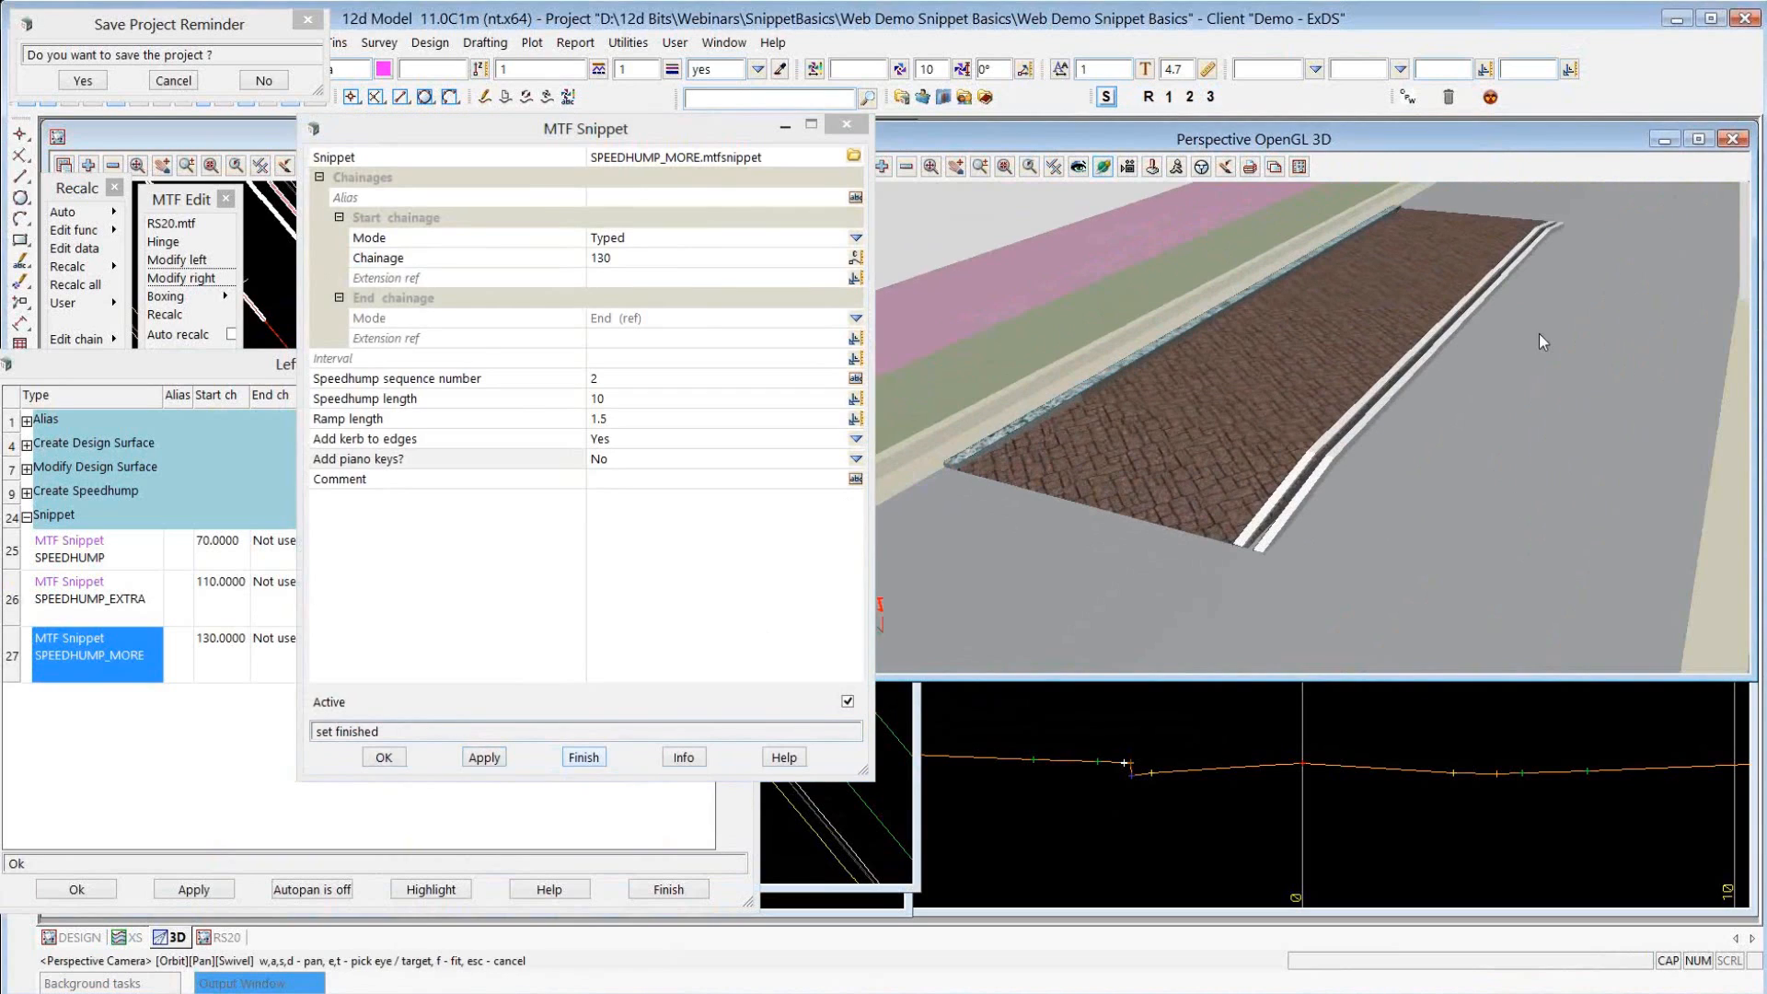